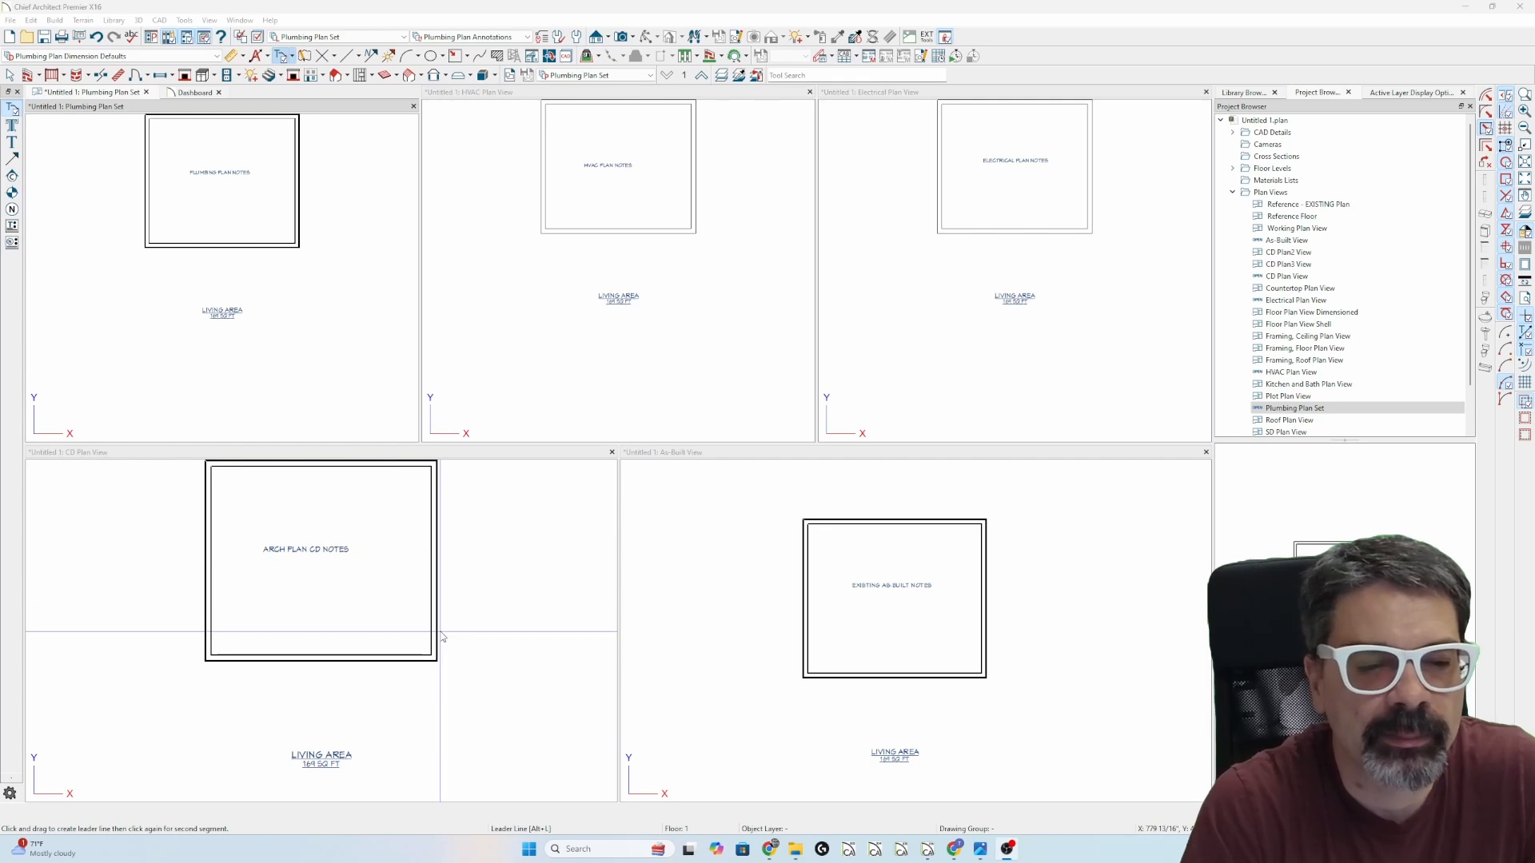
Activate the CD Plan View and review the available saved plan views, annotation sets and layer sets
scroll(349, 610, "up", 2)
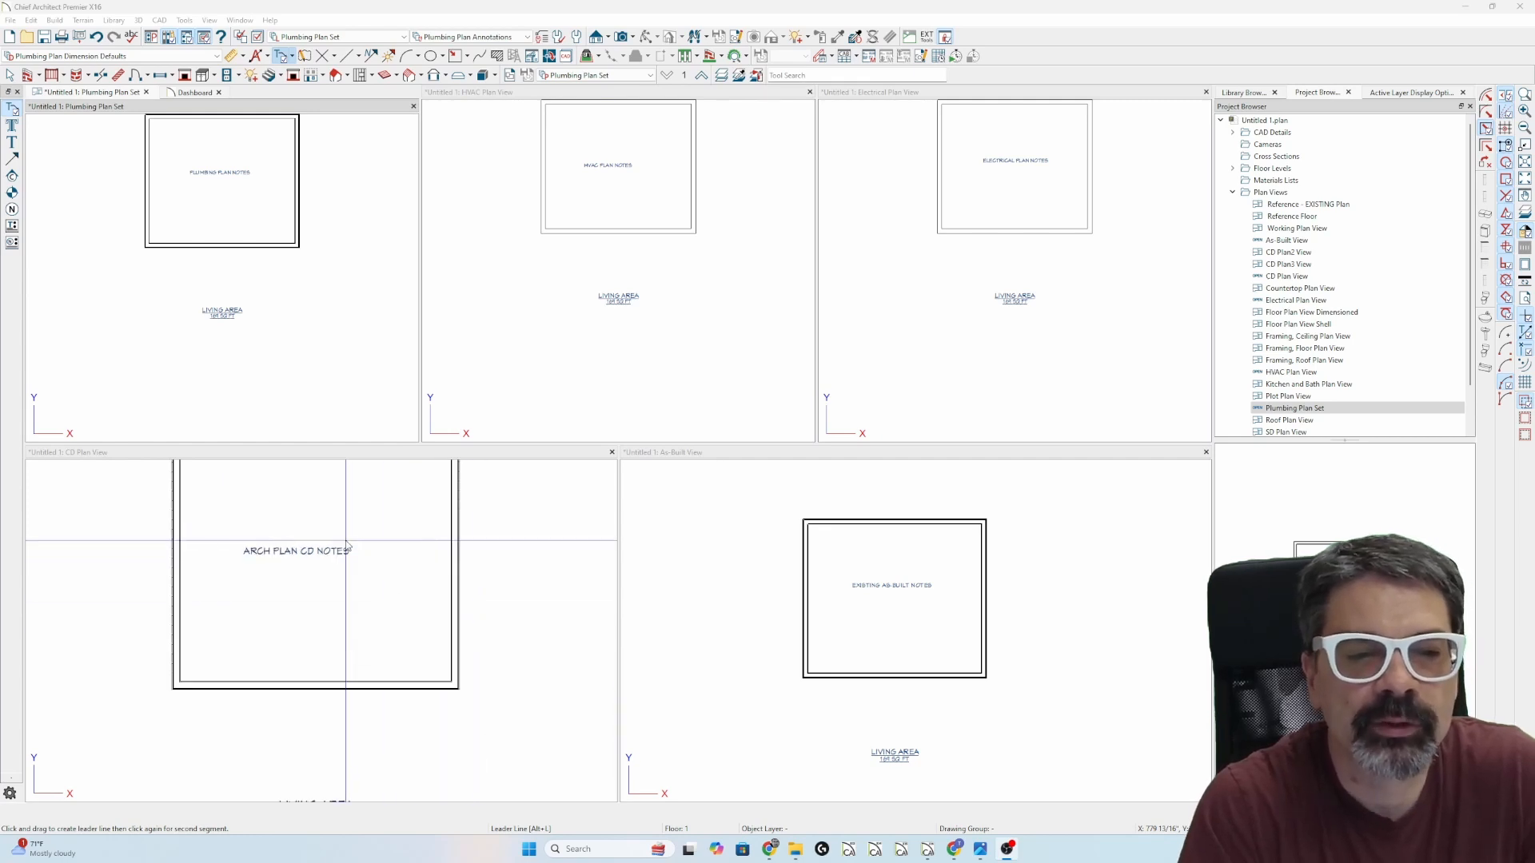
middle_click_drag(360, 591, 364, 623)
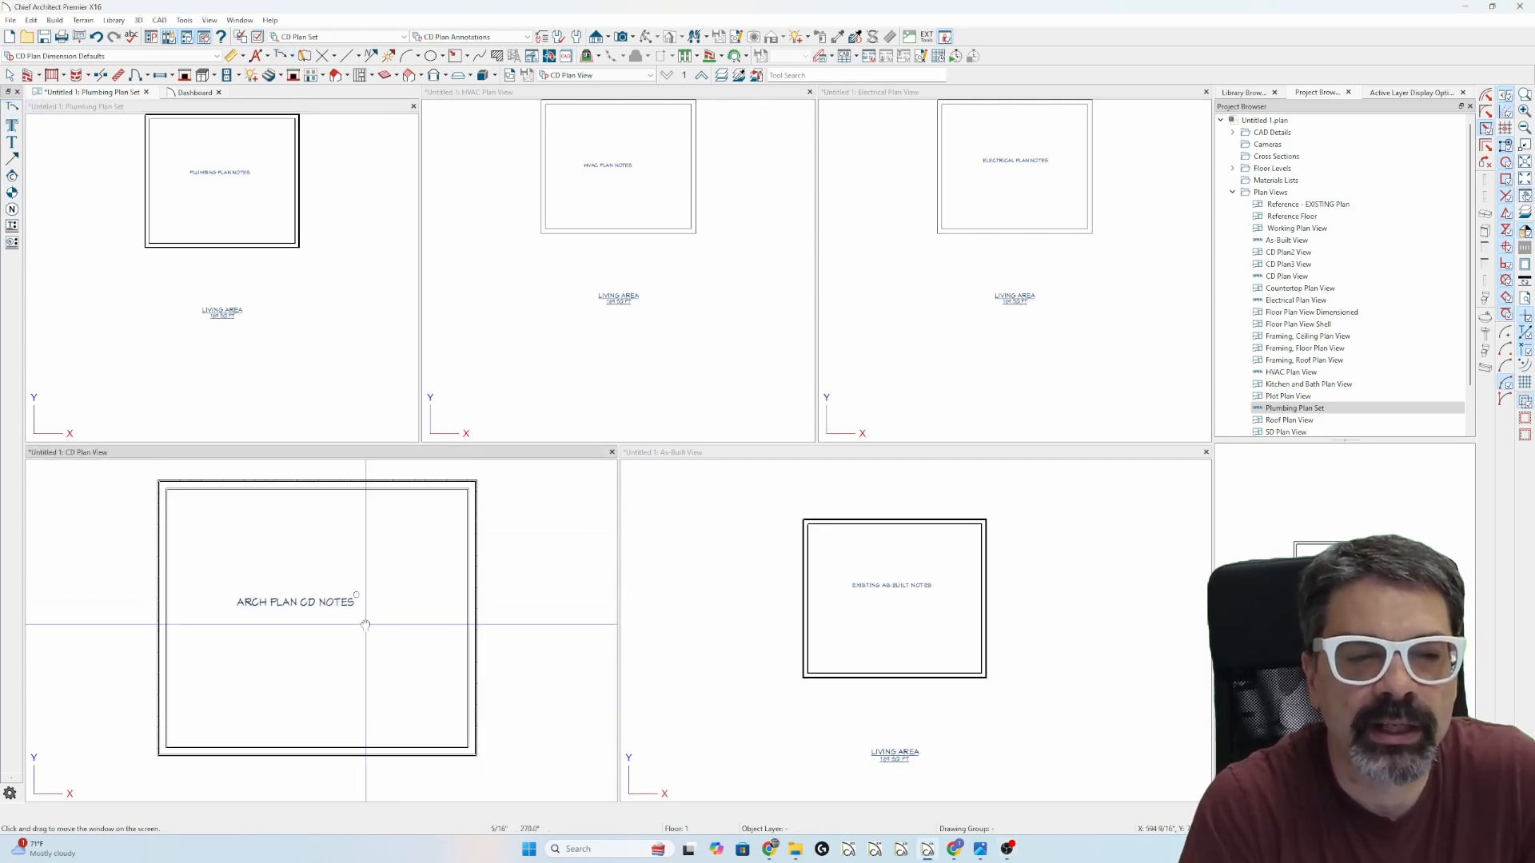
left_click(628, 75)
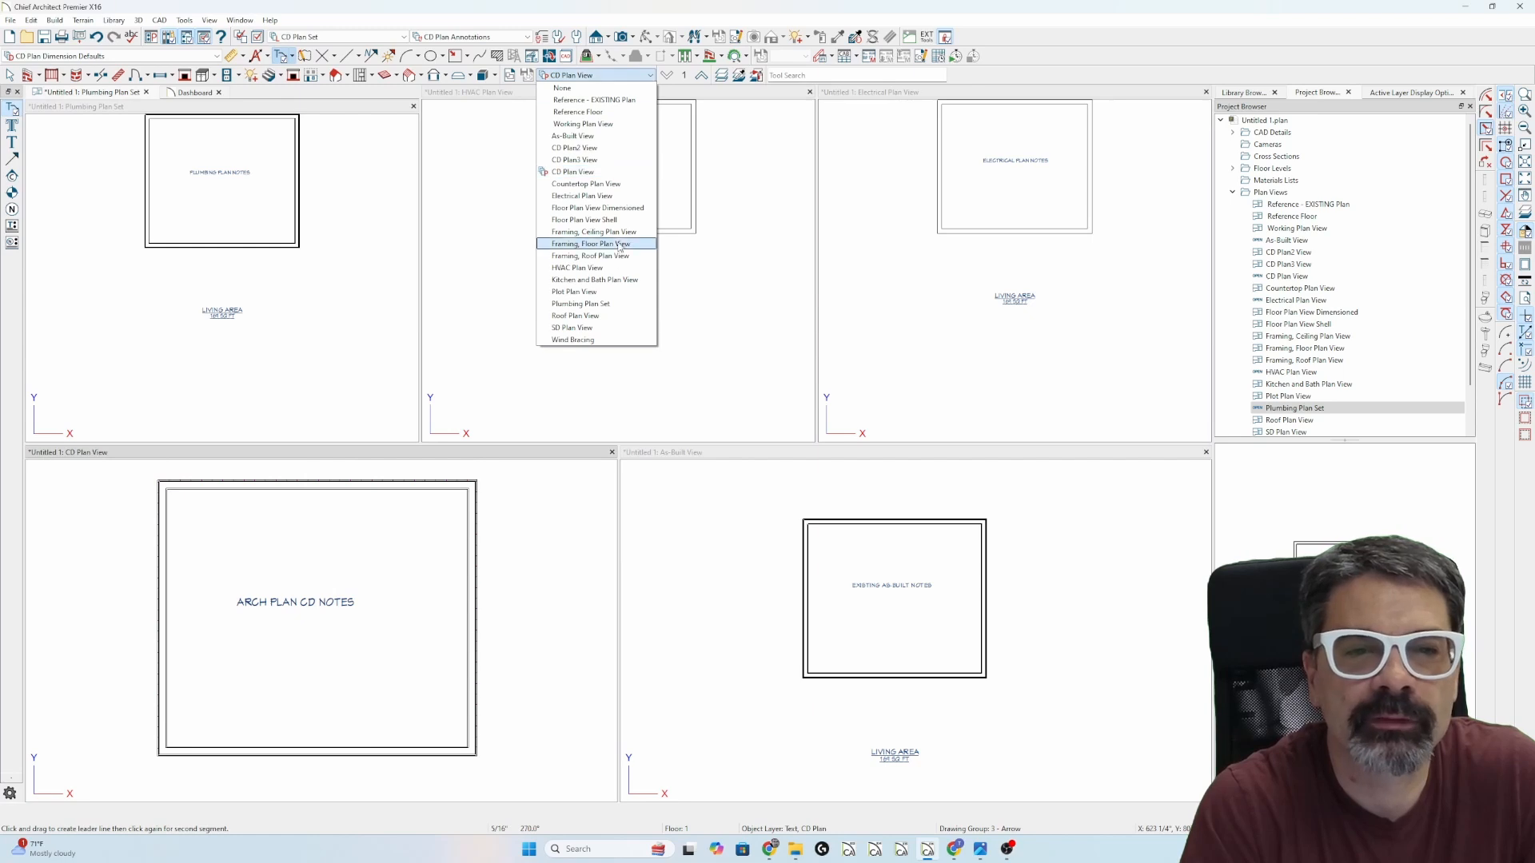
left_click(522, 38)
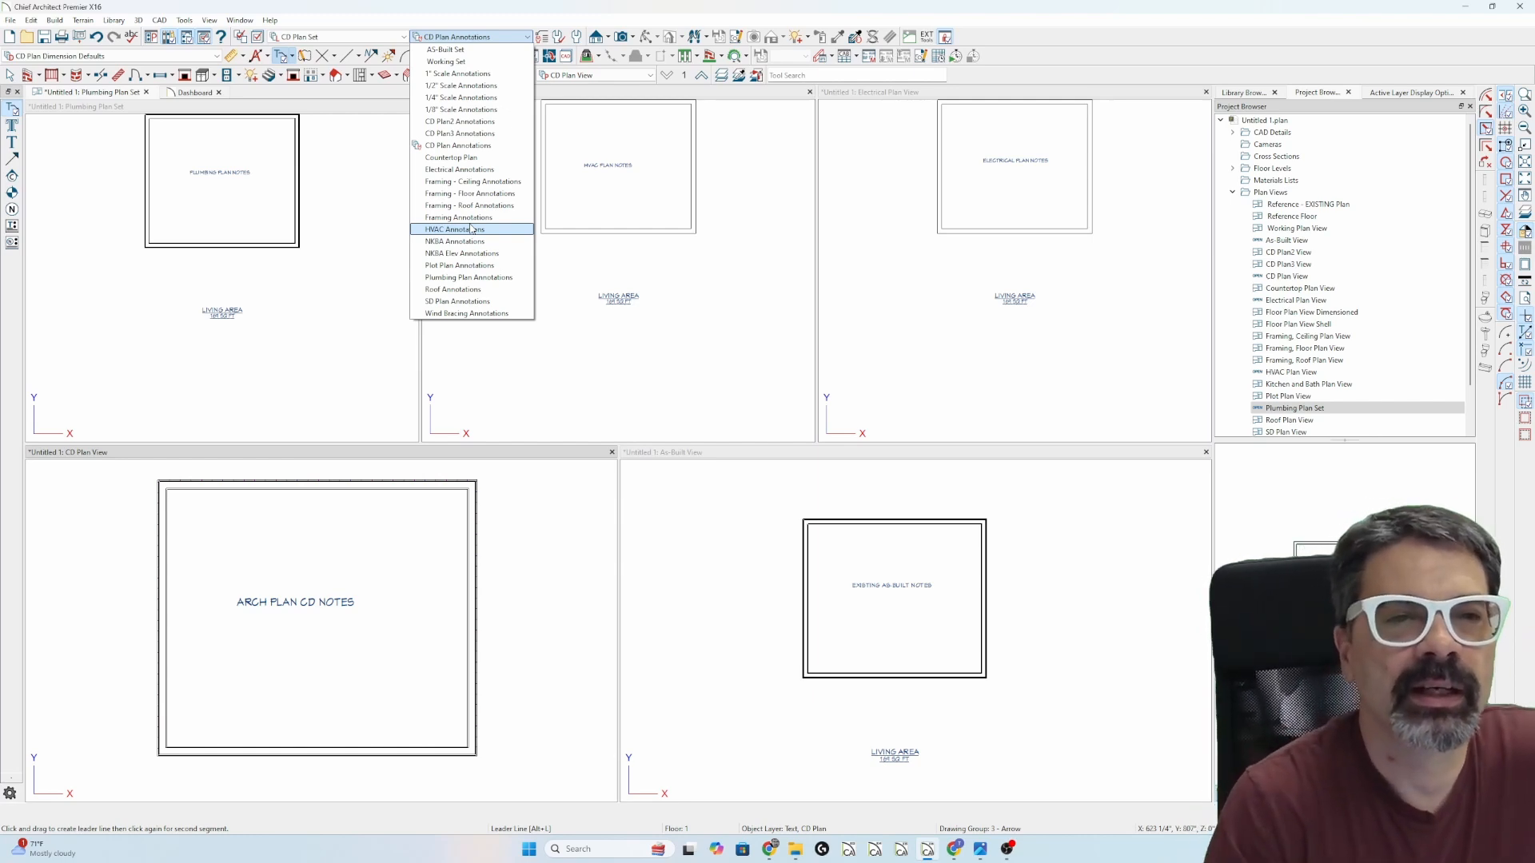
left_click(387, 26)
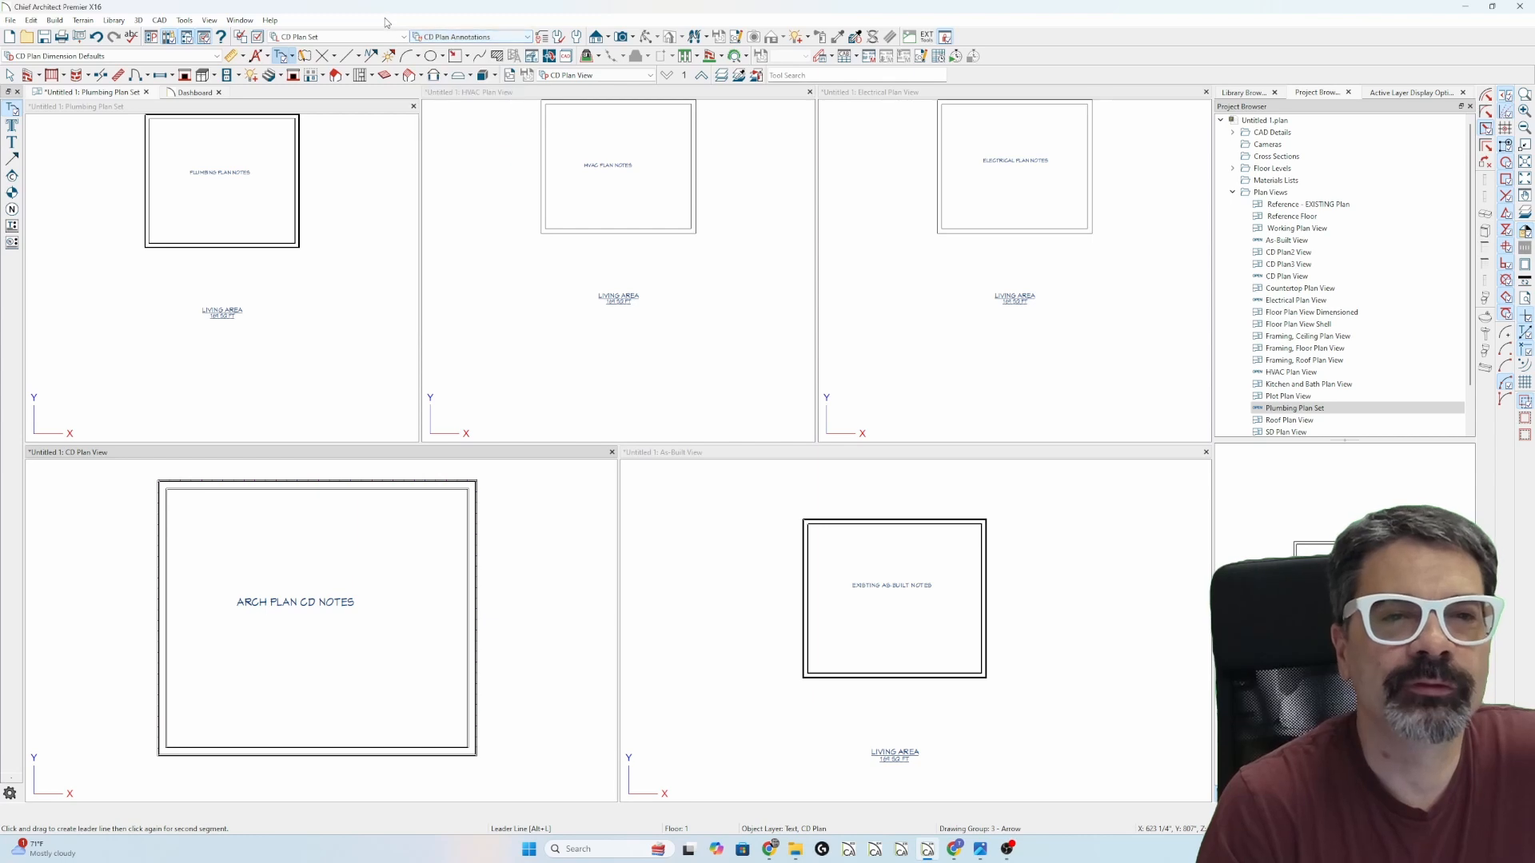
left_click(388, 37)
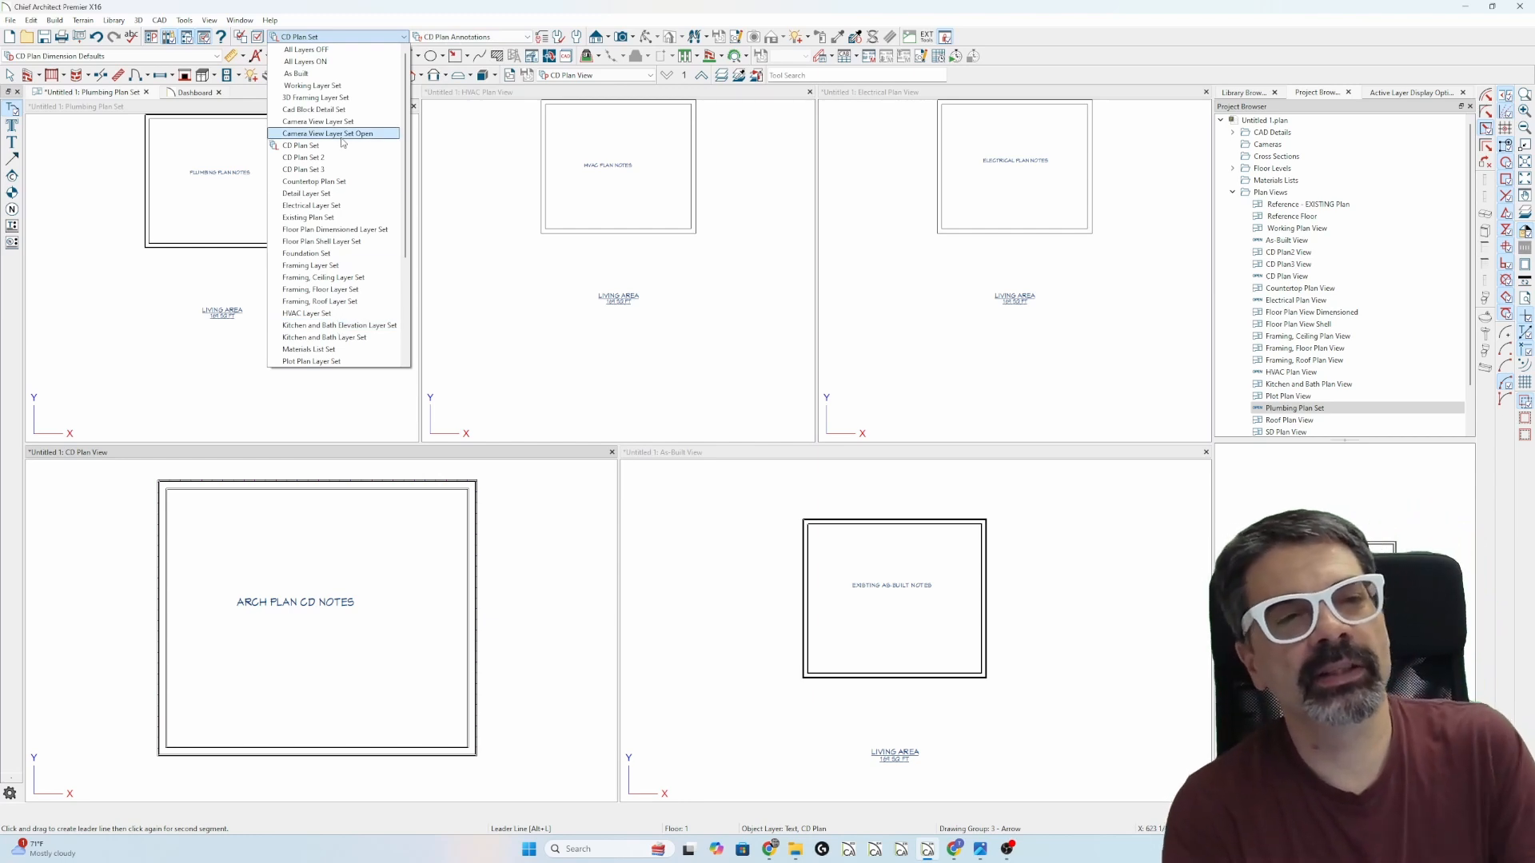
Examine the display settings of the CAD, dimension, room and text layers in the CD Plan Set layer set
left_click(257, 37)
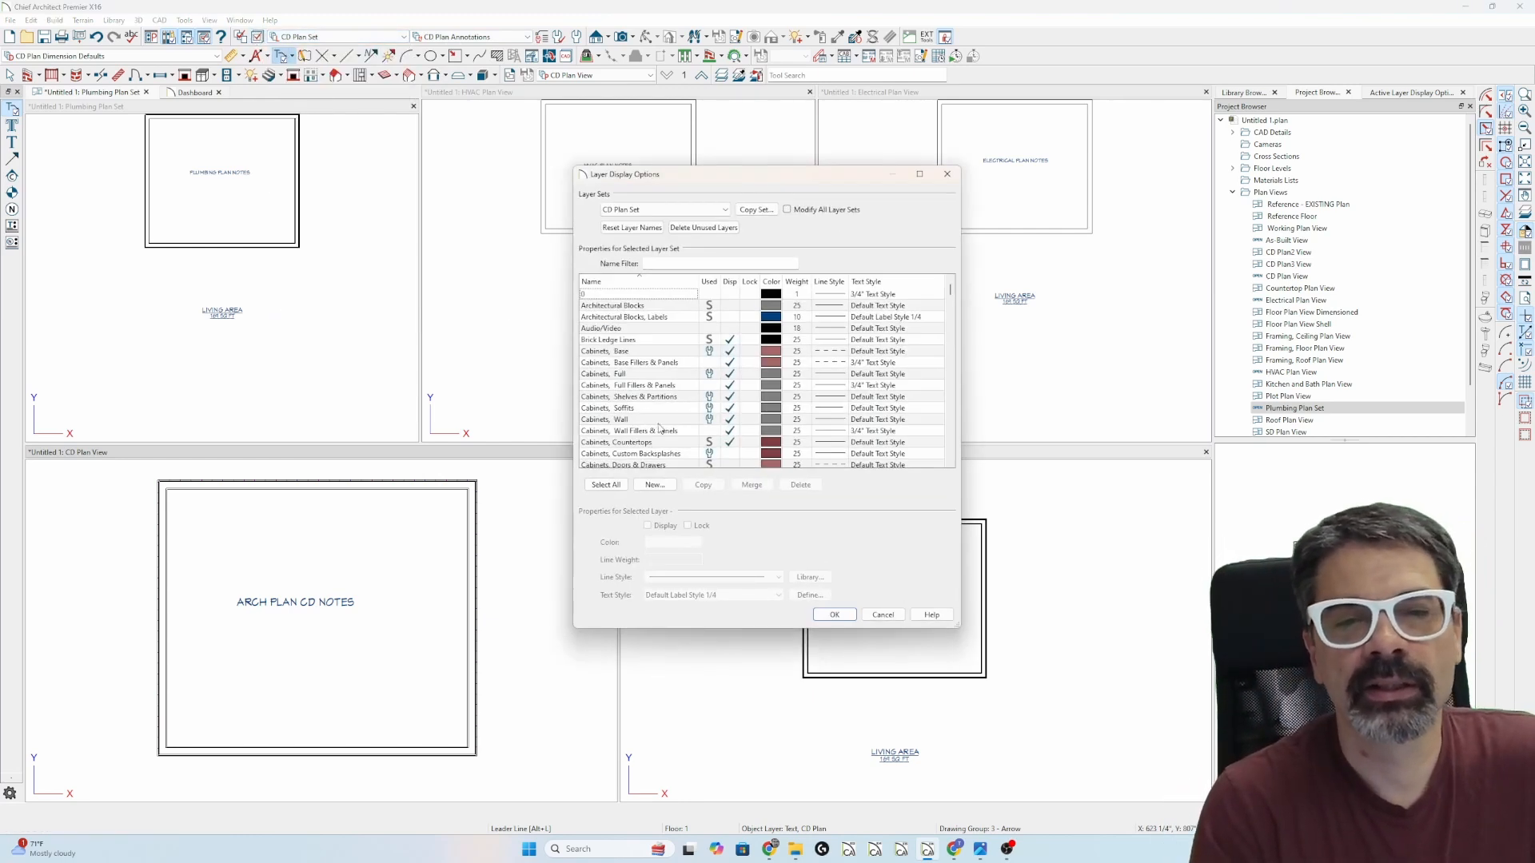
scroll(660, 429, "down", 6)
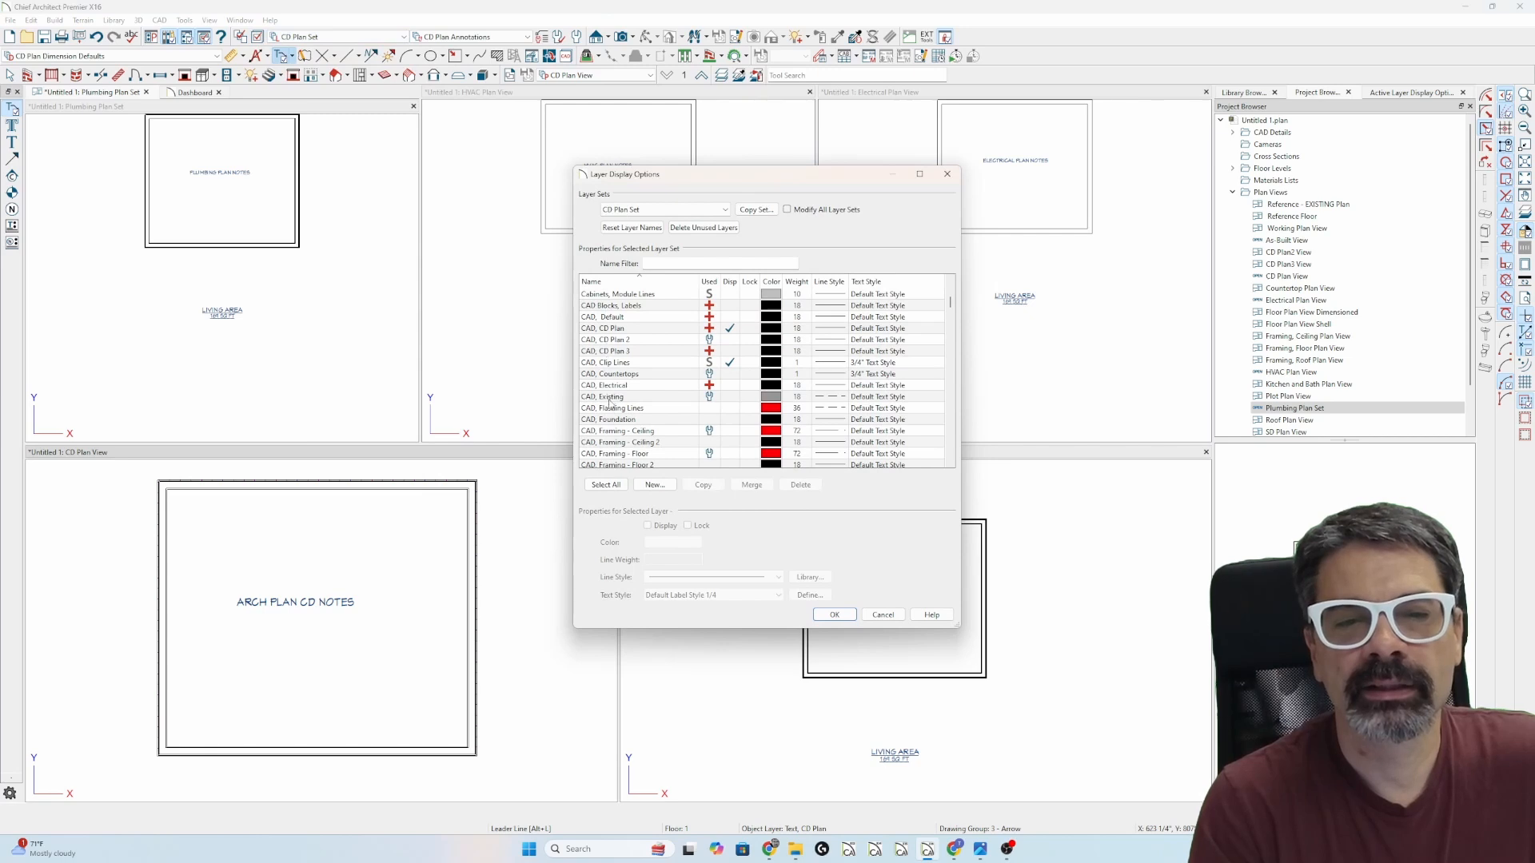
scroll(616, 432, "down", 5)
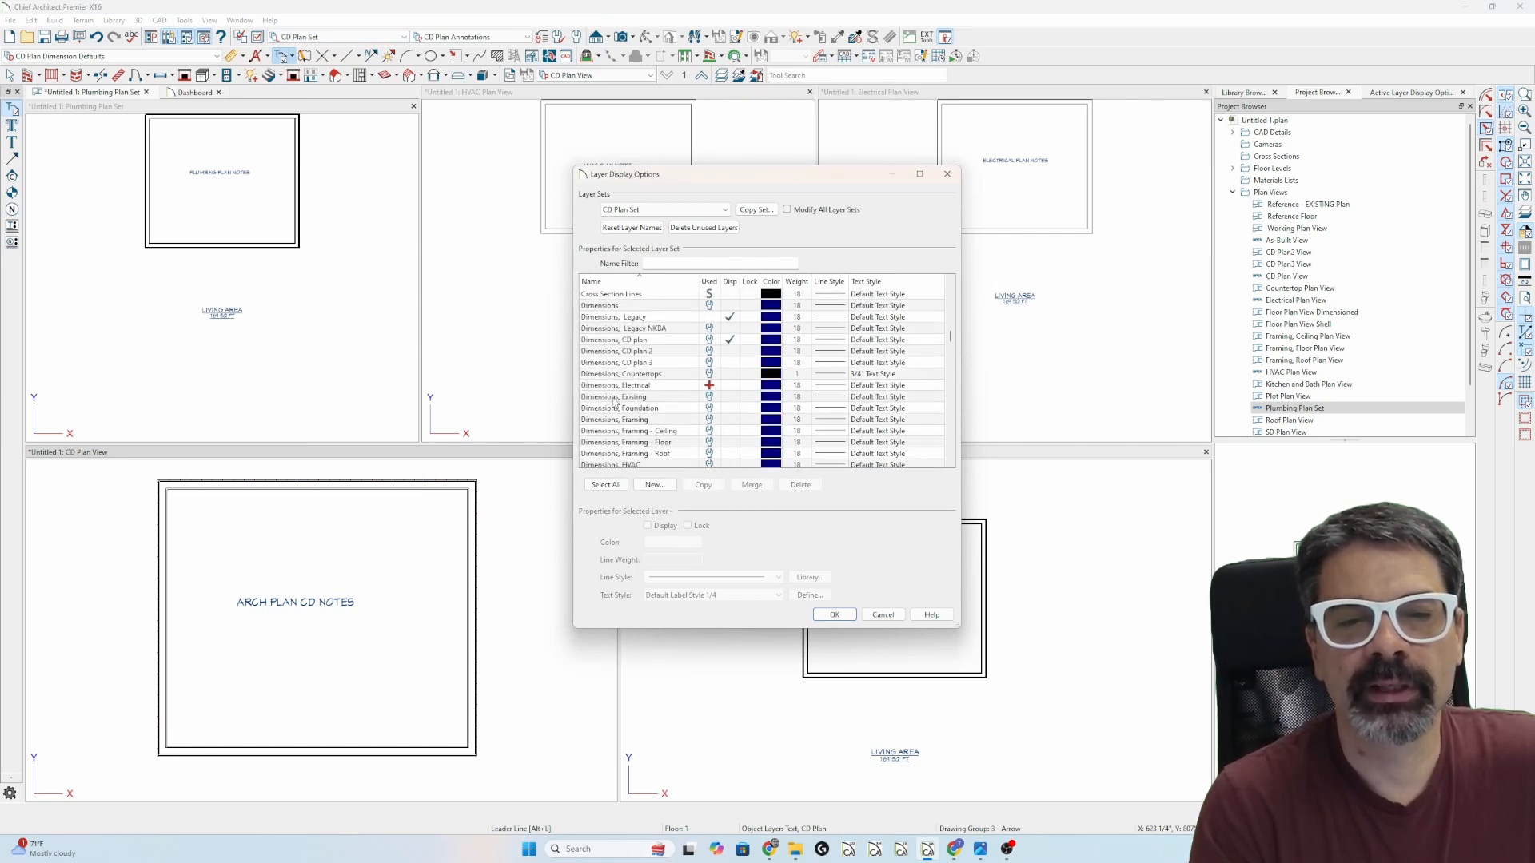
scroll(616, 404, "down", 15)
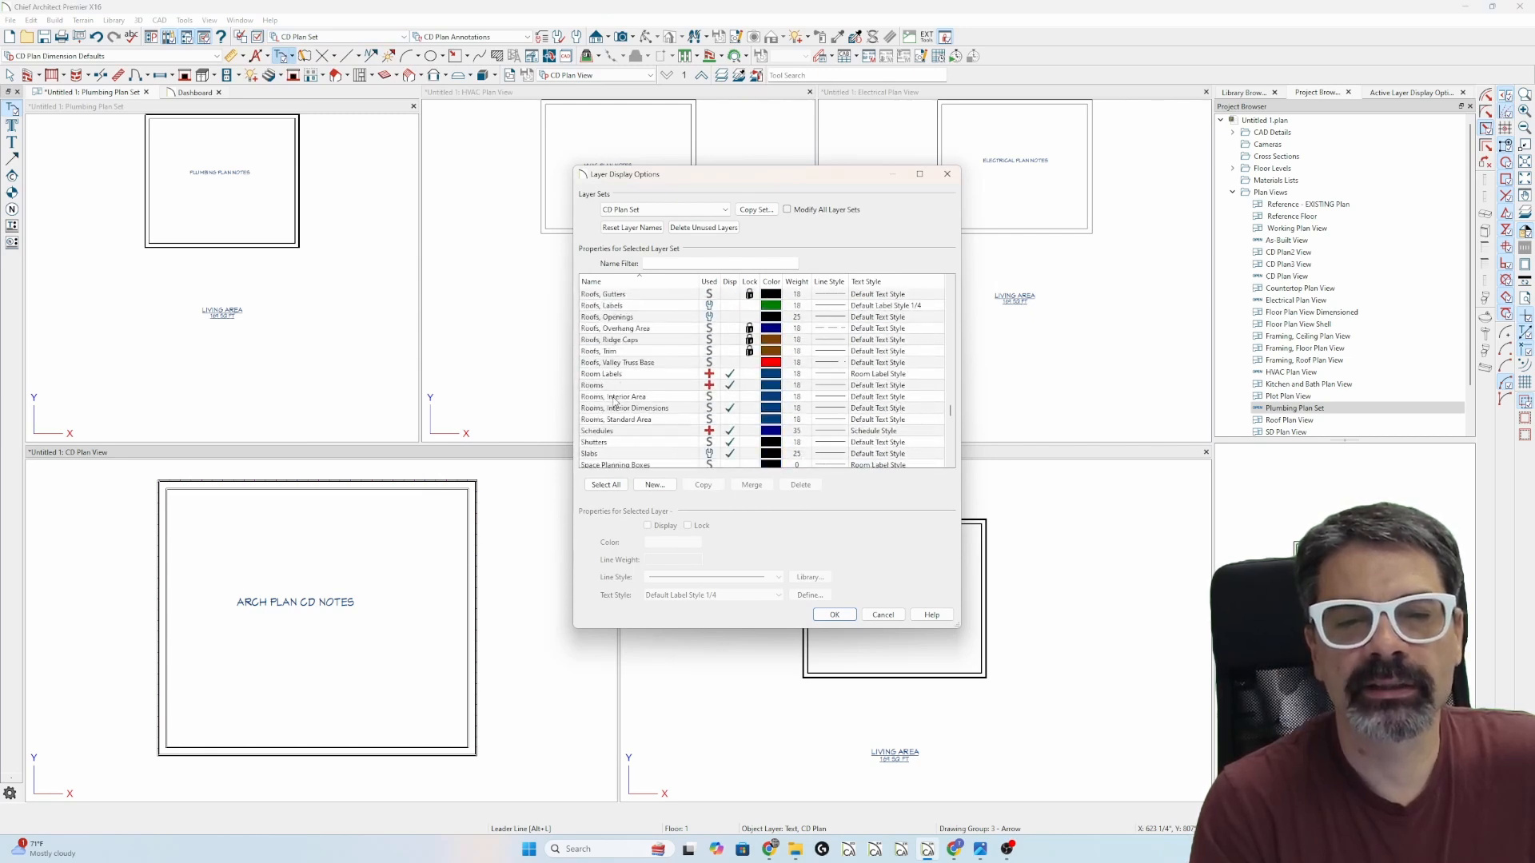
scroll(616, 404, "down", 10)
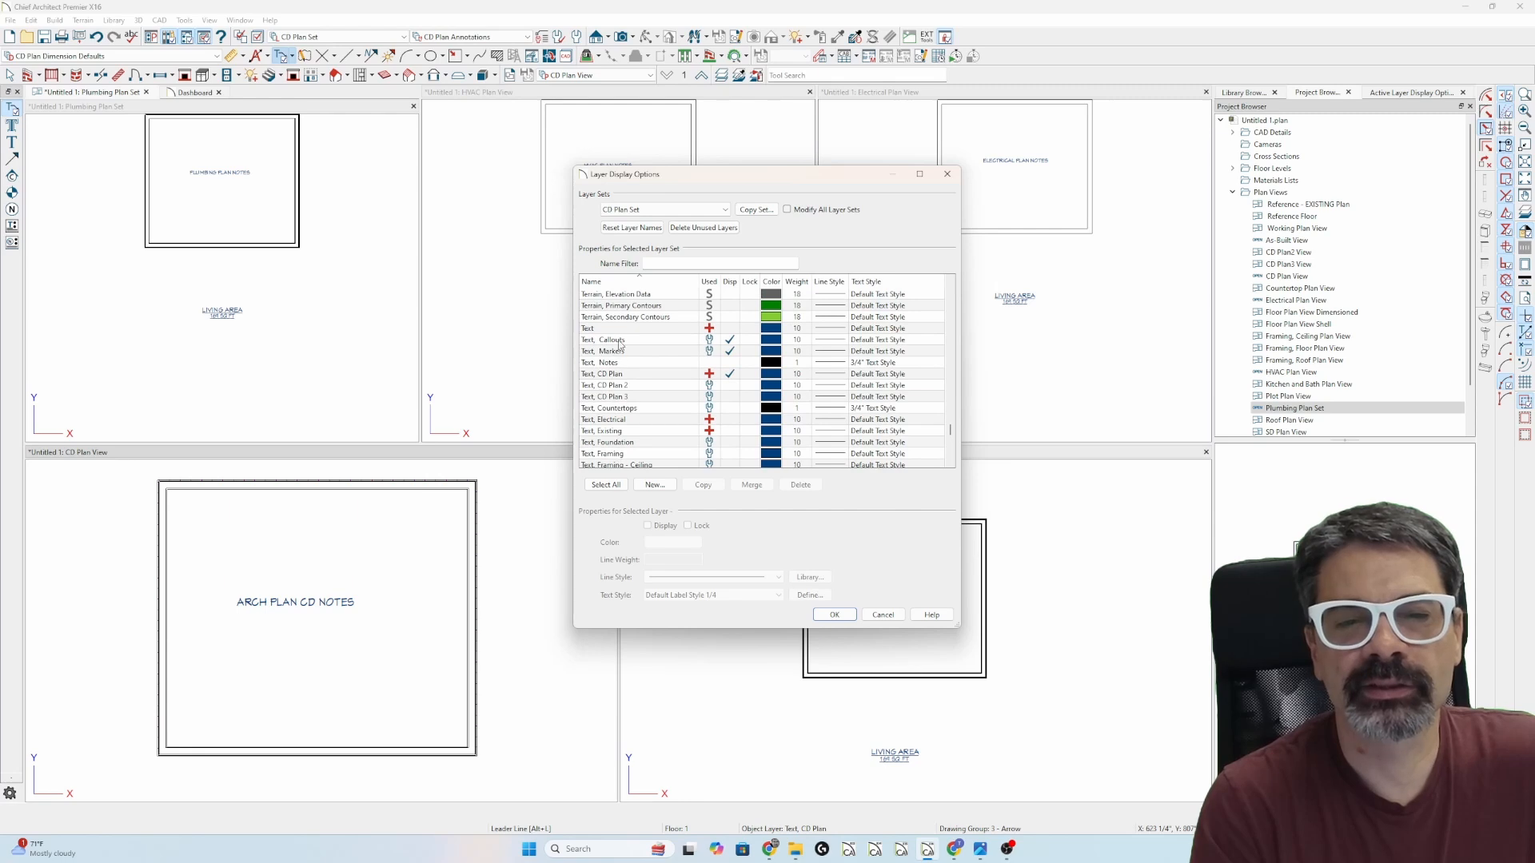
scroll(621, 344, "down", 5)
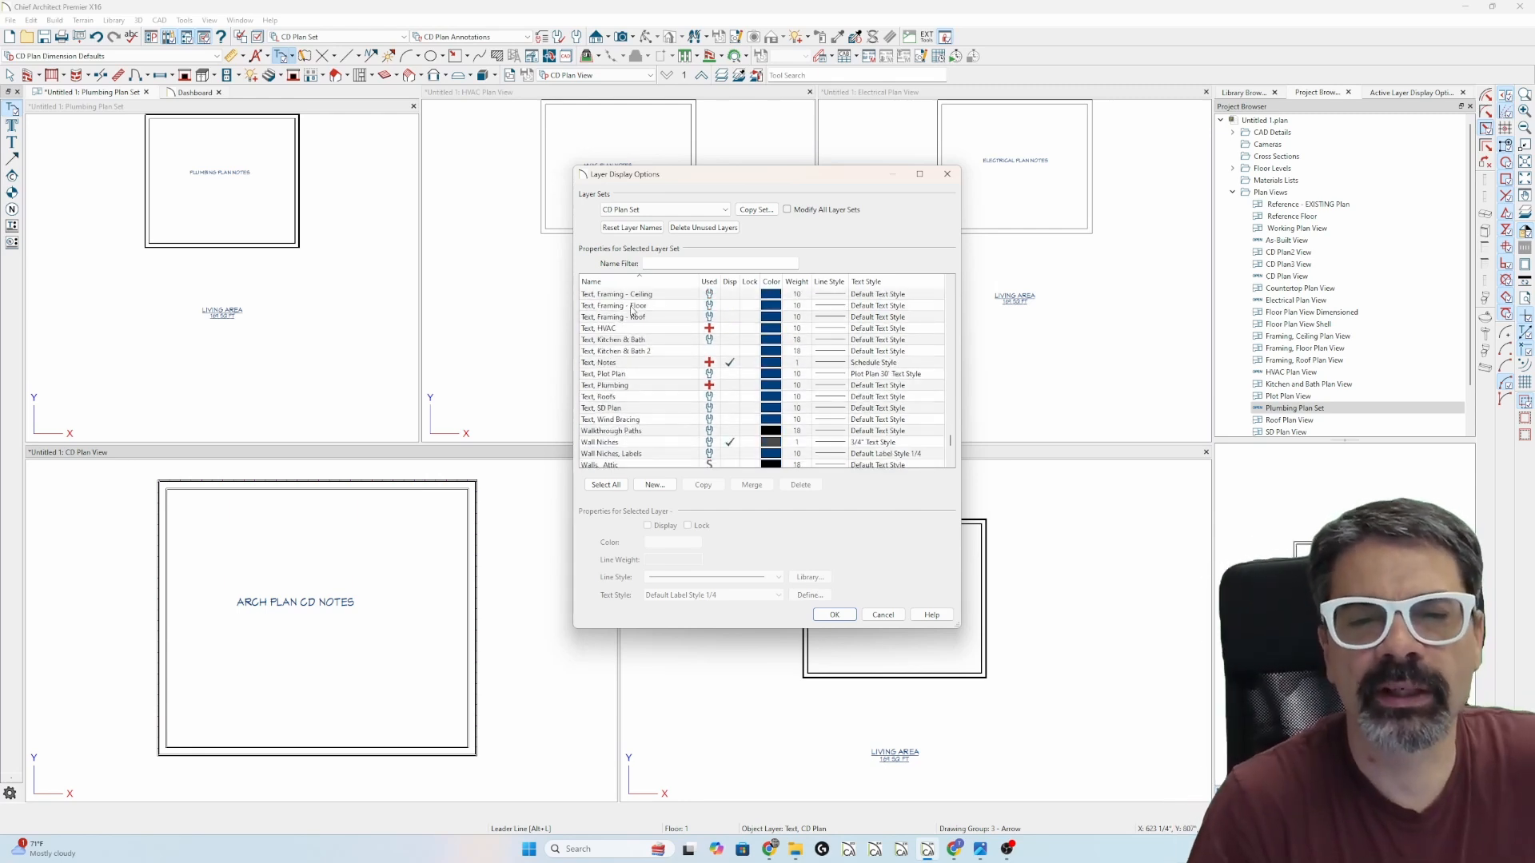
scroll(636, 336, "up", 12)
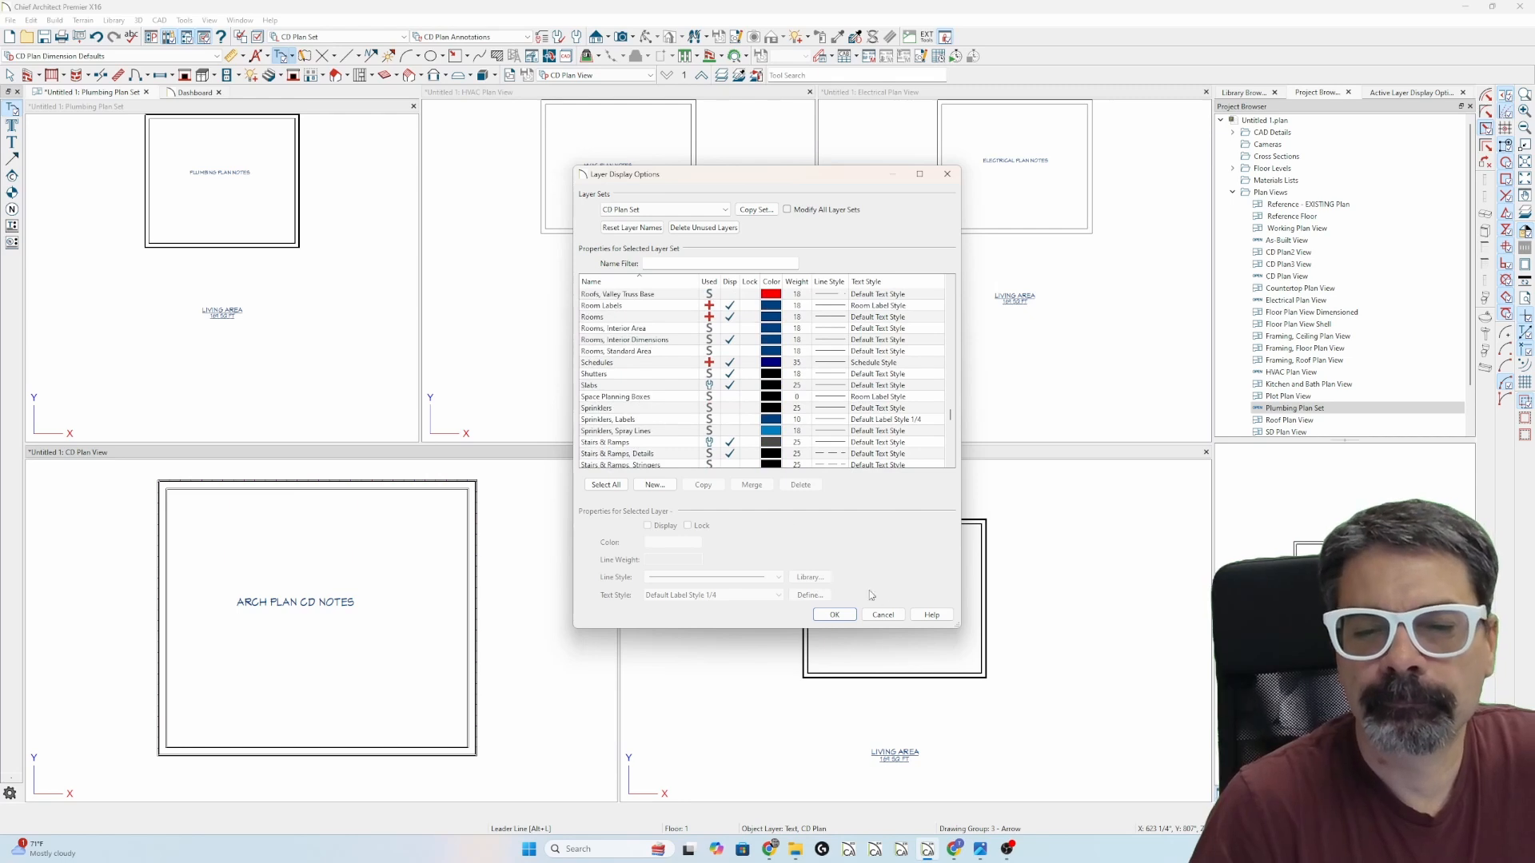
left_click(882, 615)
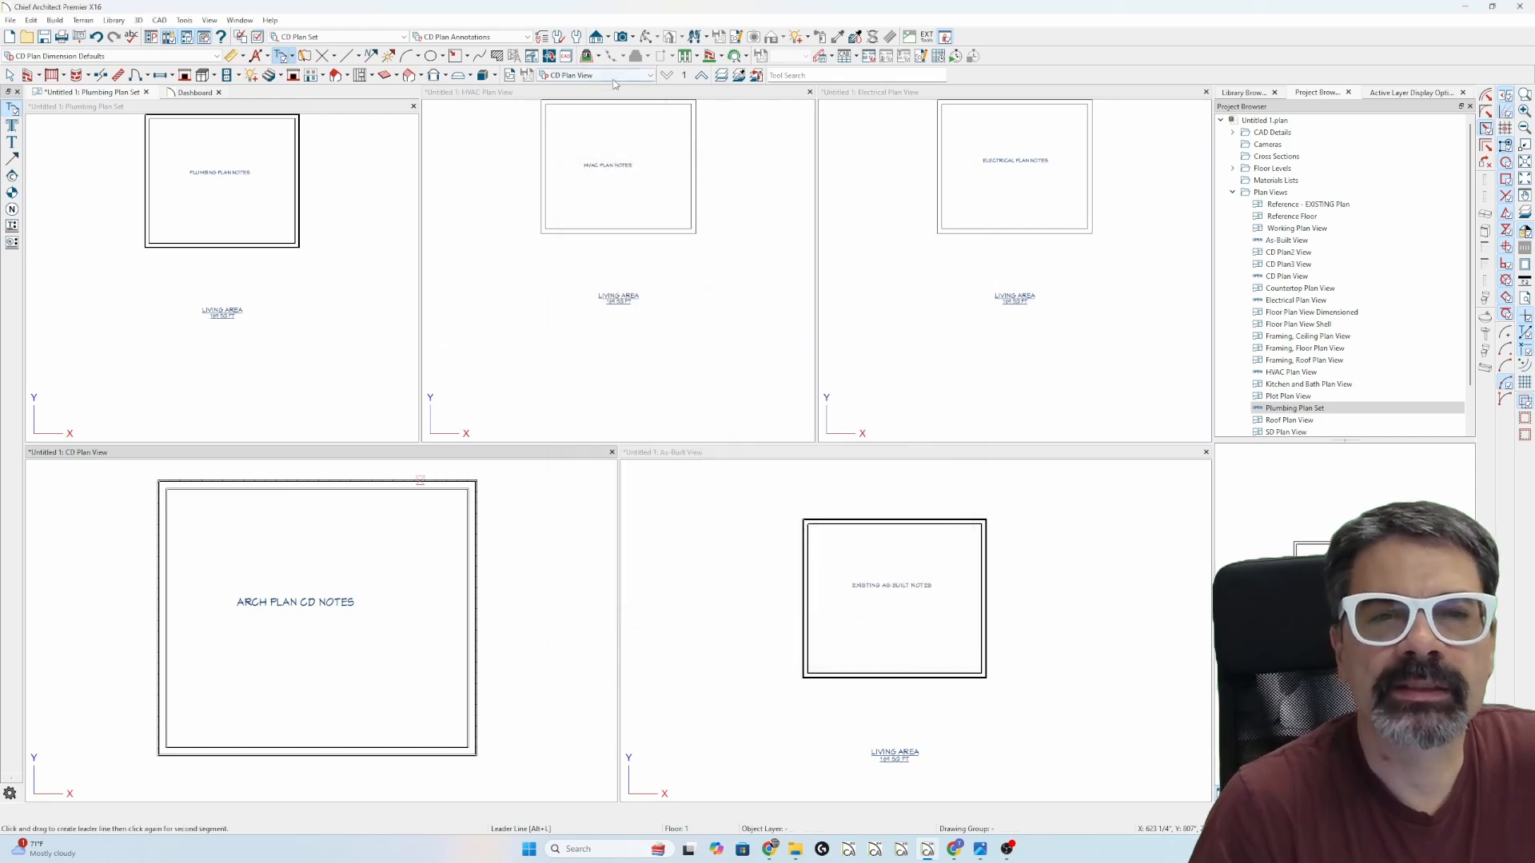
left_click(644, 75)
left_click(644, 76)
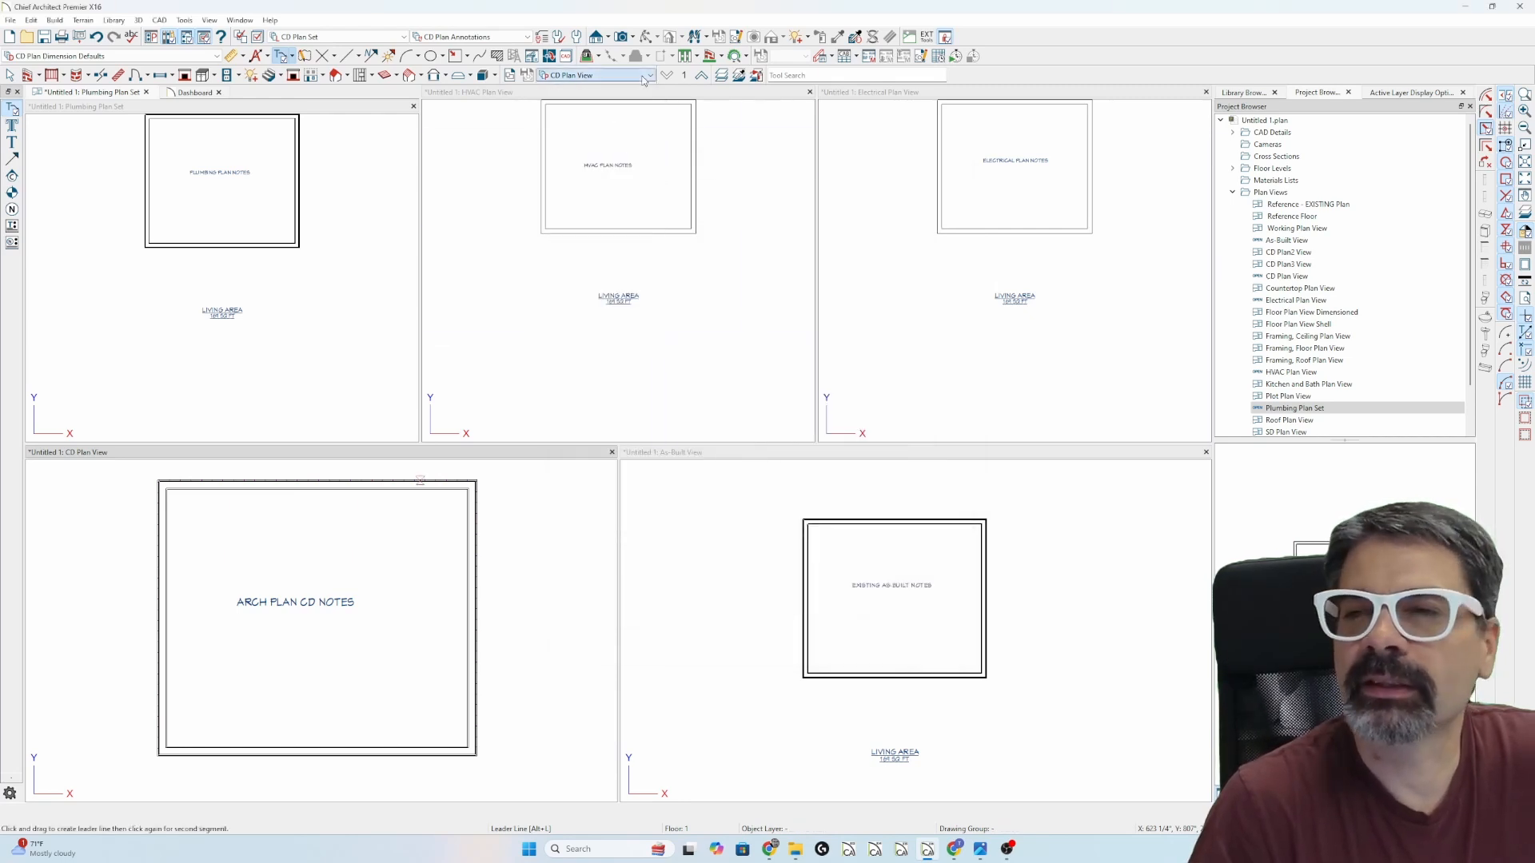
left_click(1232, 194)
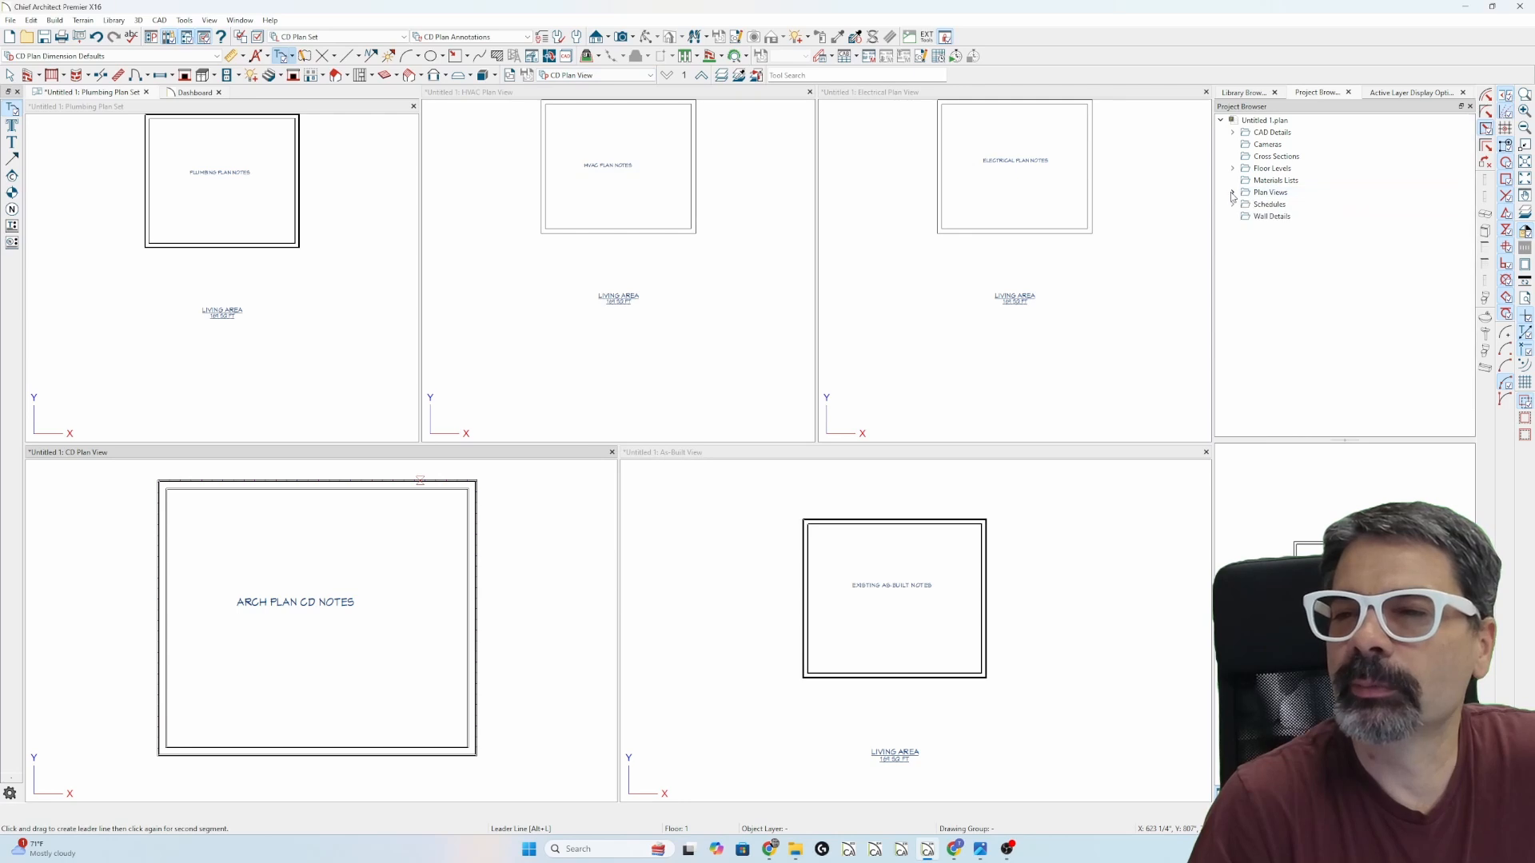
left_click(1232, 194)
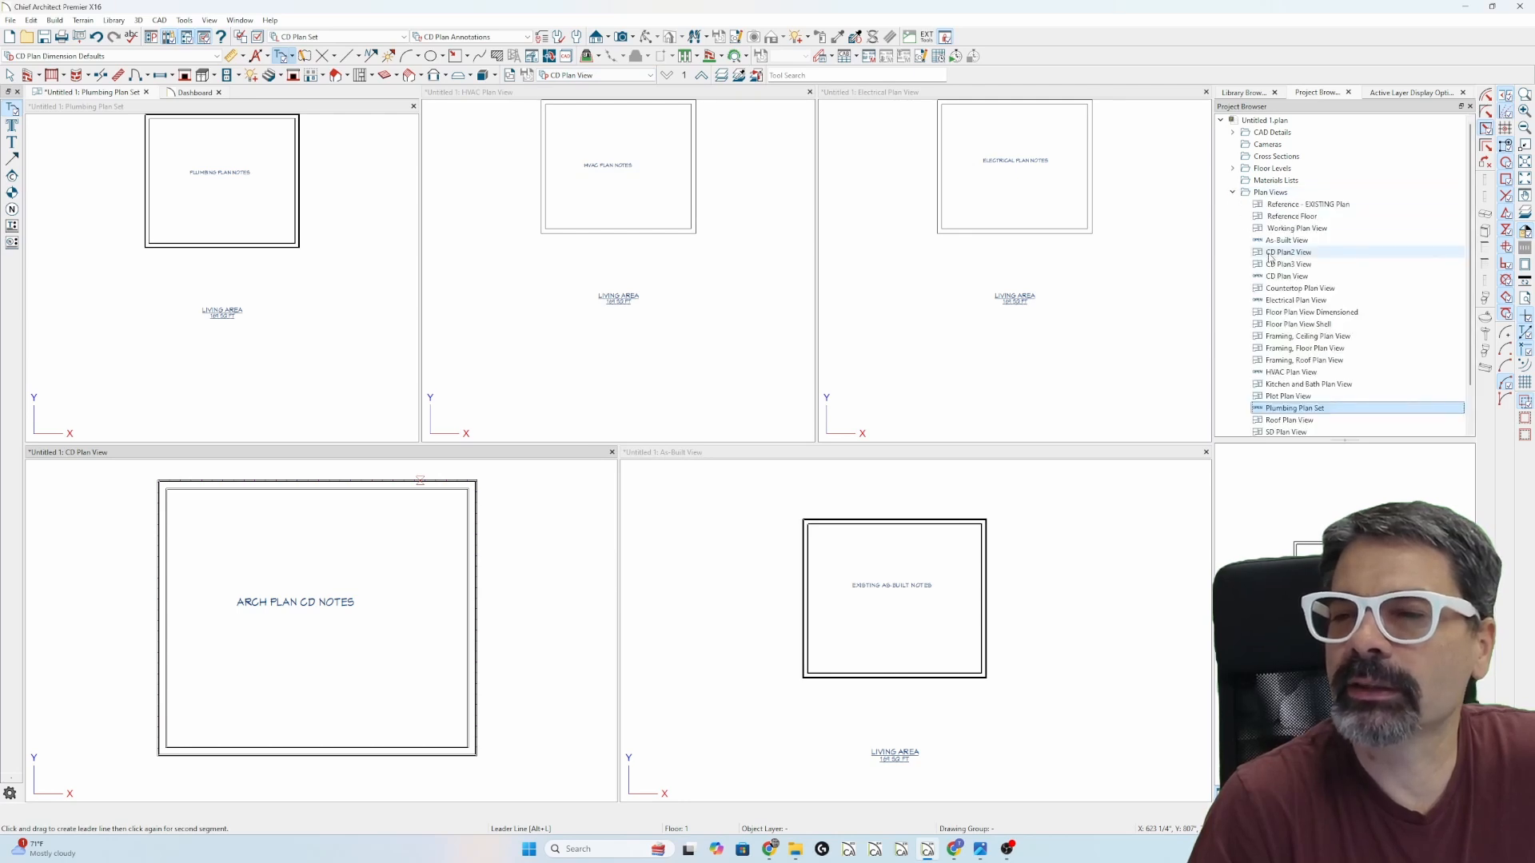
Inspect the default set, selected annotation defaults, layer set and current CAD layer in the specification of the saved CD Plan View
right_click(1271, 278)
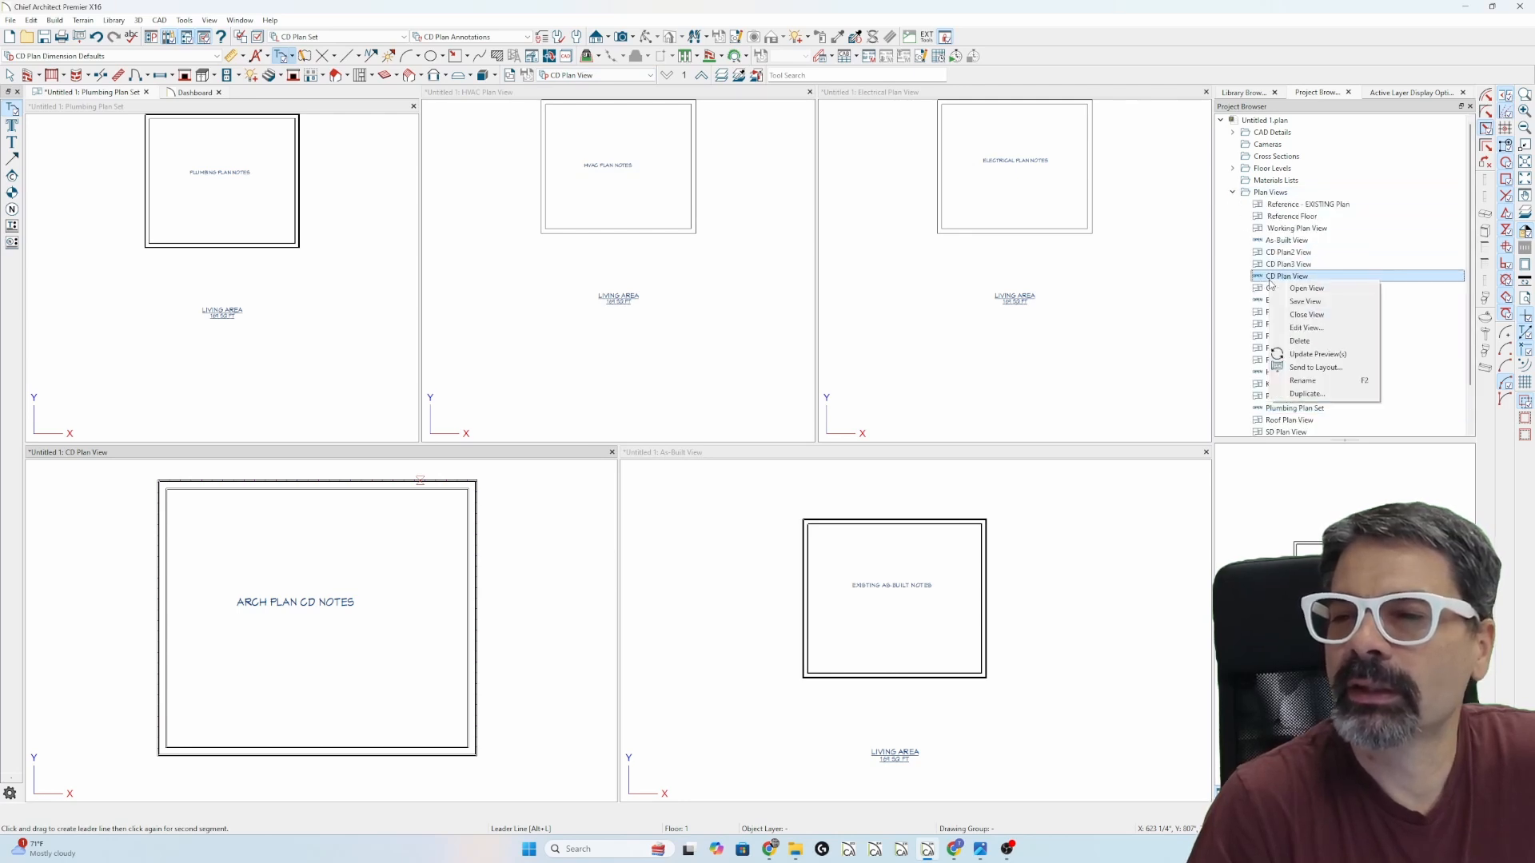
left_click(1306, 328)
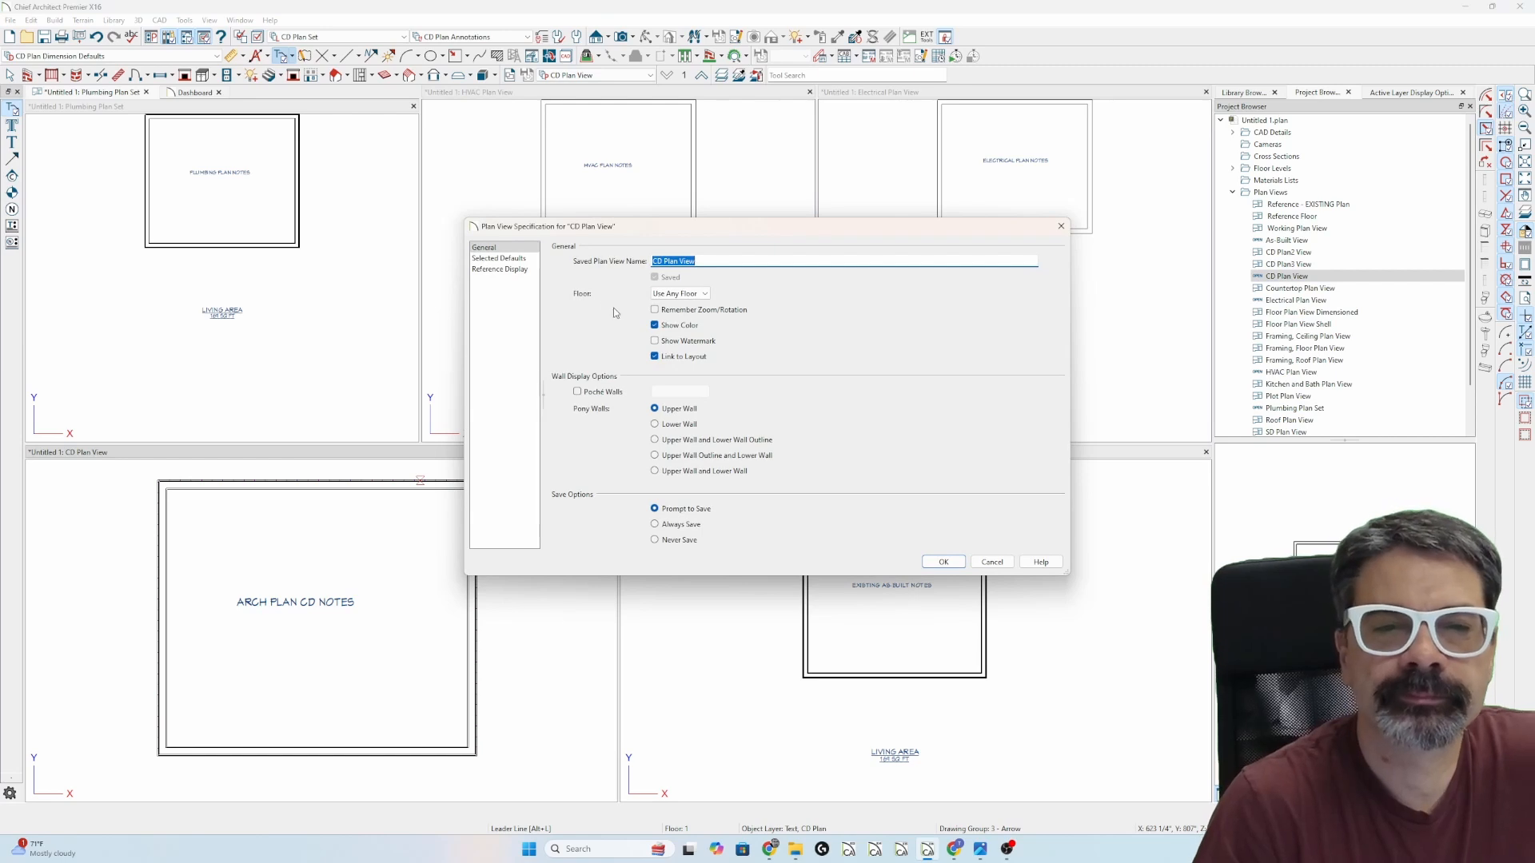
left_click(503, 258)
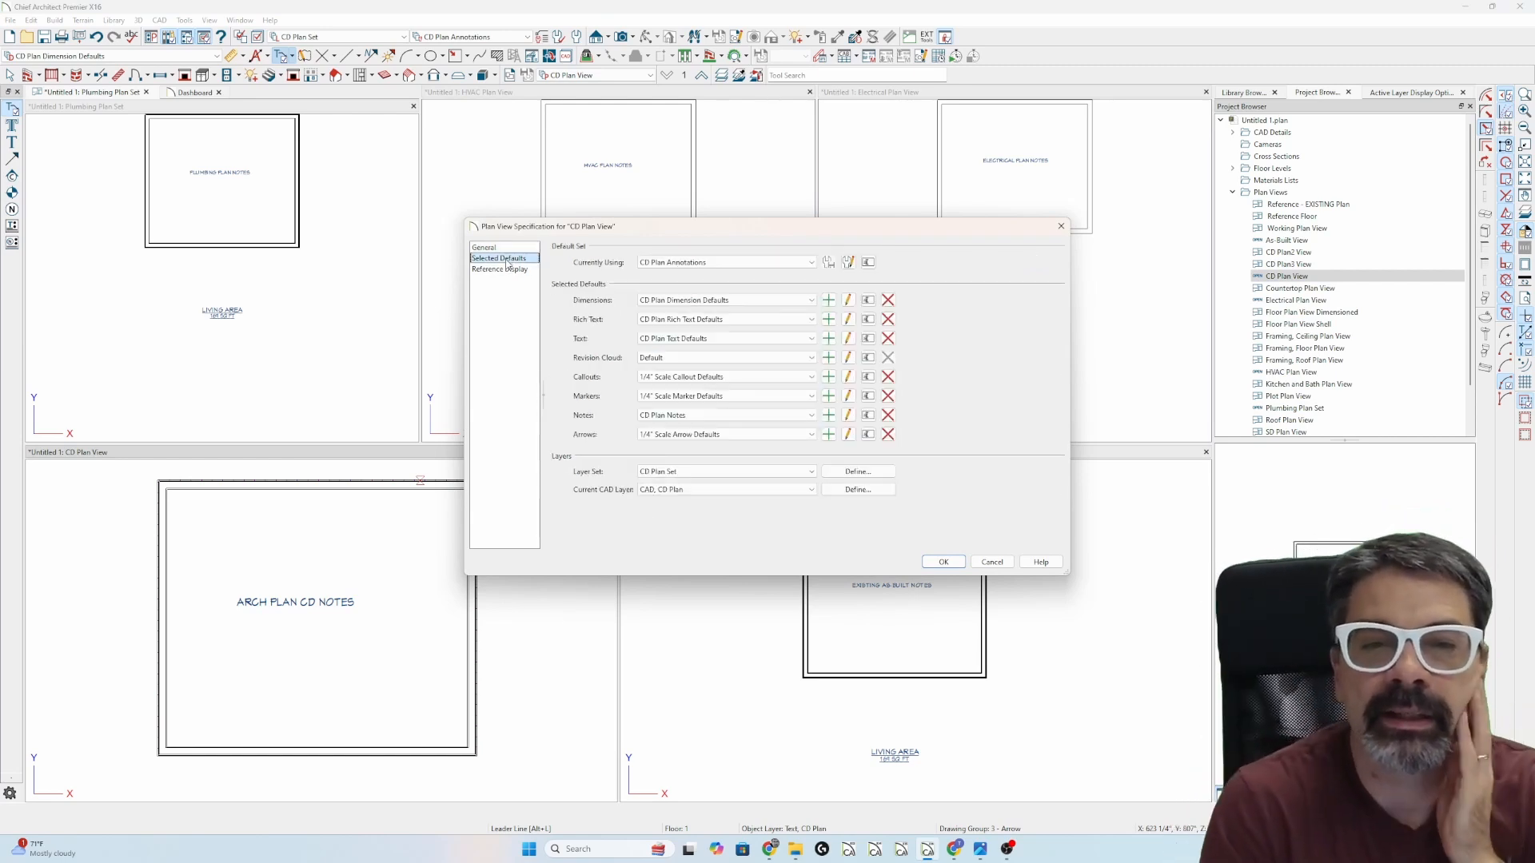
left_click(669, 263)
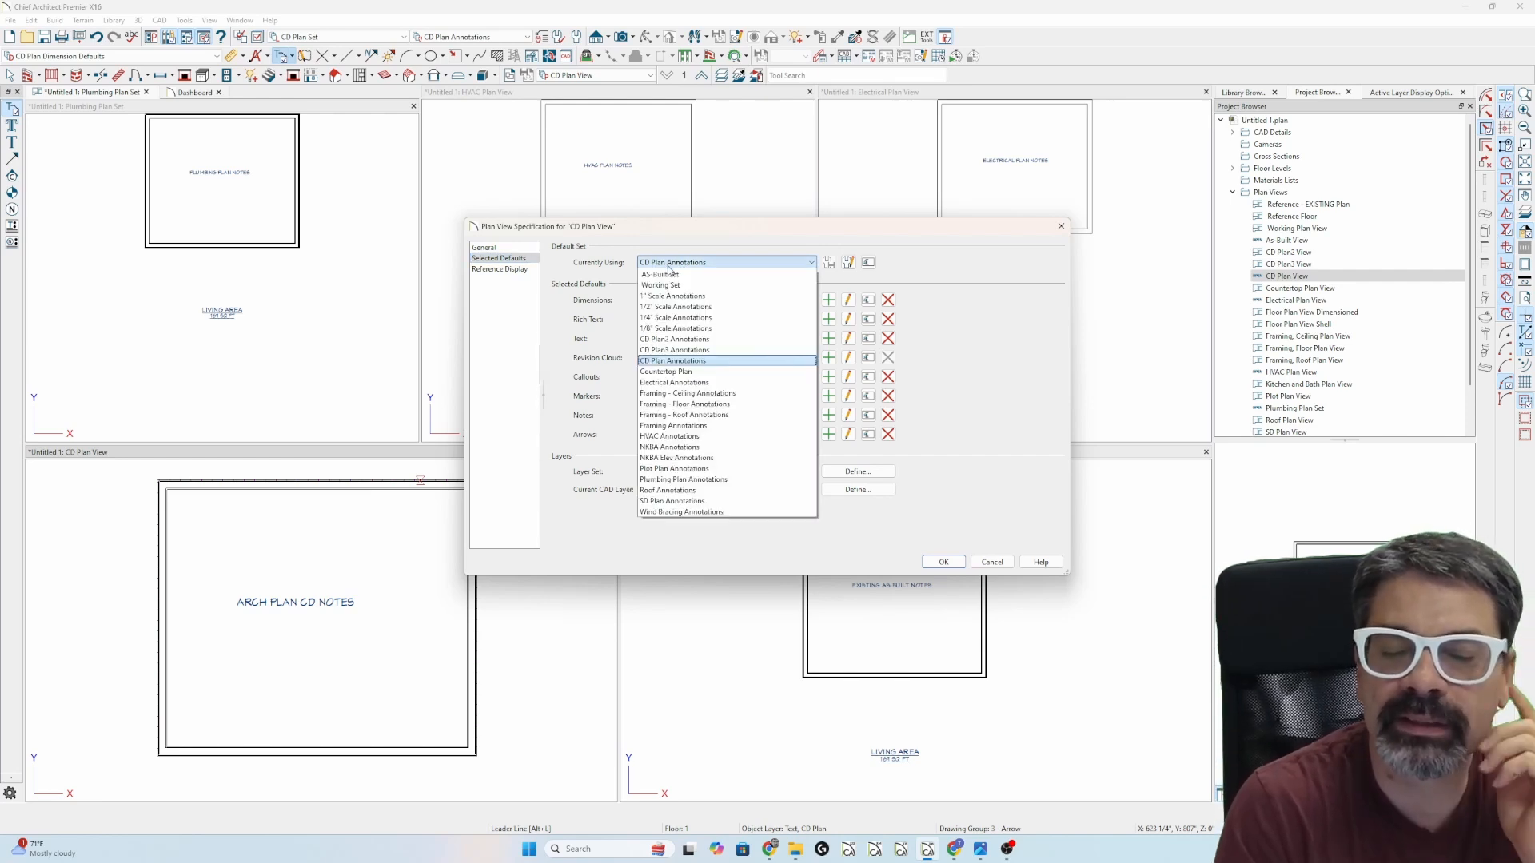
left_click(581, 264)
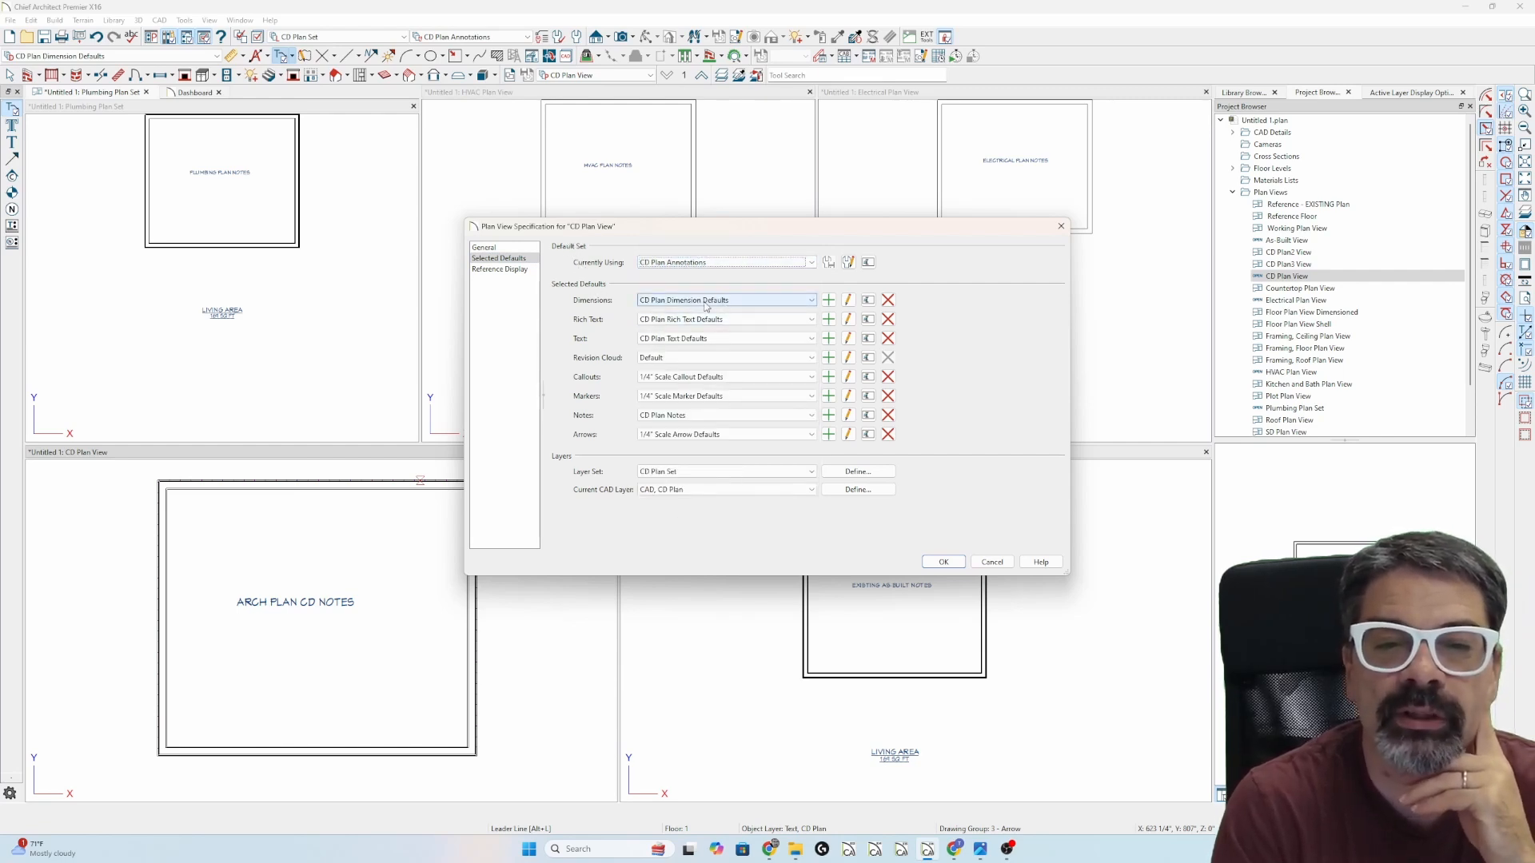
left_click(666, 358)
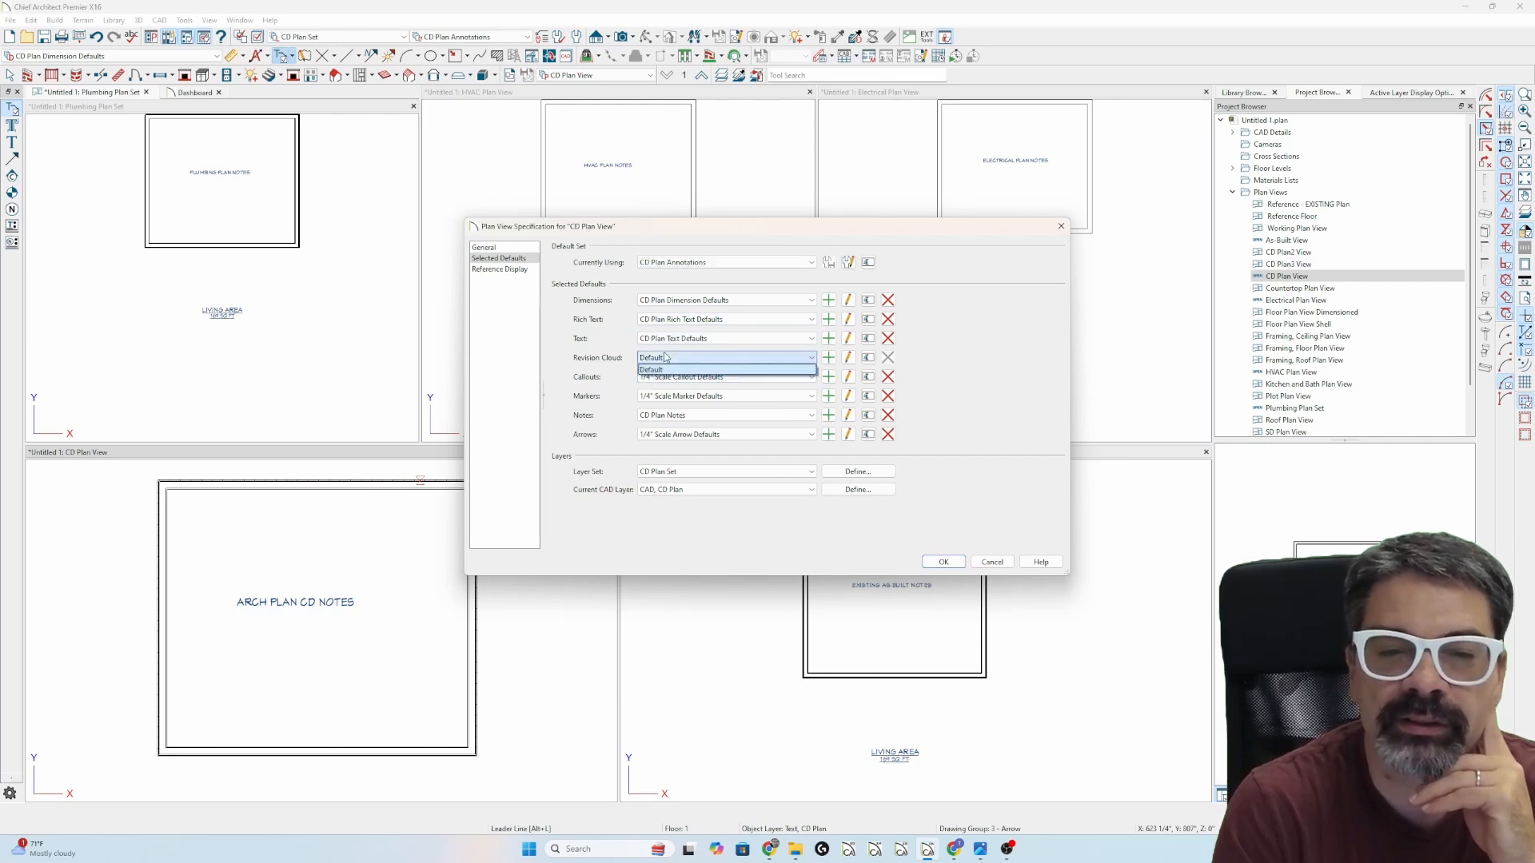
left_click(649, 370)
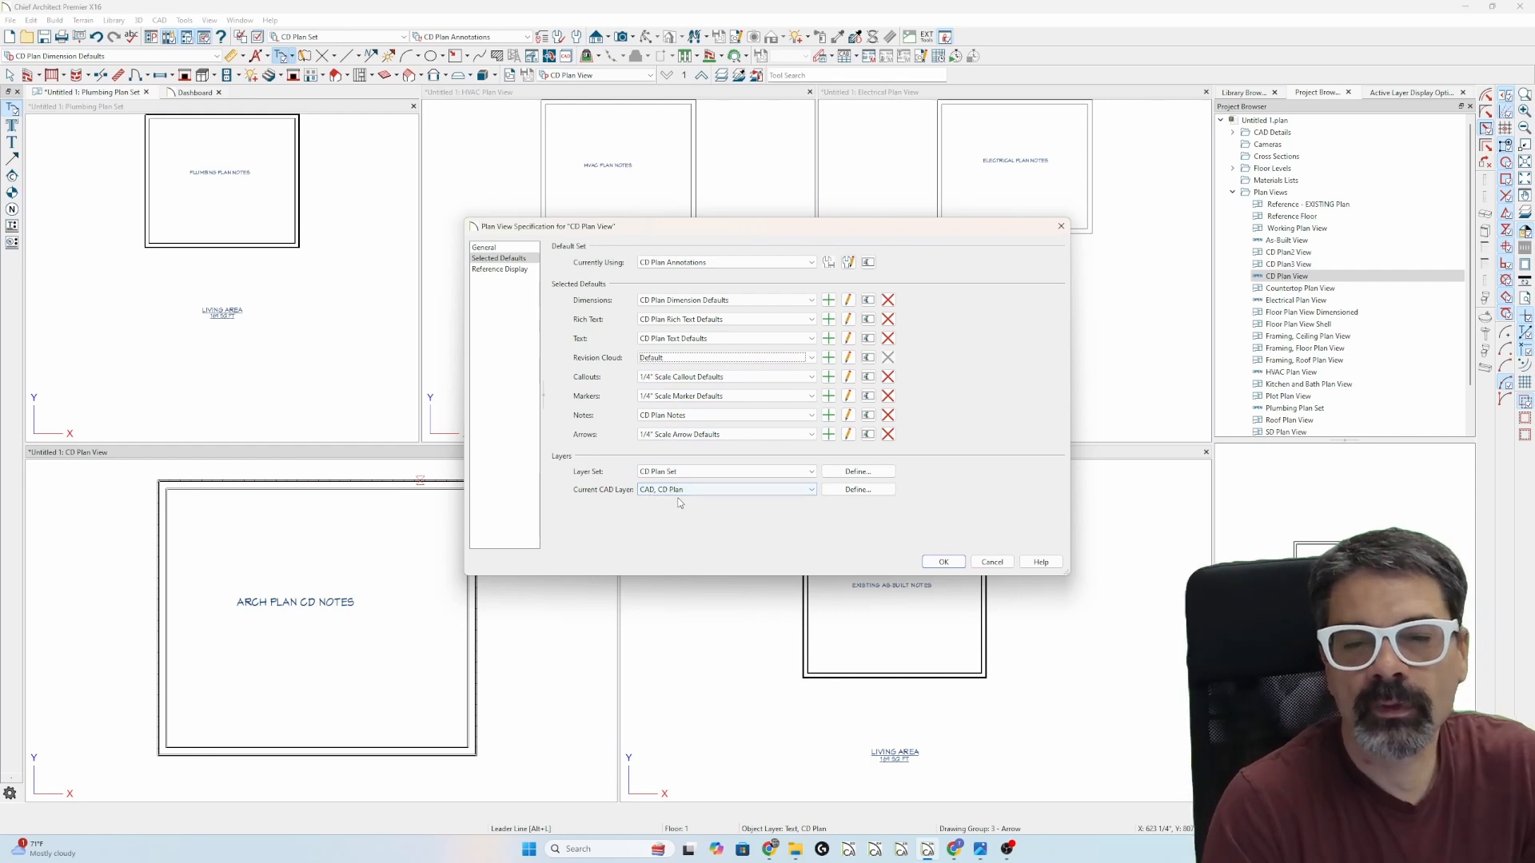
left_click(992, 562)
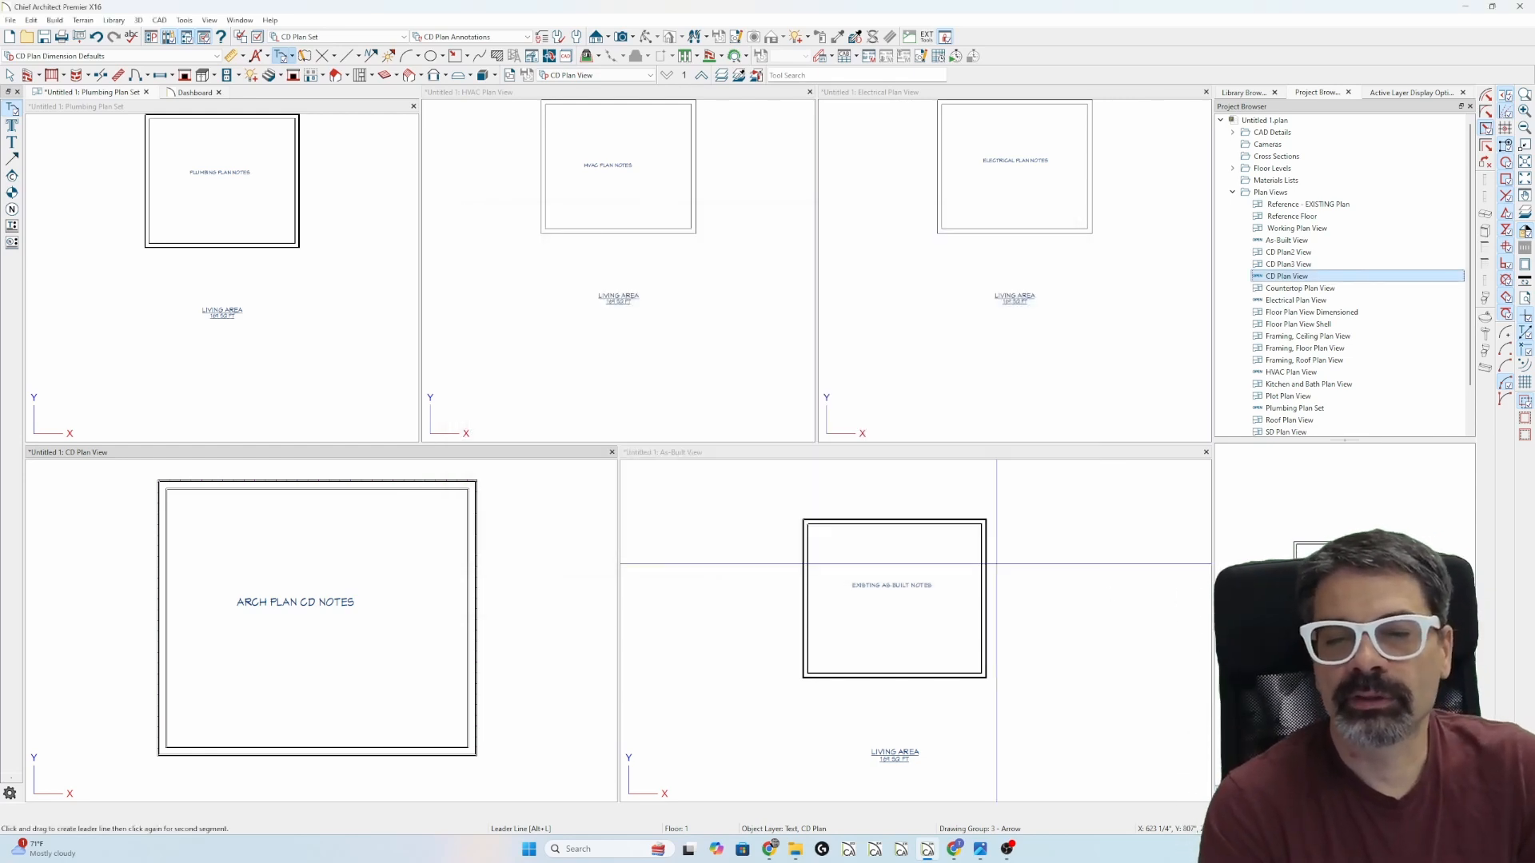
Inspect the selected defaults, layer set and current CAD layer in the specification of the Plumbing Plan Set view
right_click(1287, 408)
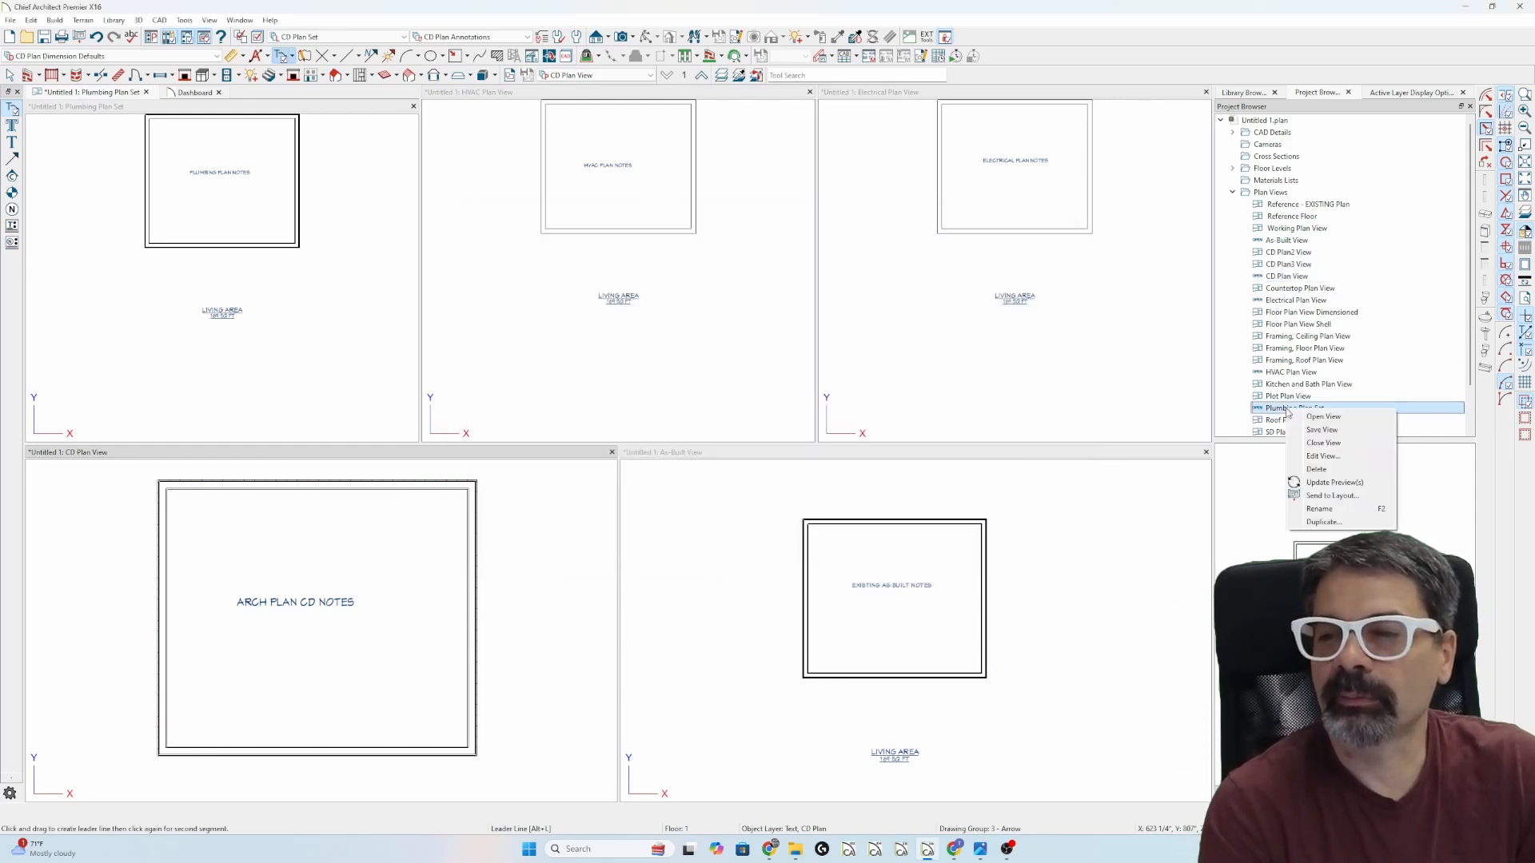
left_click(1320, 457)
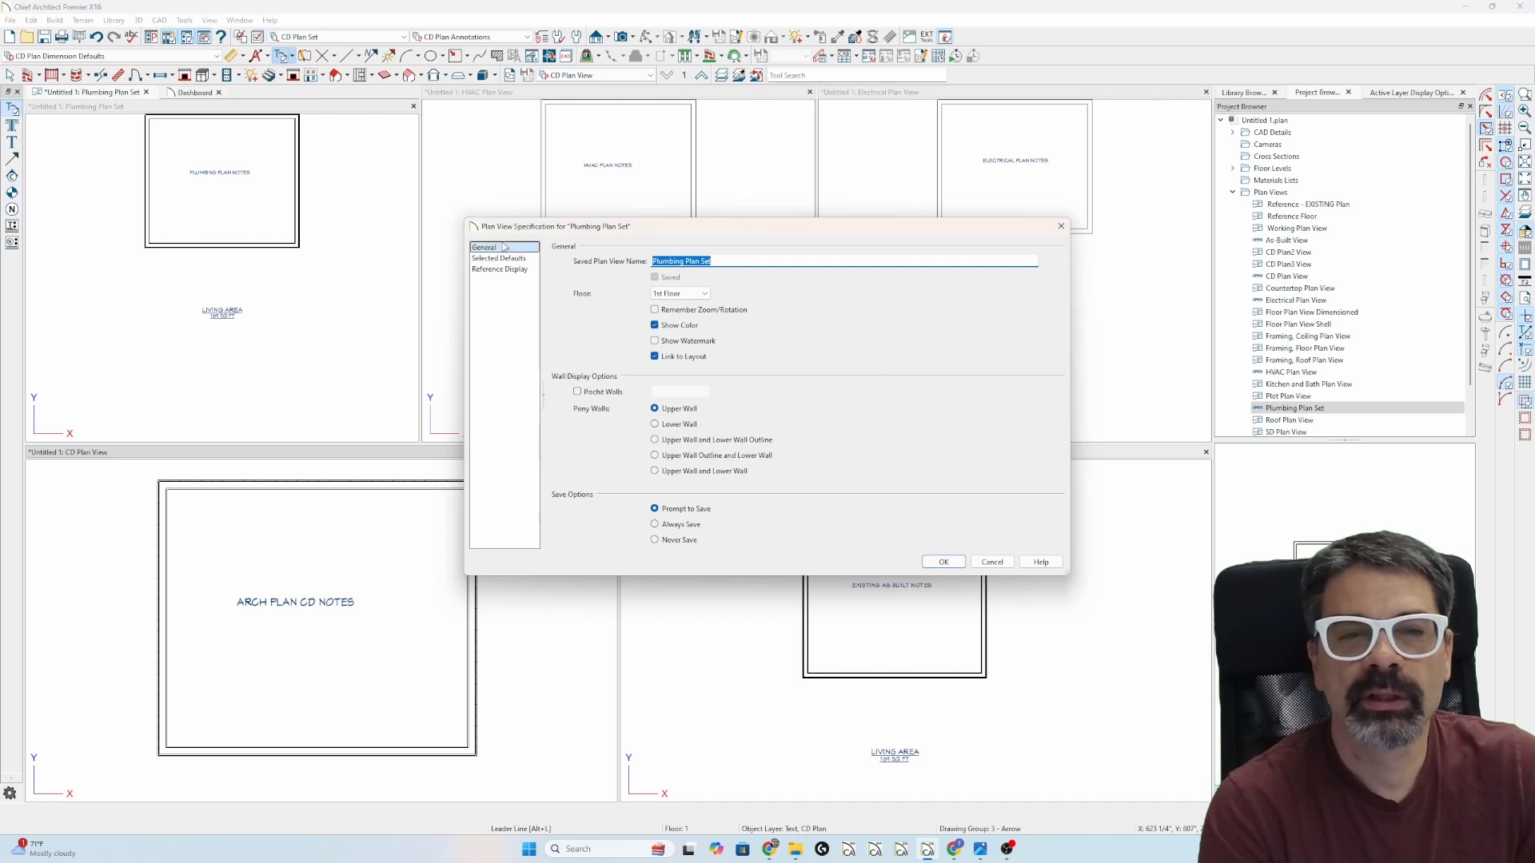
left_click(496, 259)
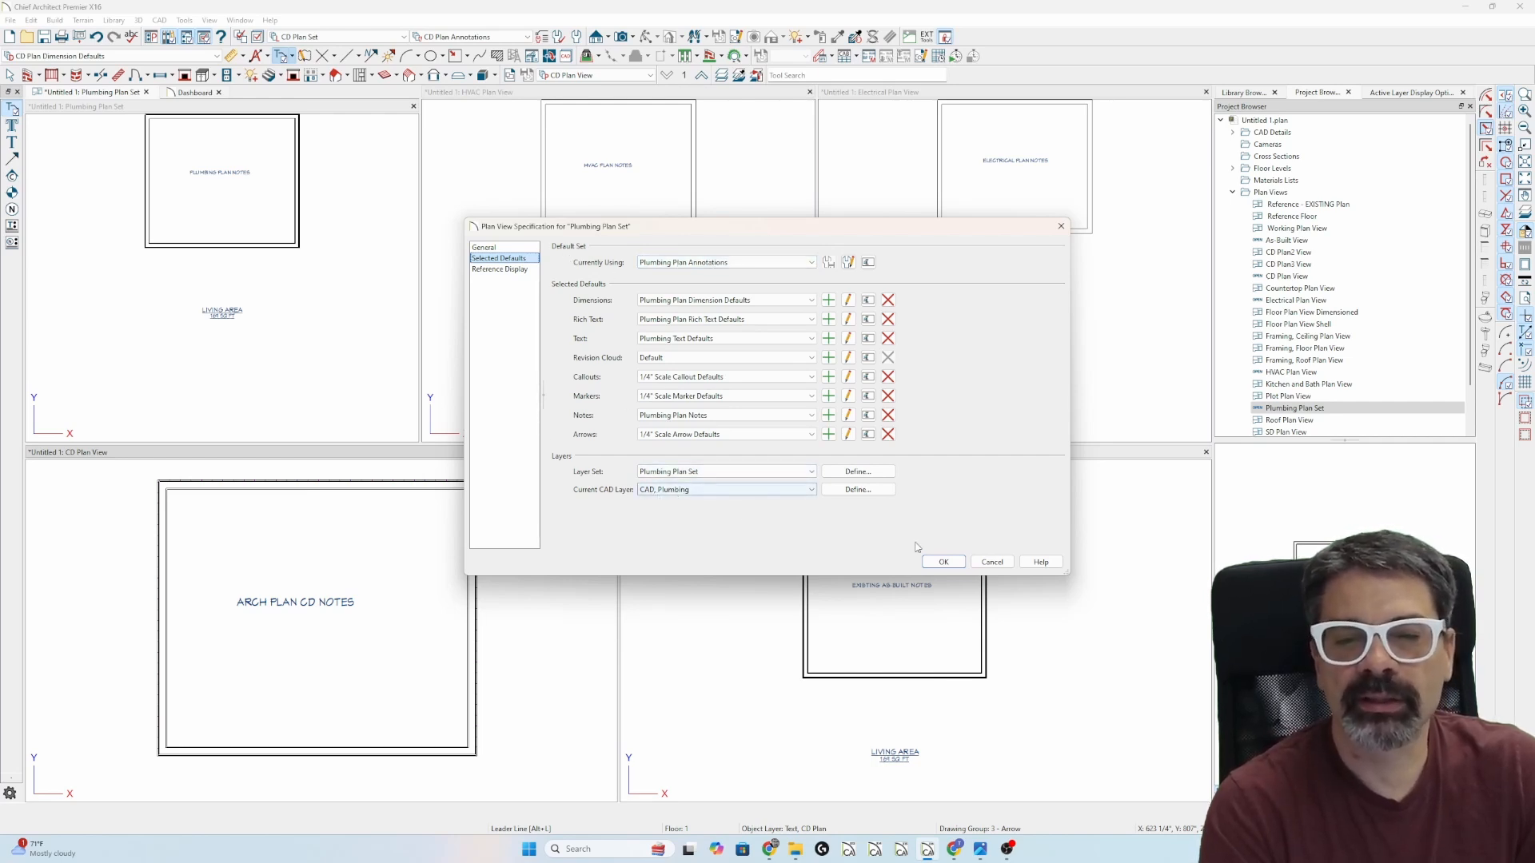
left_click(991, 562)
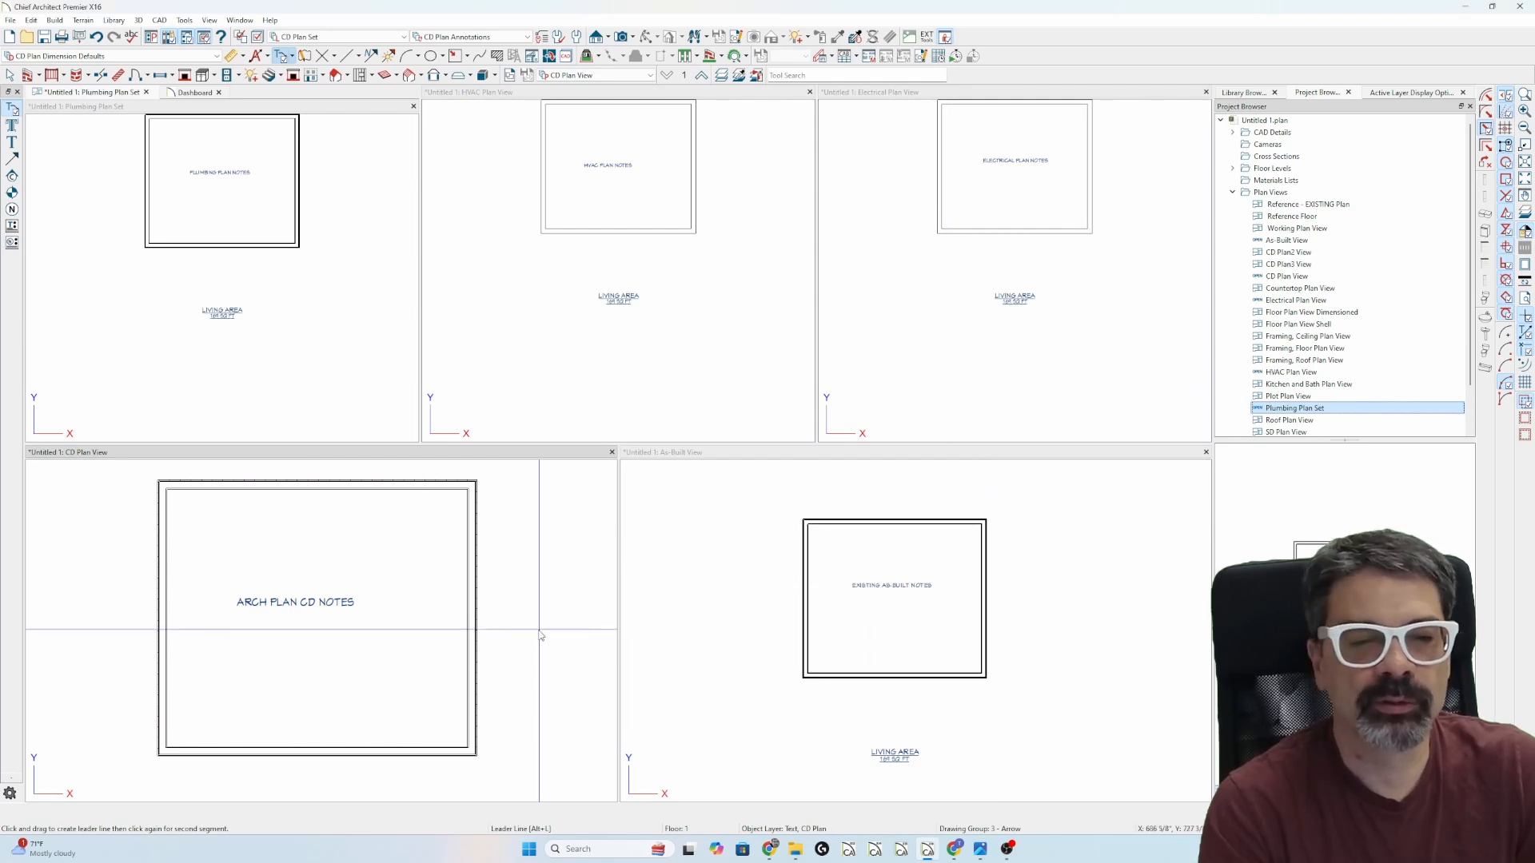
Place a standard window in the room's lower wall and a hinged door in its upper wall in the HVAC Plan View
scroll(875, 575, "up", 3)
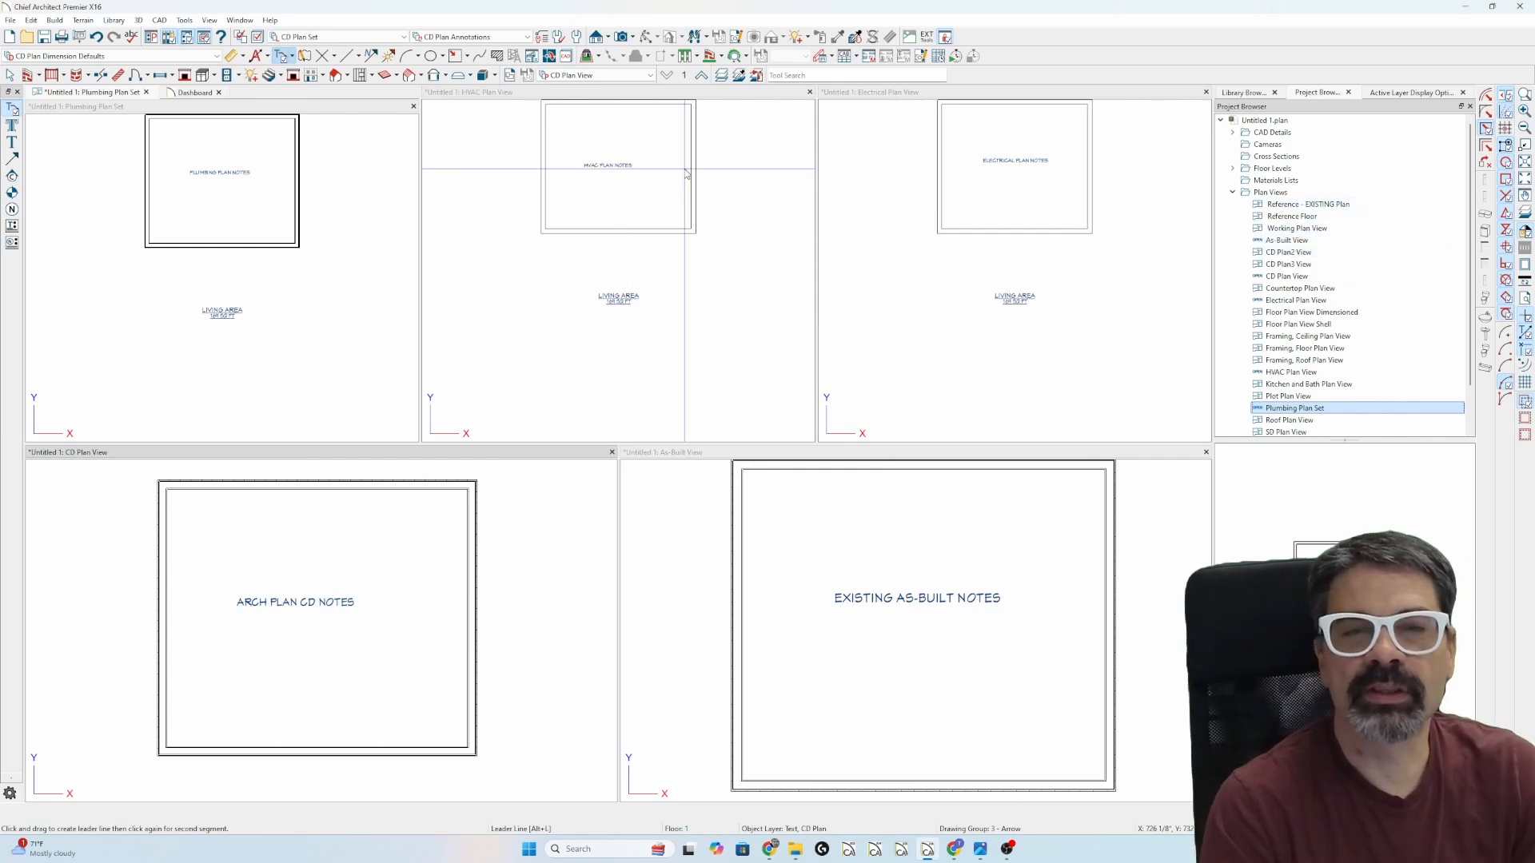
right_click(695, 183)
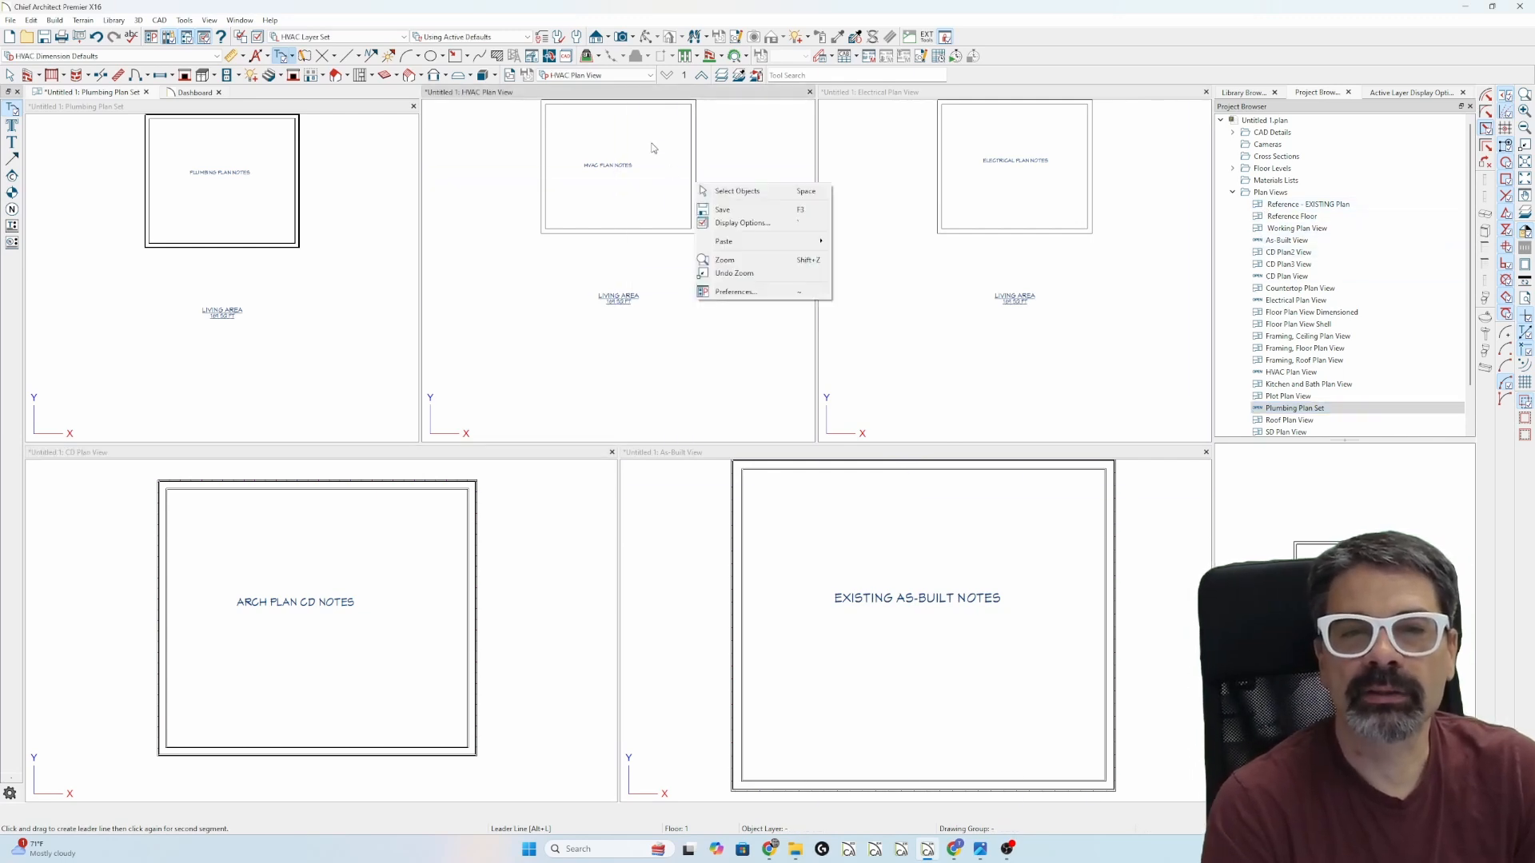
left_click(701, 191)
scroll(651, 133, "up", 3)
middle_click_drag(659, 280, 661, 370)
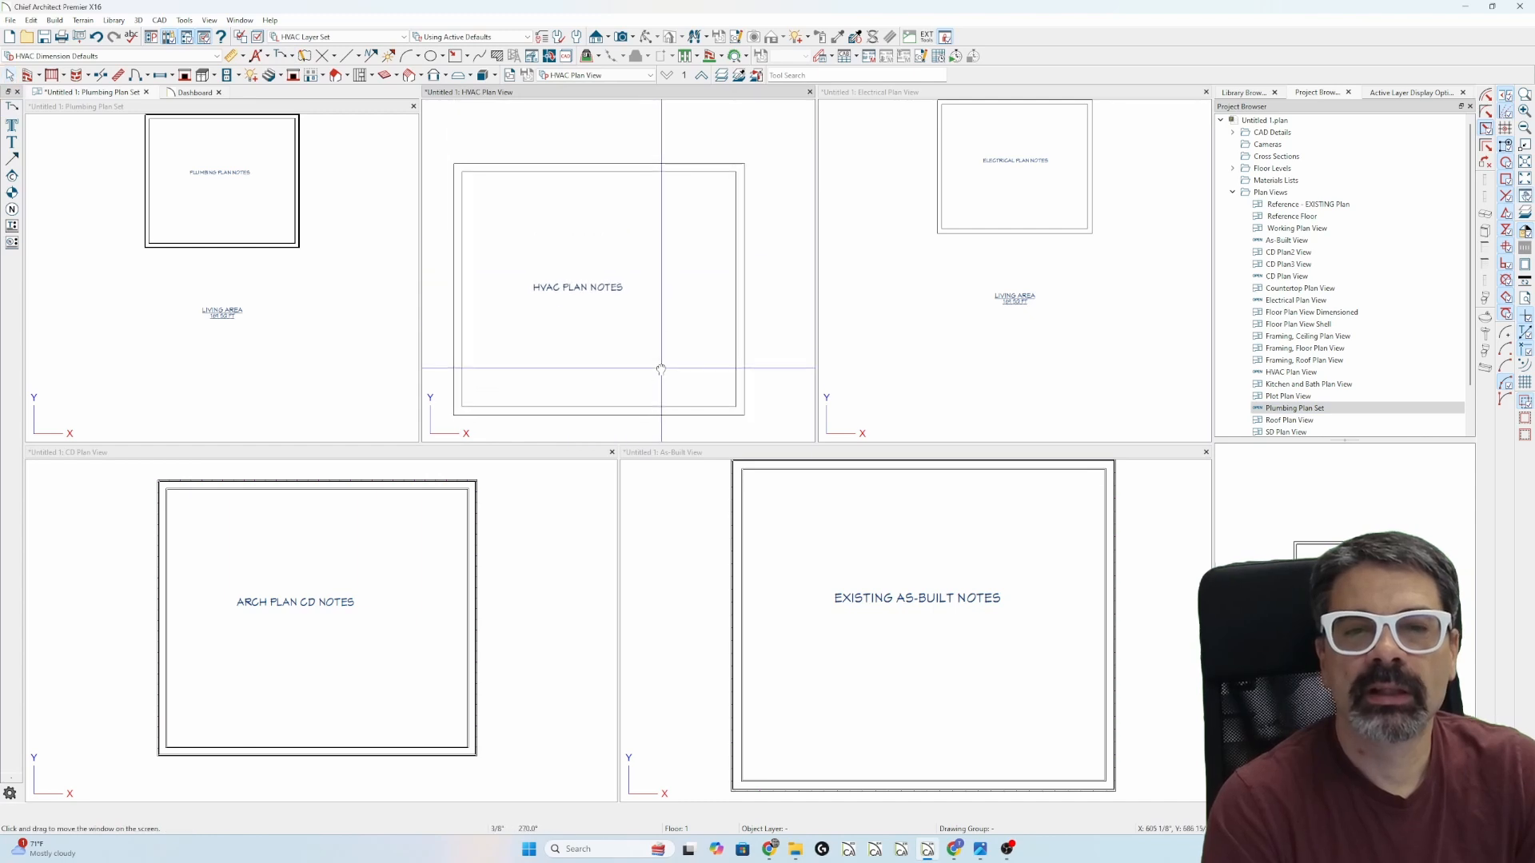
scroll(660, 370, "down", 1)
left_click(162, 75)
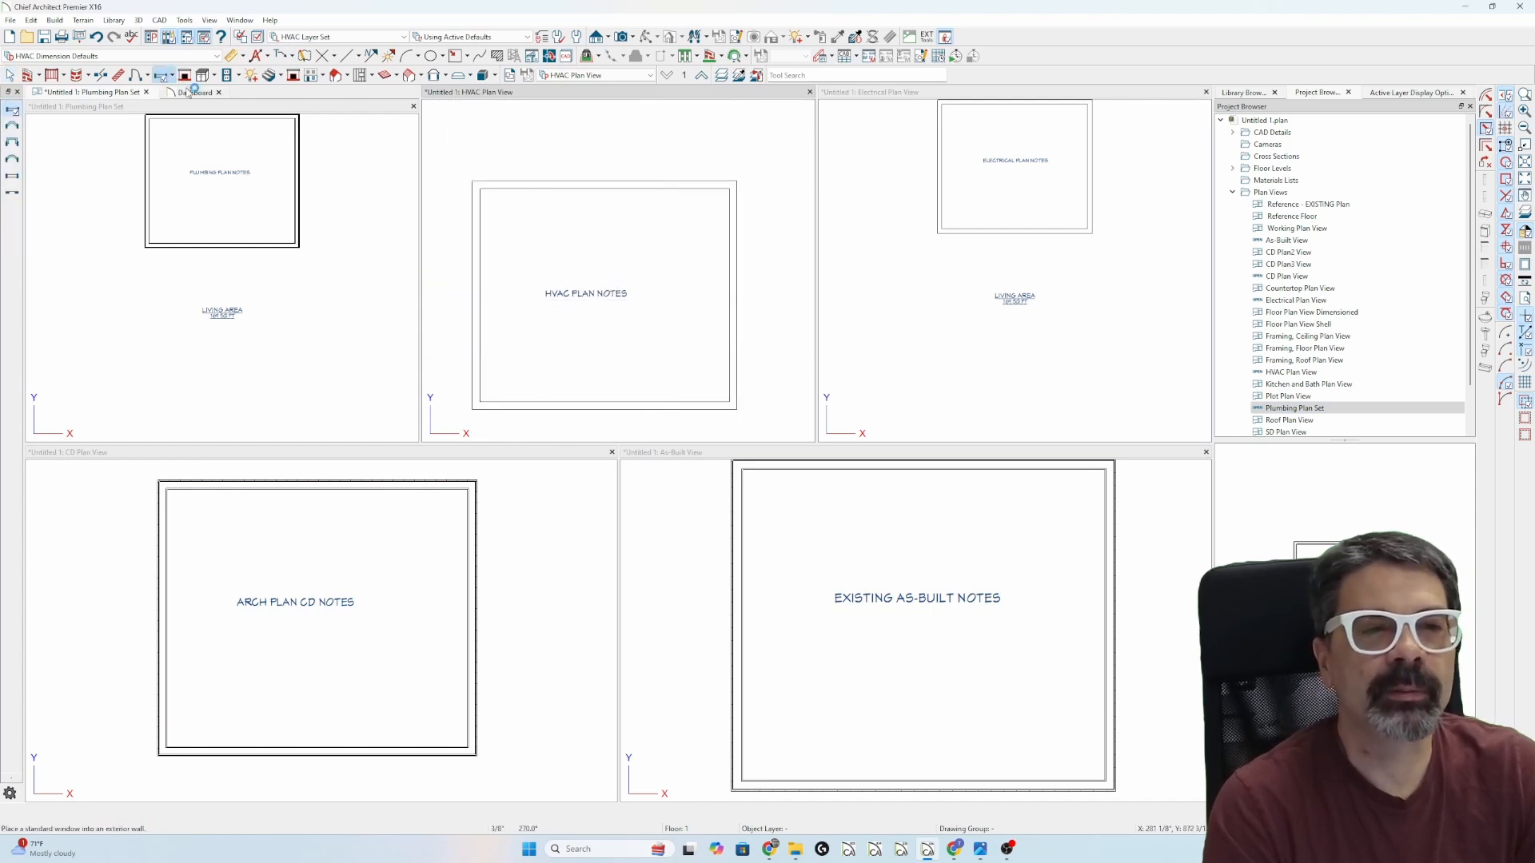
left_click(605, 405)
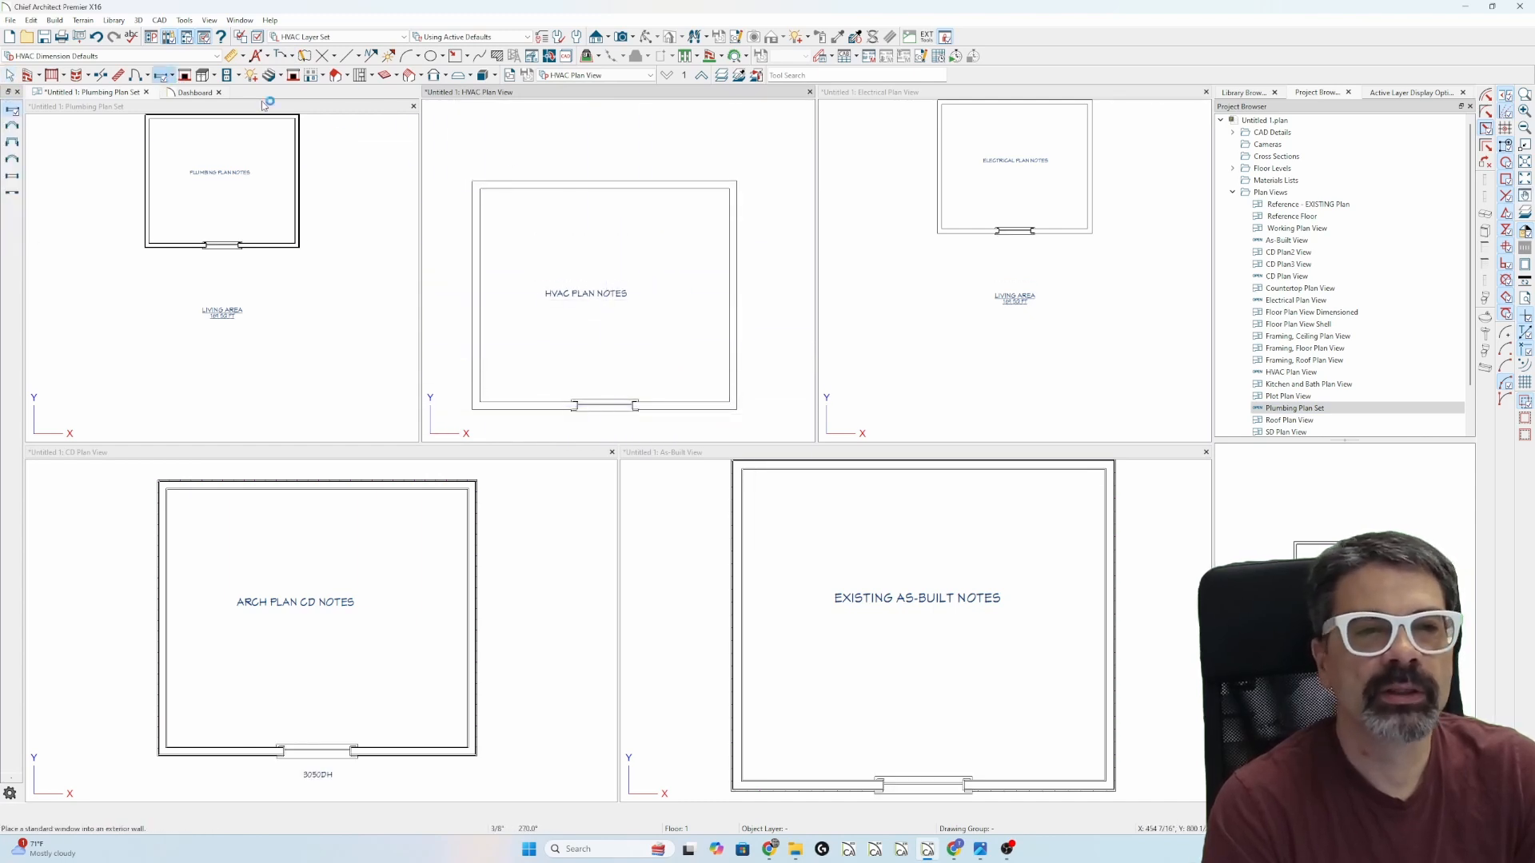
left_click(135, 75)
left_click(590, 187)
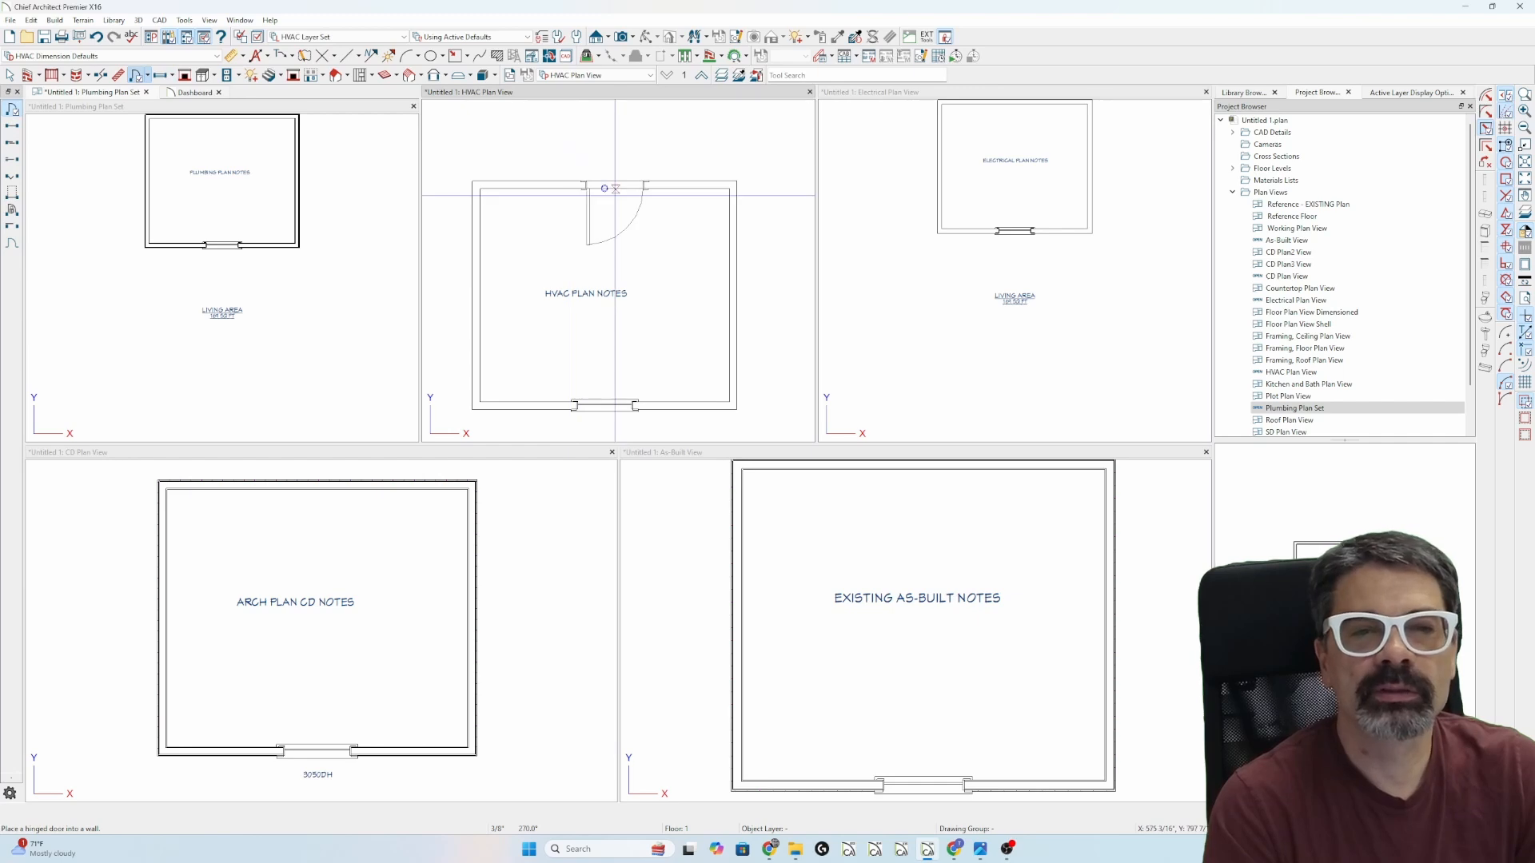
In the Plumbing Plan Set view, move the room's right wall outward to an interior width of about 14'-5 1/4"
scroll(209, 216, "up", 4)
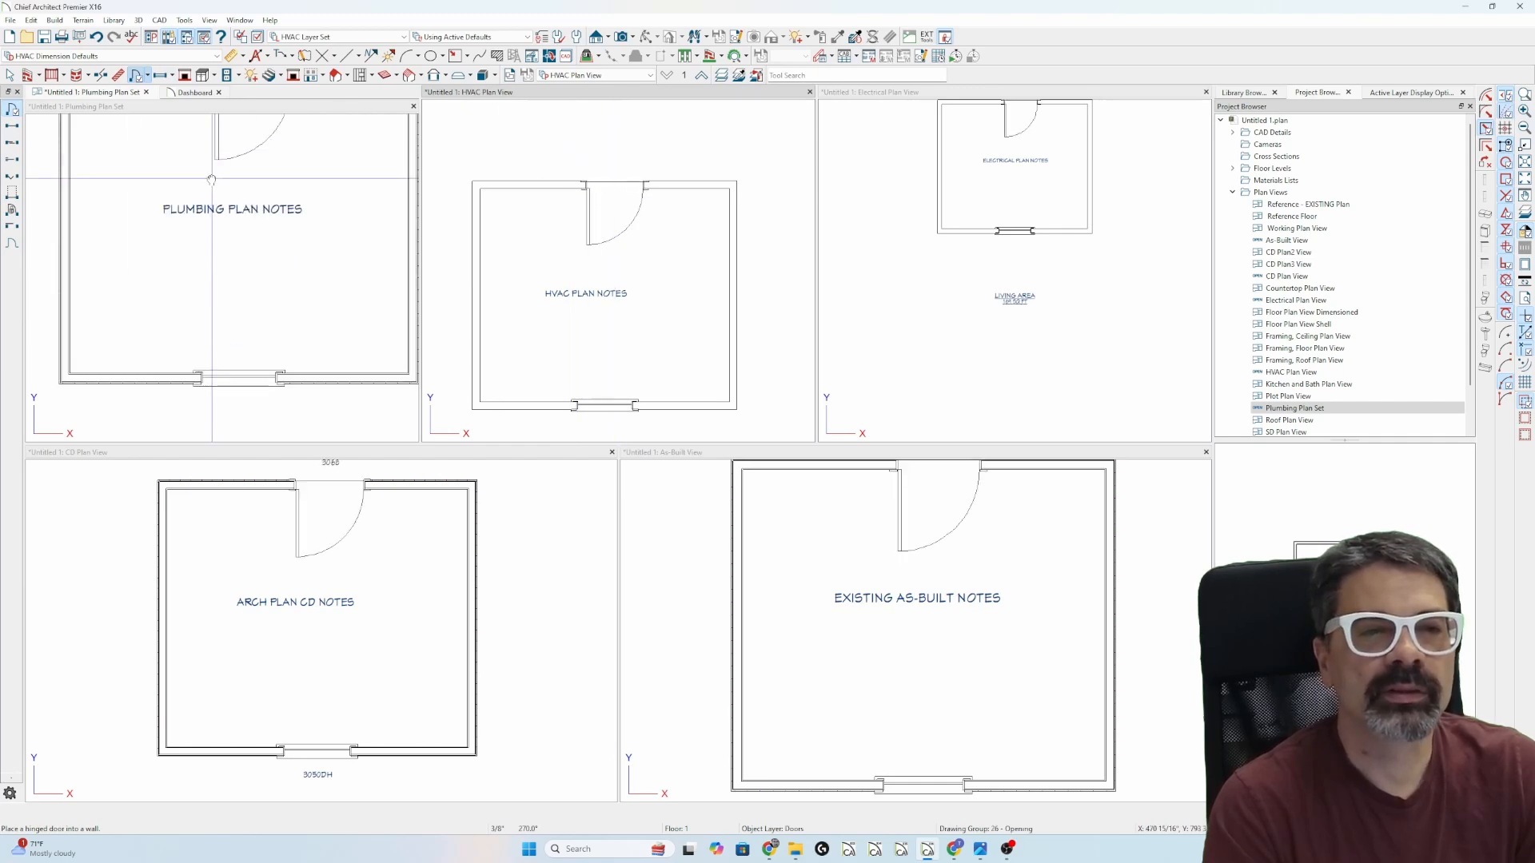
middle_click_drag(211, 212, 209, 246)
scroll(209, 212, "down", 1)
left_click(210, 212)
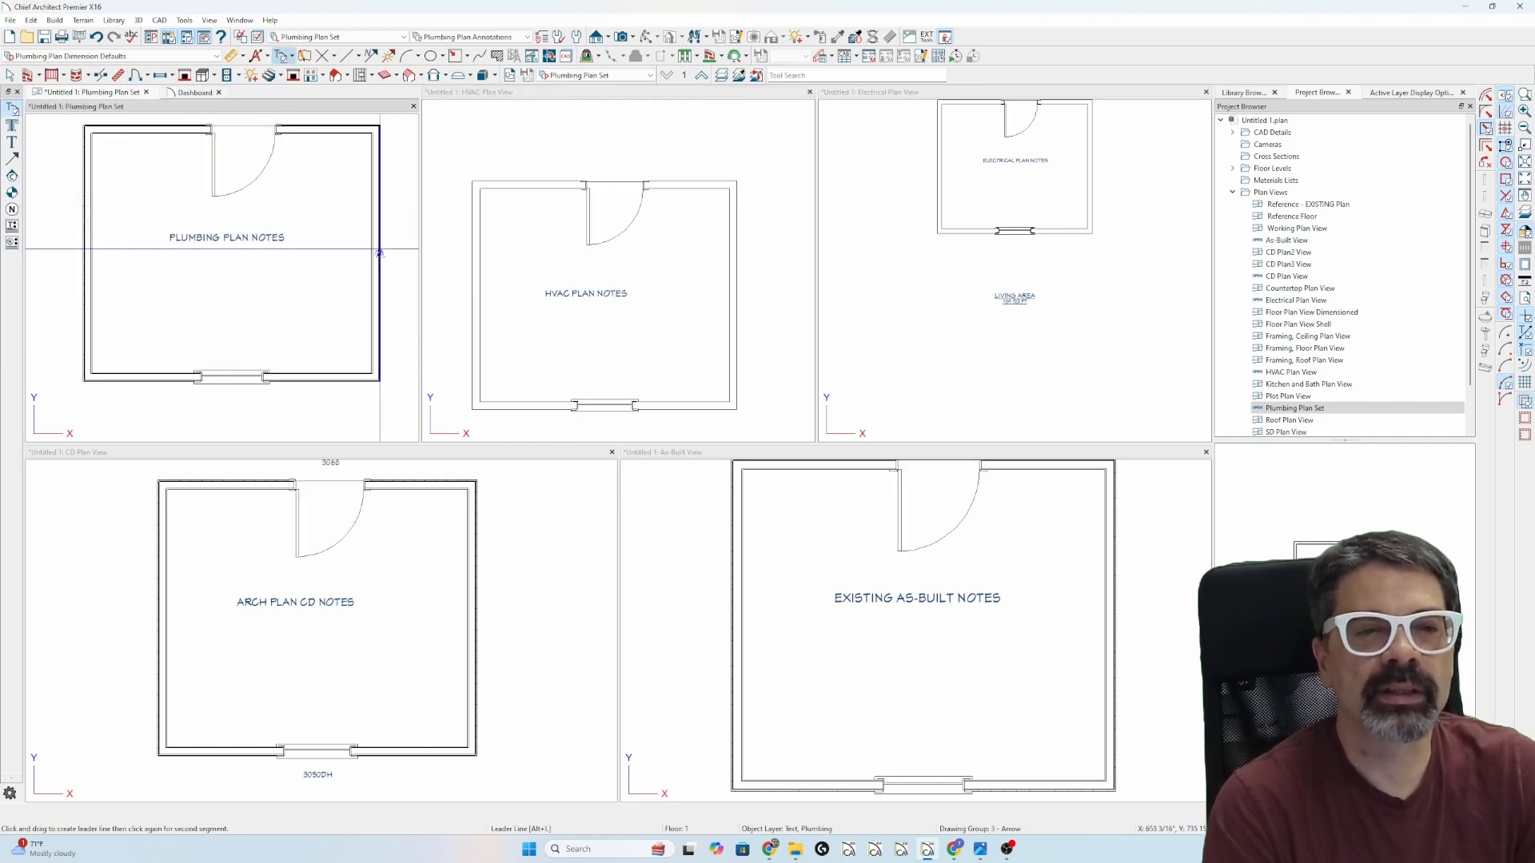
left_click(380, 253)
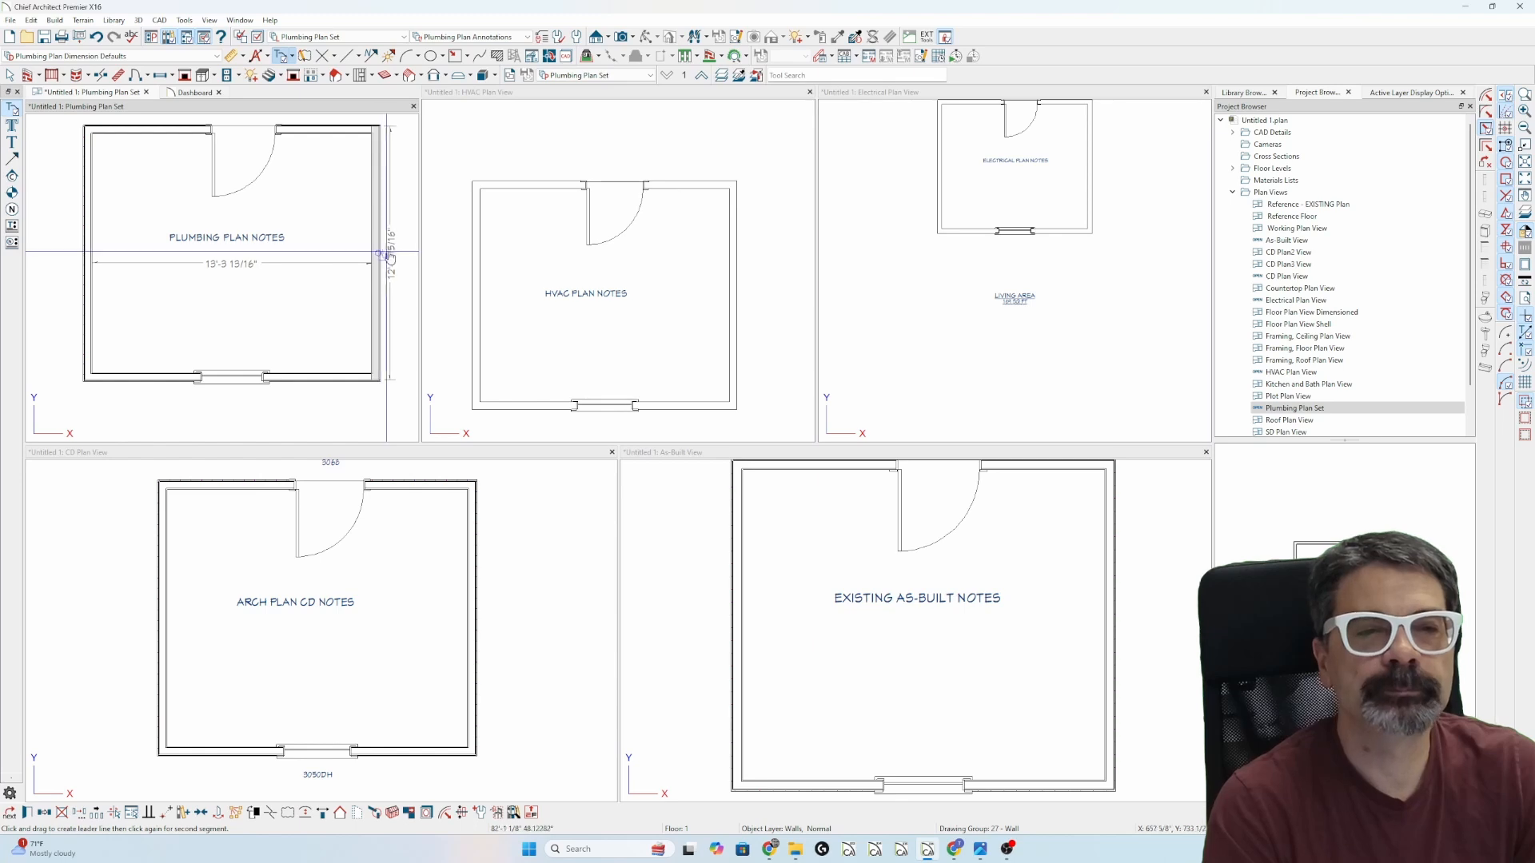
left_click_drag(382, 256, 402, 255)
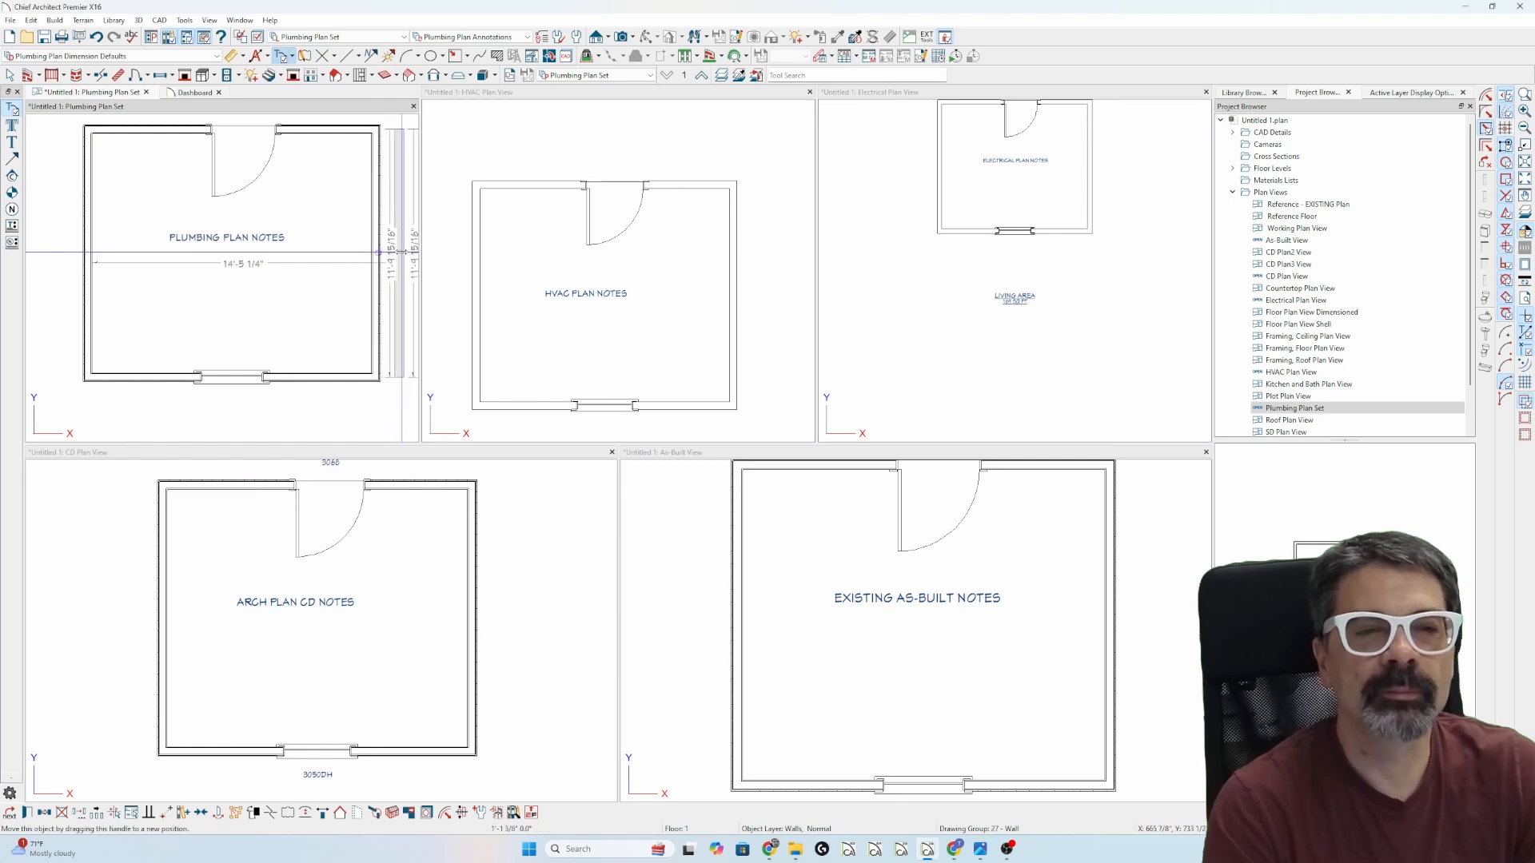
Examine the room with its moved wall in the HVAC and Electrical Plan Views
scroll(680, 270, "down", 2)
scroll(678, 272, "up", 3)
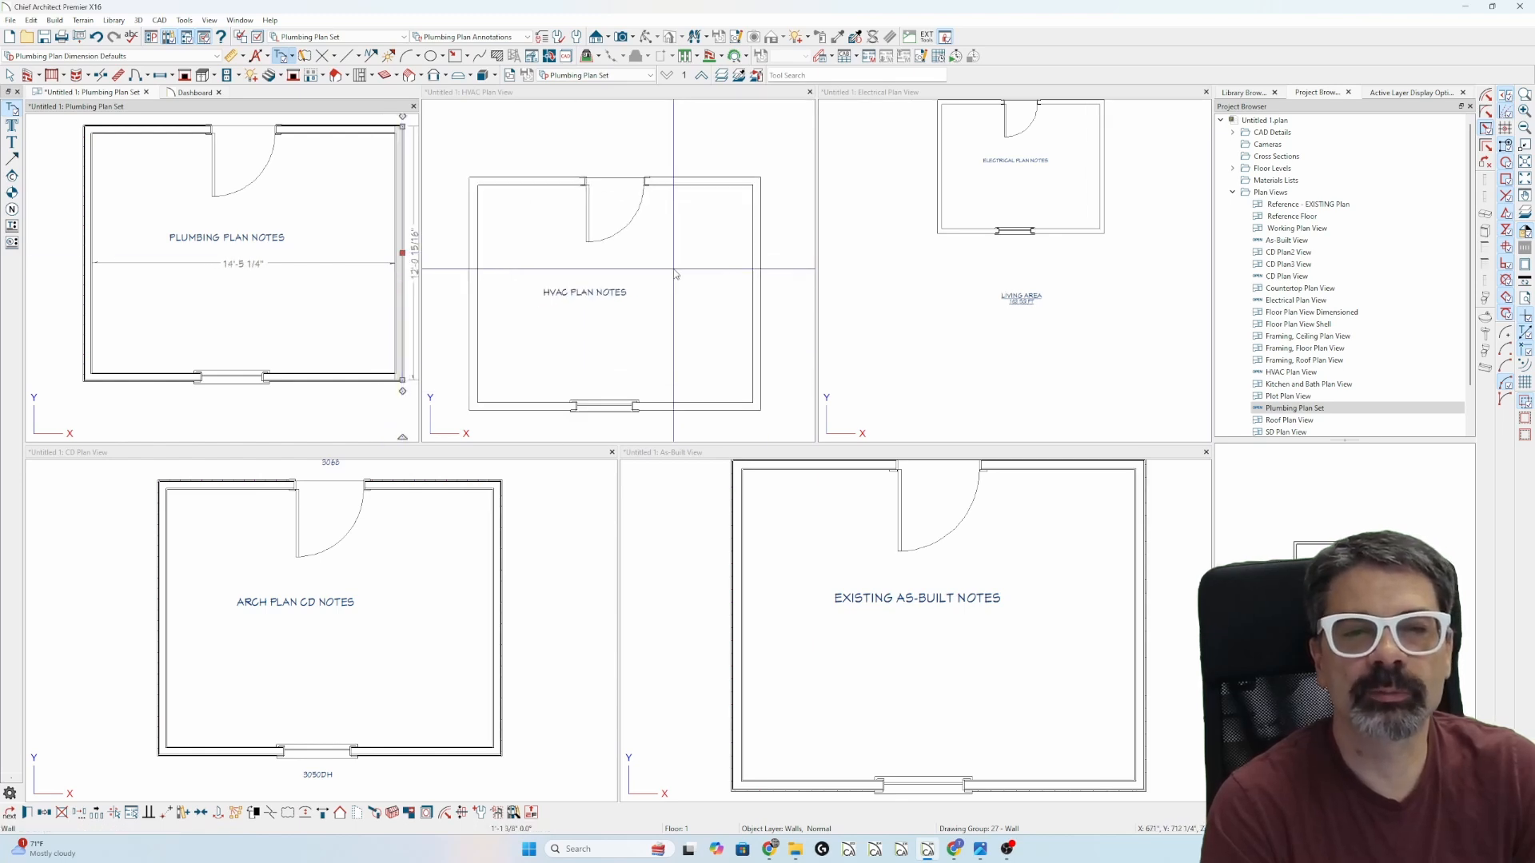
middle_click_drag(674, 264, 681, 234)
key("shift+e")
scroll(607, 264, "down", 1)
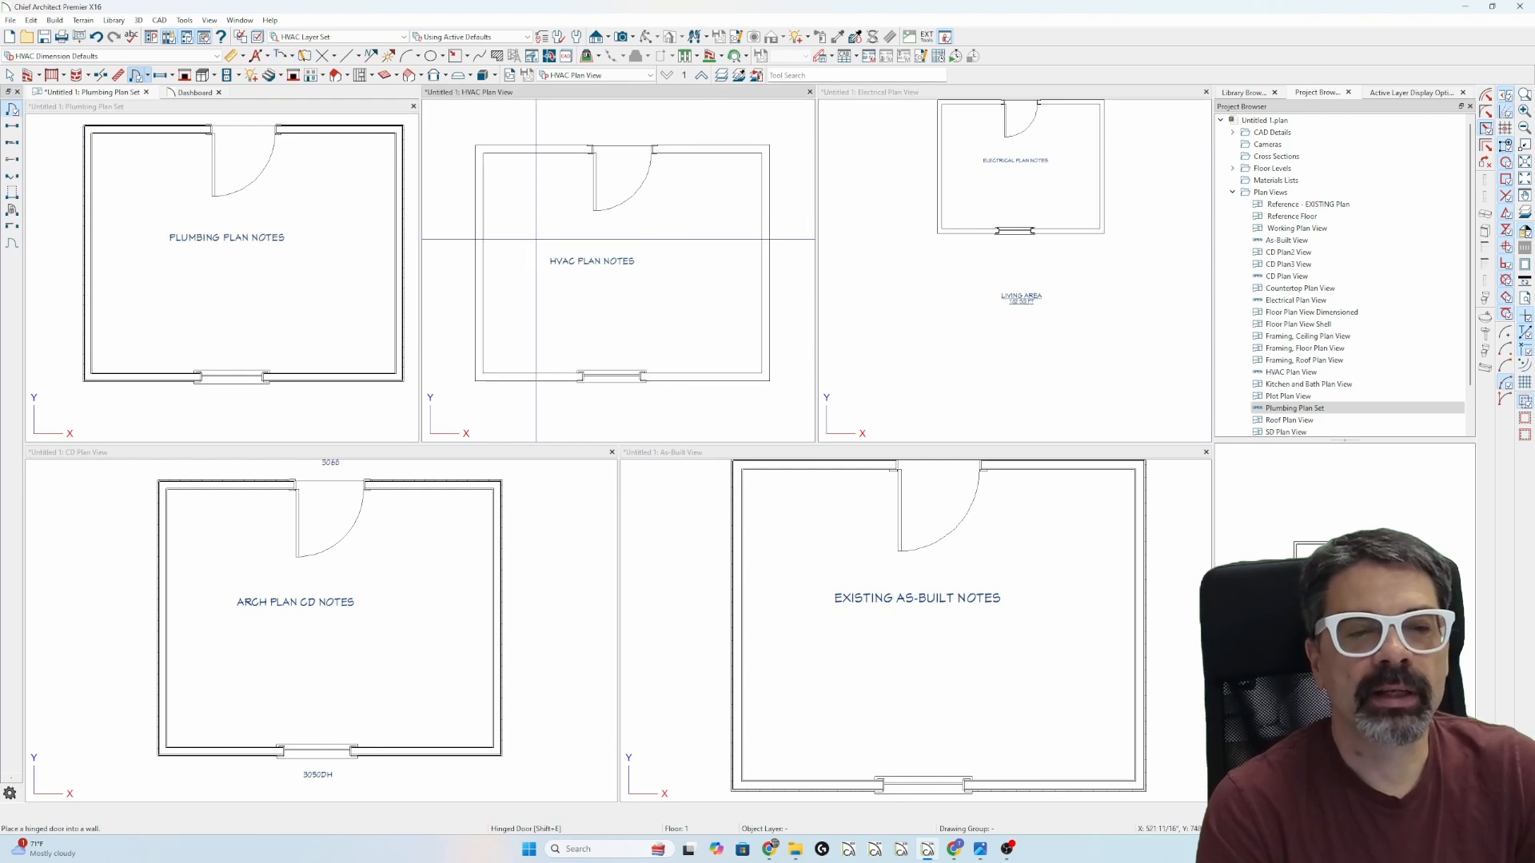
middle_click_drag(1006, 189, 994, 326)
scroll(994, 326, "up", 3)
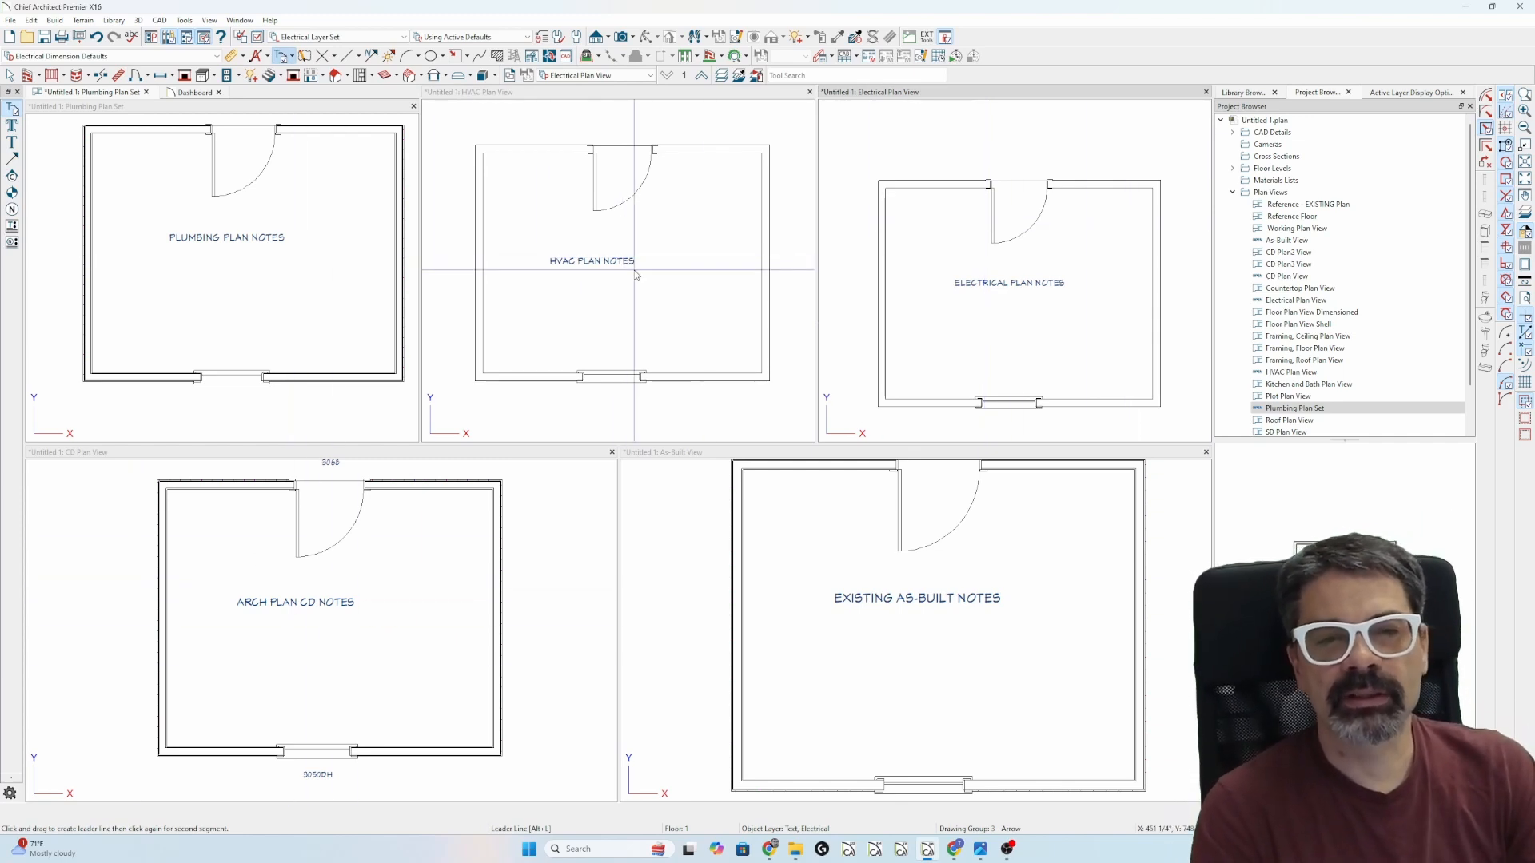
Draw a three-segment stepped CAD line beneath the plumbing notes in the Plumbing Plan Set view, ending near the room's right wall
left_click(159, 107)
scroll(228, 268, "up", 3)
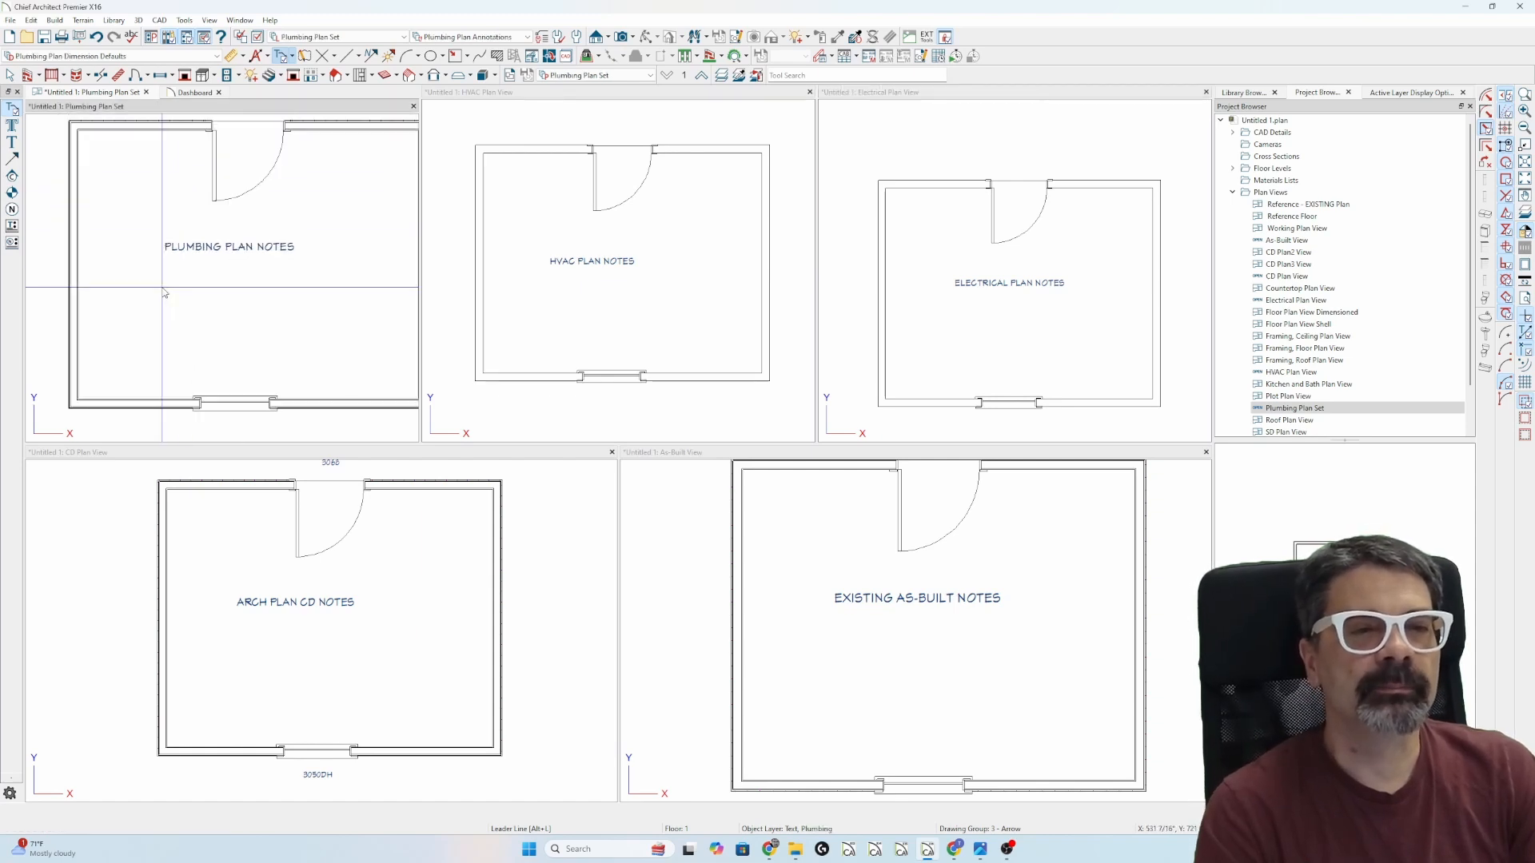
scroll(227, 268, "up", 2)
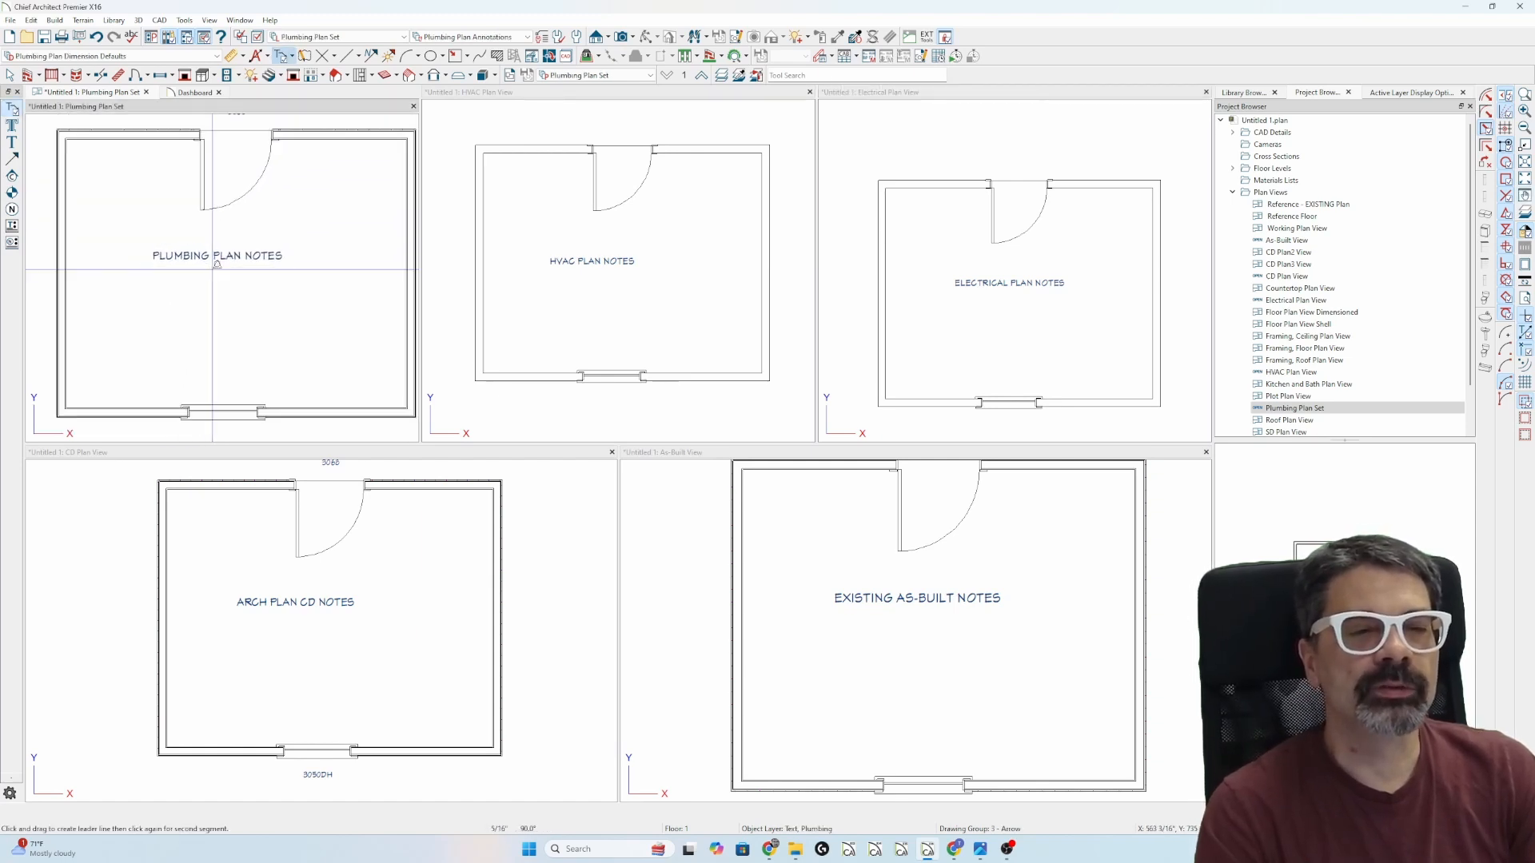
left_click(315, 326)
key("Escape")
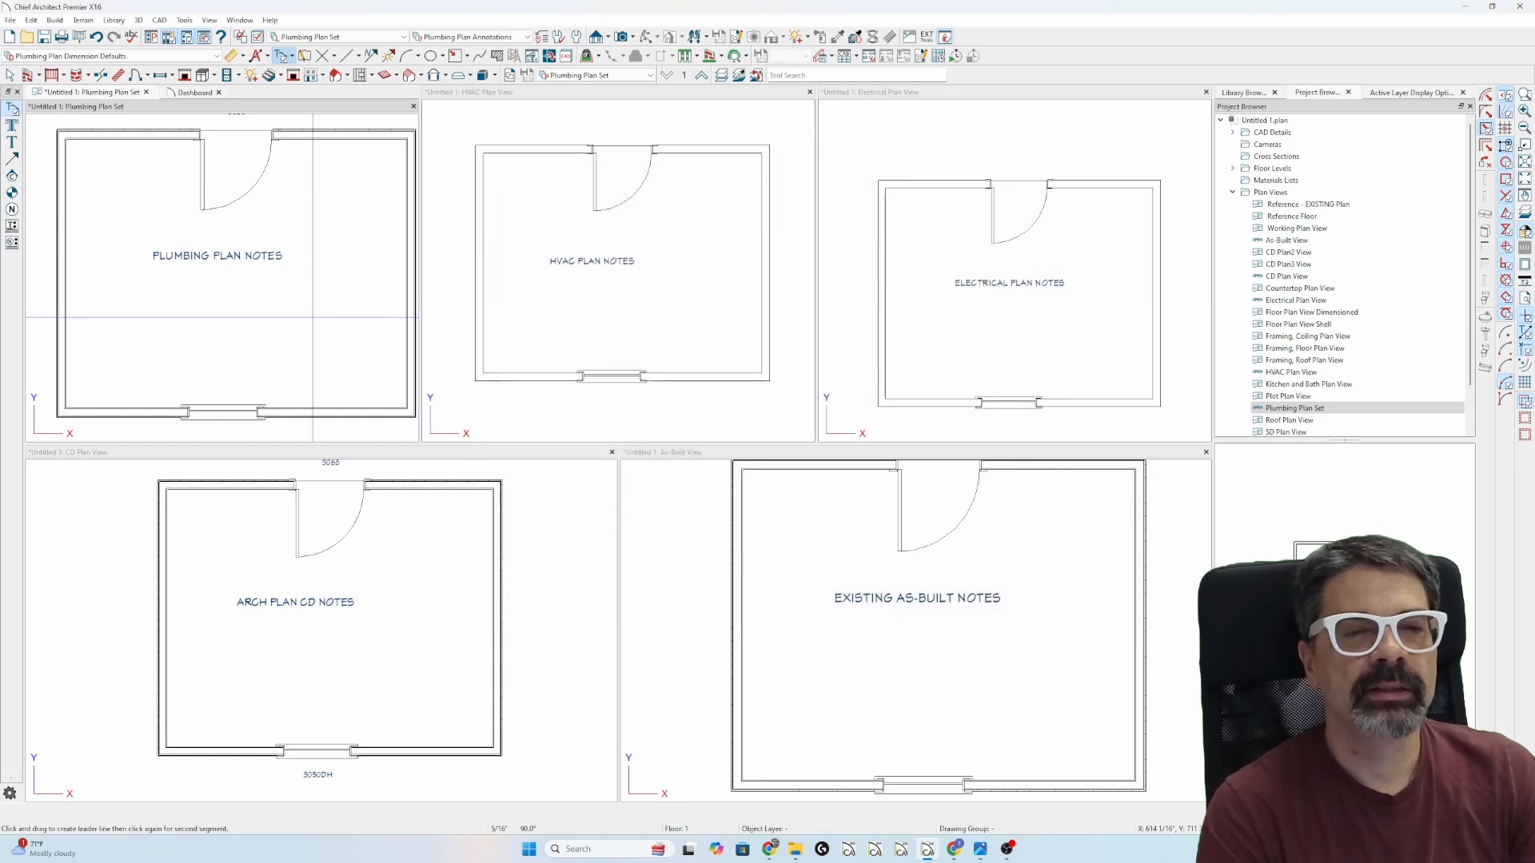
key("l")
mouse_move(138, 303)
left_mouse_down()
mouse_move(296, 291)
mouse_move(359, 193)
mouse_move(406, 192)
left_mouse_up()
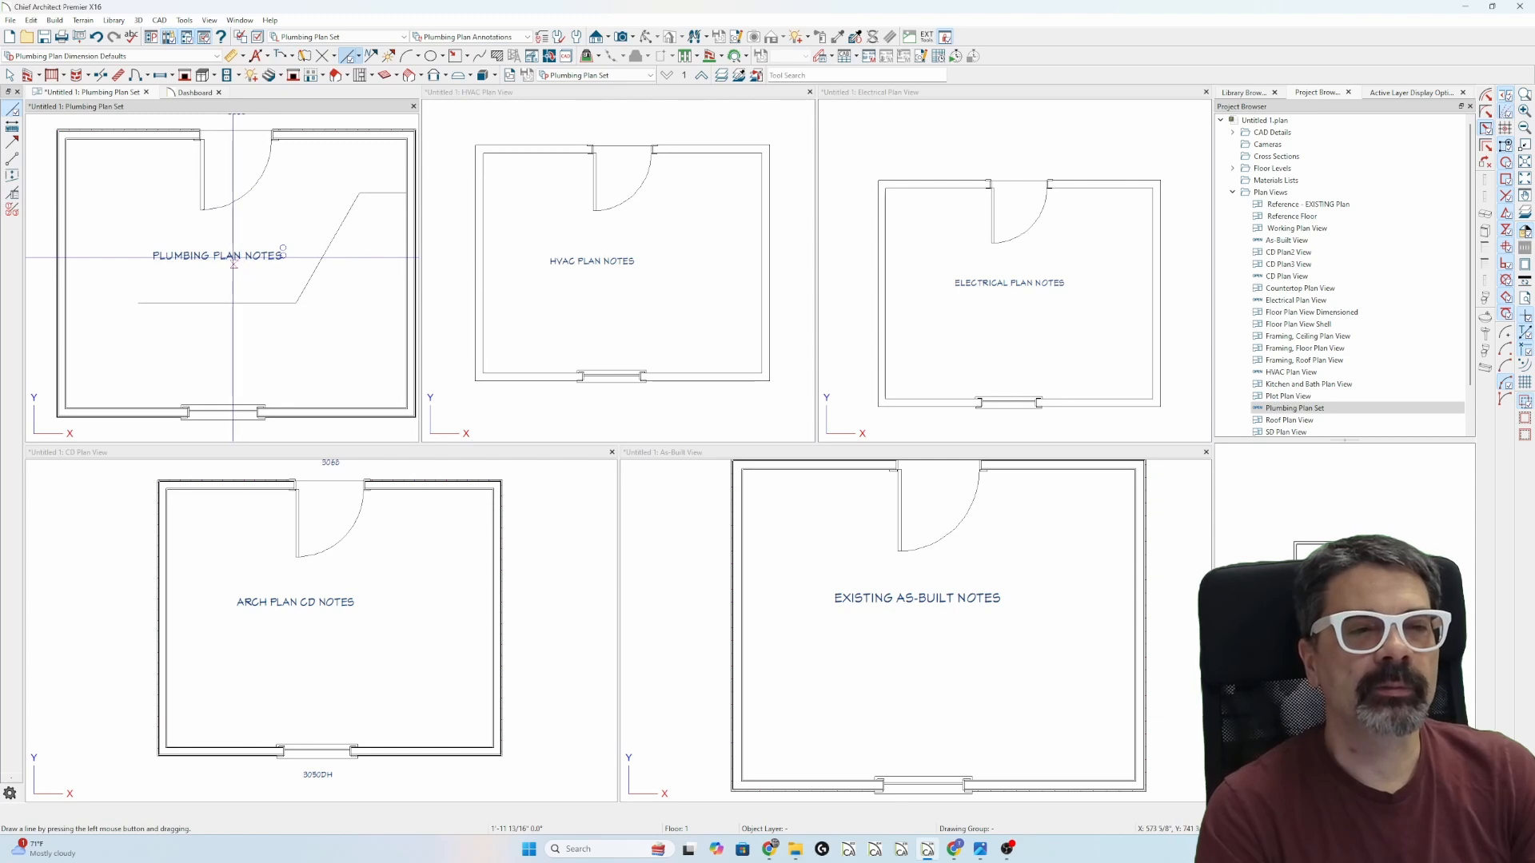
left_click(227, 75)
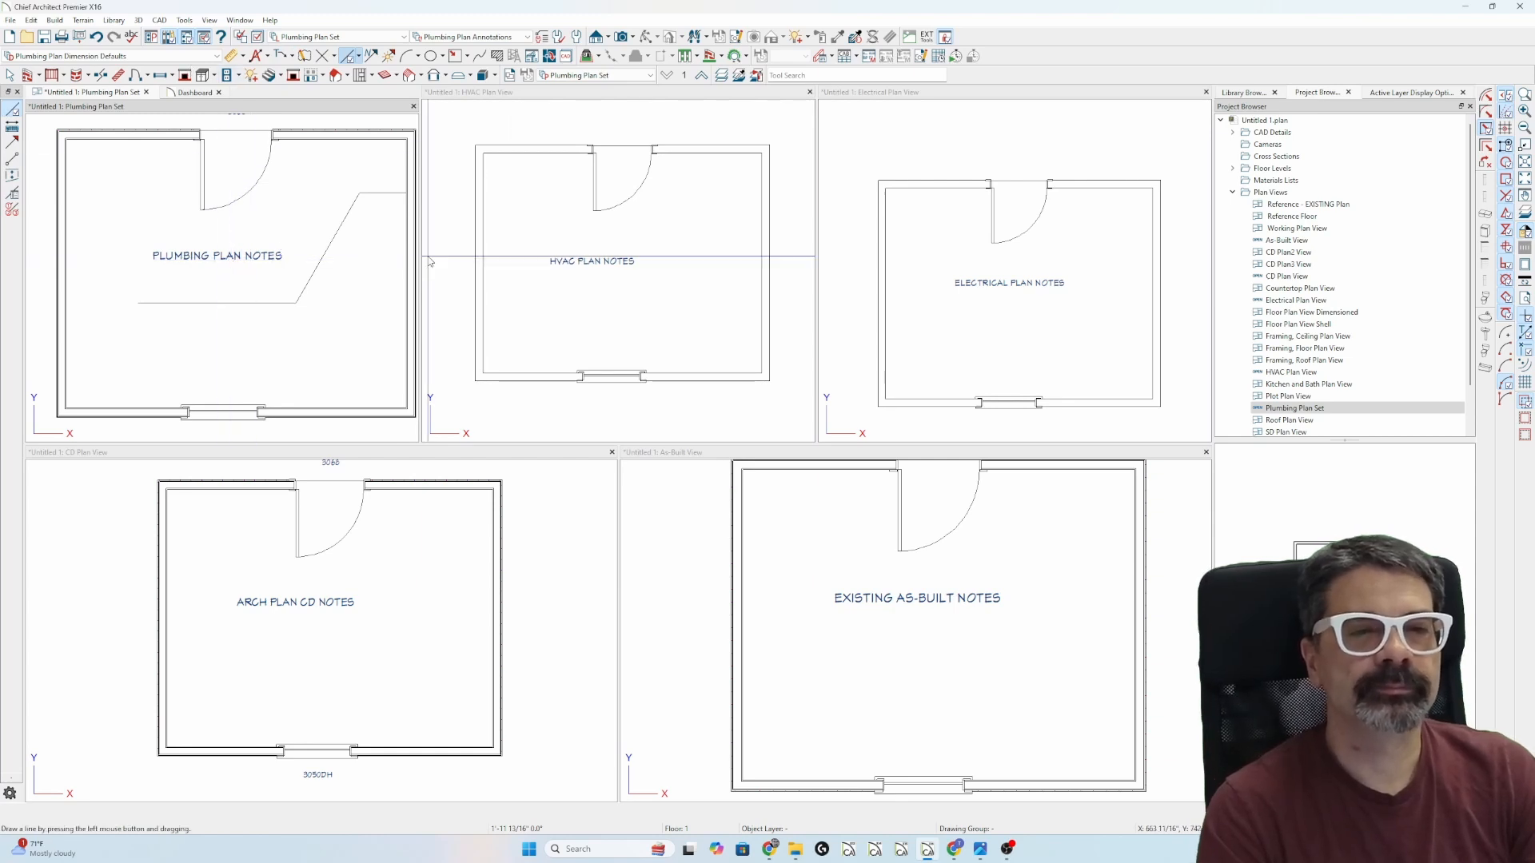
left_click(551, 288)
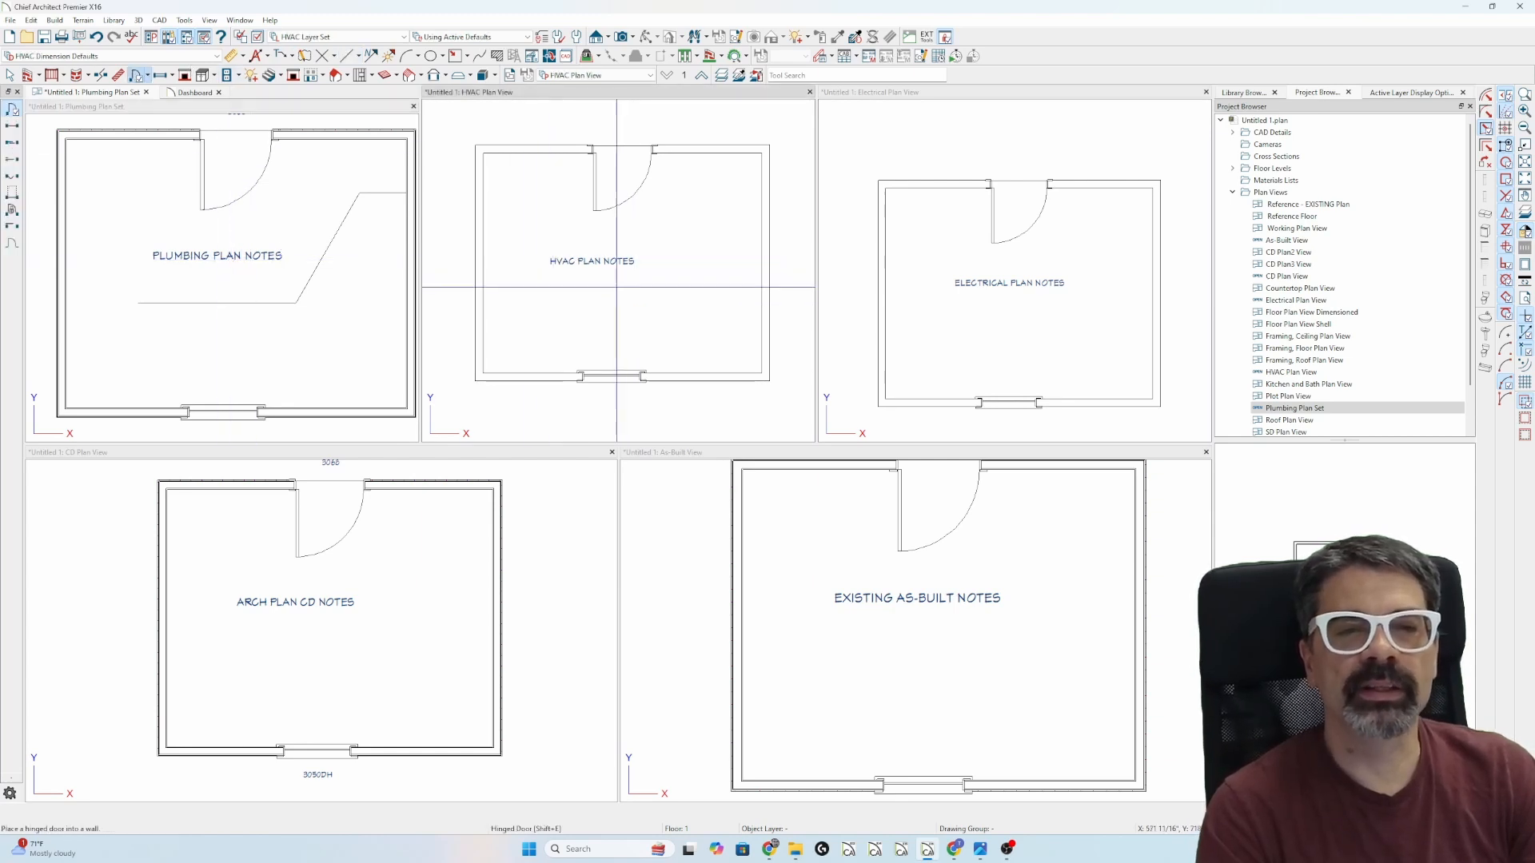
left_click_drag(523, 295, 636, 295)
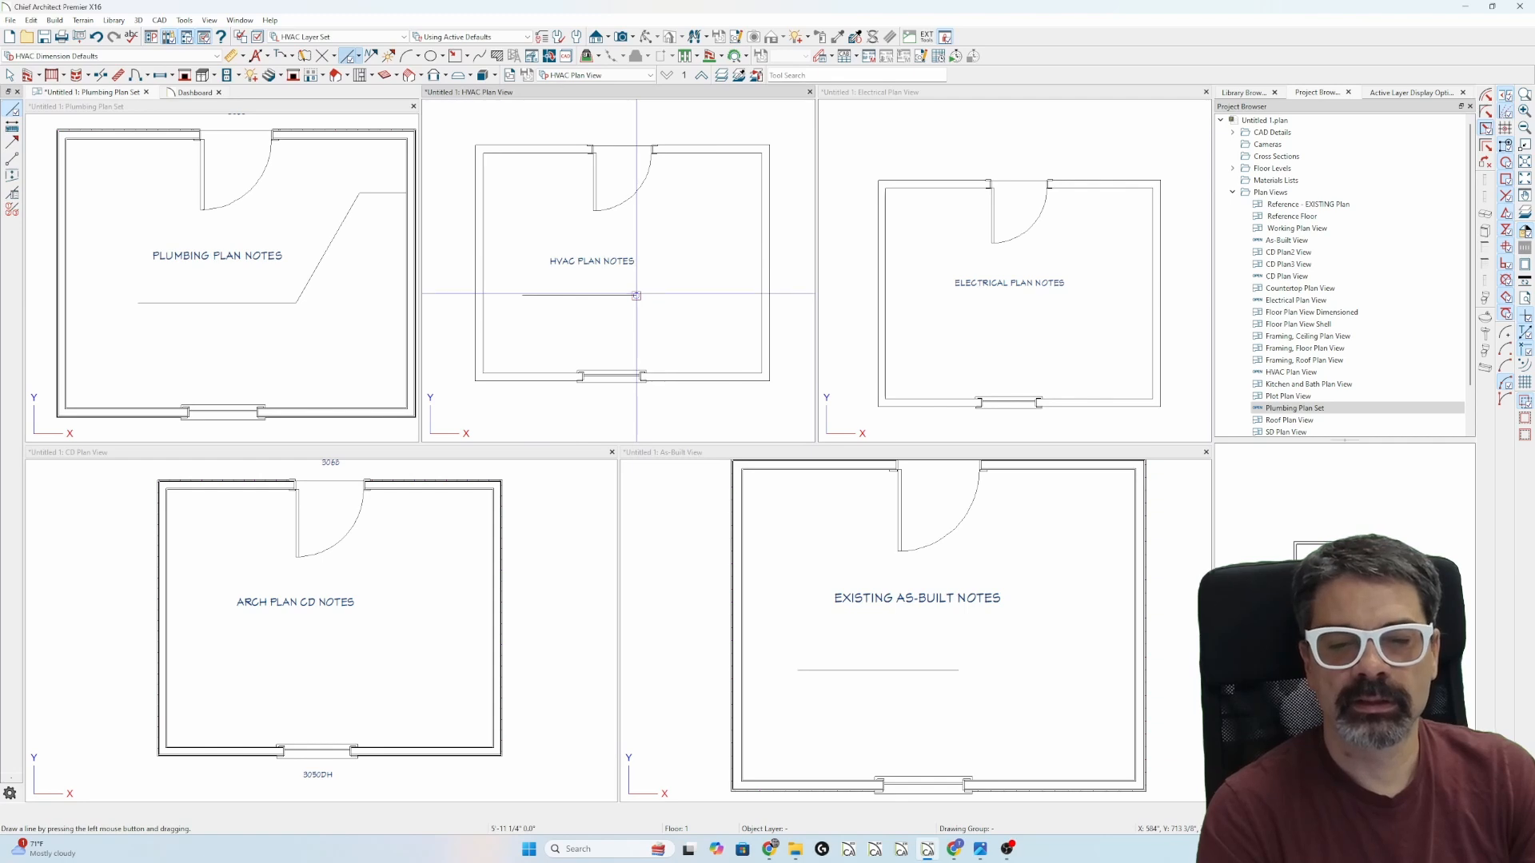
left_click_drag(702, 228, 761, 216)
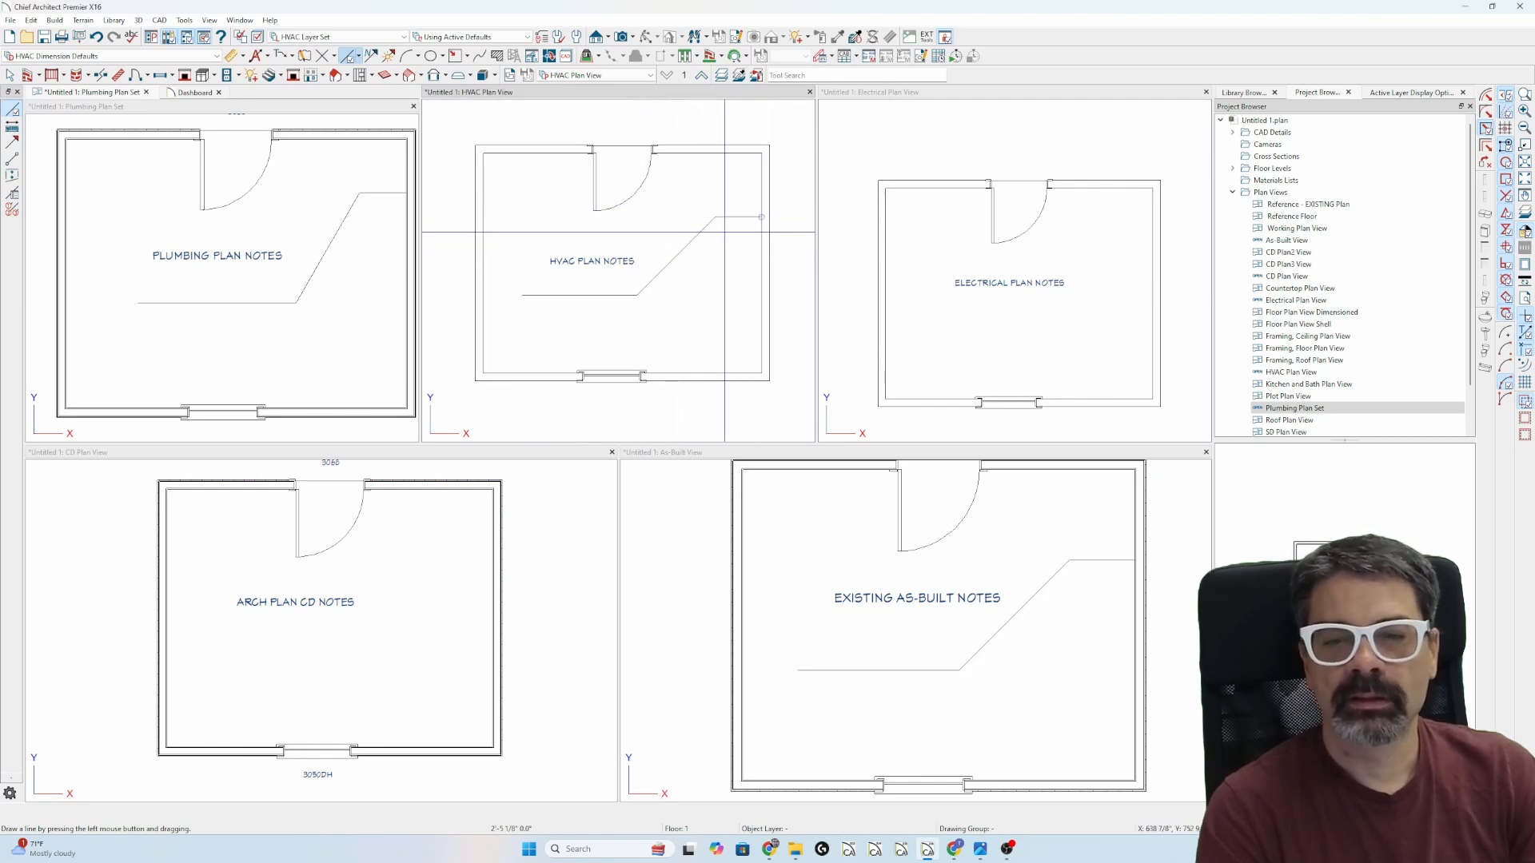
left_click(685, 251)
key("Delete")
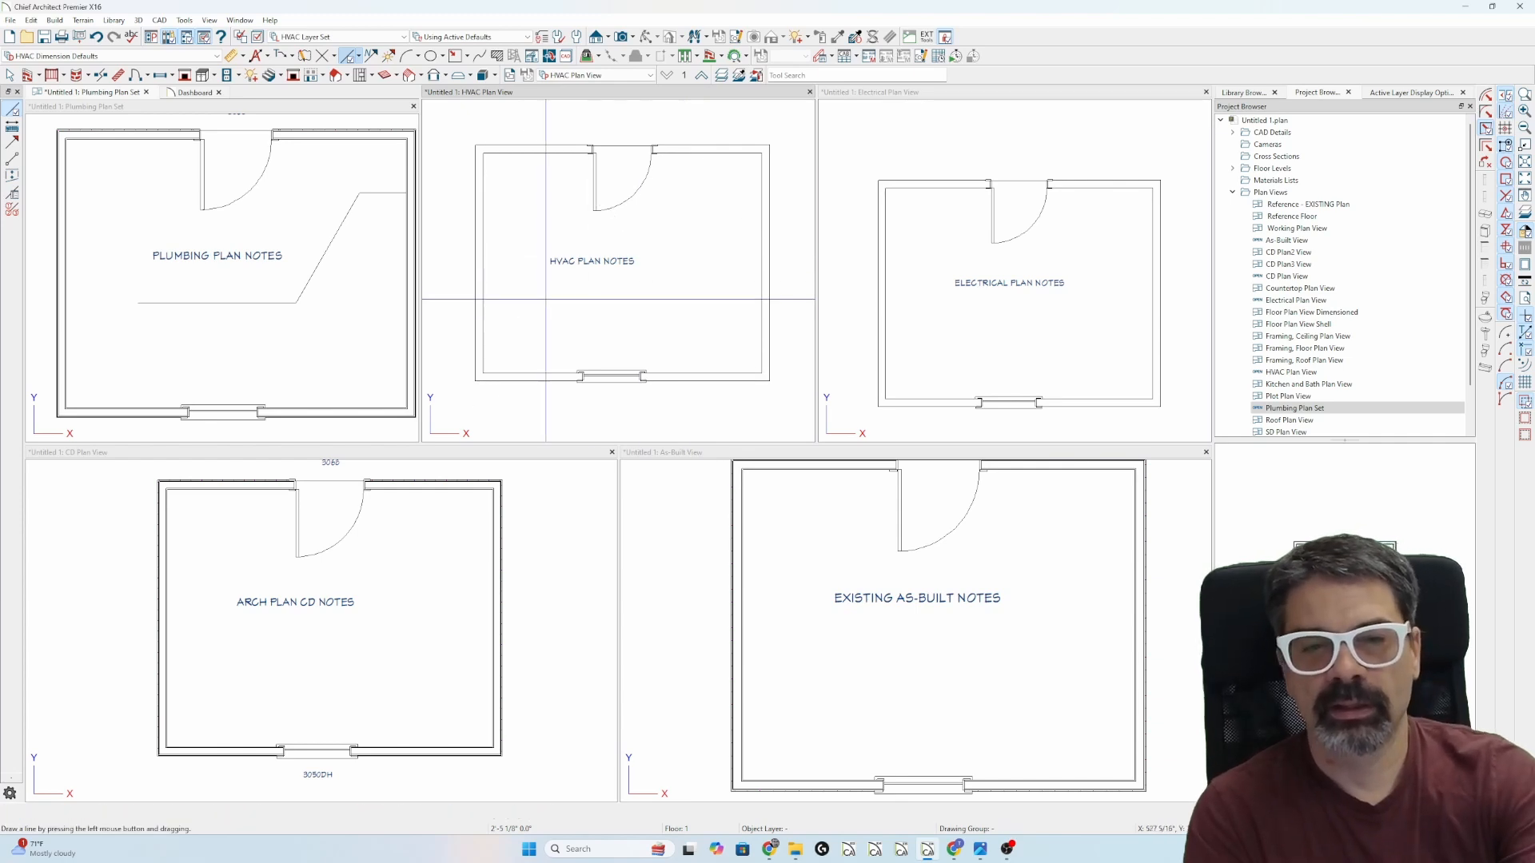
Draw a three-segment stepped line beneath the notes in the HVAC Plan View and delete it from the As-Built View
mouse_move(627, 295)
left_mouse_down()
mouse_move(682, 231)
mouse_move(756, 229)
left_mouse_up()
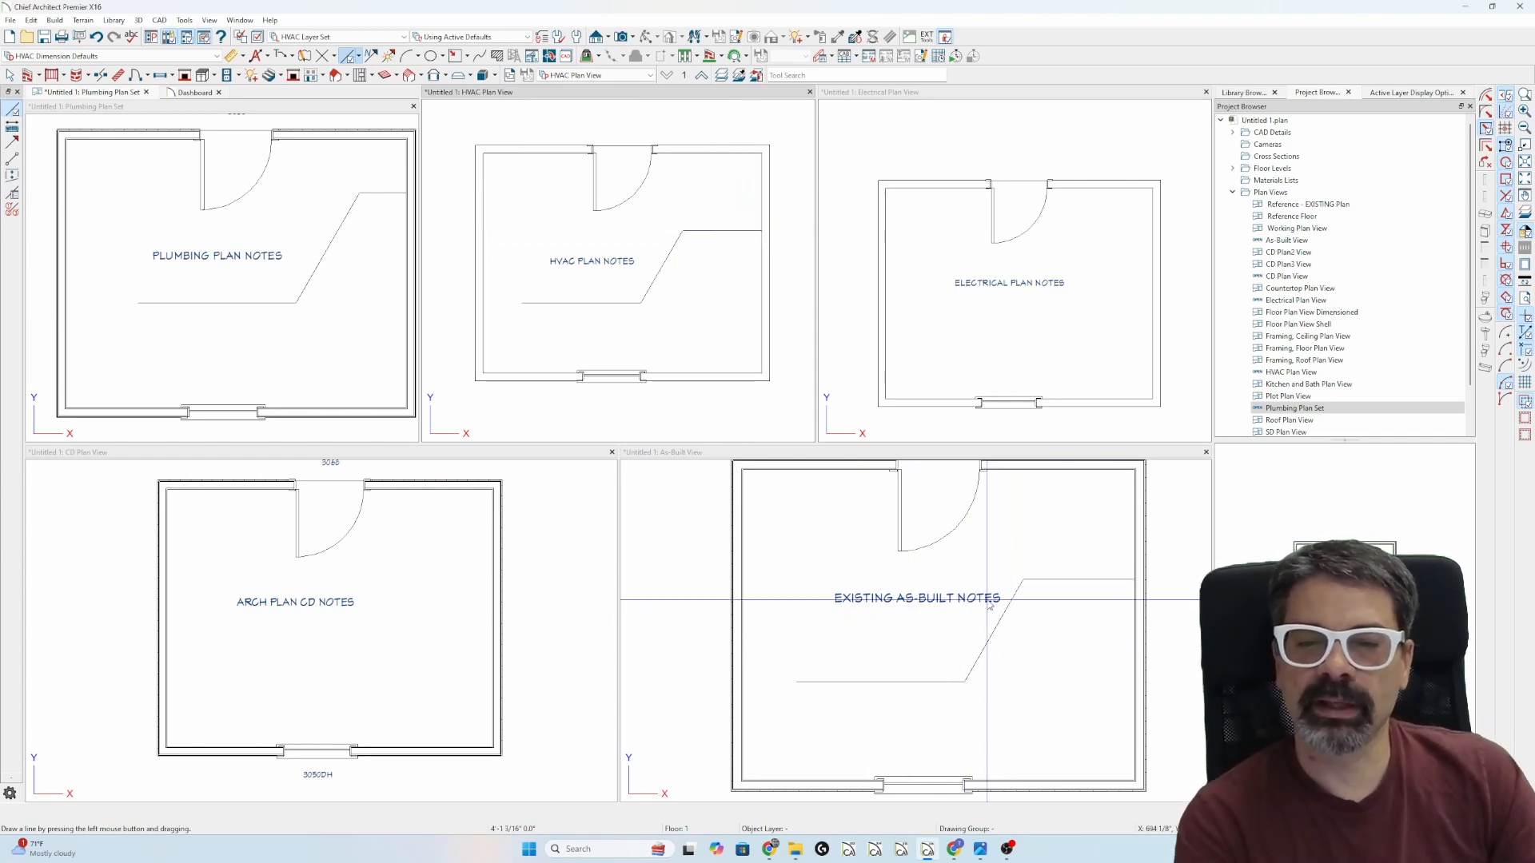
left_click(990, 642)
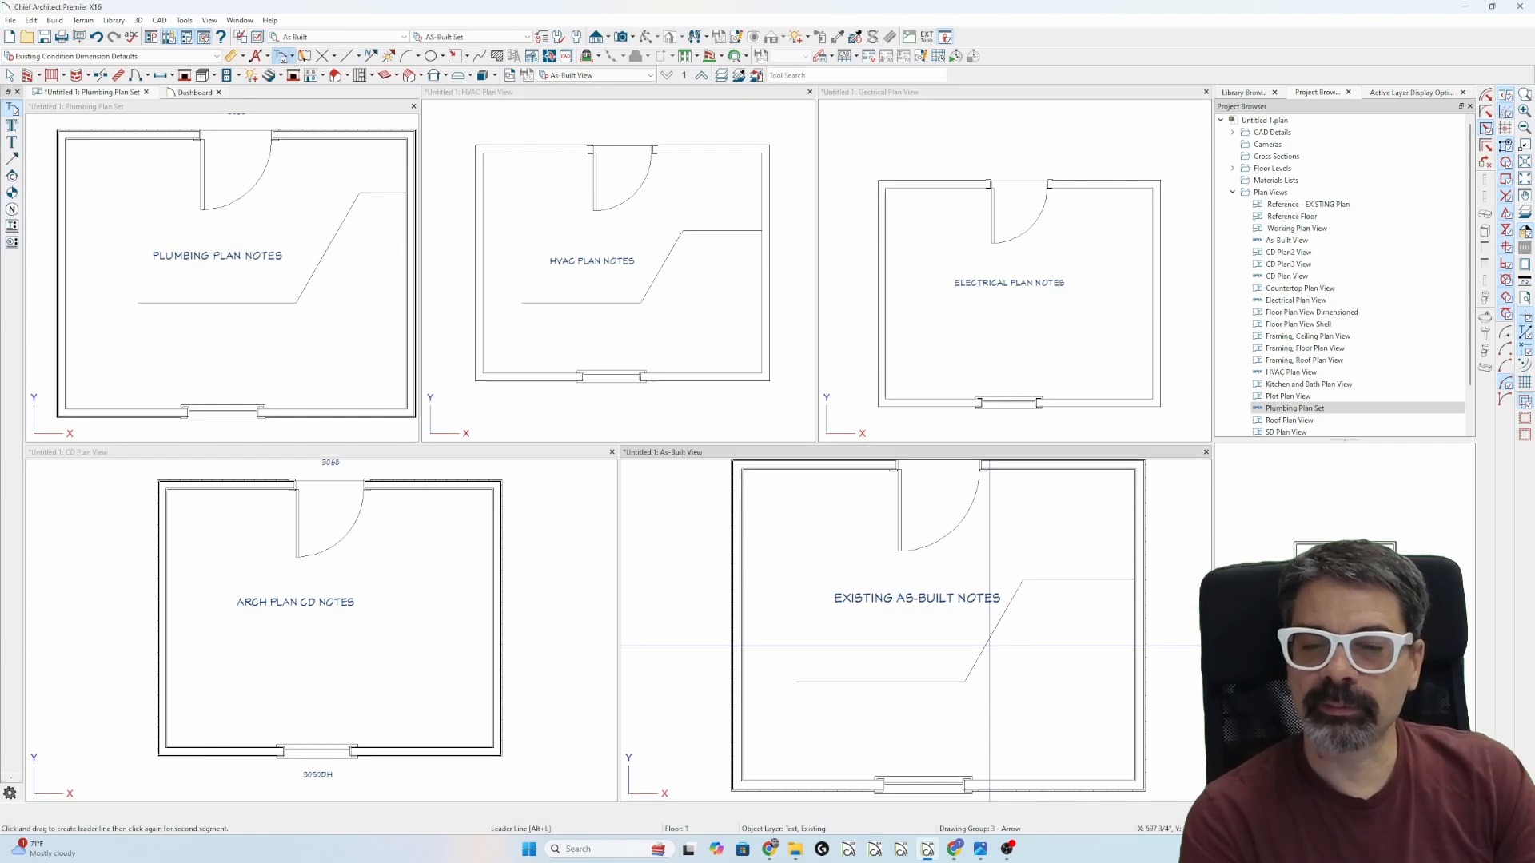
left_click(988, 643)
key("Delete")
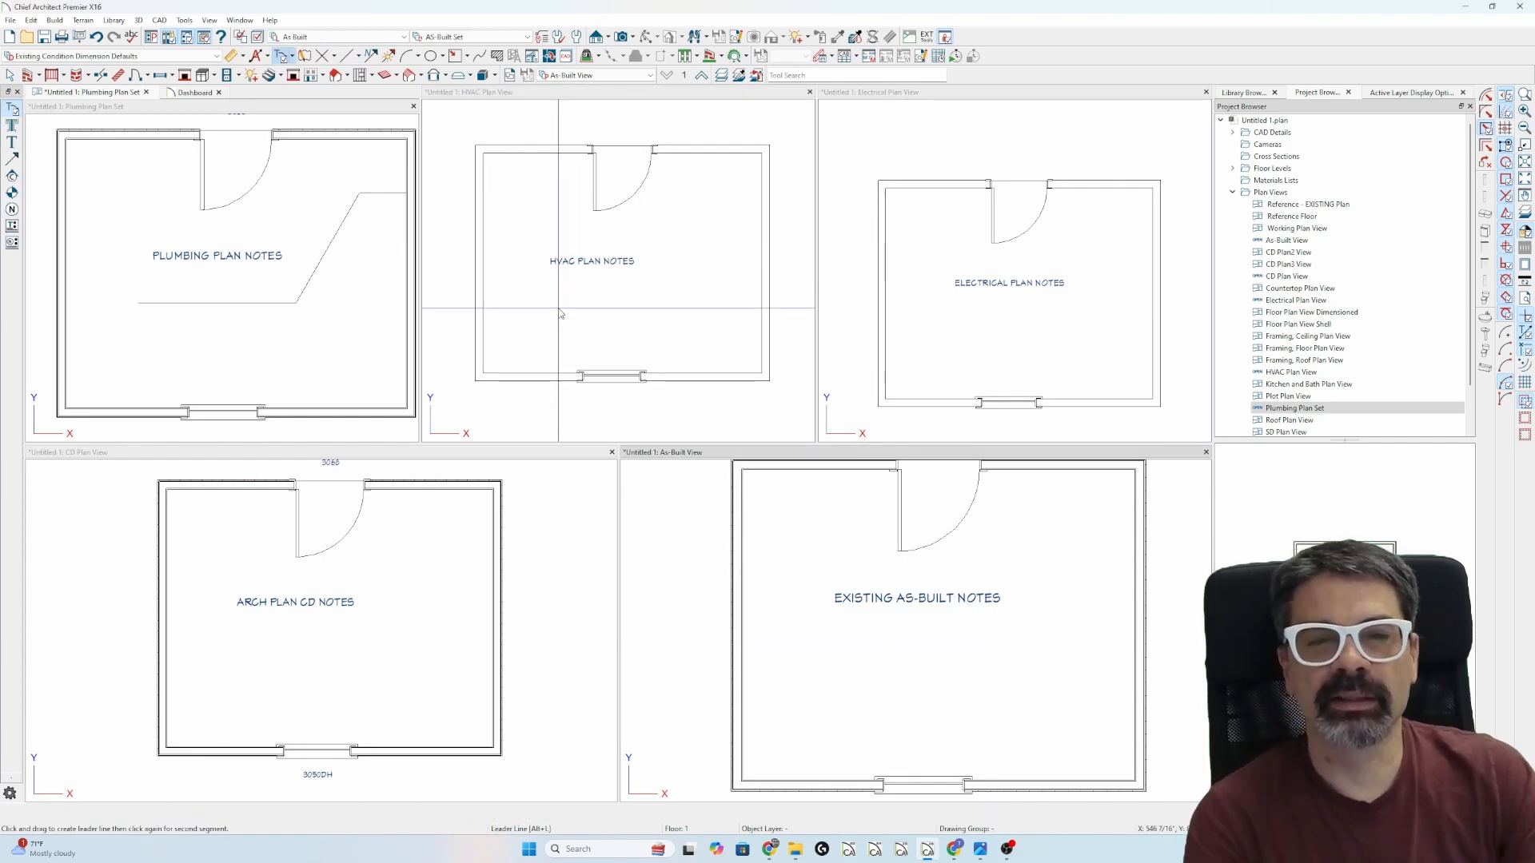
Draw a three-segment stepped CAD line beneath the HVAC notes, rising to the room's right wall in the HVAC Plan View
left_click(530, 317)
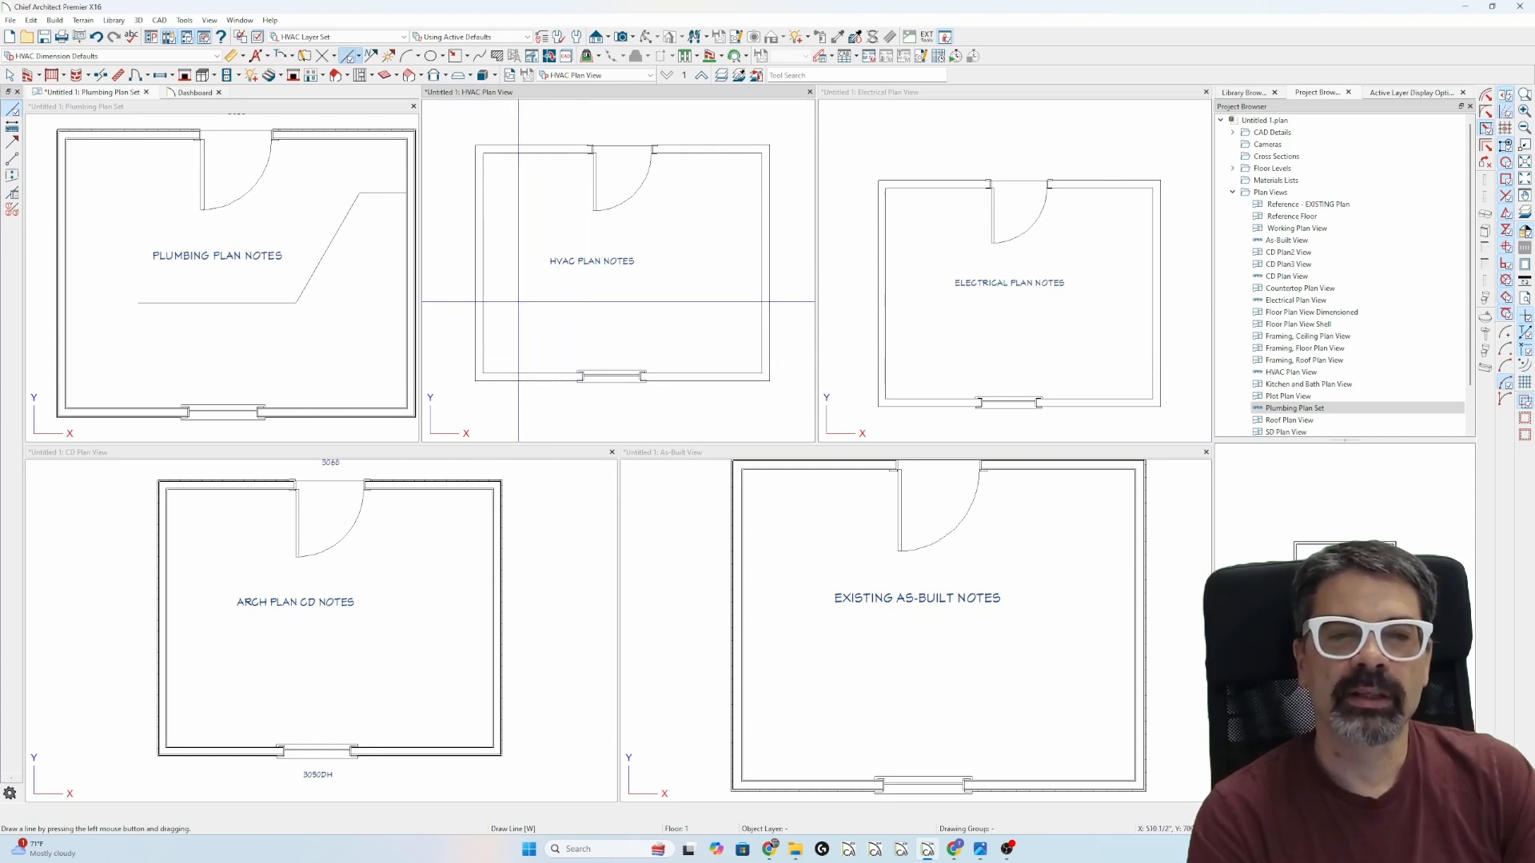
left_click_drag(511, 302, 609, 302)
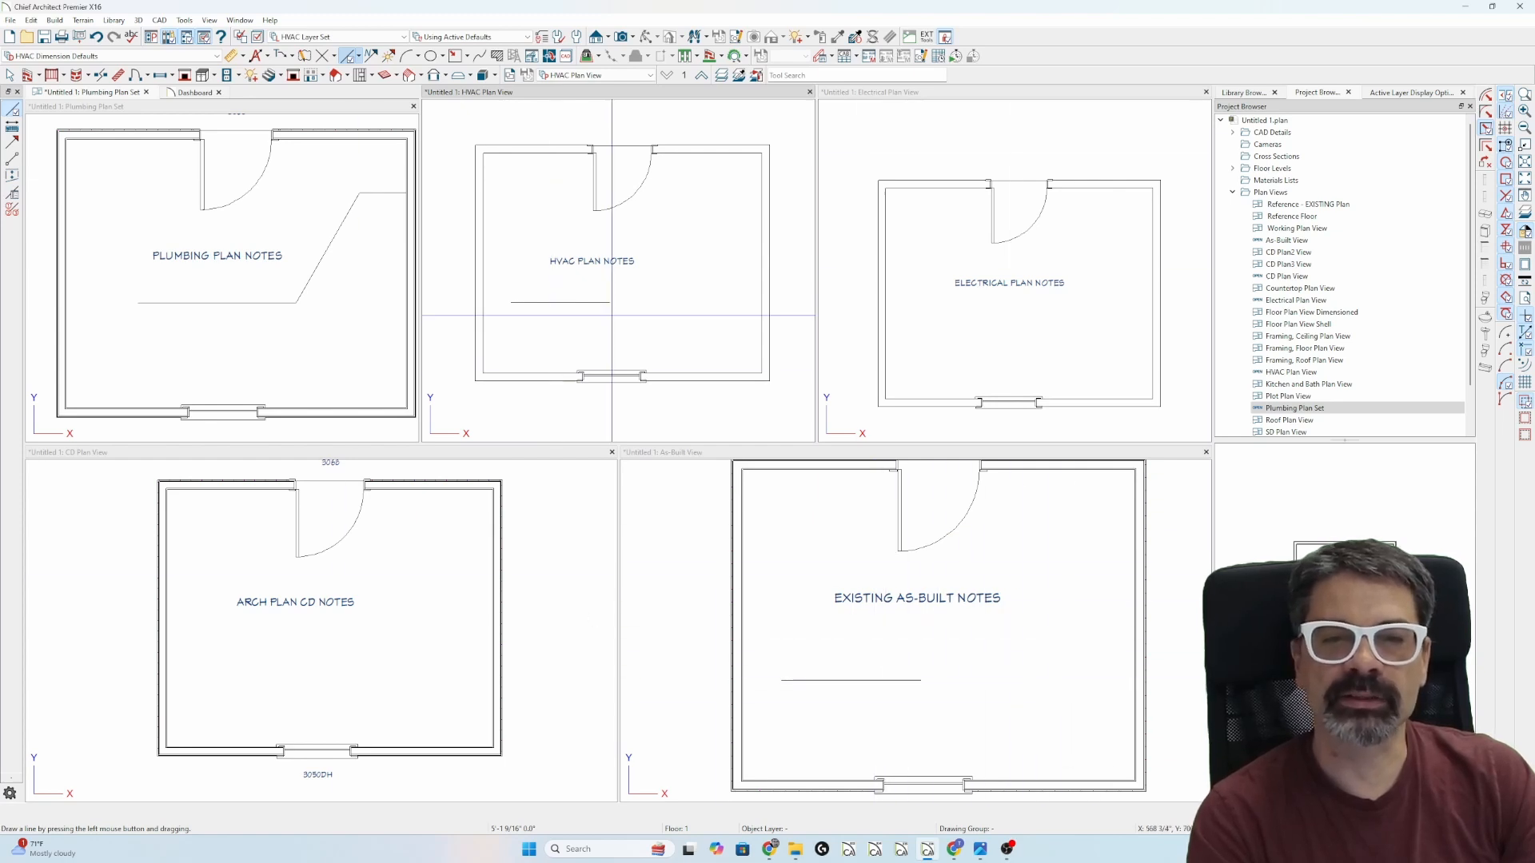
mouse_move(678, 302)
left_mouse_down()
mouse_move(707, 263)
mouse_move(762, 260)
left_mouse_up()
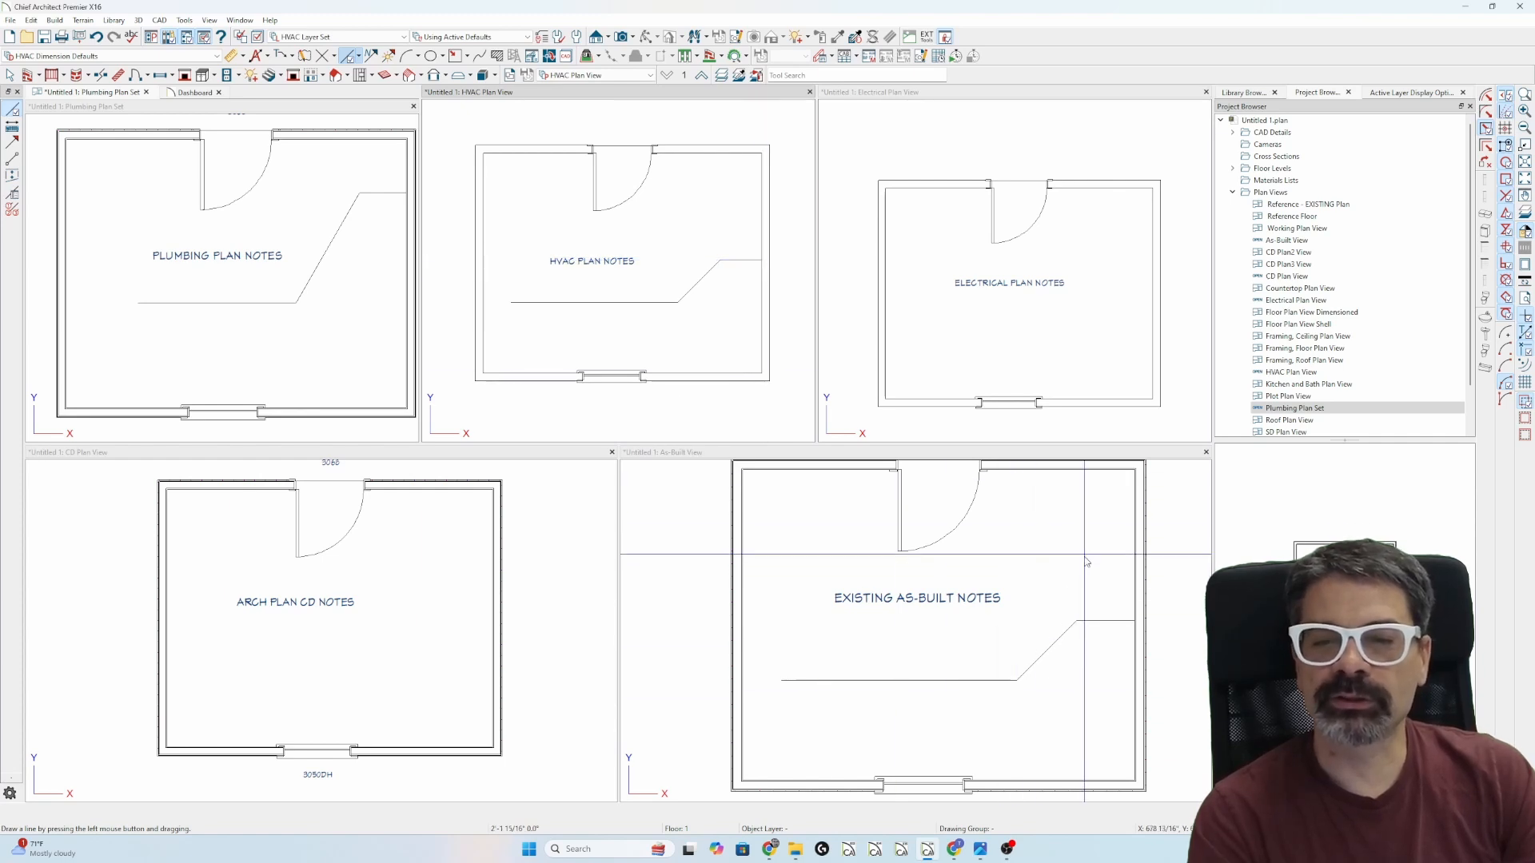
left_click(1043, 735)
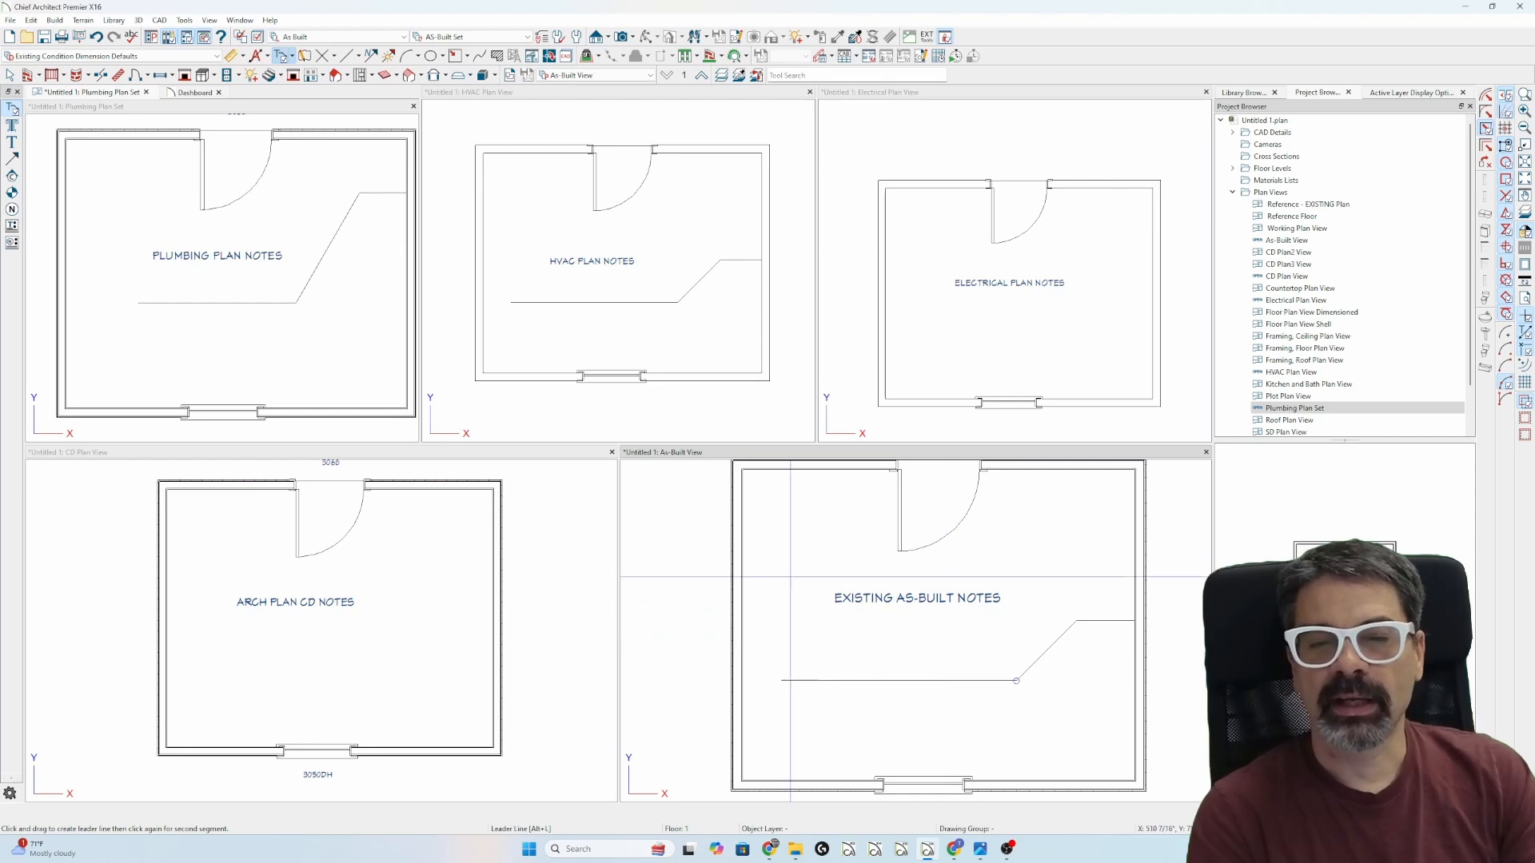
left_click(983, 680)
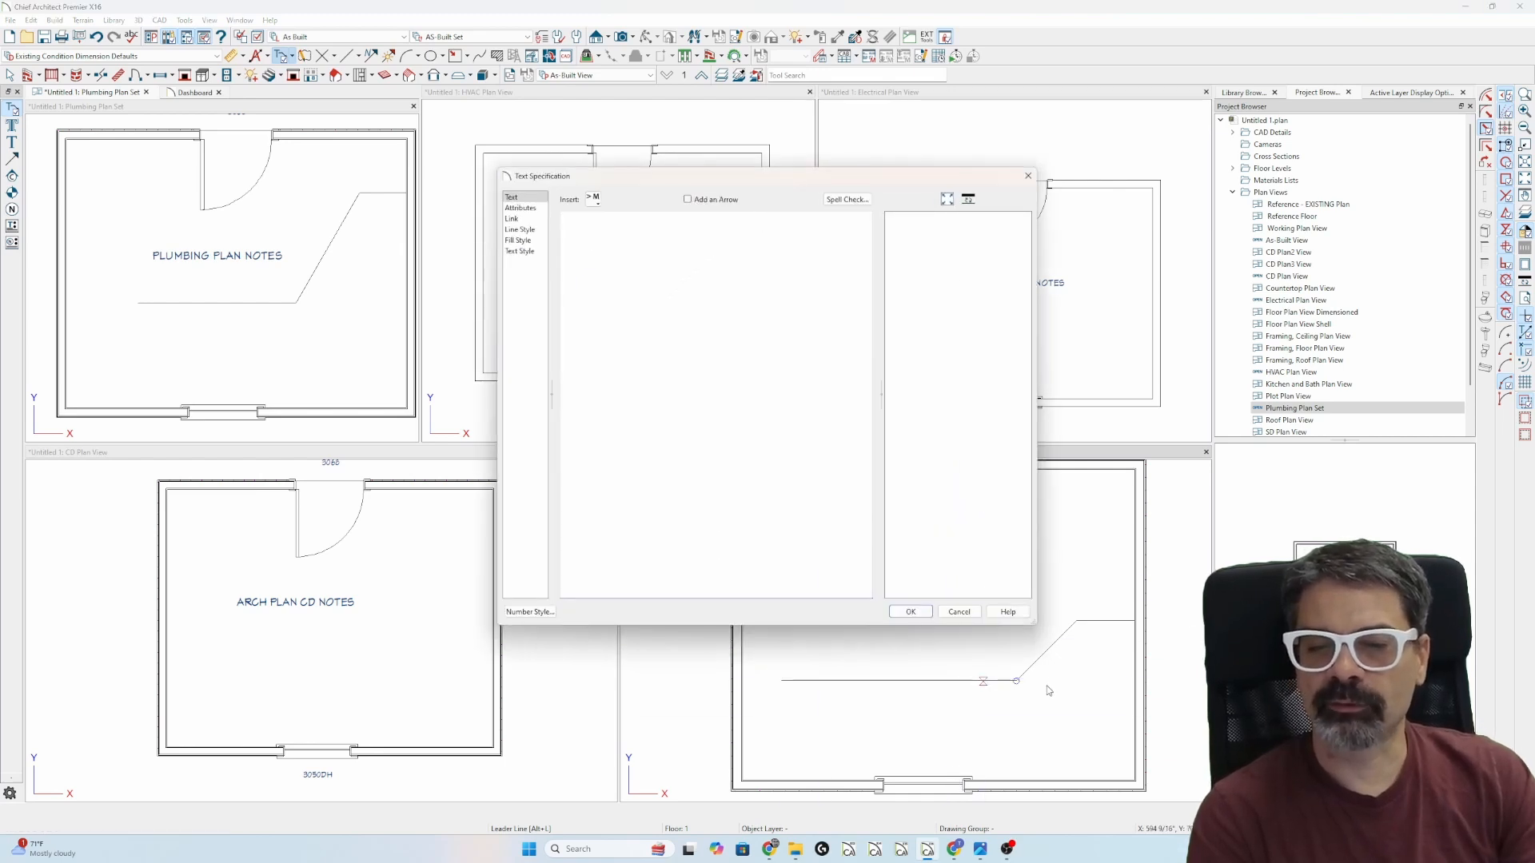
key("Escape")
left_click(1035, 661)
key("Escape")
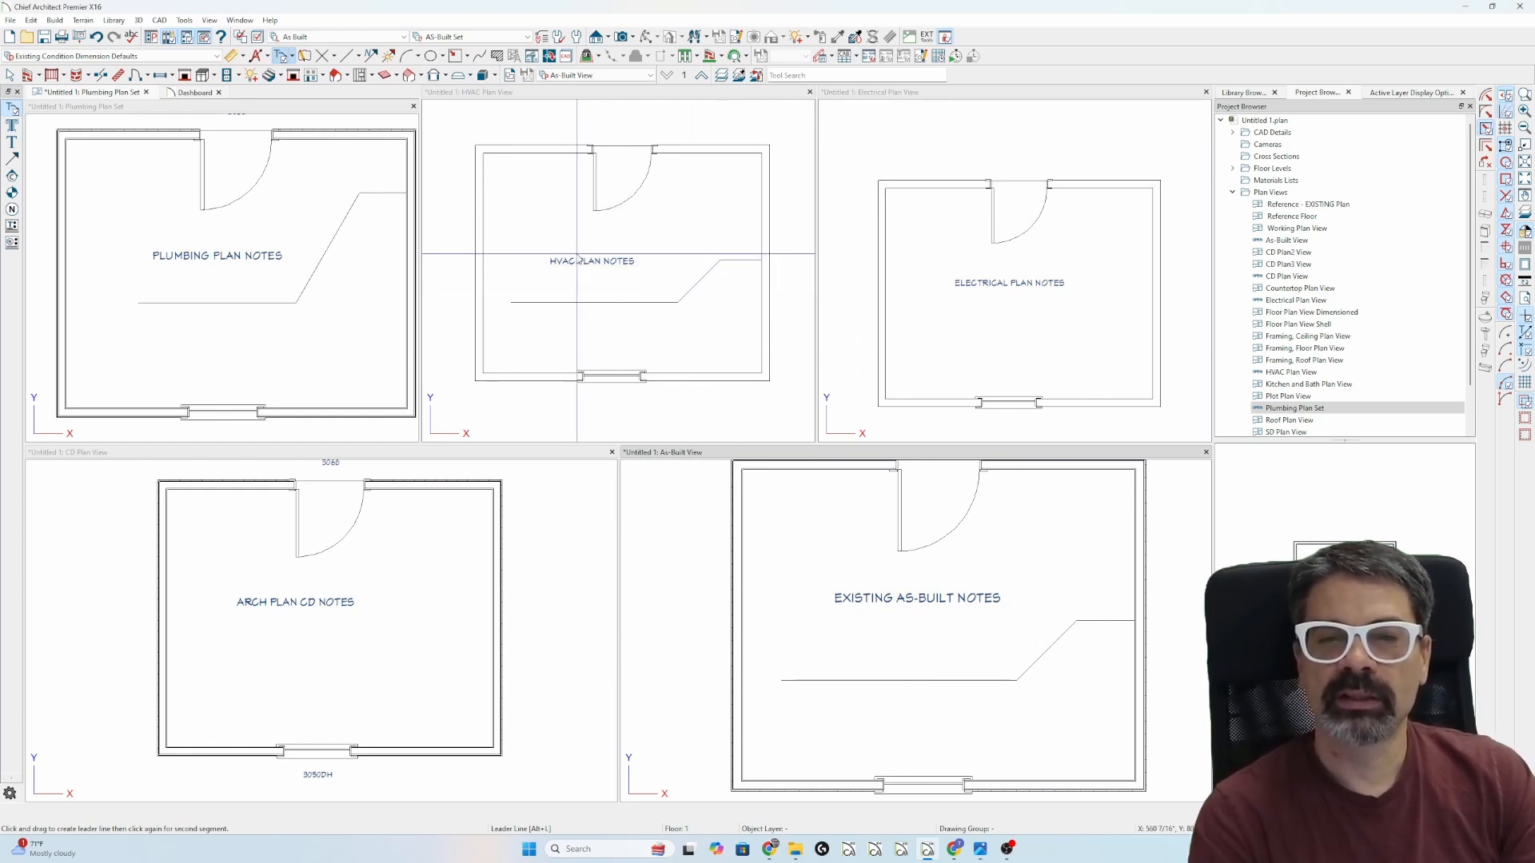
Check which layer the stepped line in the As-Built View uses and how the As Built layer set displays it
left_click(1050, 646)
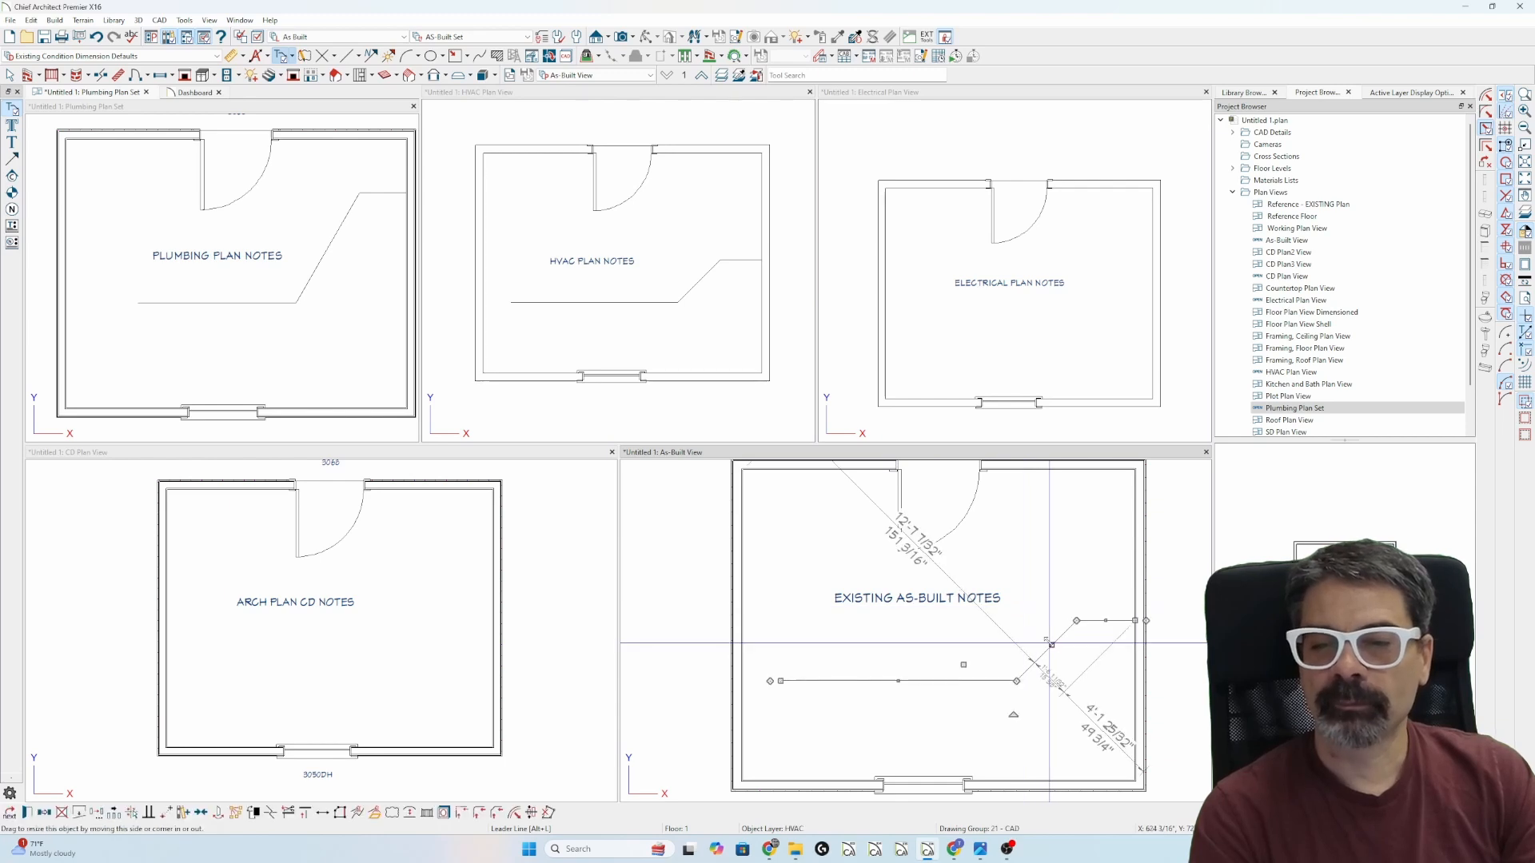
double_click(974, 675)
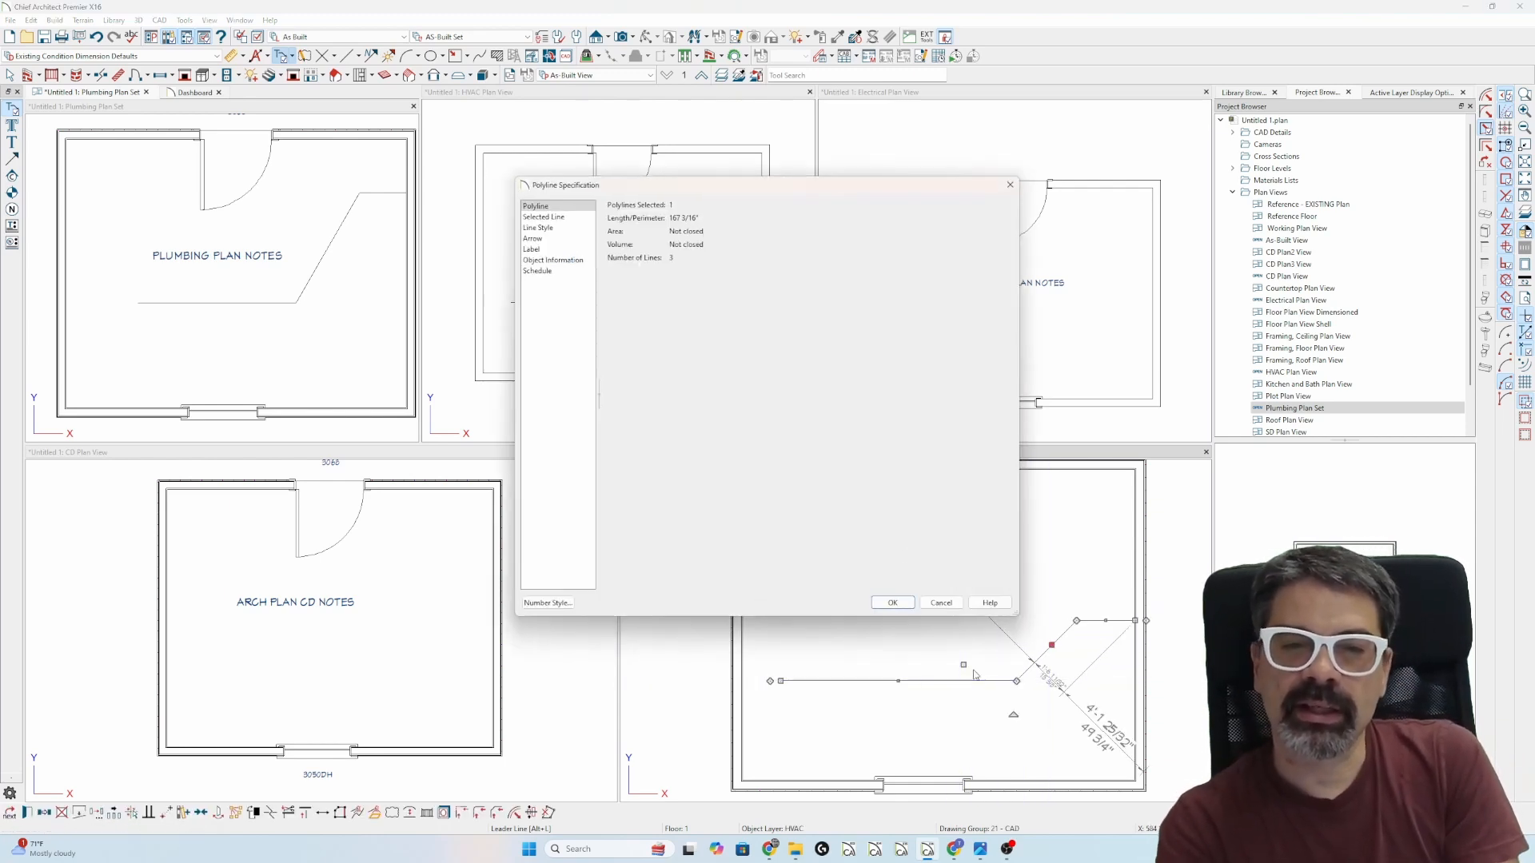
left_click(577, 230)
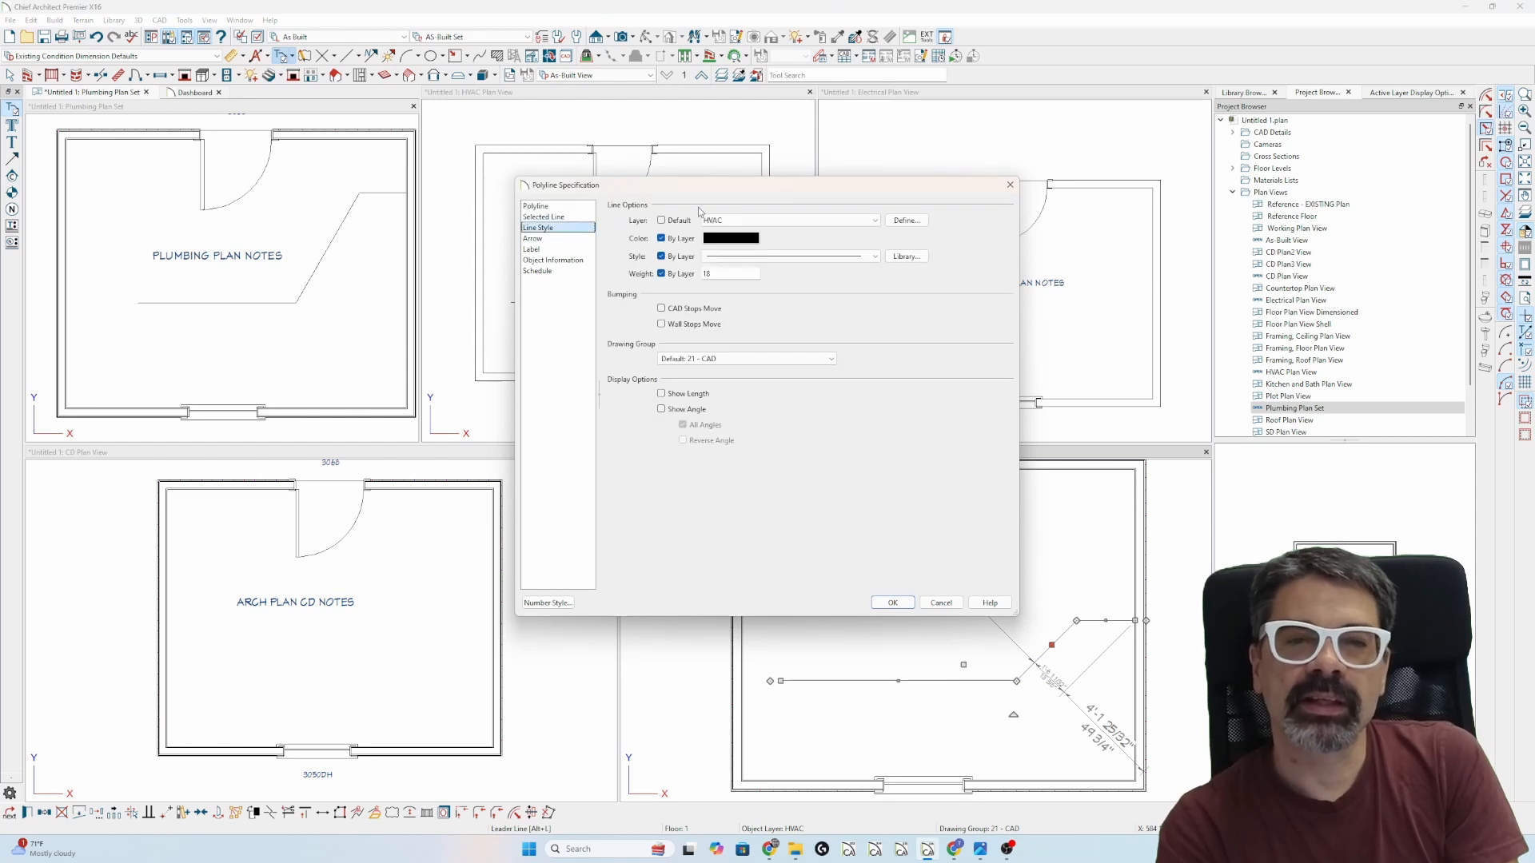
left_click(941, 603)
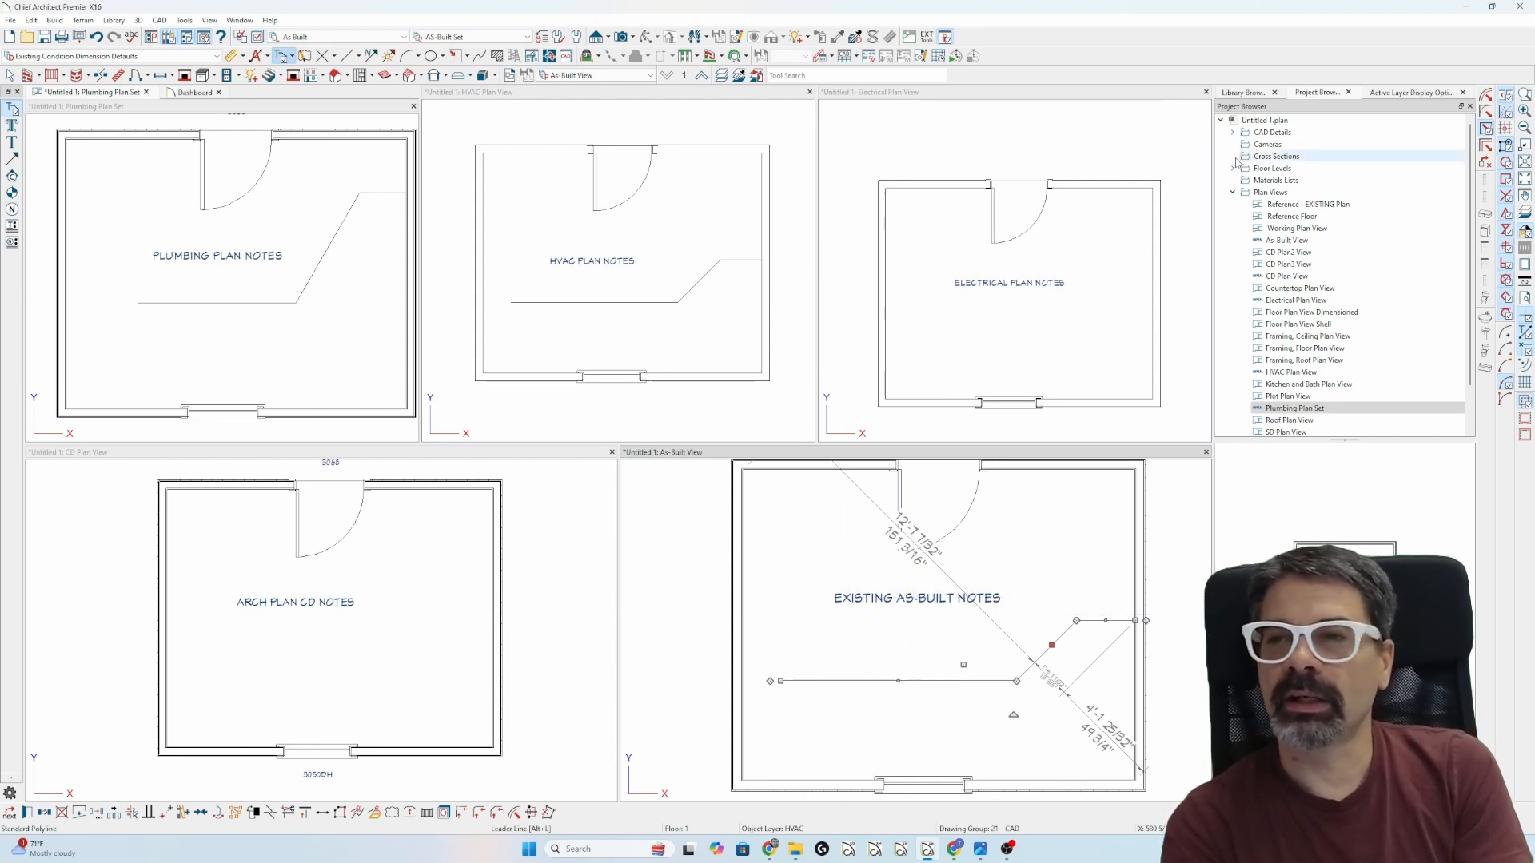
left_click(1392, 92)
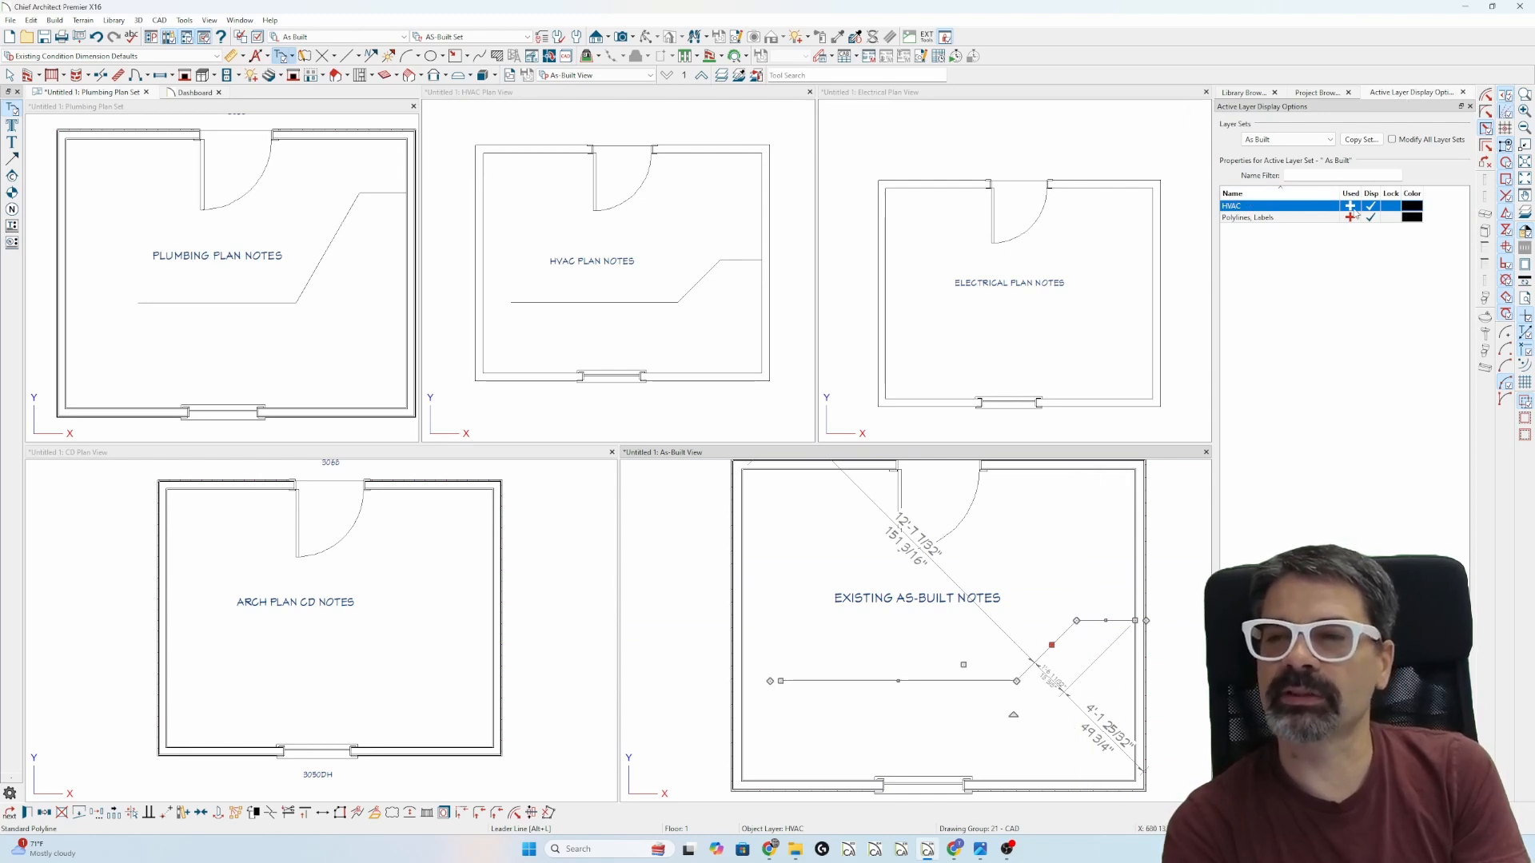
left_click(1158, 554)
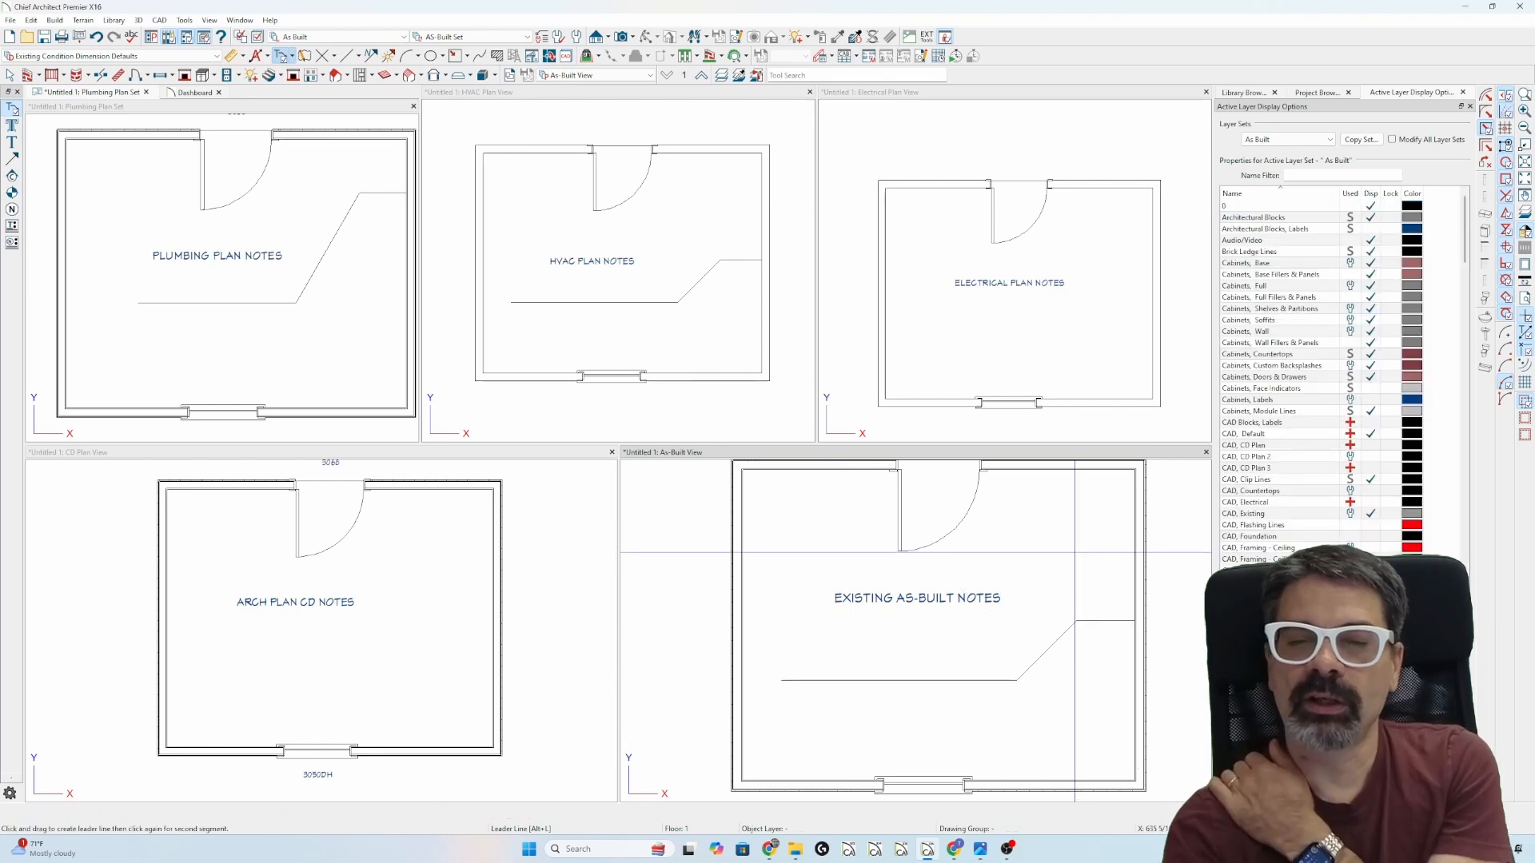
left_click(185, 20)
mouse_move(240, 35)
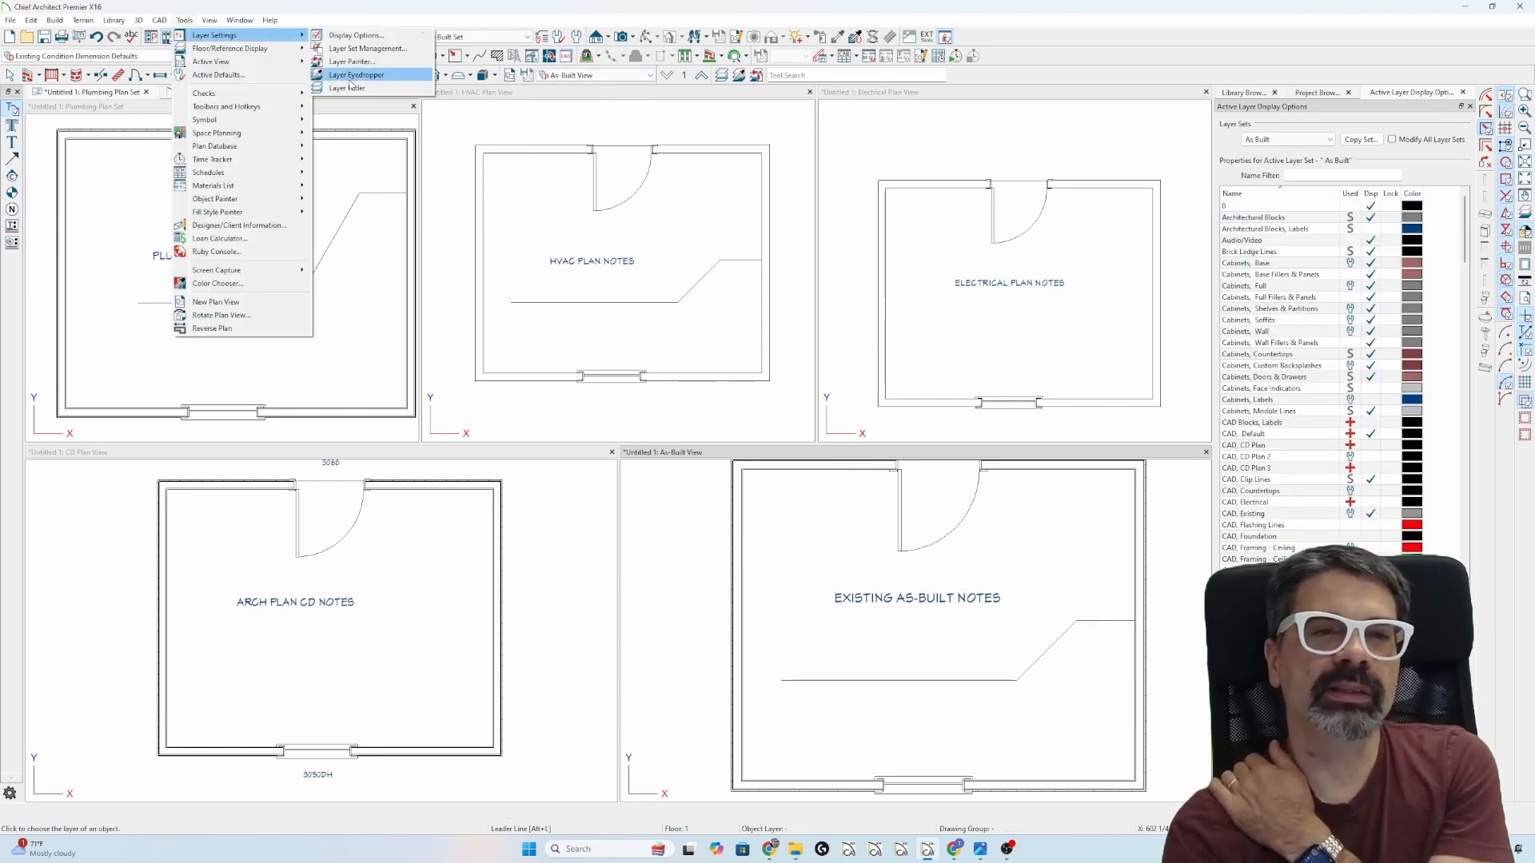
left_click(350, 87)
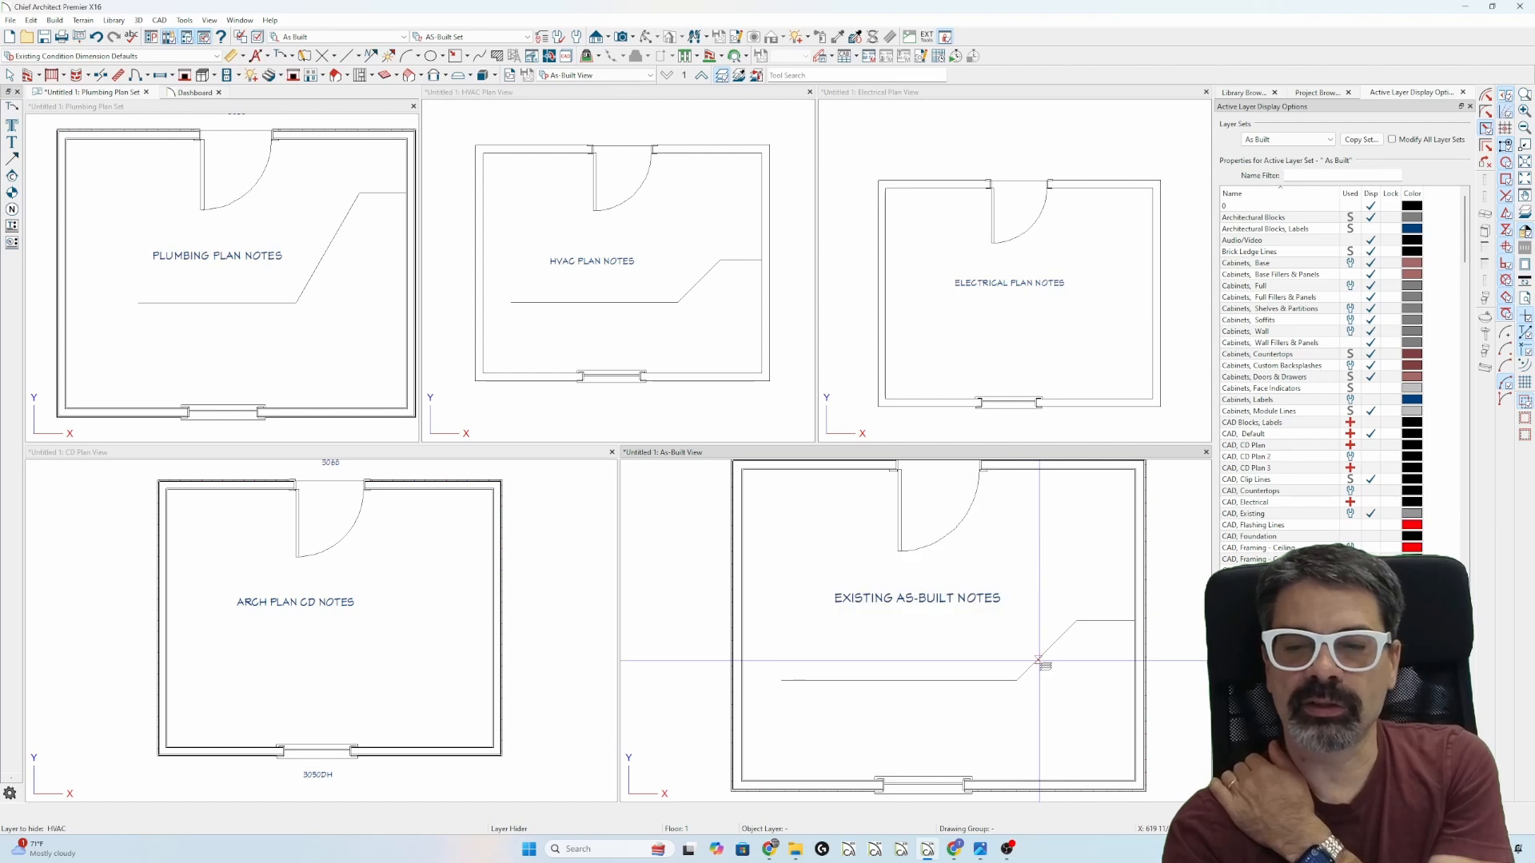
key("alt+l")
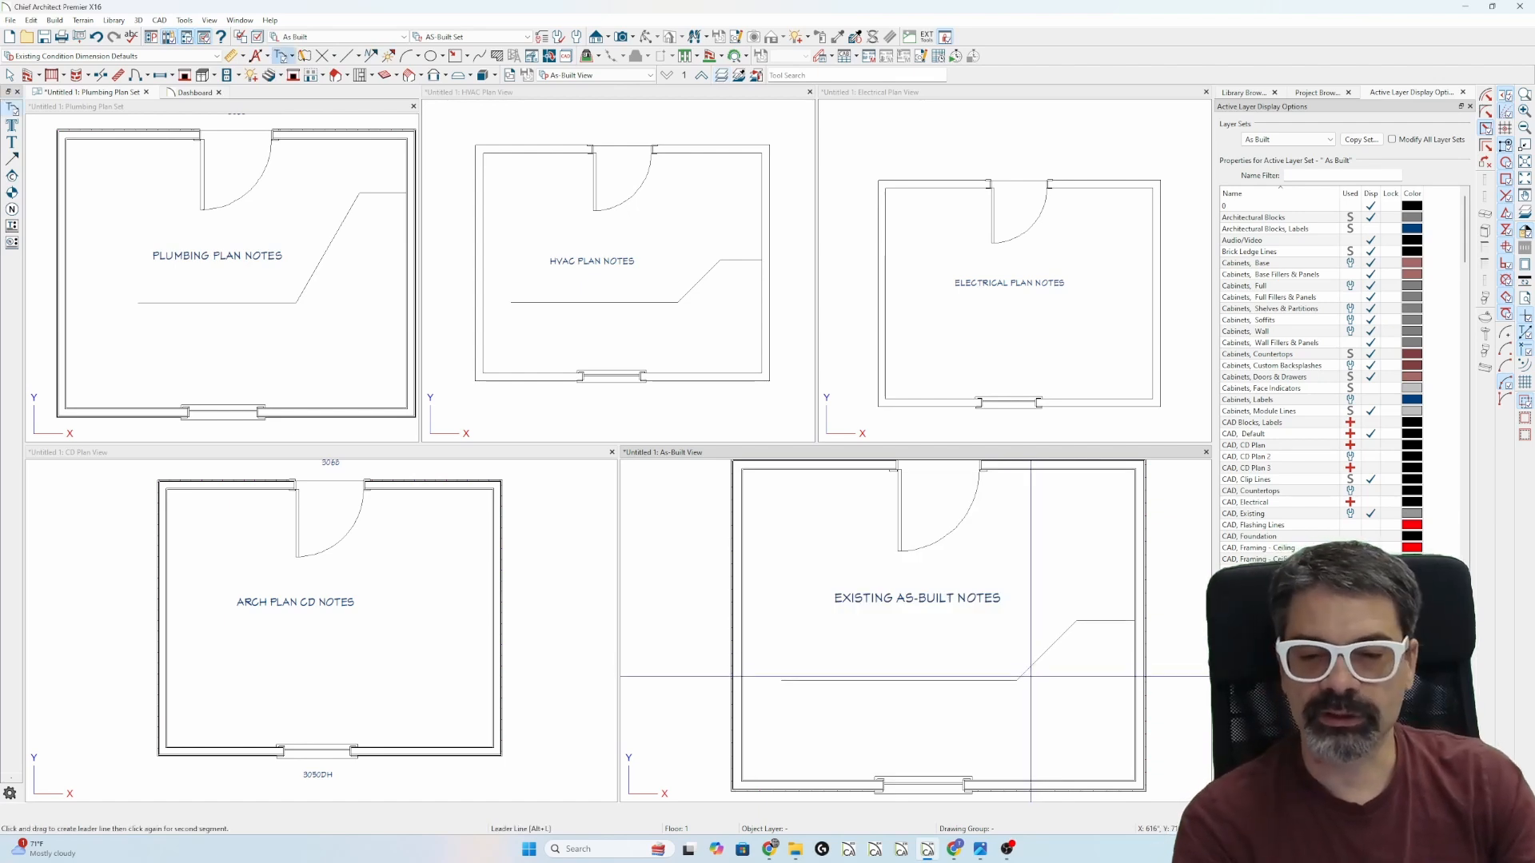
Turn off the display of the HVAC layer in the As Built layer set
key("ctrl+l")
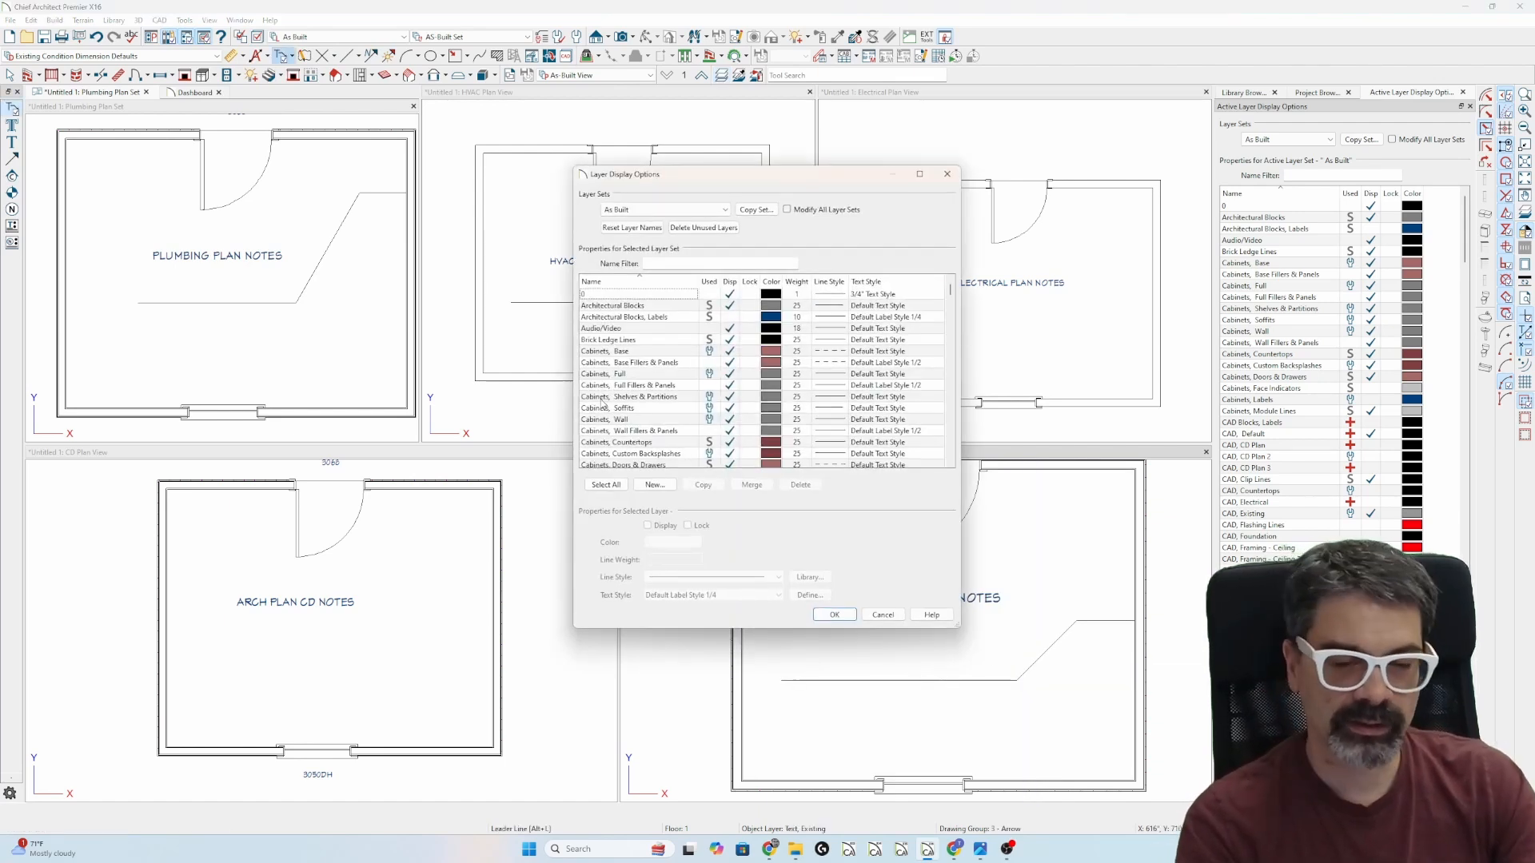
key("h")
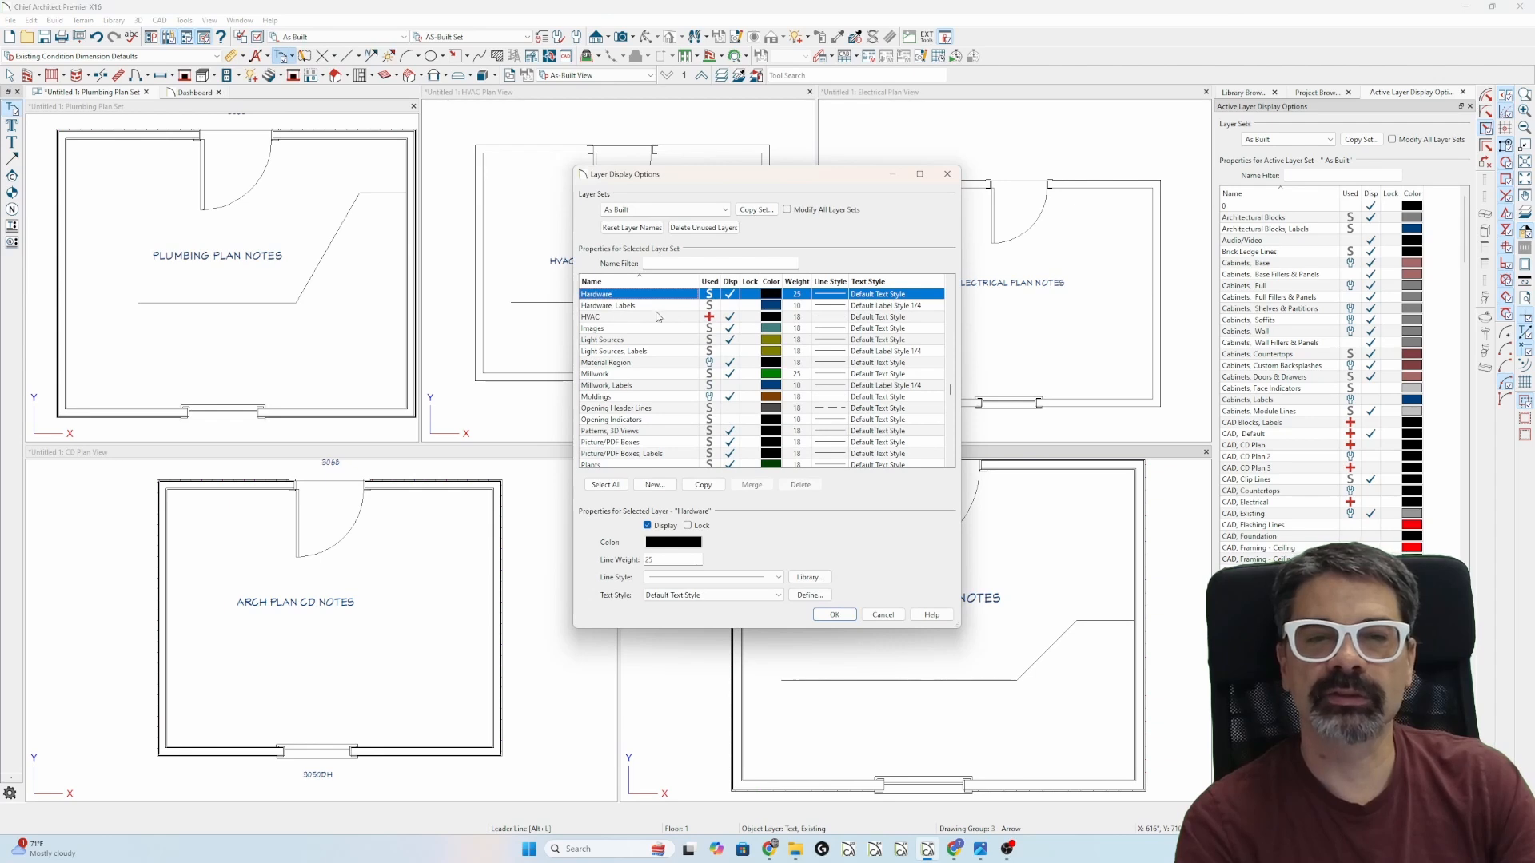
left_click(730, 317)
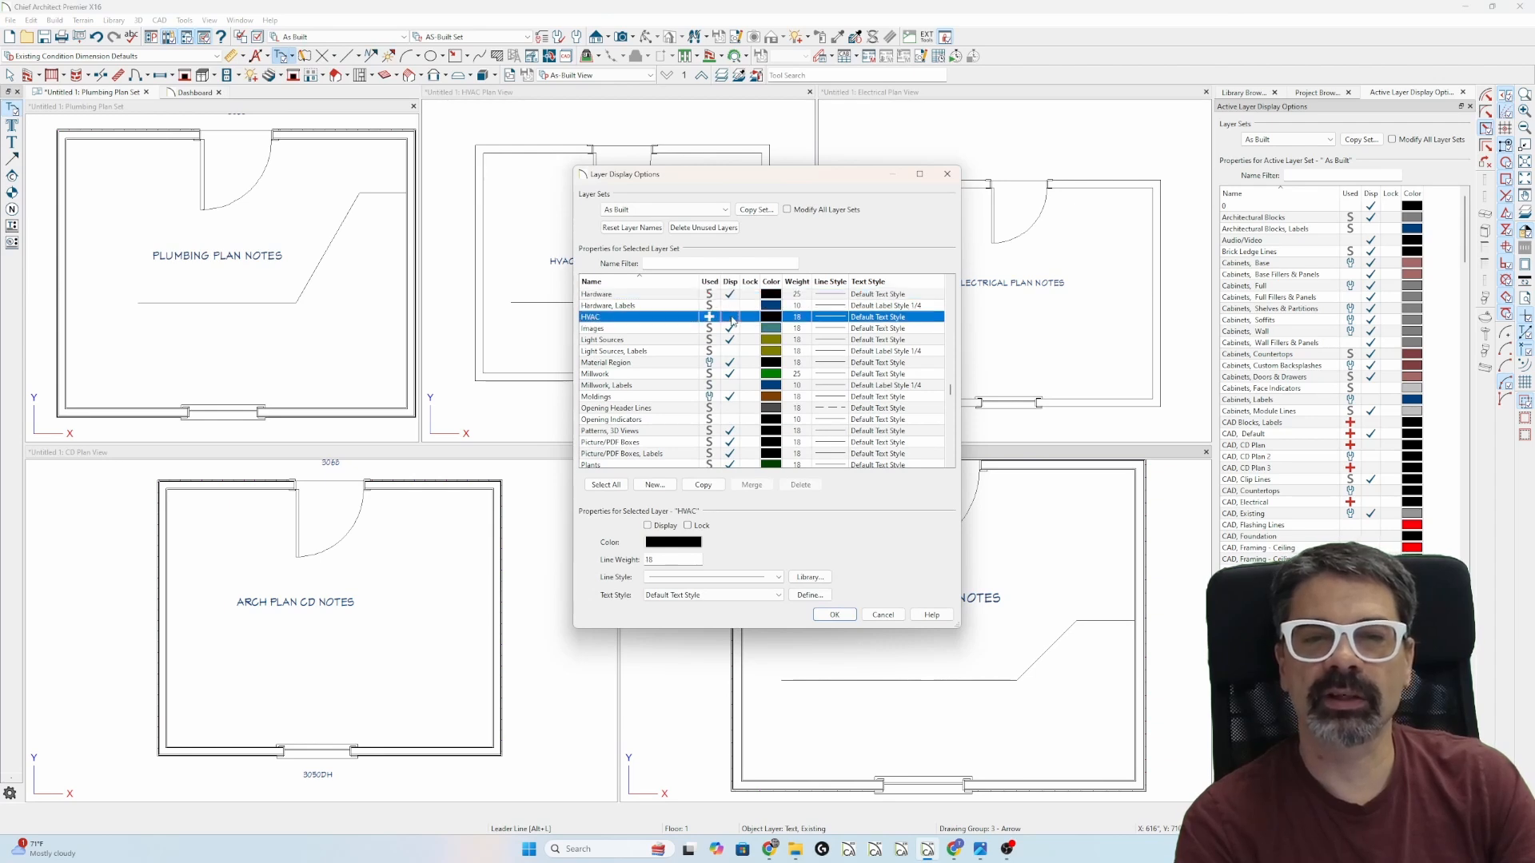
left_click(853, 617)
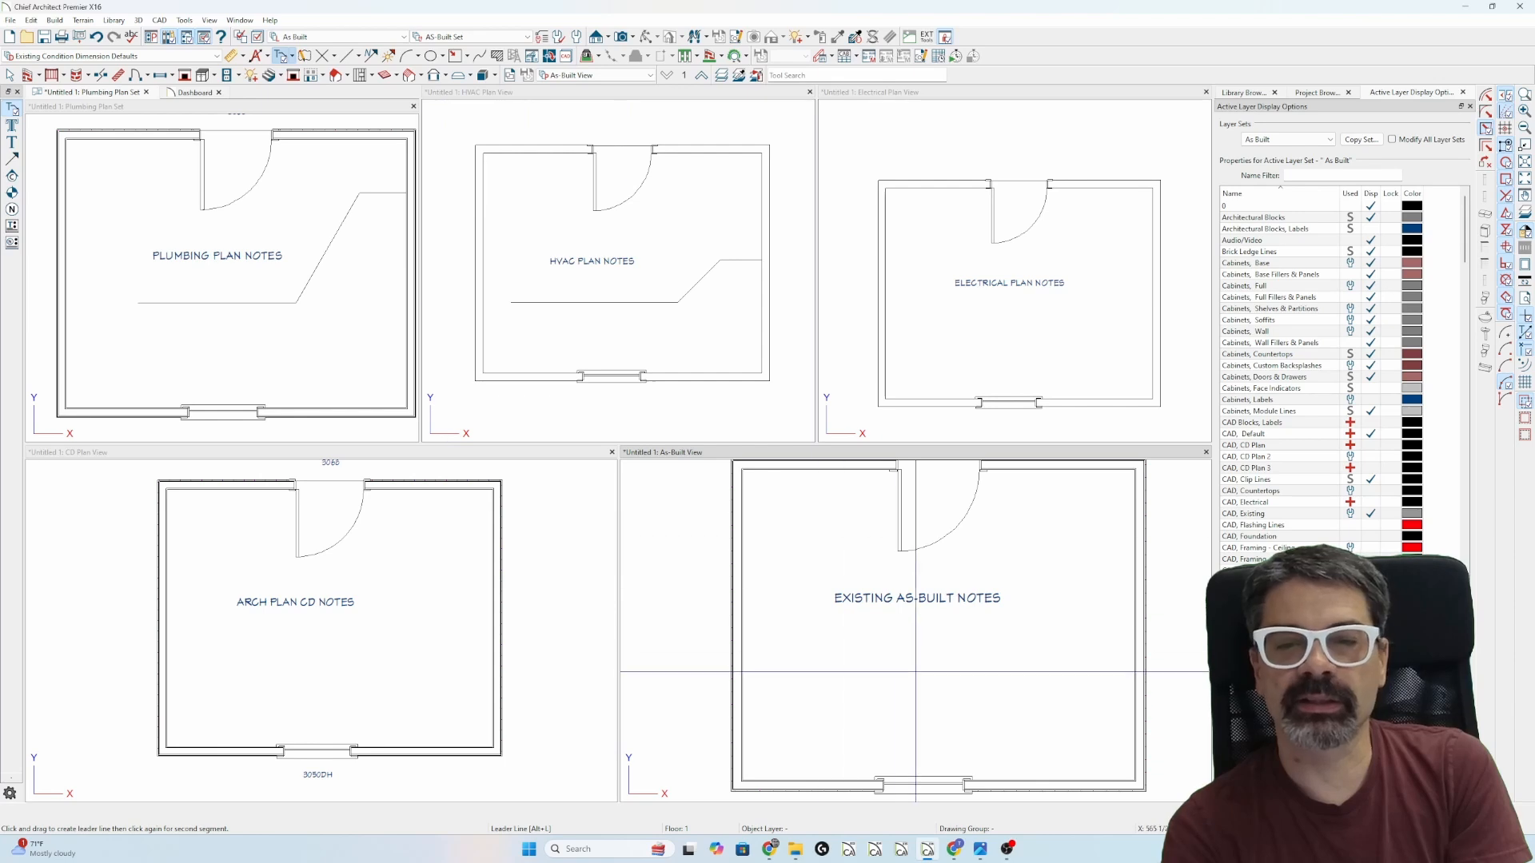
Check whether the Plumbing Plan Set layer set displays the HVAC layer
left_click(688, 289)
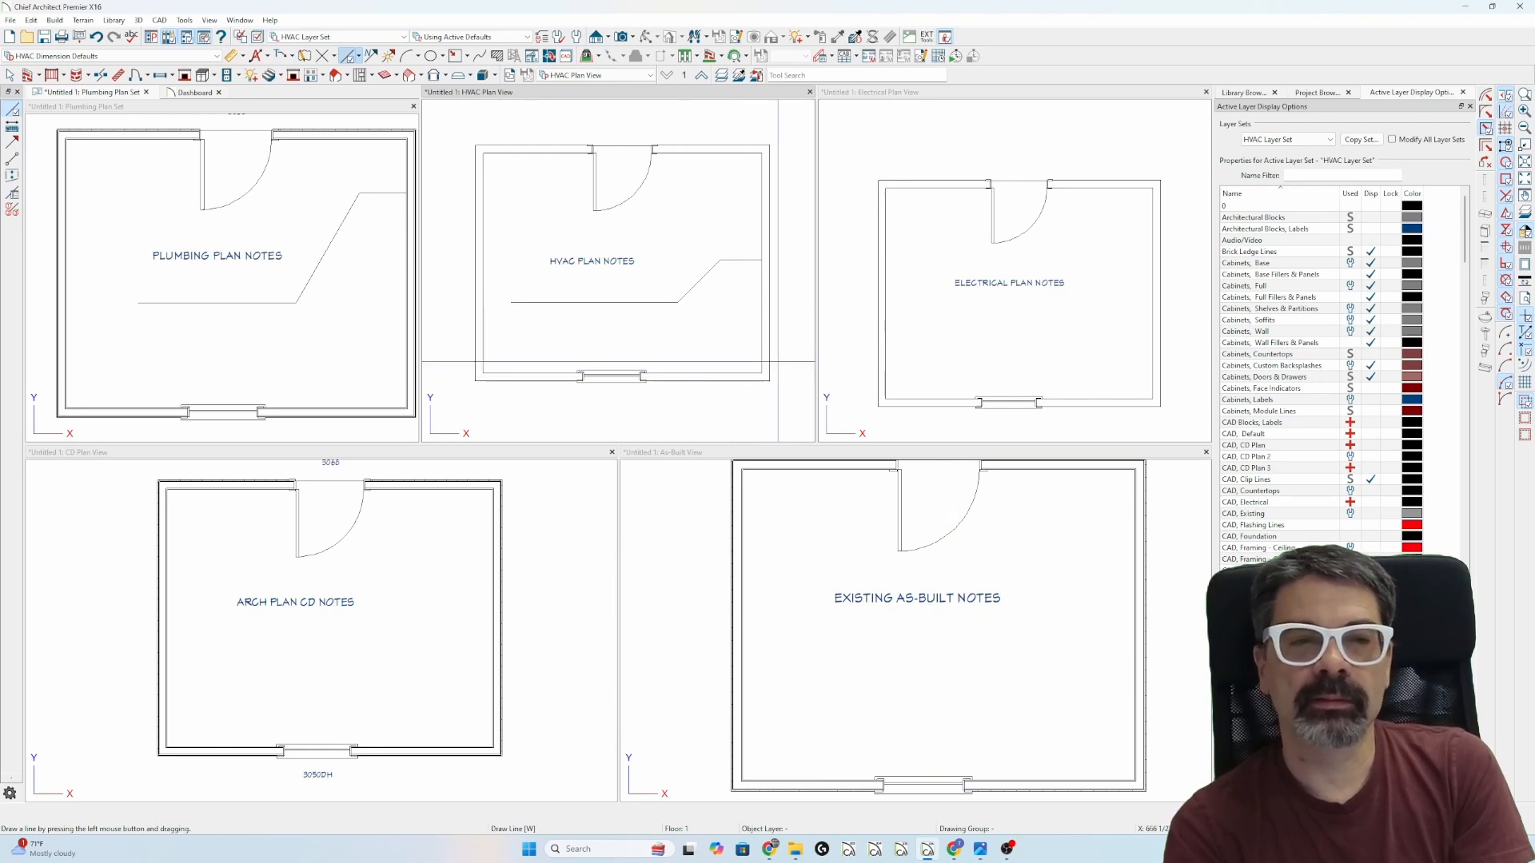
left_click(316, 292)
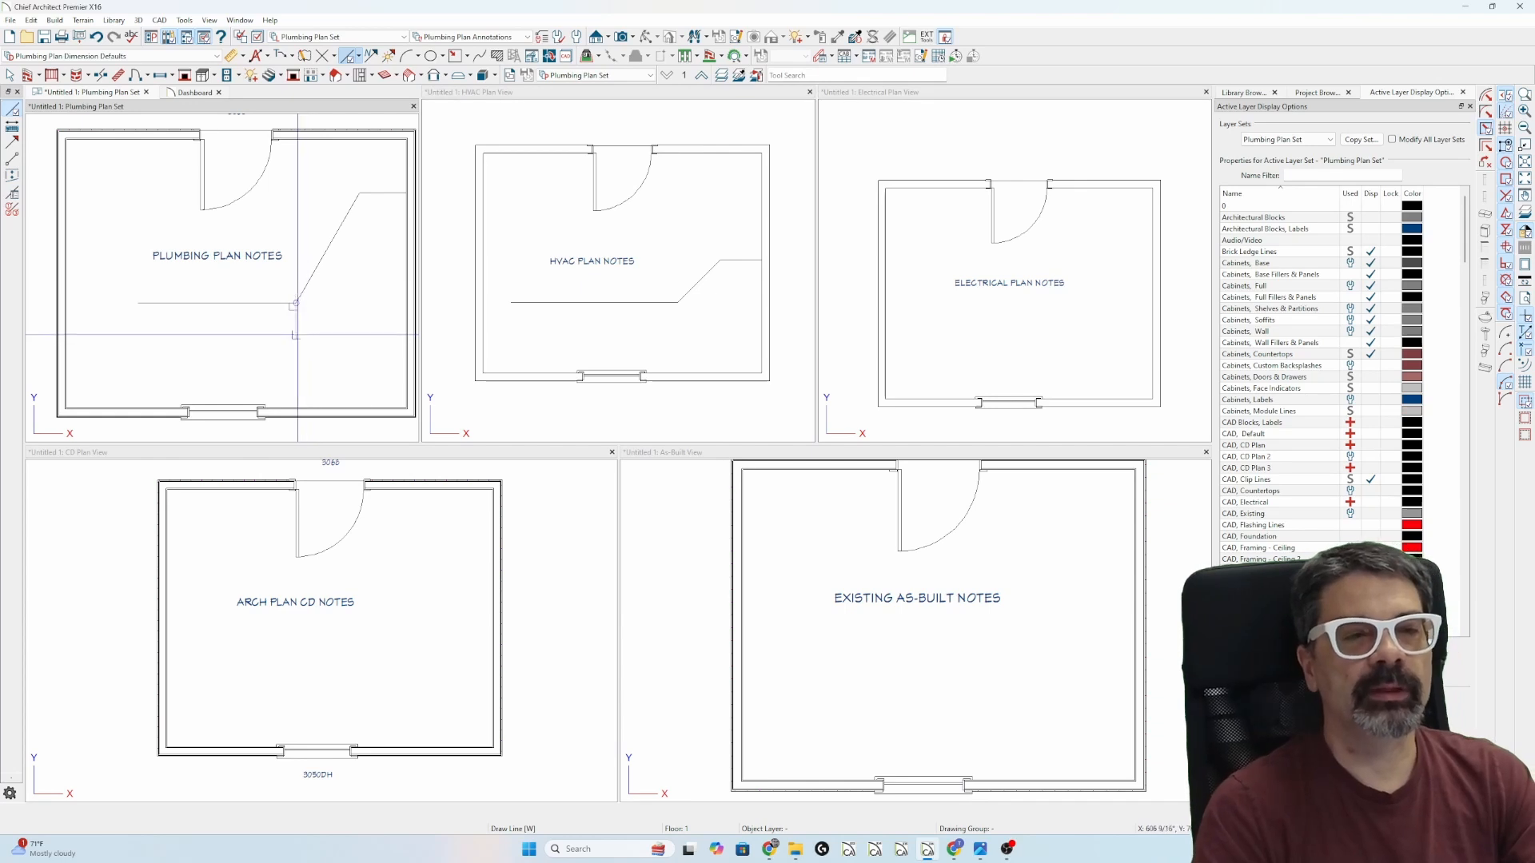
key("l")
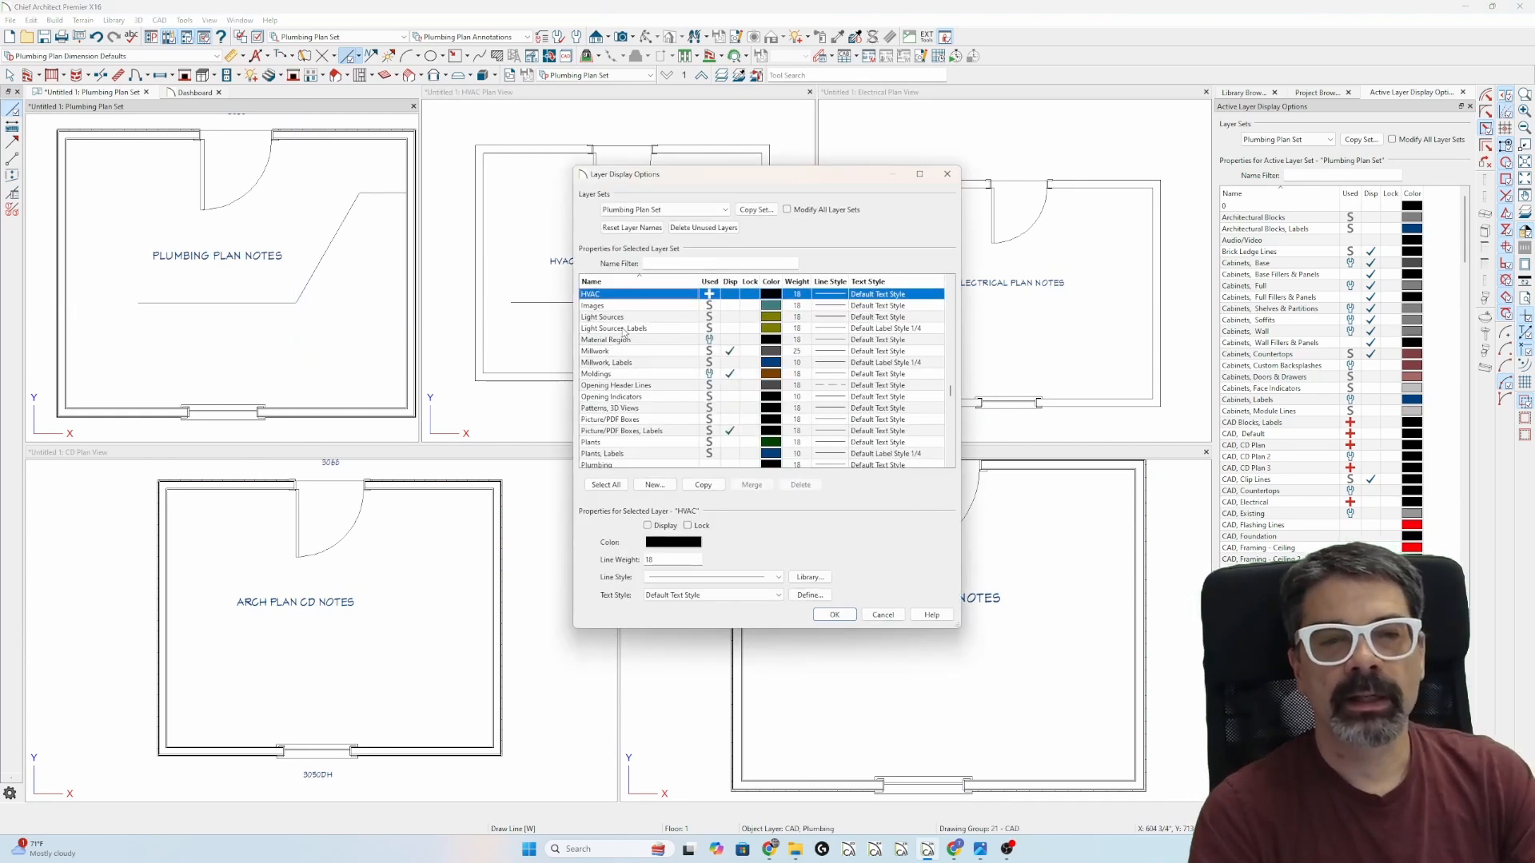
scroll(646, 376, "up", 6)
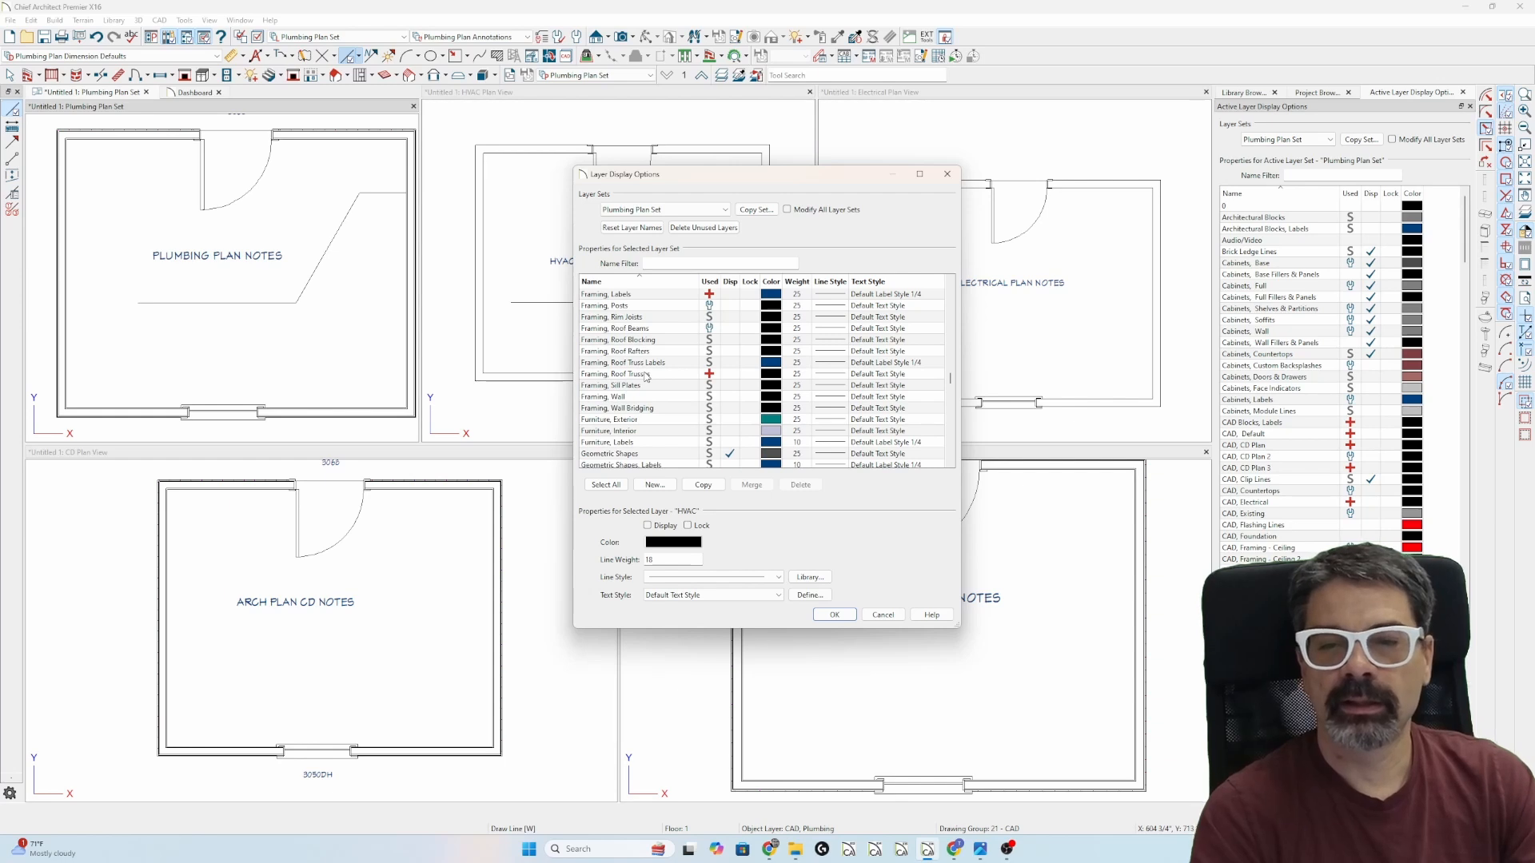
key("Escape")
key("alt+l")
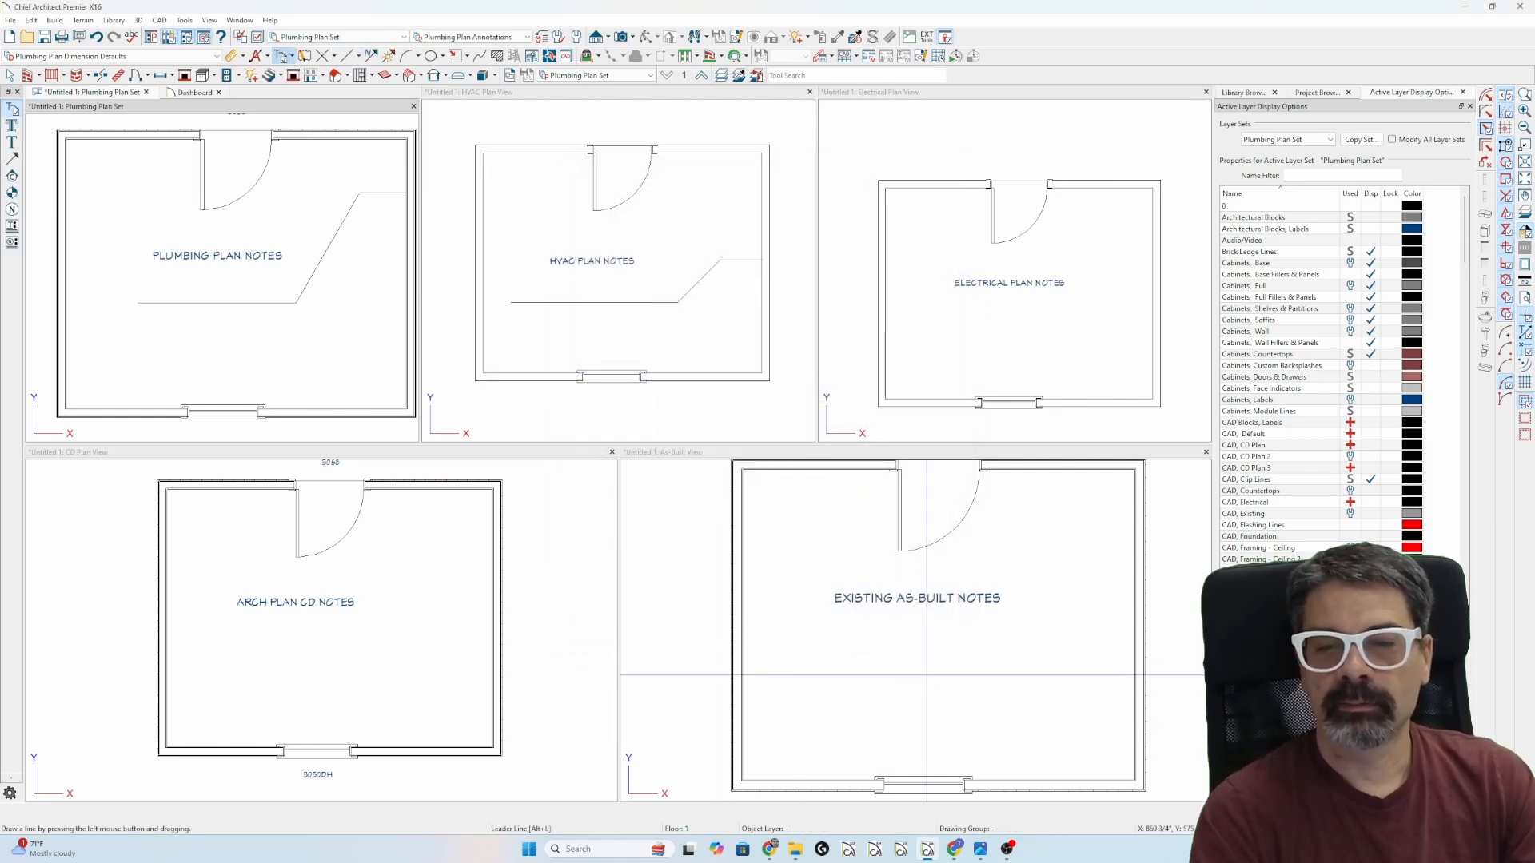
left_click(926, 675)
Draw a second three-segment stepped CAD line beneath the existing one in the HVAC Plan View, ending near the right wall
left_click(546, 329)
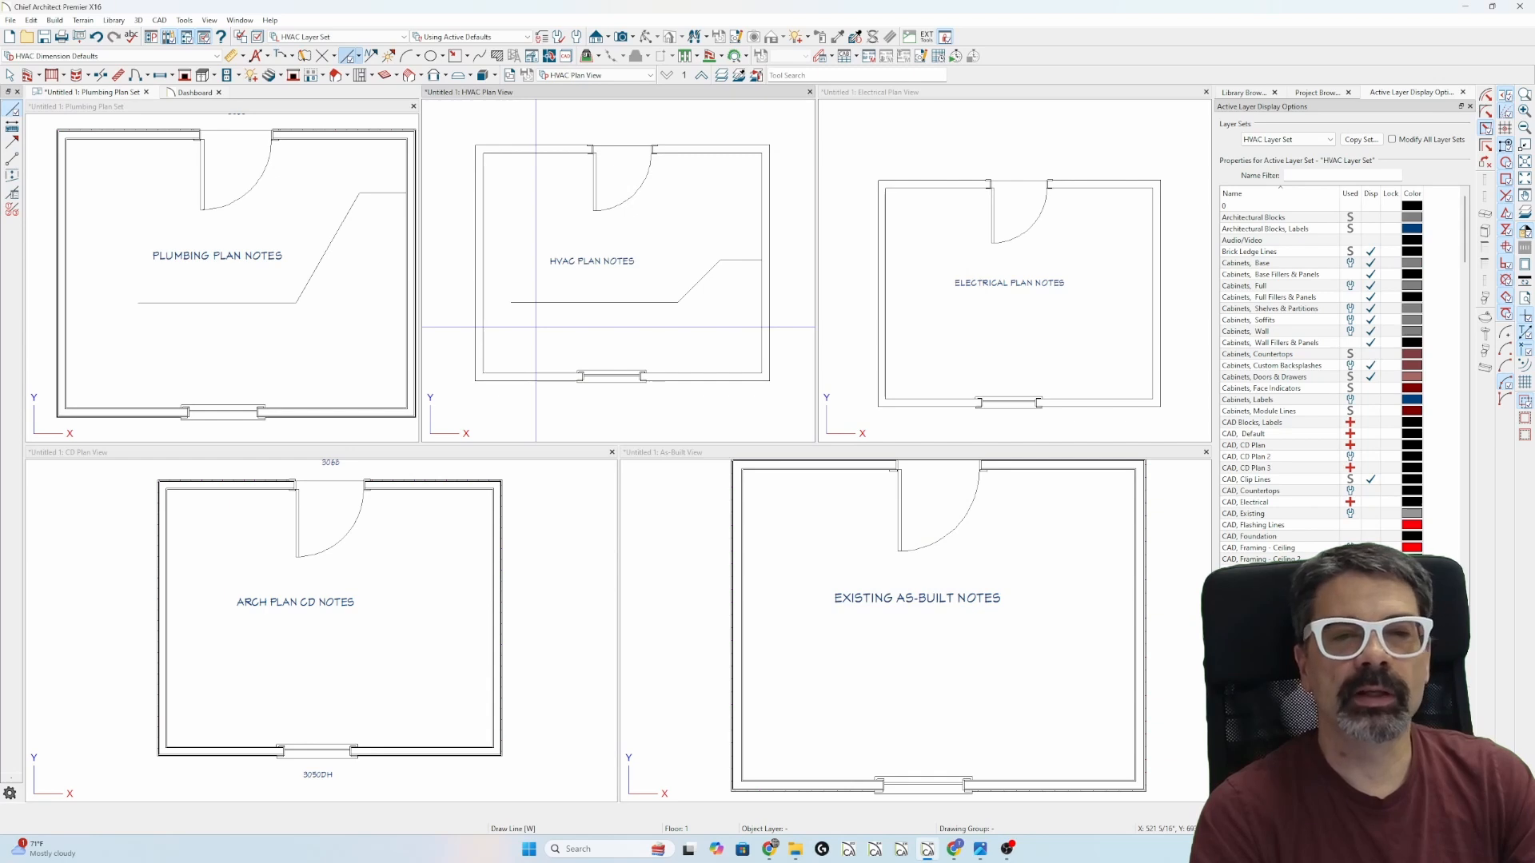
left_click(517, 327)
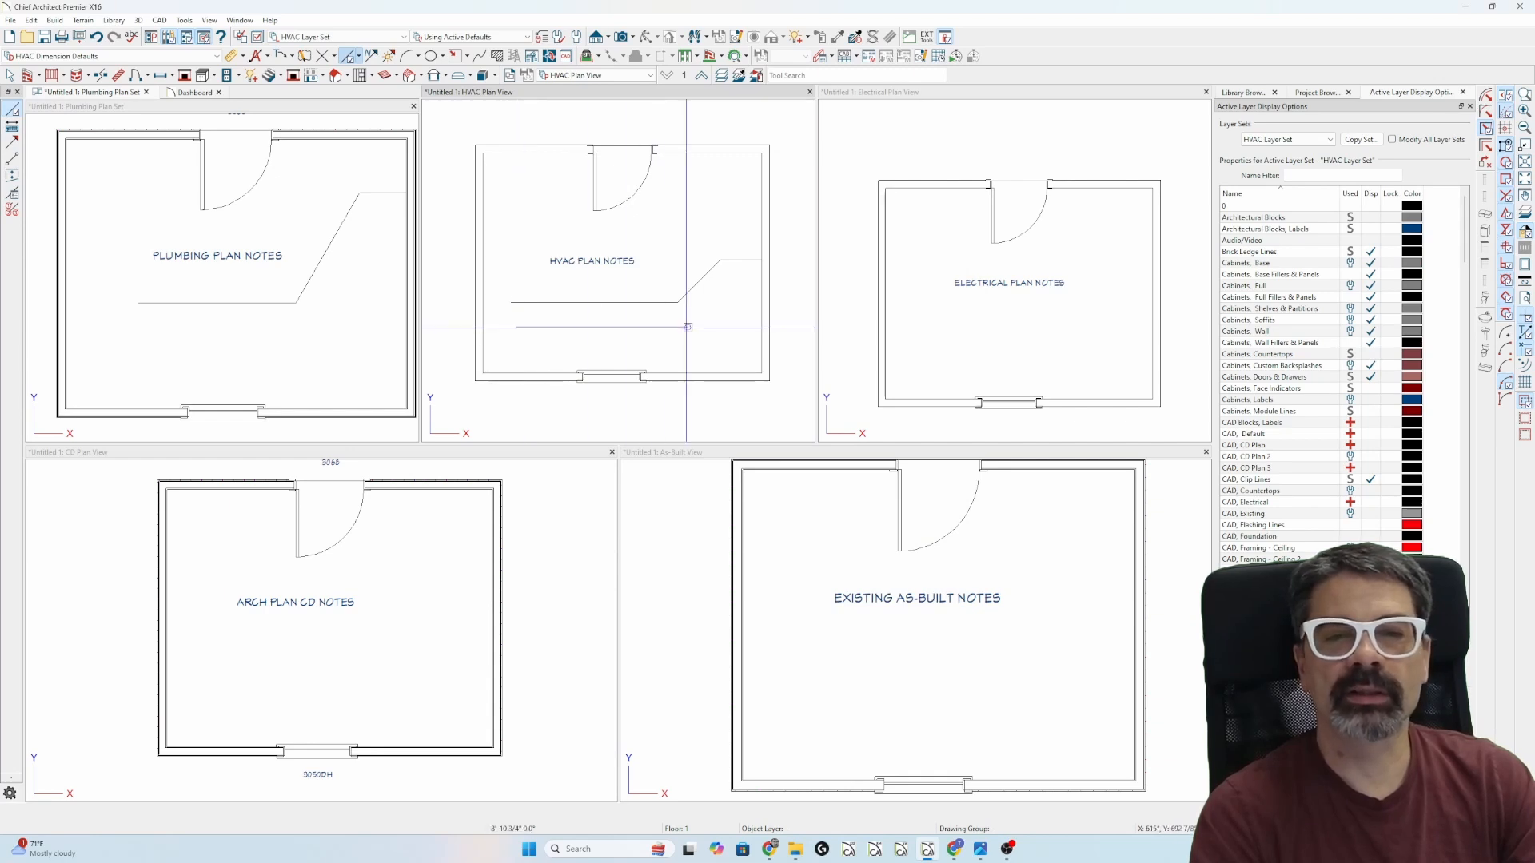
left_click(688, 327)
left_click_drag(730, 285, 762, 286)
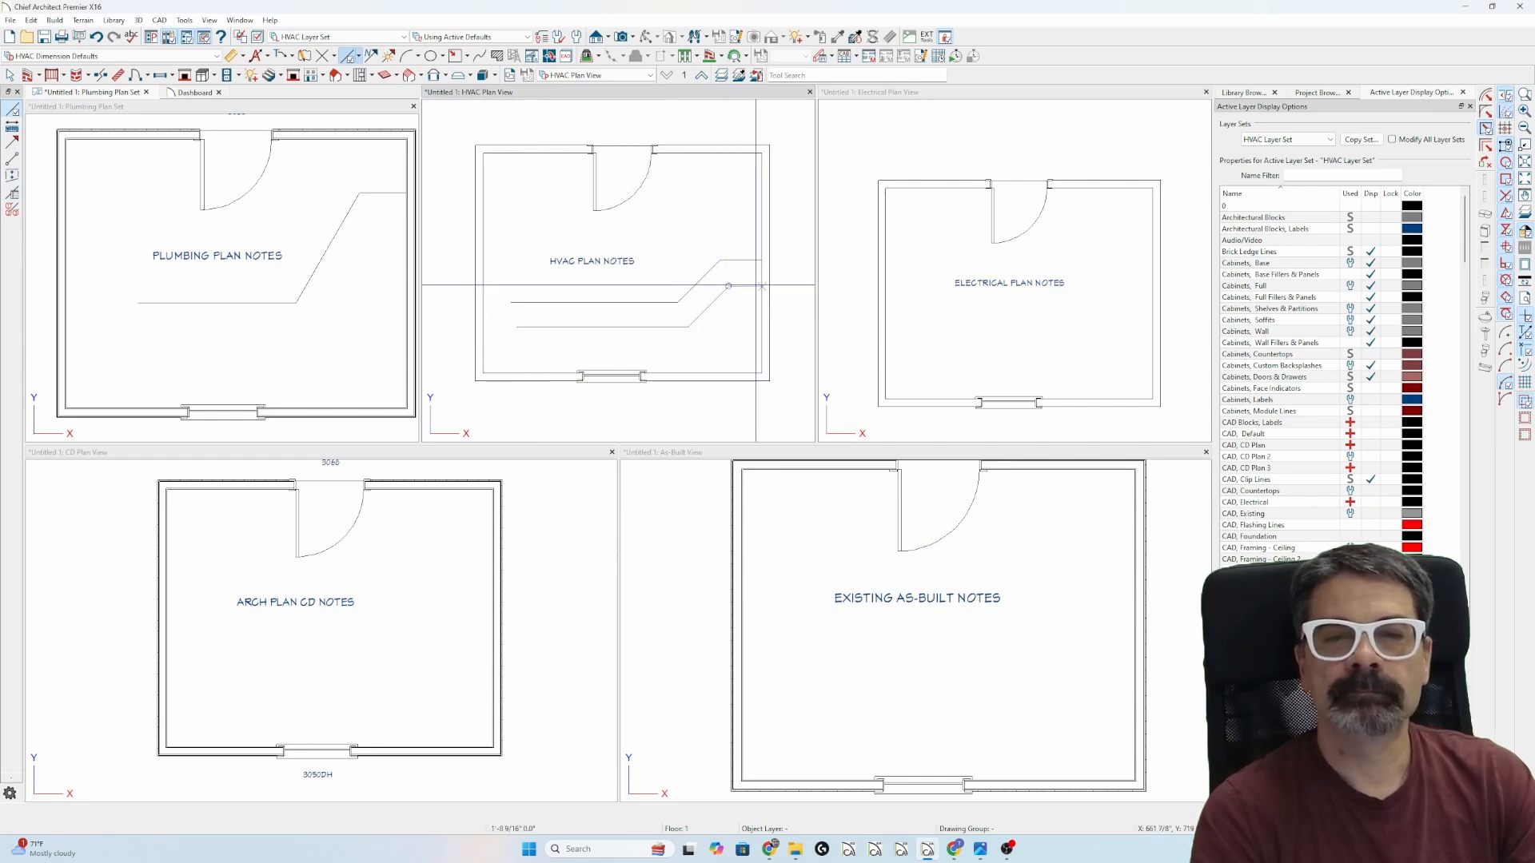
Assign the second stepped line in the HVAC Plan View to the default layer, CAD, Default
double_click(742, 286)
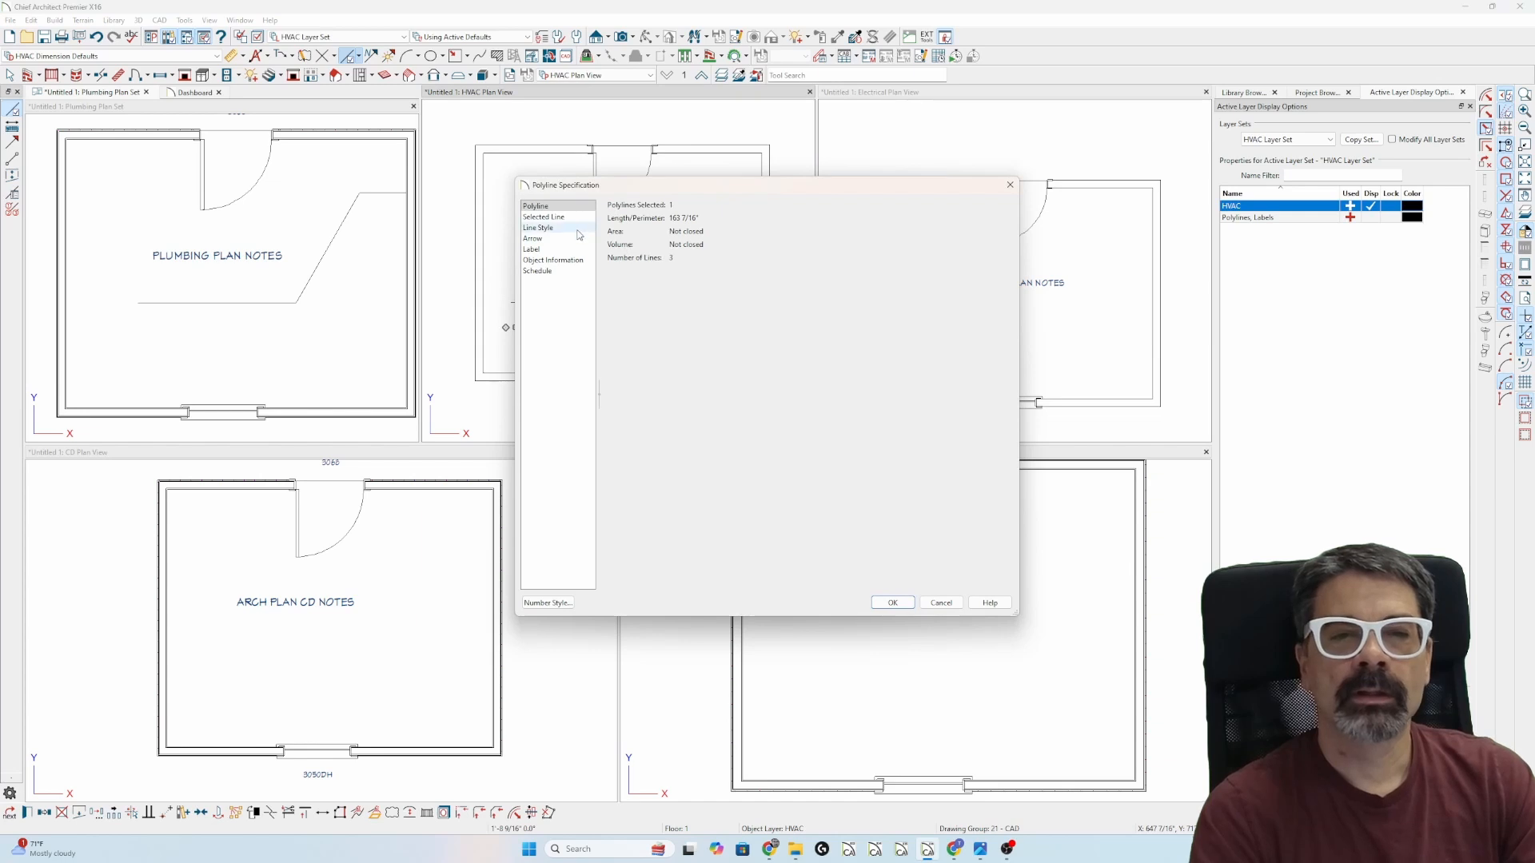
left_click(579, 228)
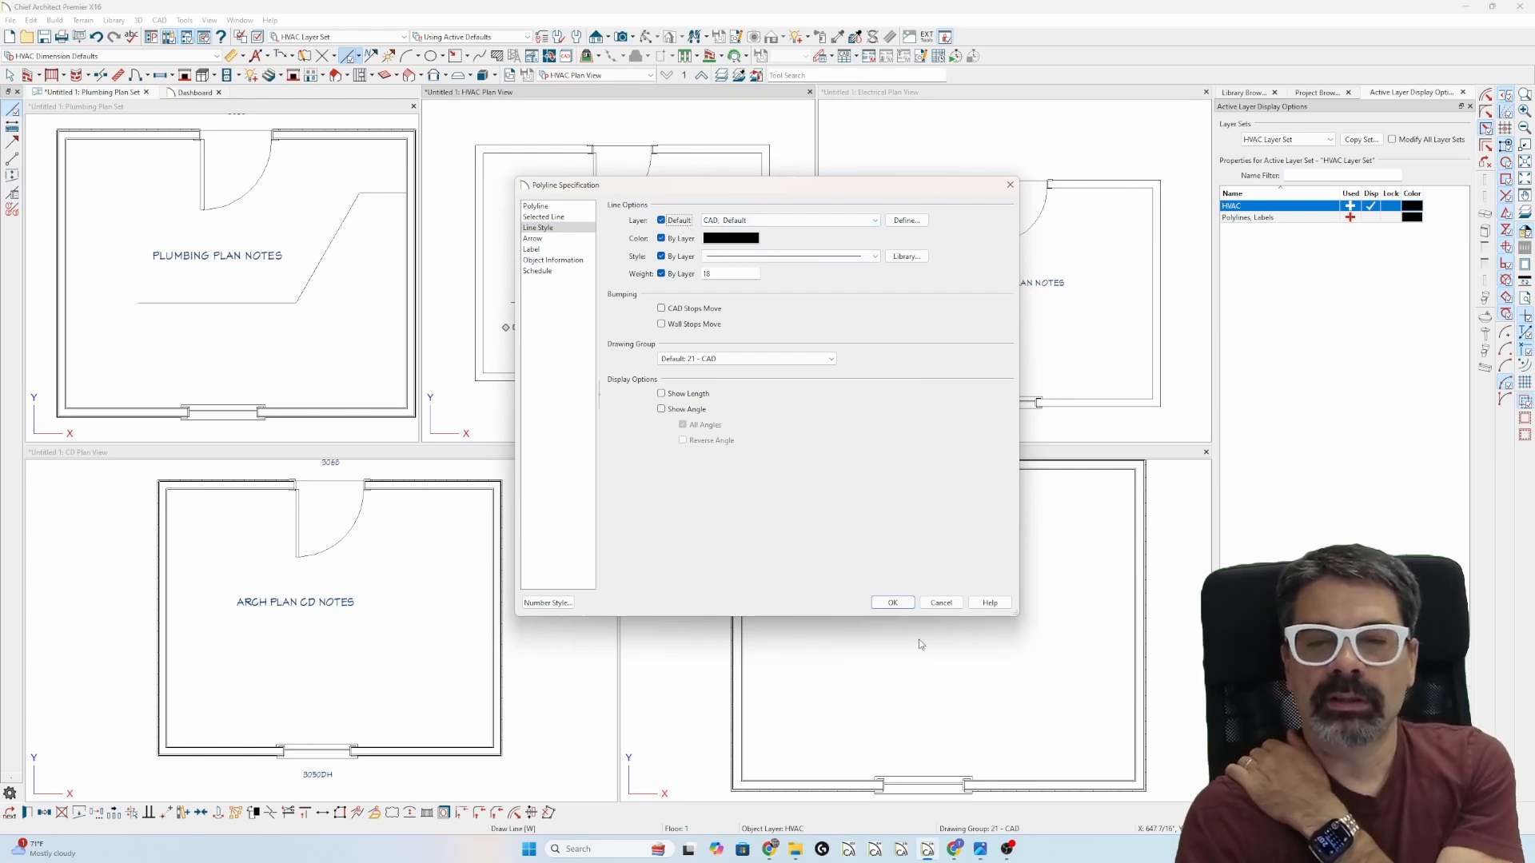
left_click(893, 603)
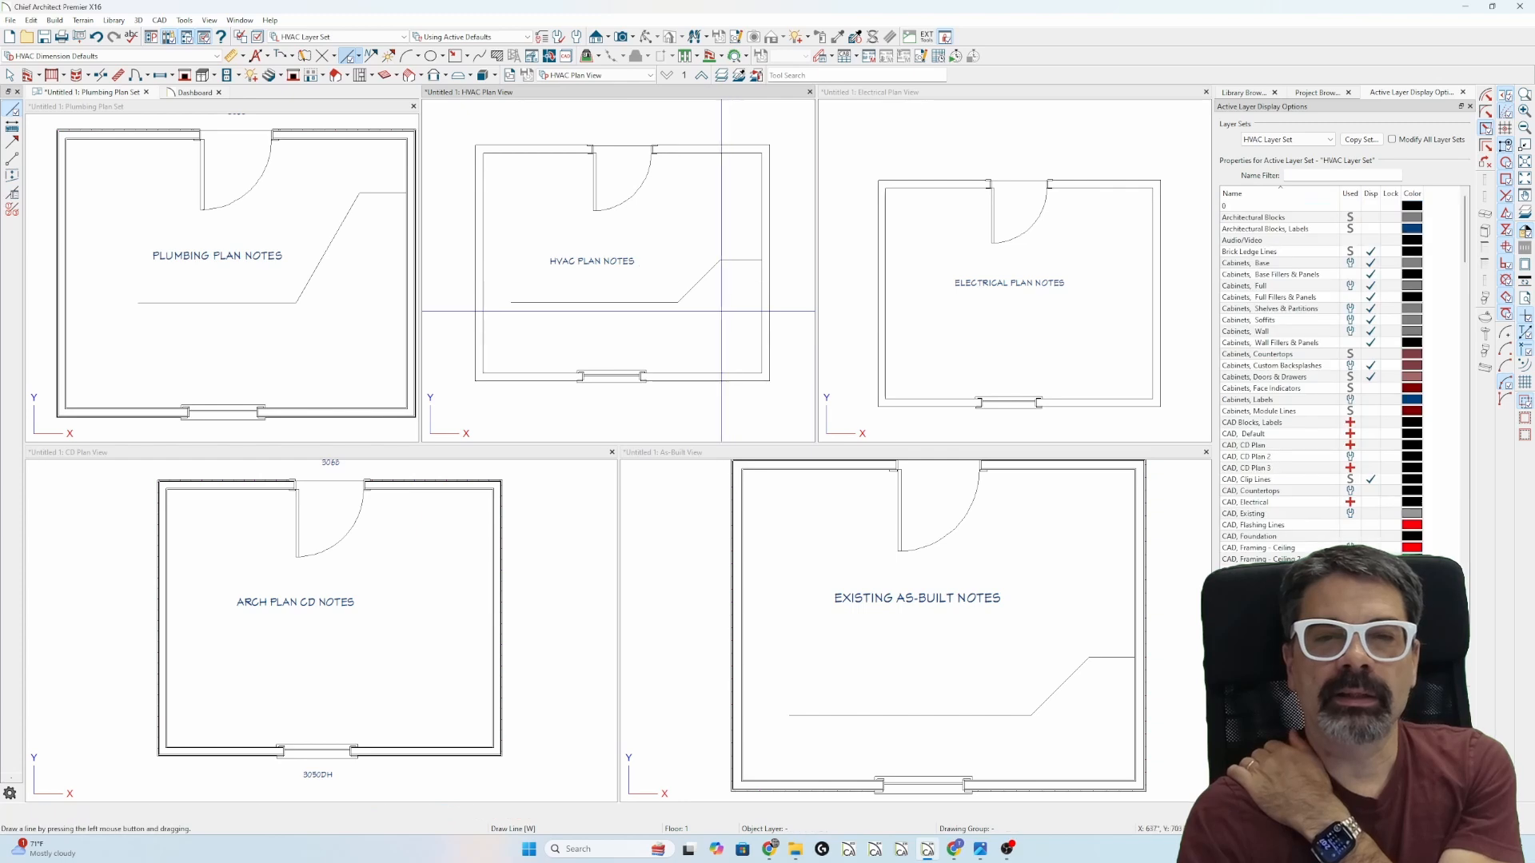
Turn on the display of the CAD, Default layer in the HVAC Layer Set
key("l")
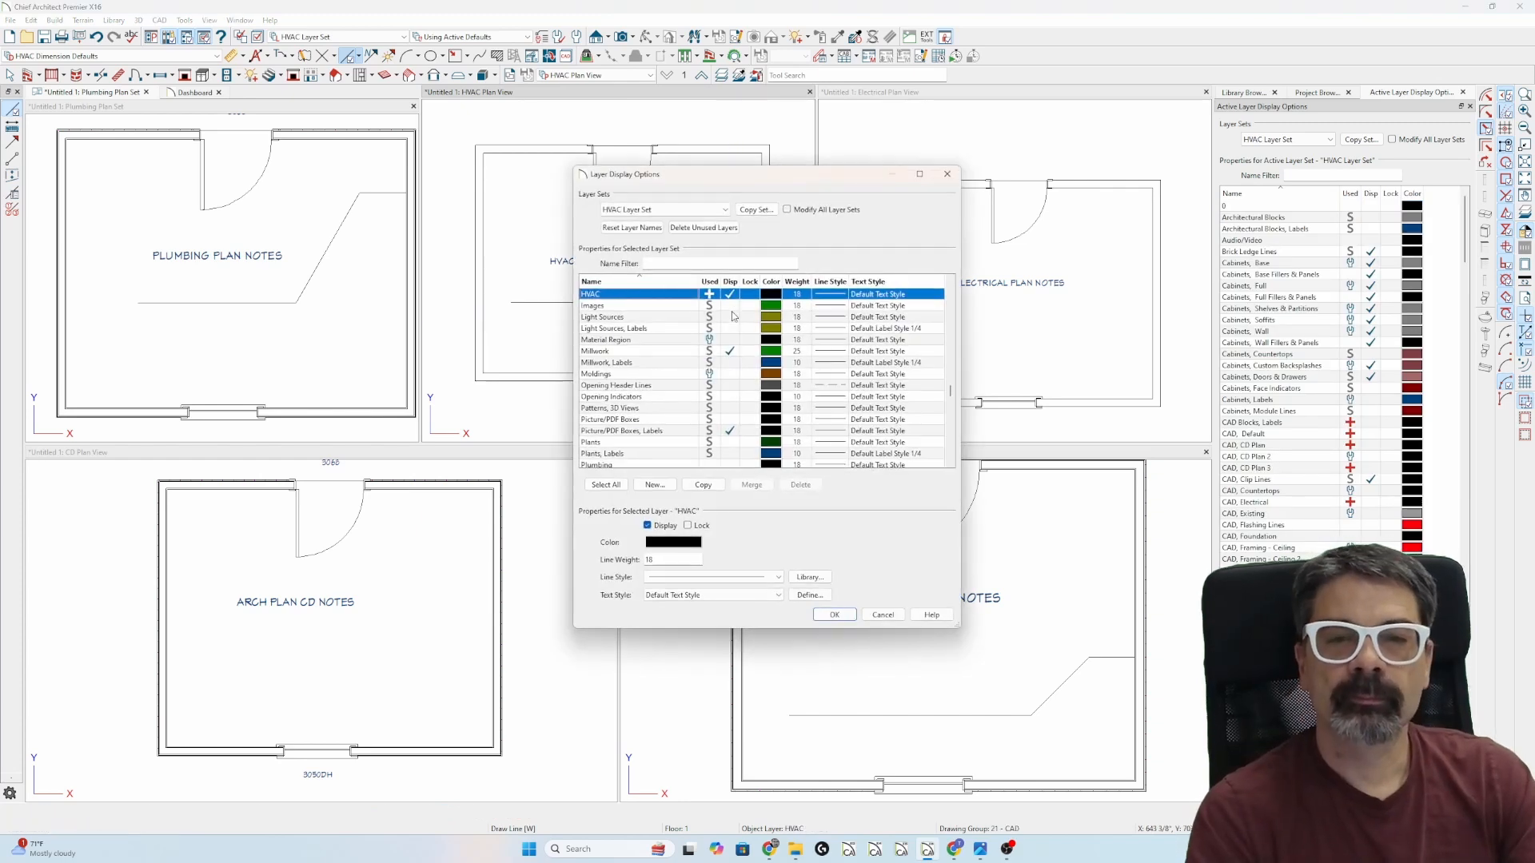
scroll(720, 336, "up", 20)
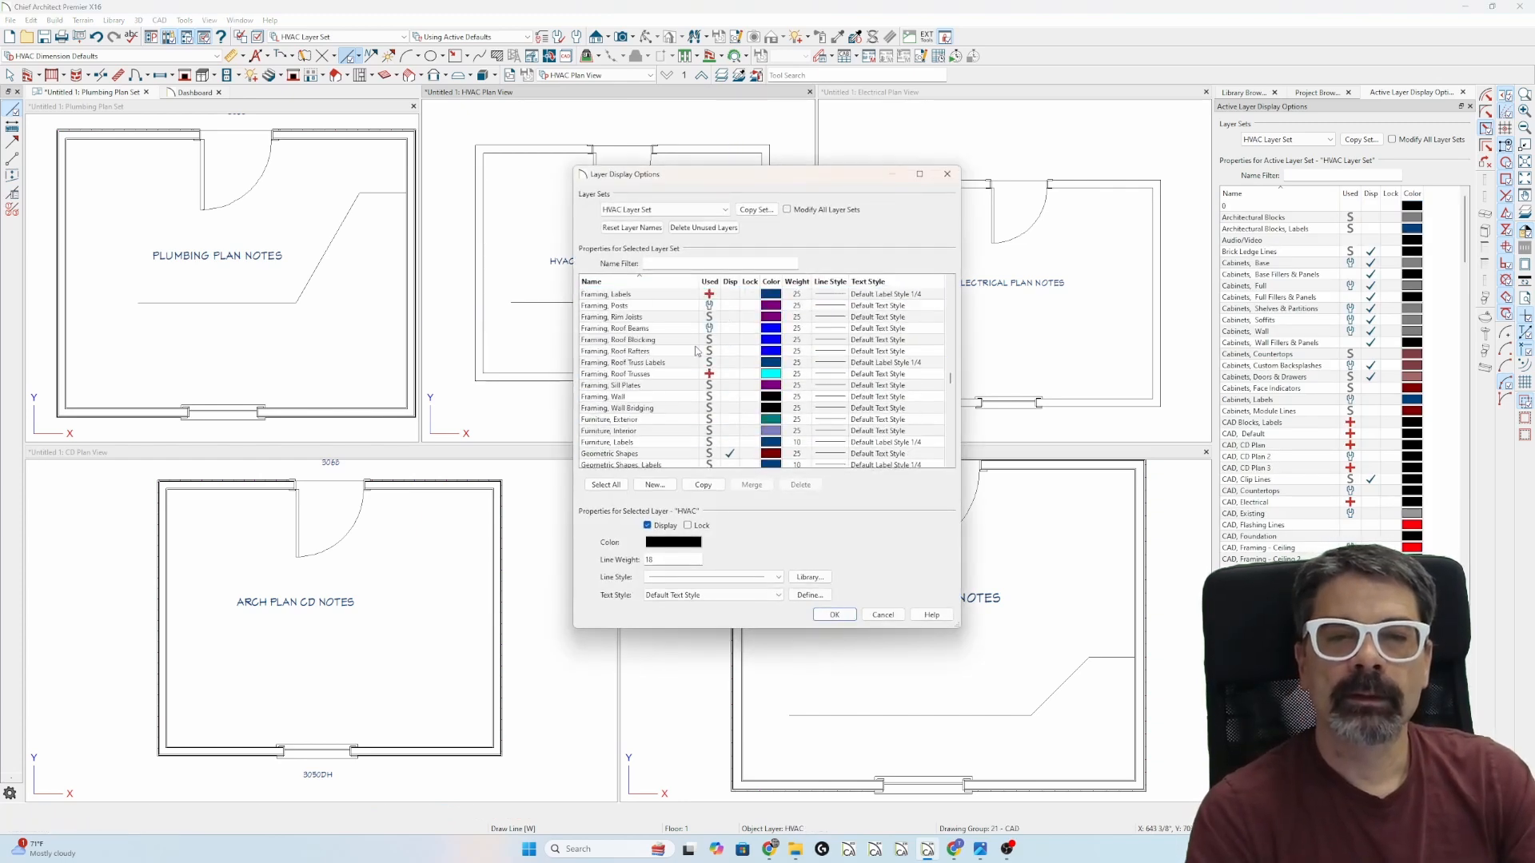
scroll(697, 351, "up", 8)
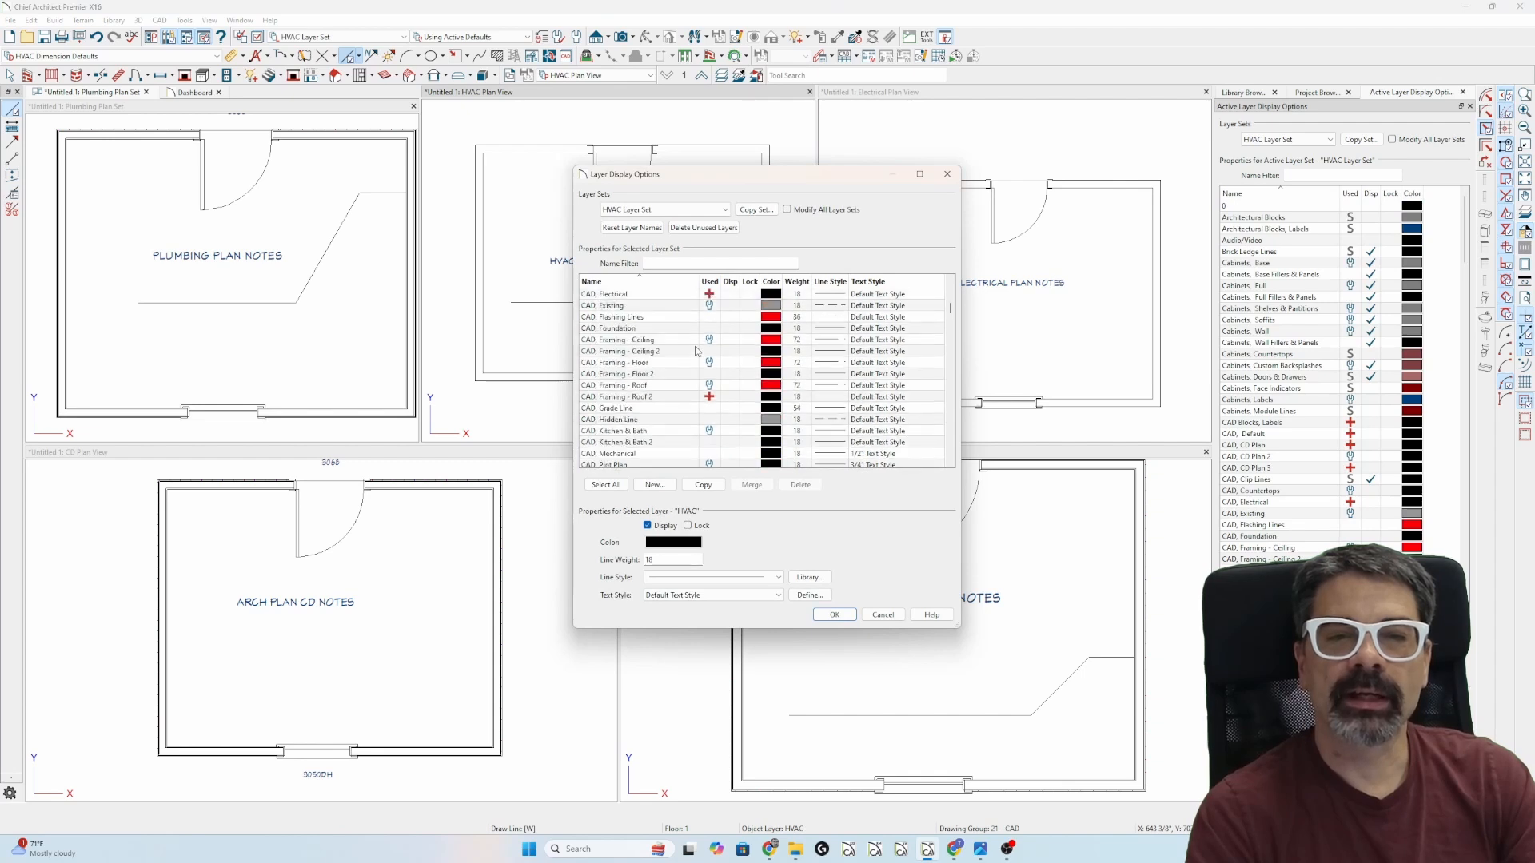
left_click(734, 329)
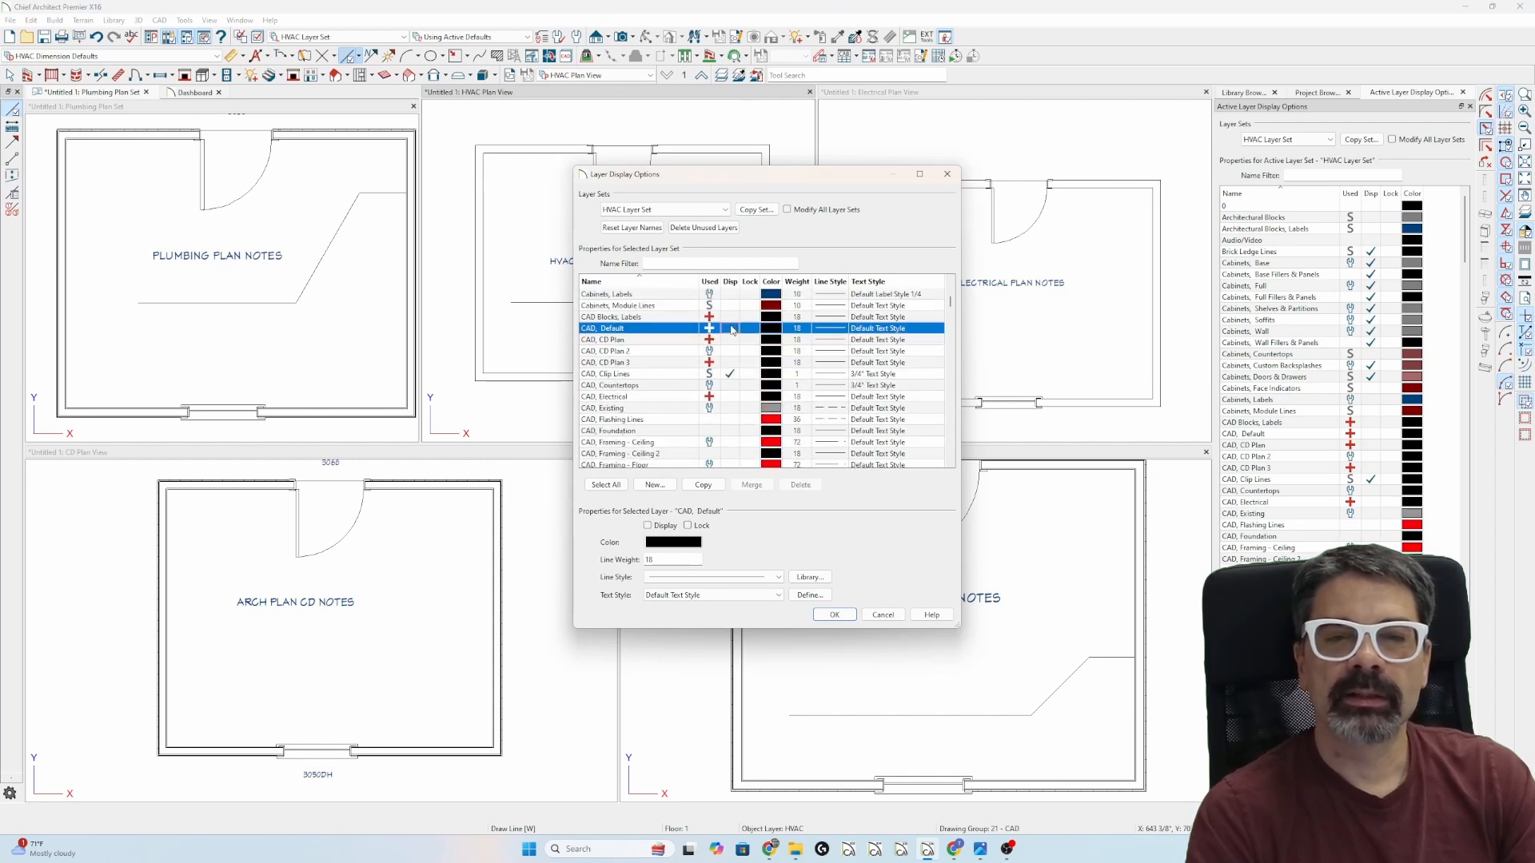
key("Return")
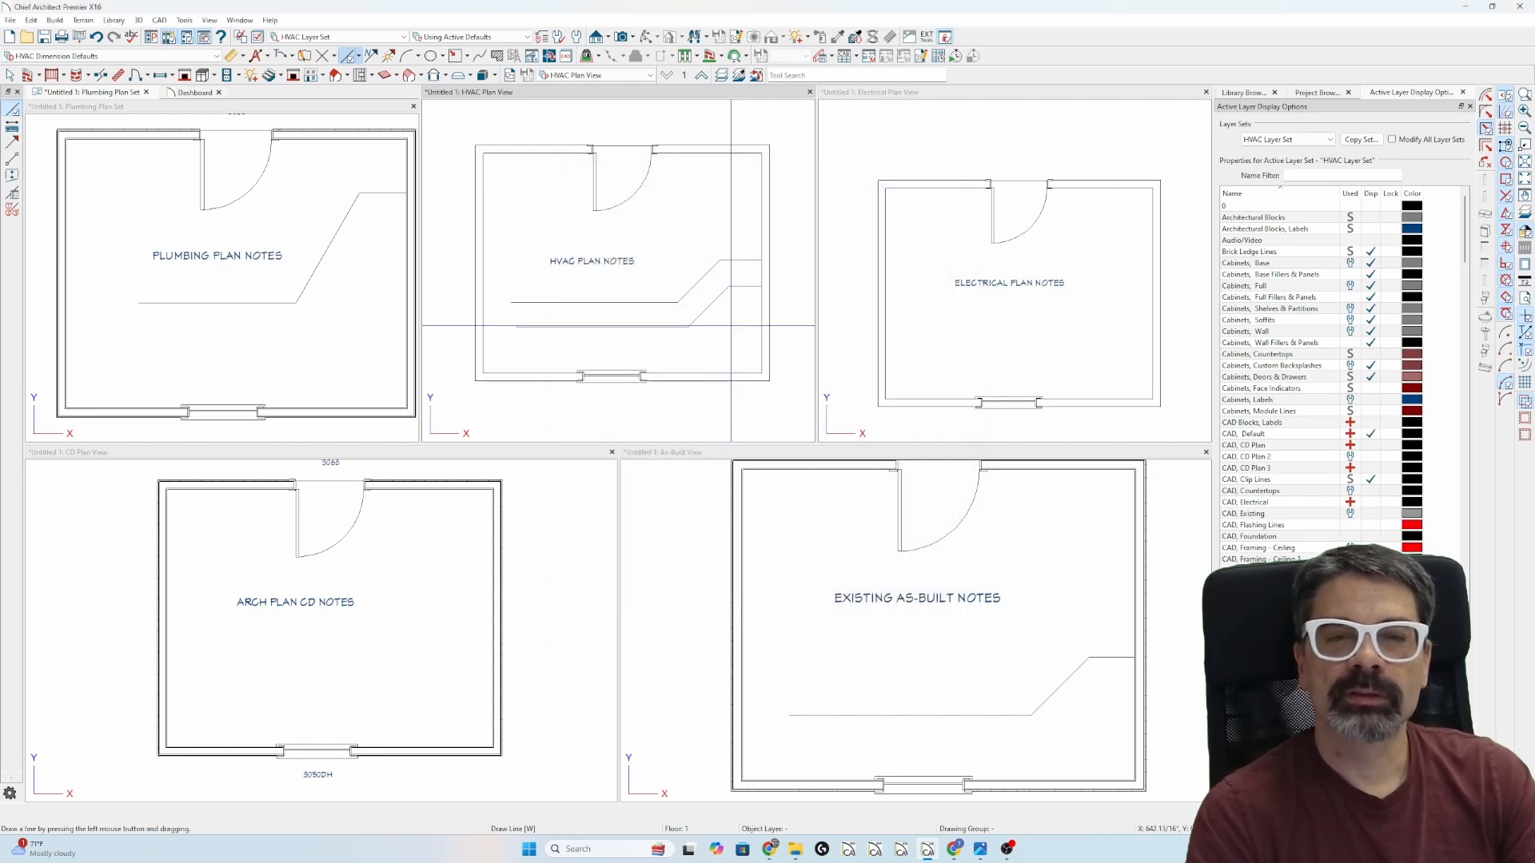
Delete the second, lower stepped line from the HVAC Plan View
left_click(702, 312)
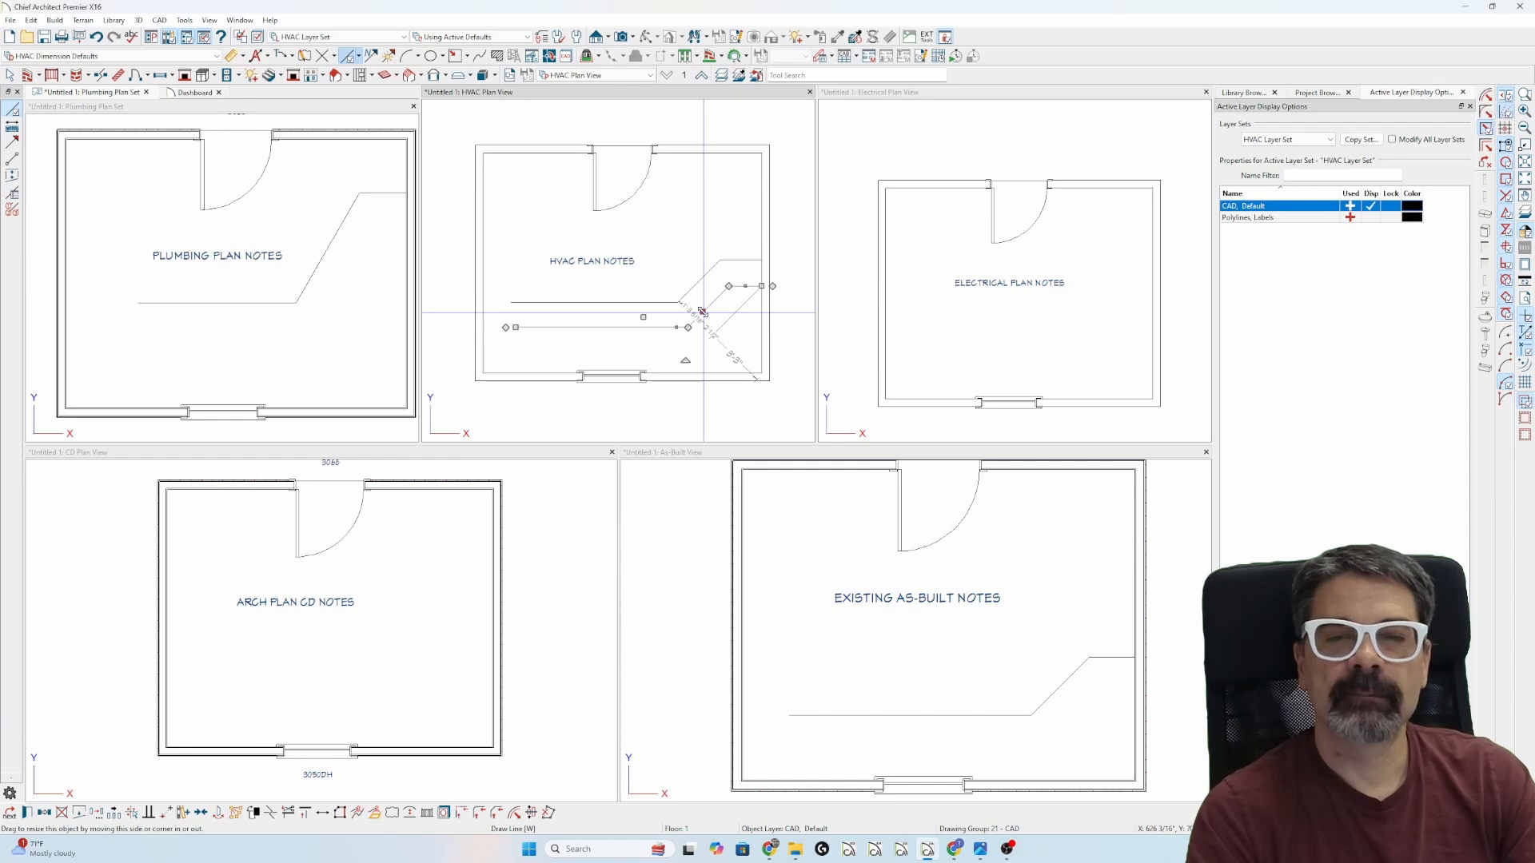
key("Escape")
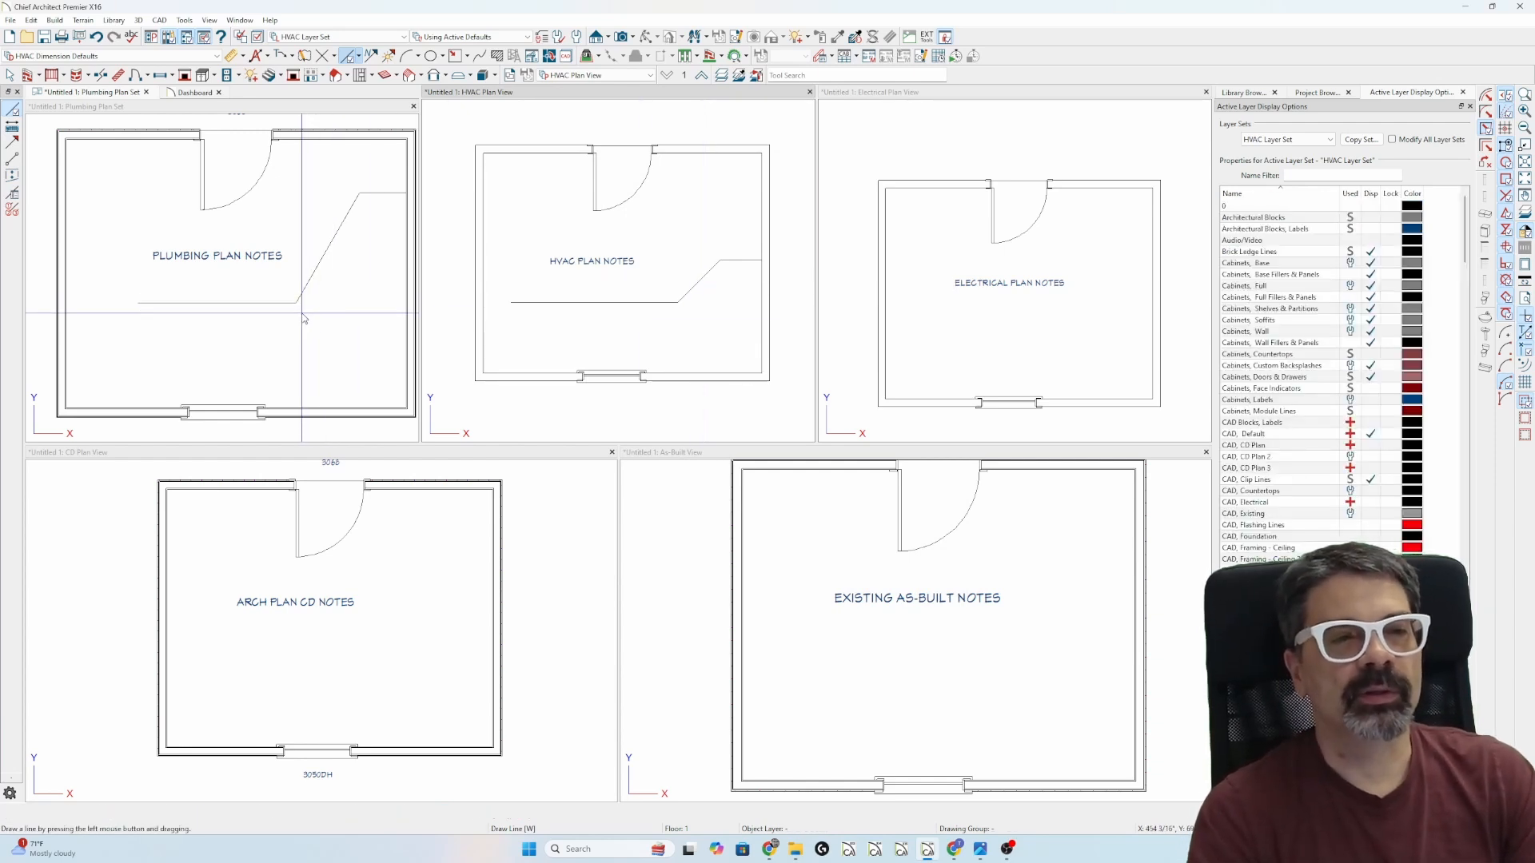
Compare the Plumbing and HVAC views and check the CAD, Default layer's display in the HVAC Layer Set
left_click(282, 329)
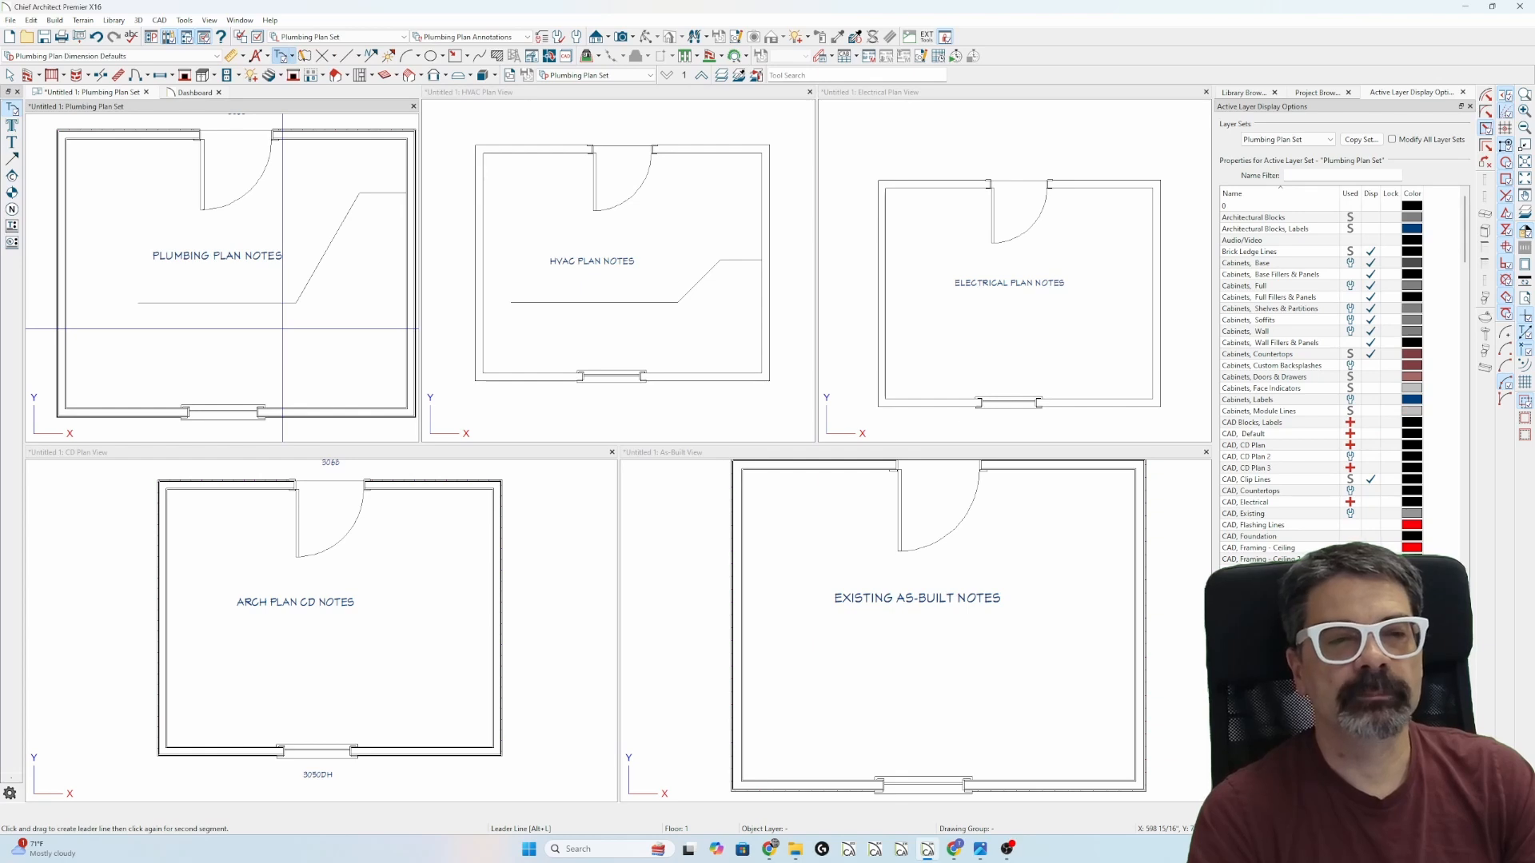
left_click(729, 323)
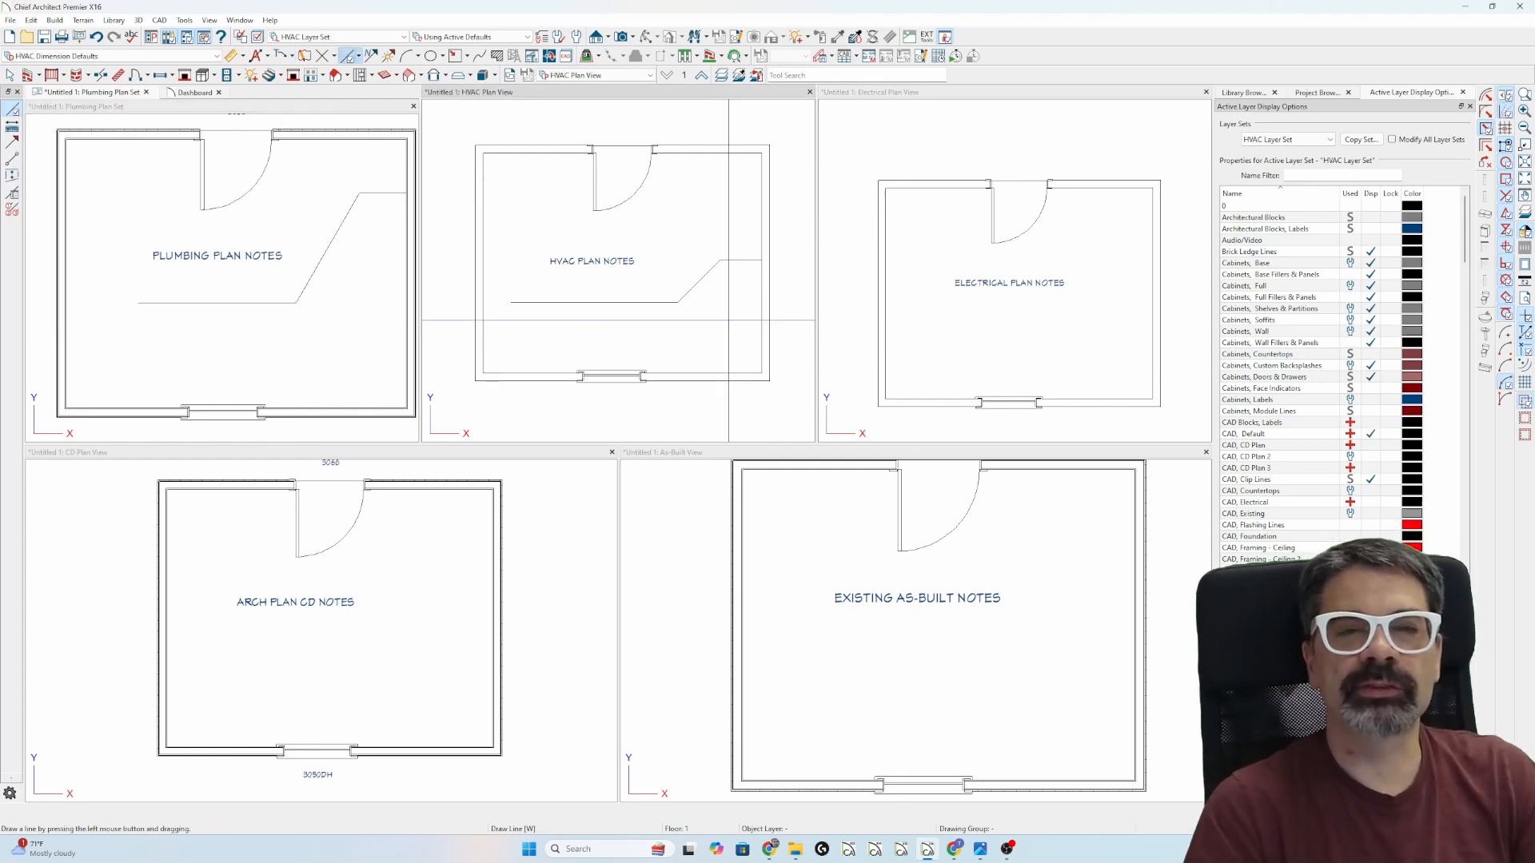
key("l")
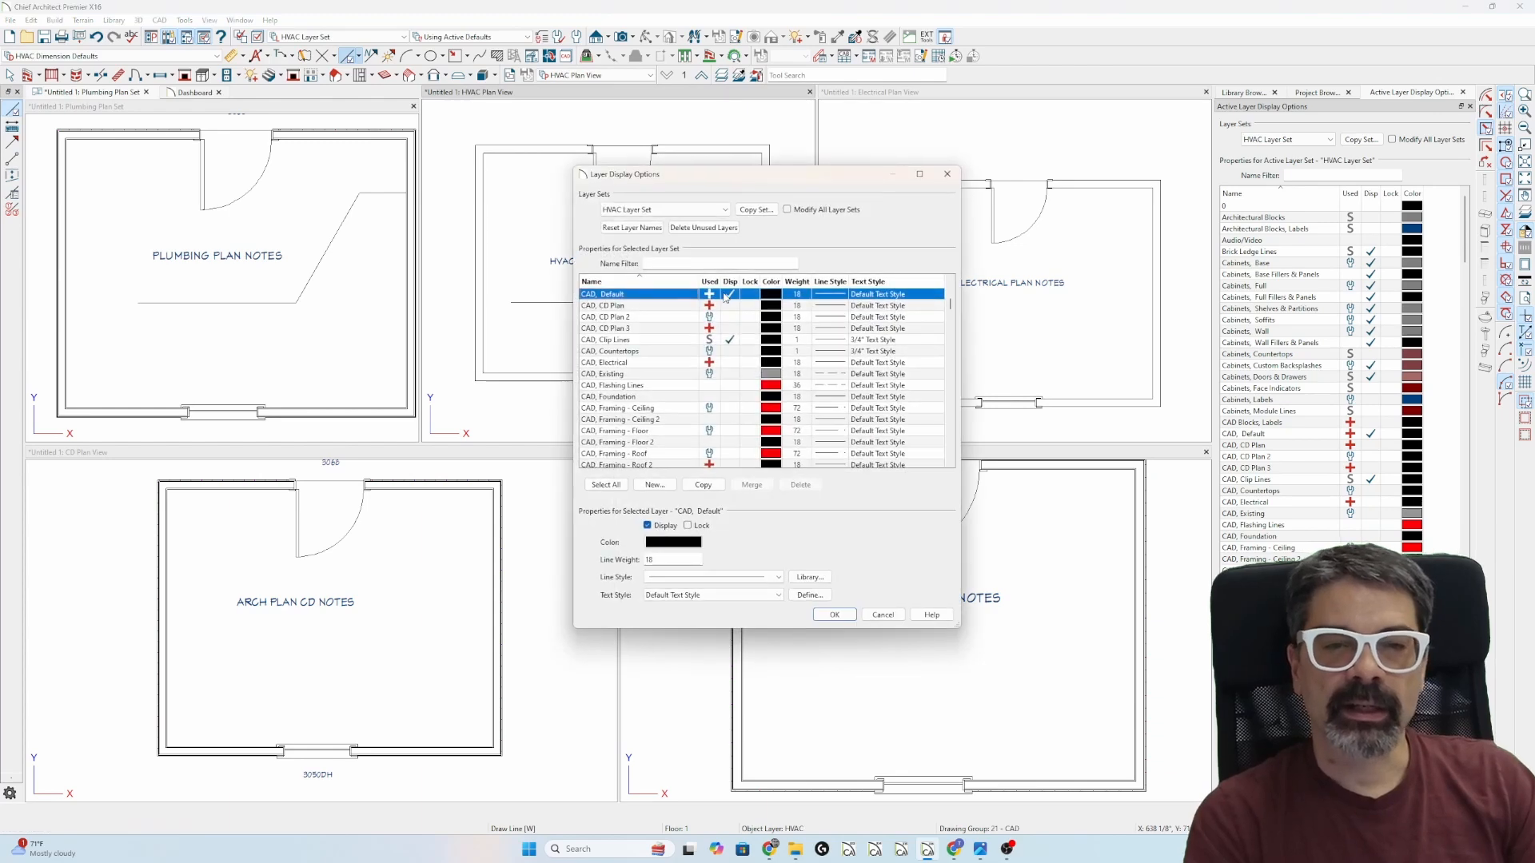
key("Escape")
Close the Electrical, As-Built and CD plan views, keeping the Plumbing and HVAC views framed side by side
left_click(1205, 93)
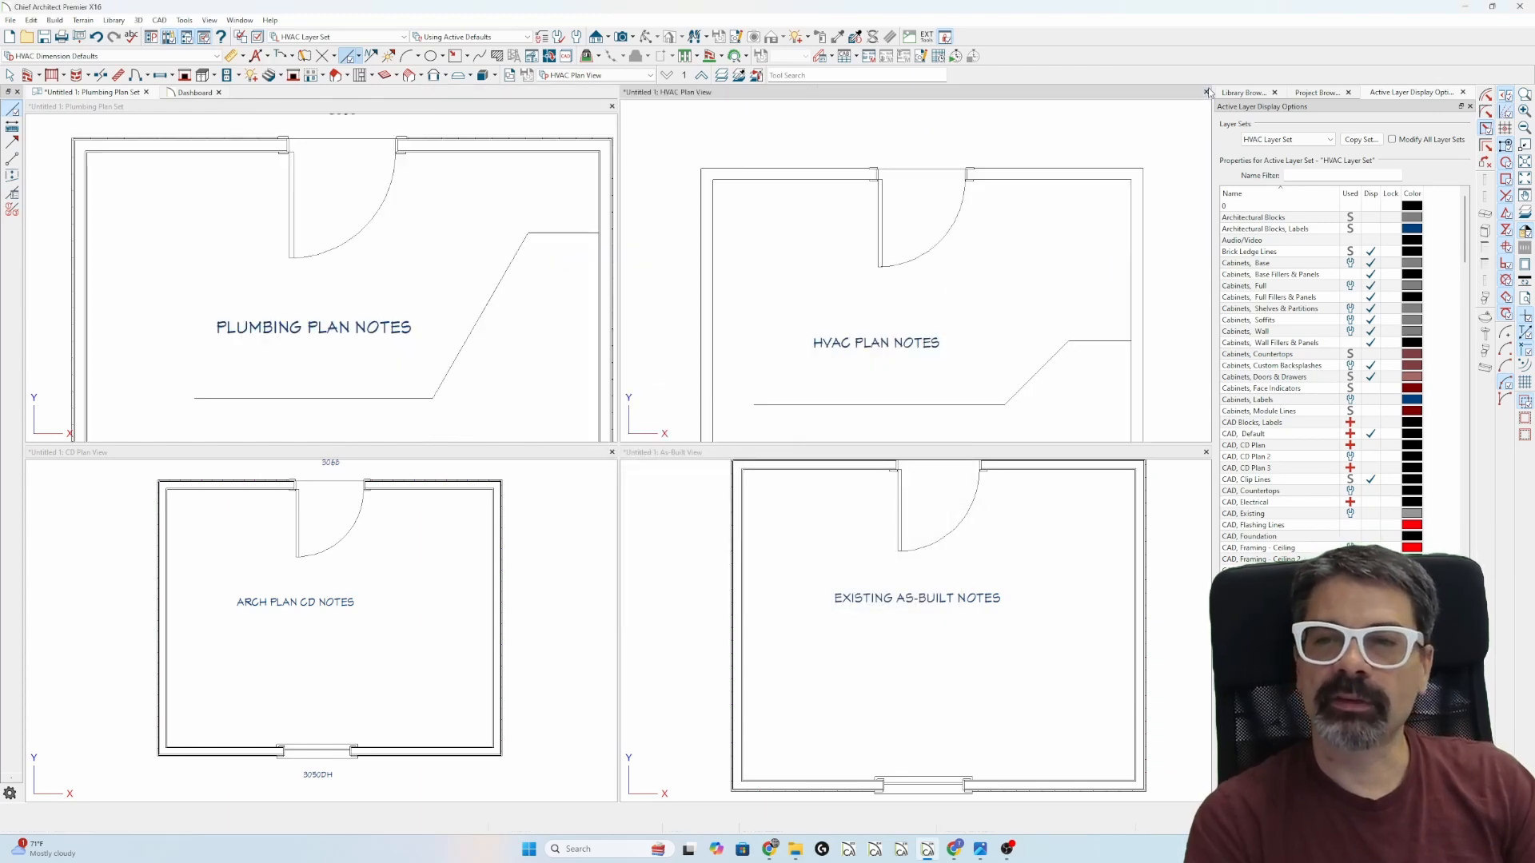
left_click(1206, 454)
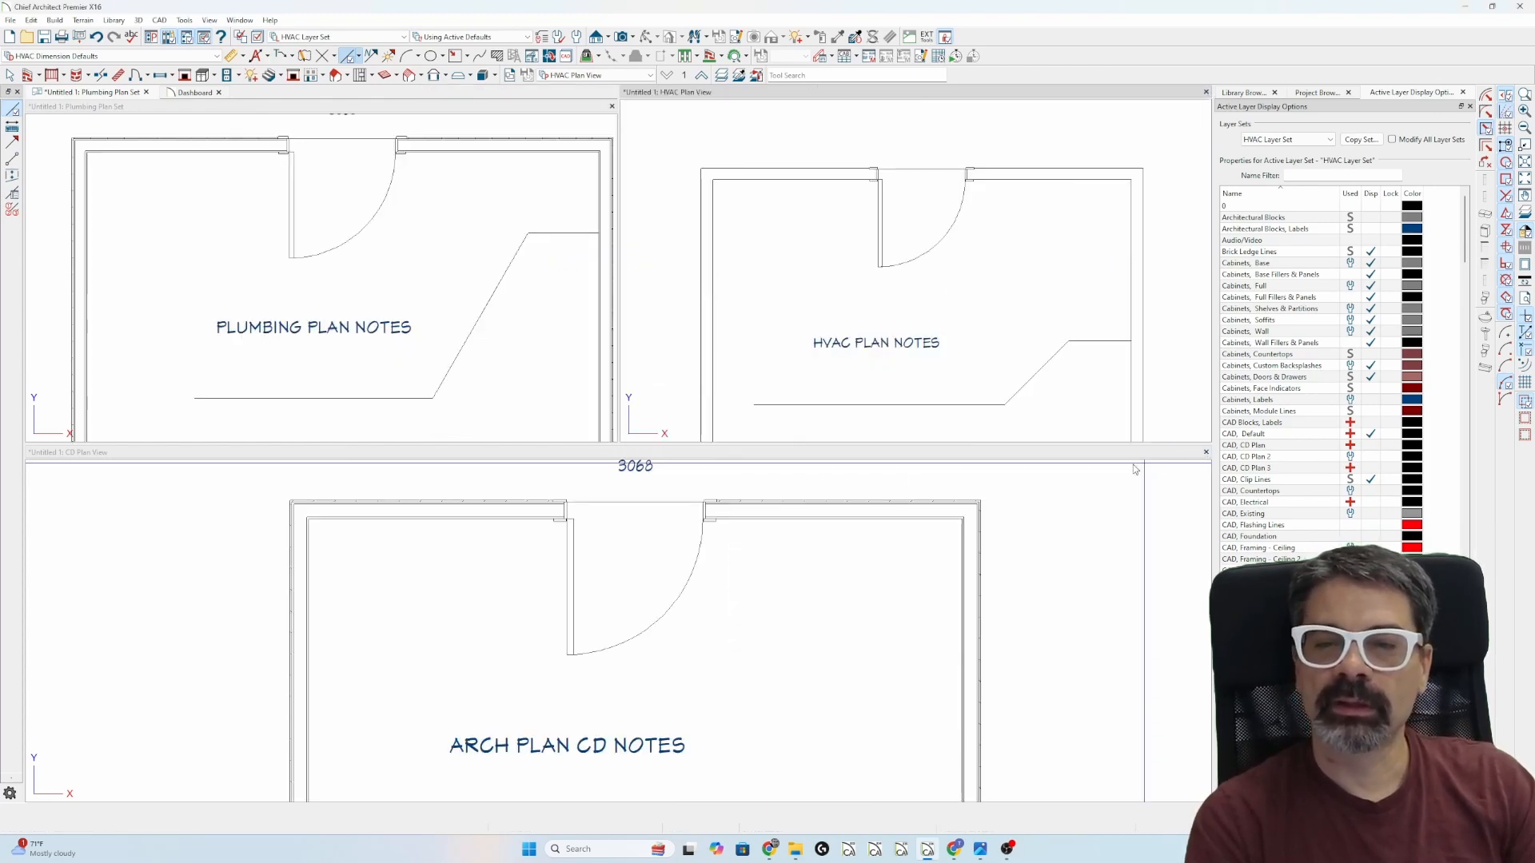
left_click(1207, 453)
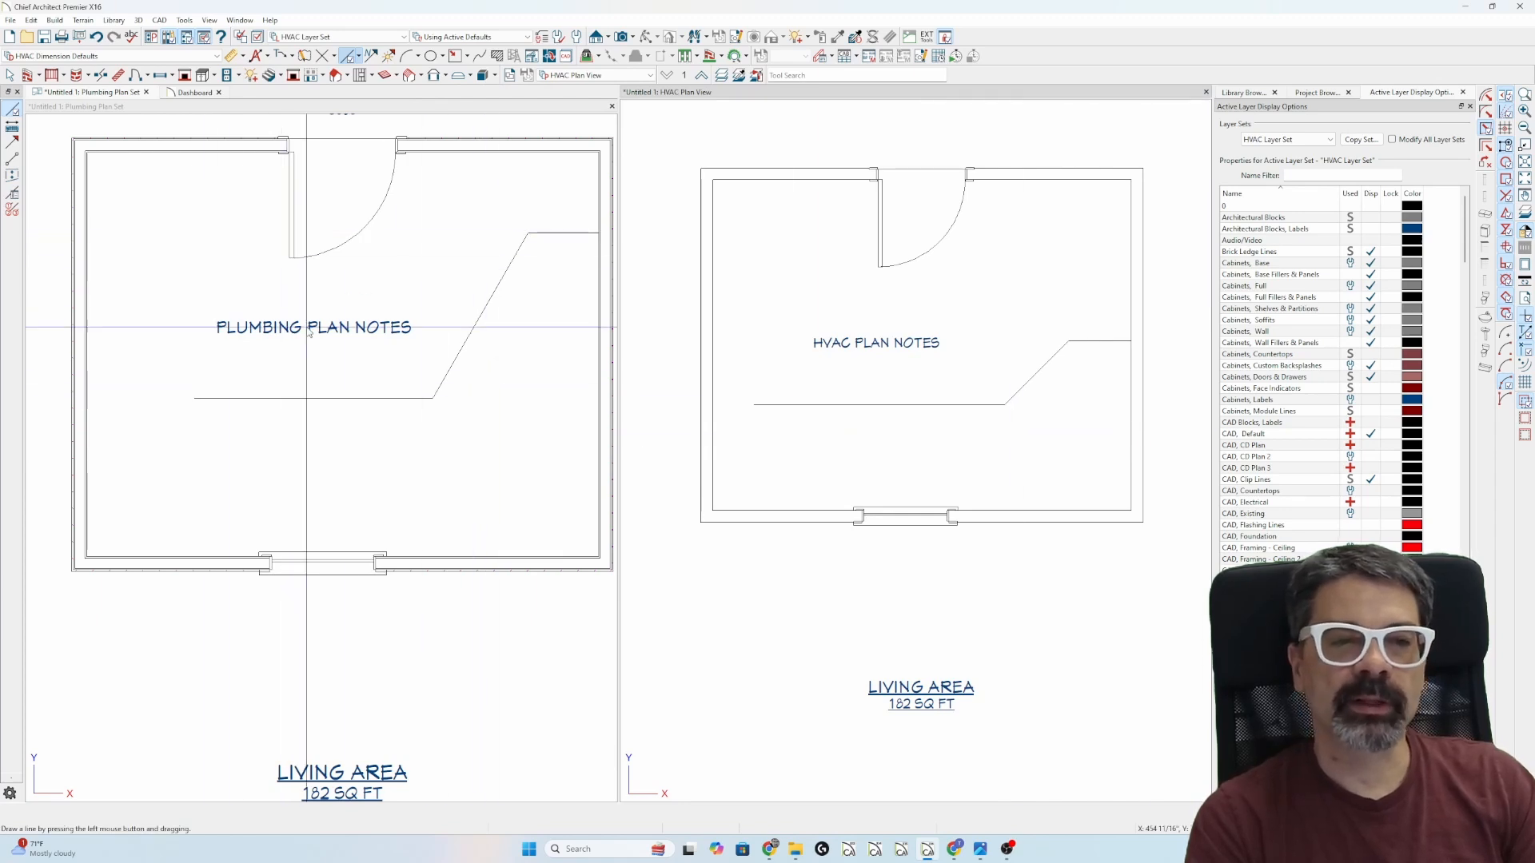
mouse_move(301, 328)
middle_mouse_down()
mouse_move(198, 387)
mouse_move(265, 379)
middle_mouse_up()
left_click(367, 322)
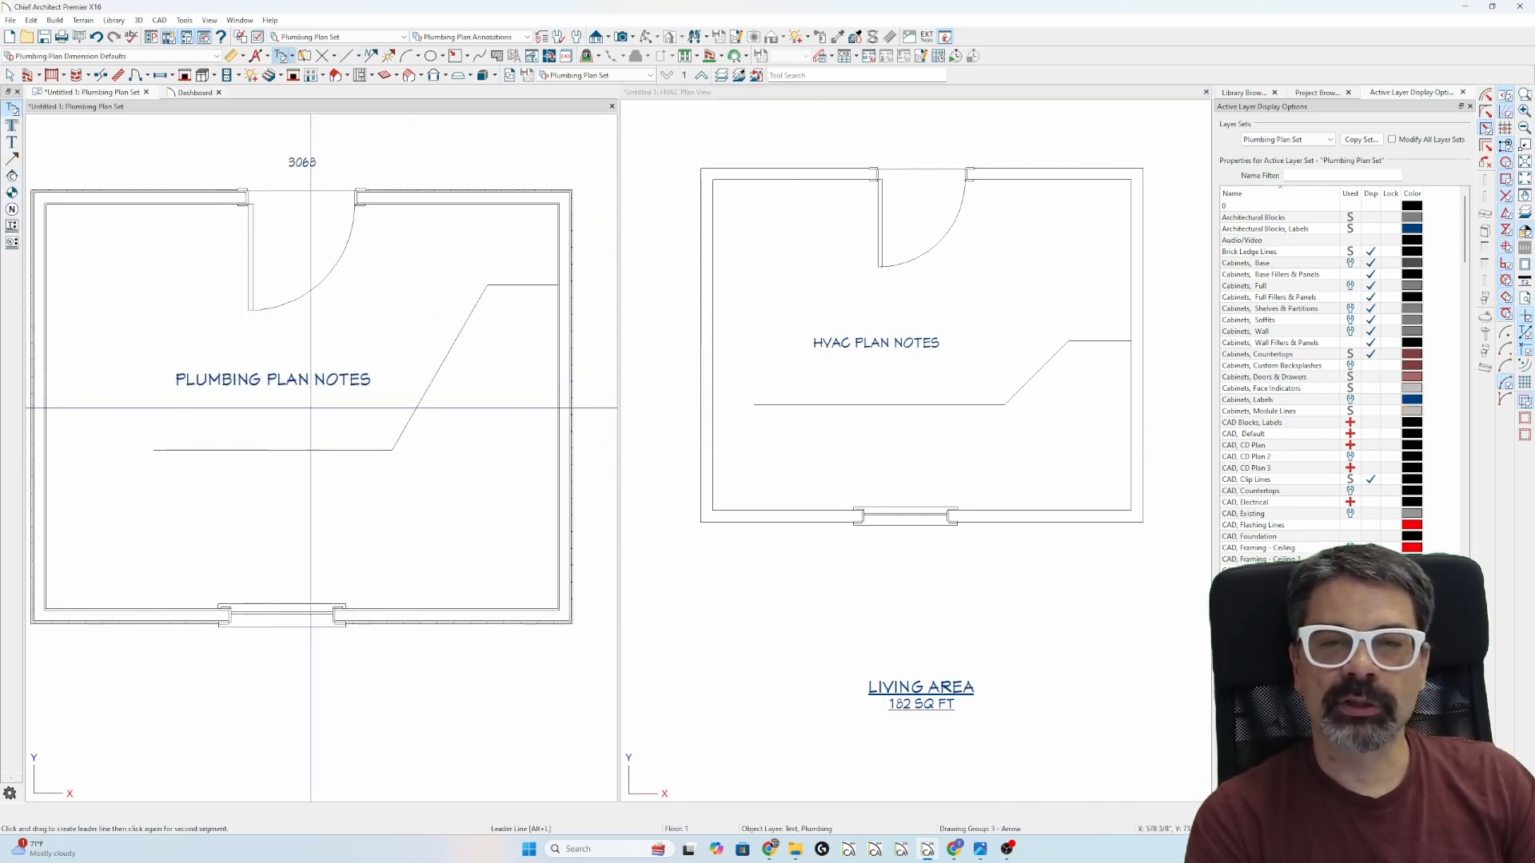
middle_click_drag(844, 249, 831, 294)
scroll(832, 294, "up", 1)
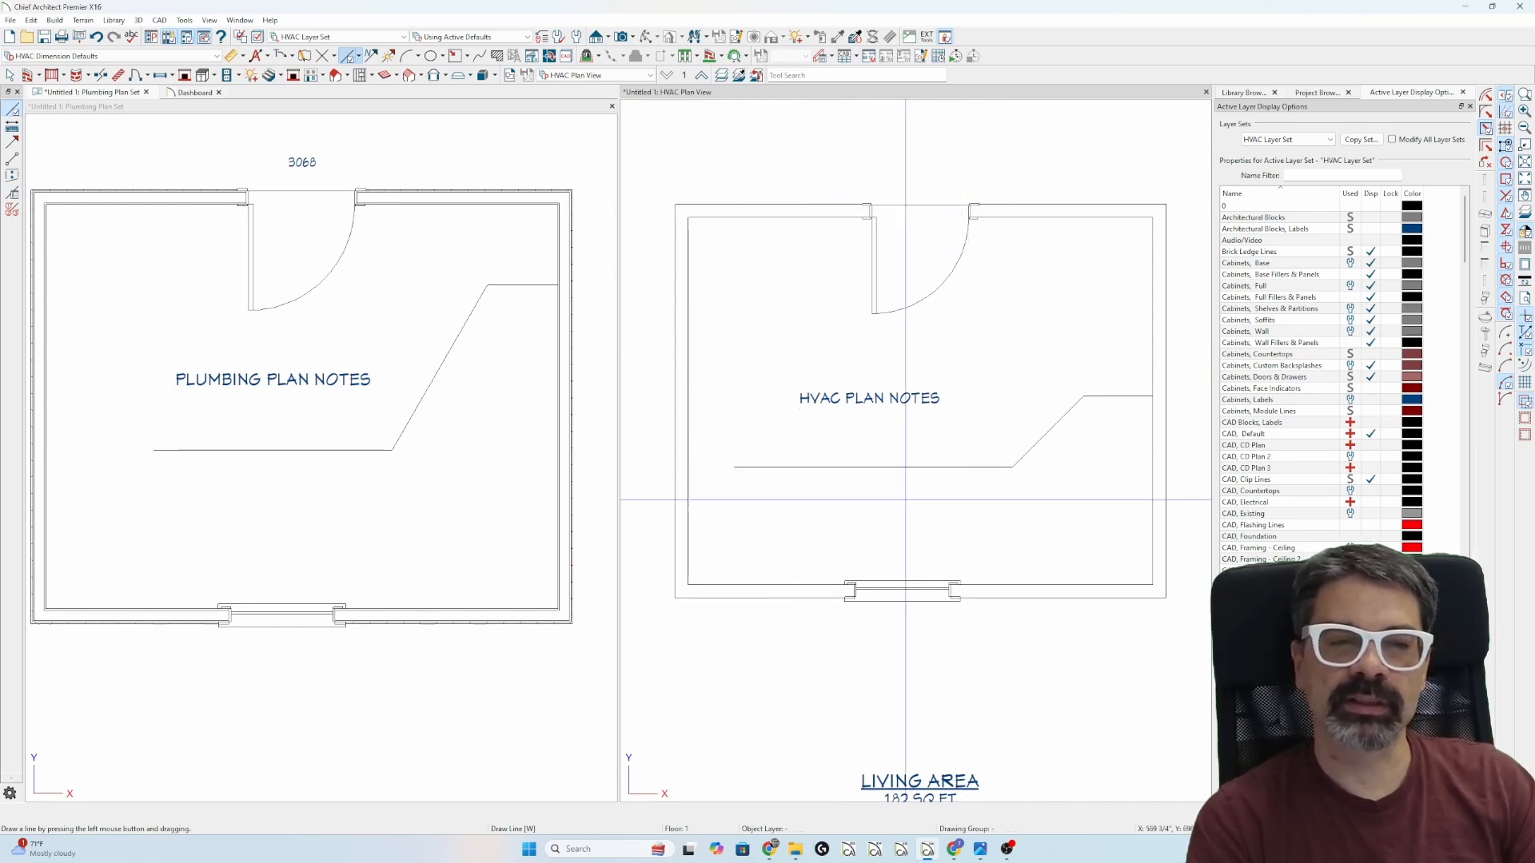
Copy the CAD, Plumbing layer, rename the copy to CAD, HVAC 2, and turn on its display in the HVAC Layer Set
key("l")
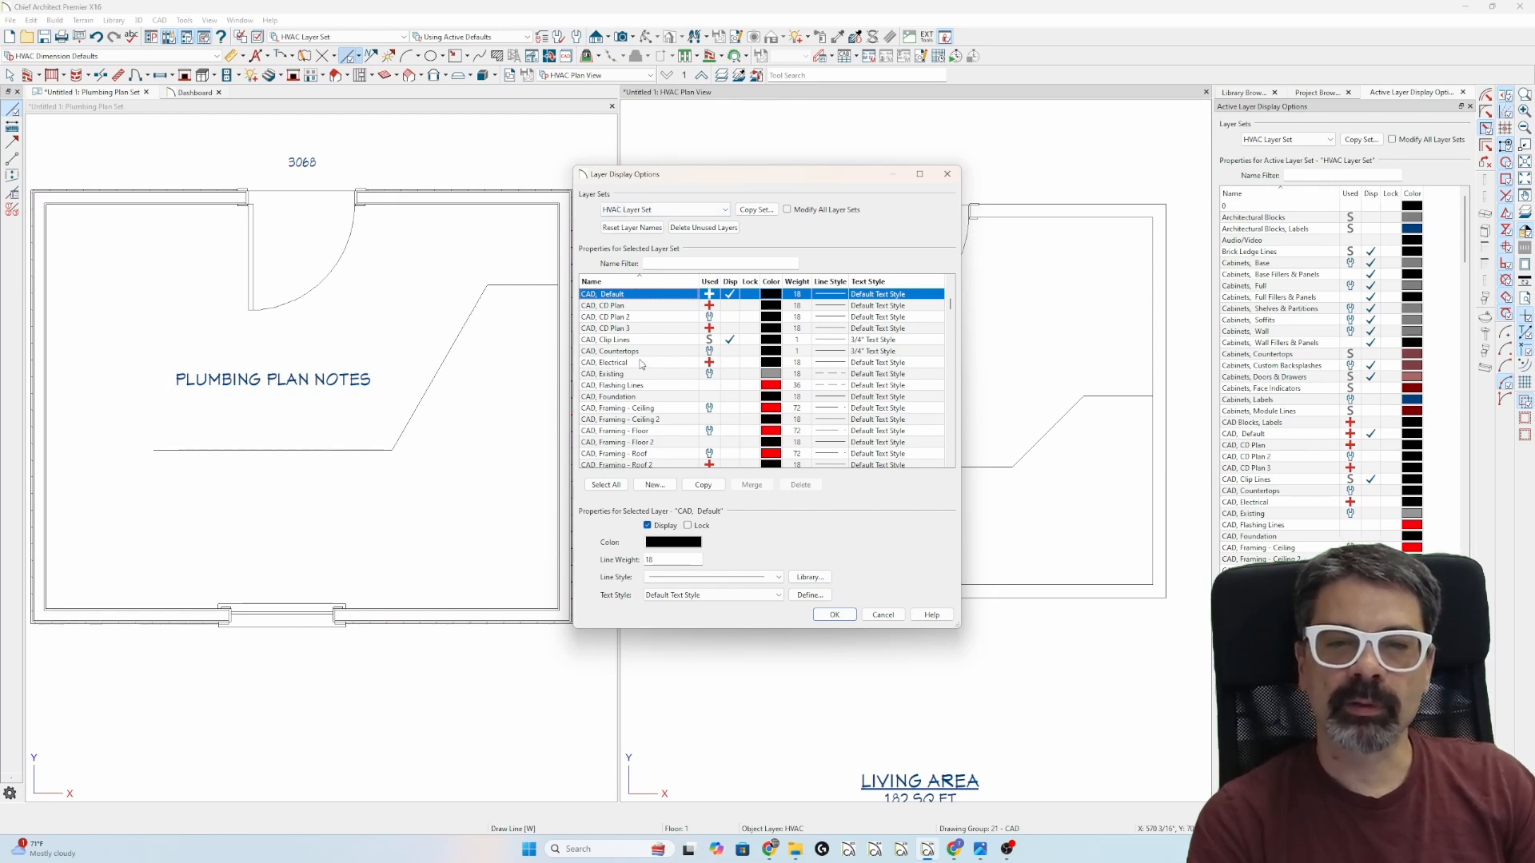
scroll(641, 364, "down", 4)
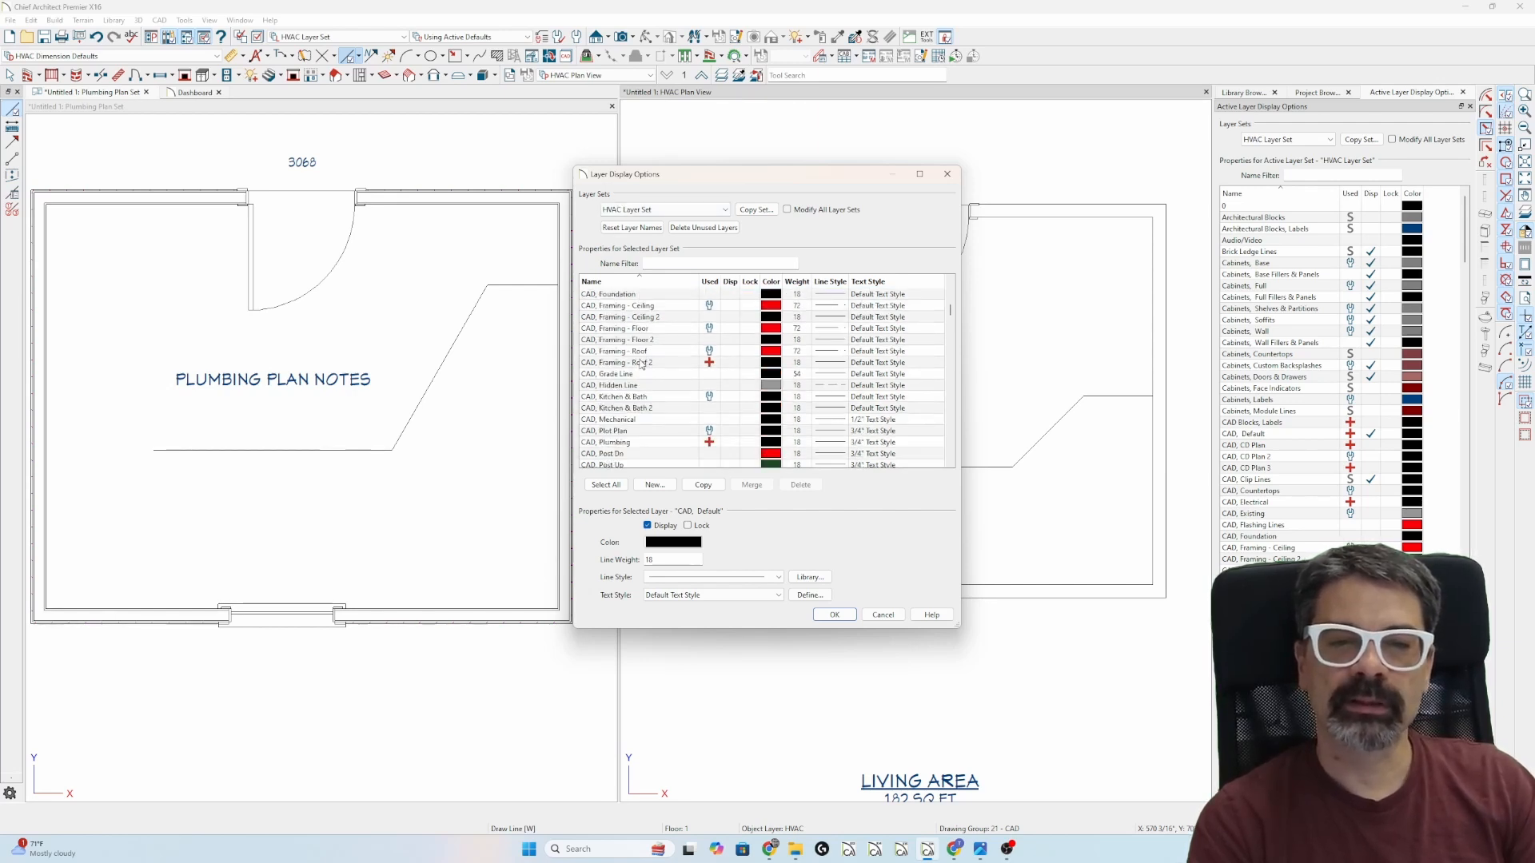
left_click(640, 410)
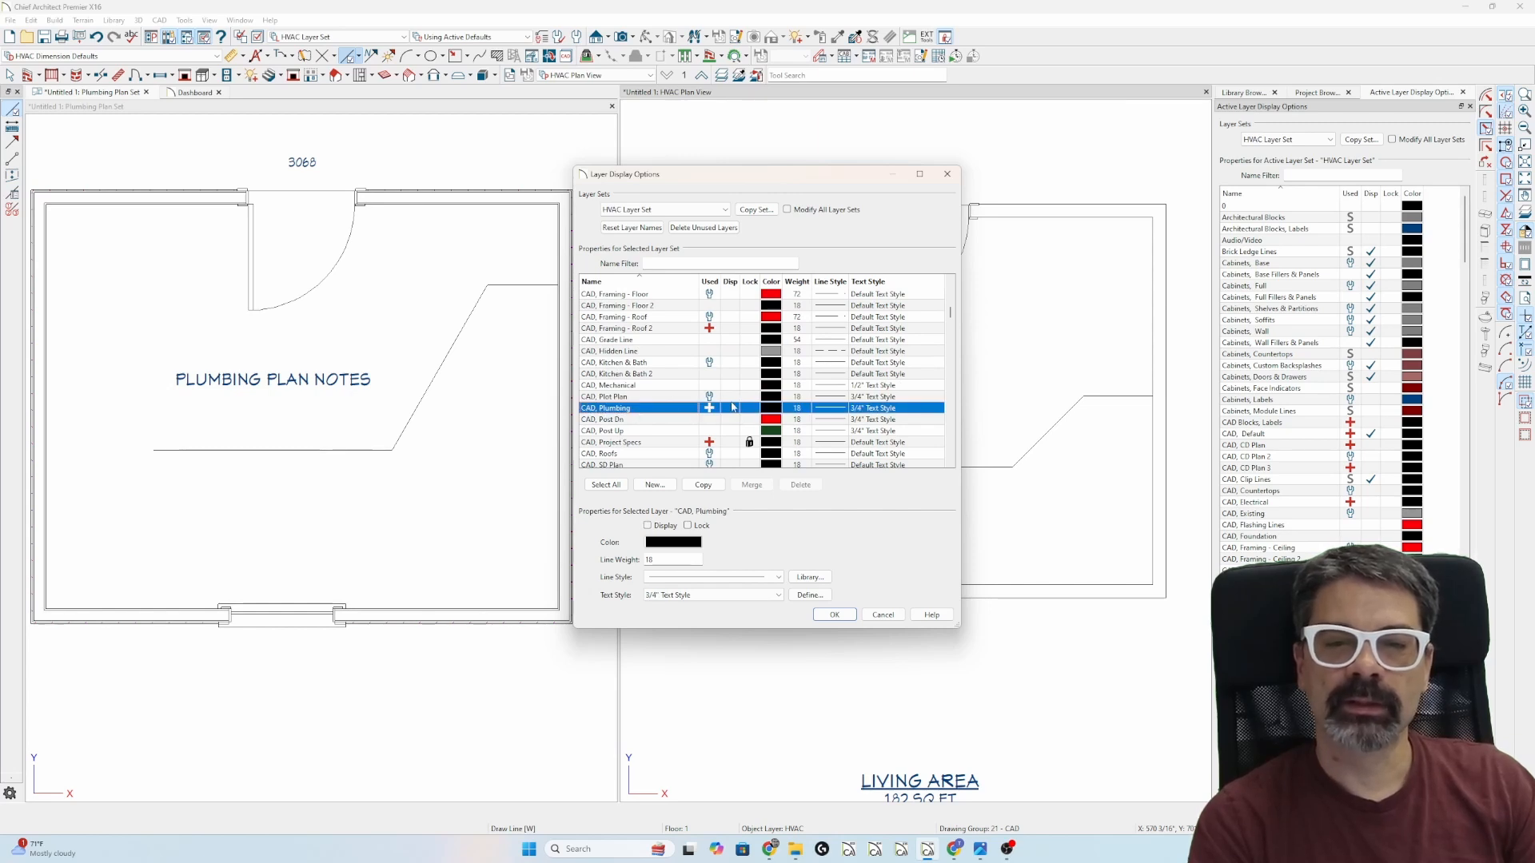
left_click(710, 493)
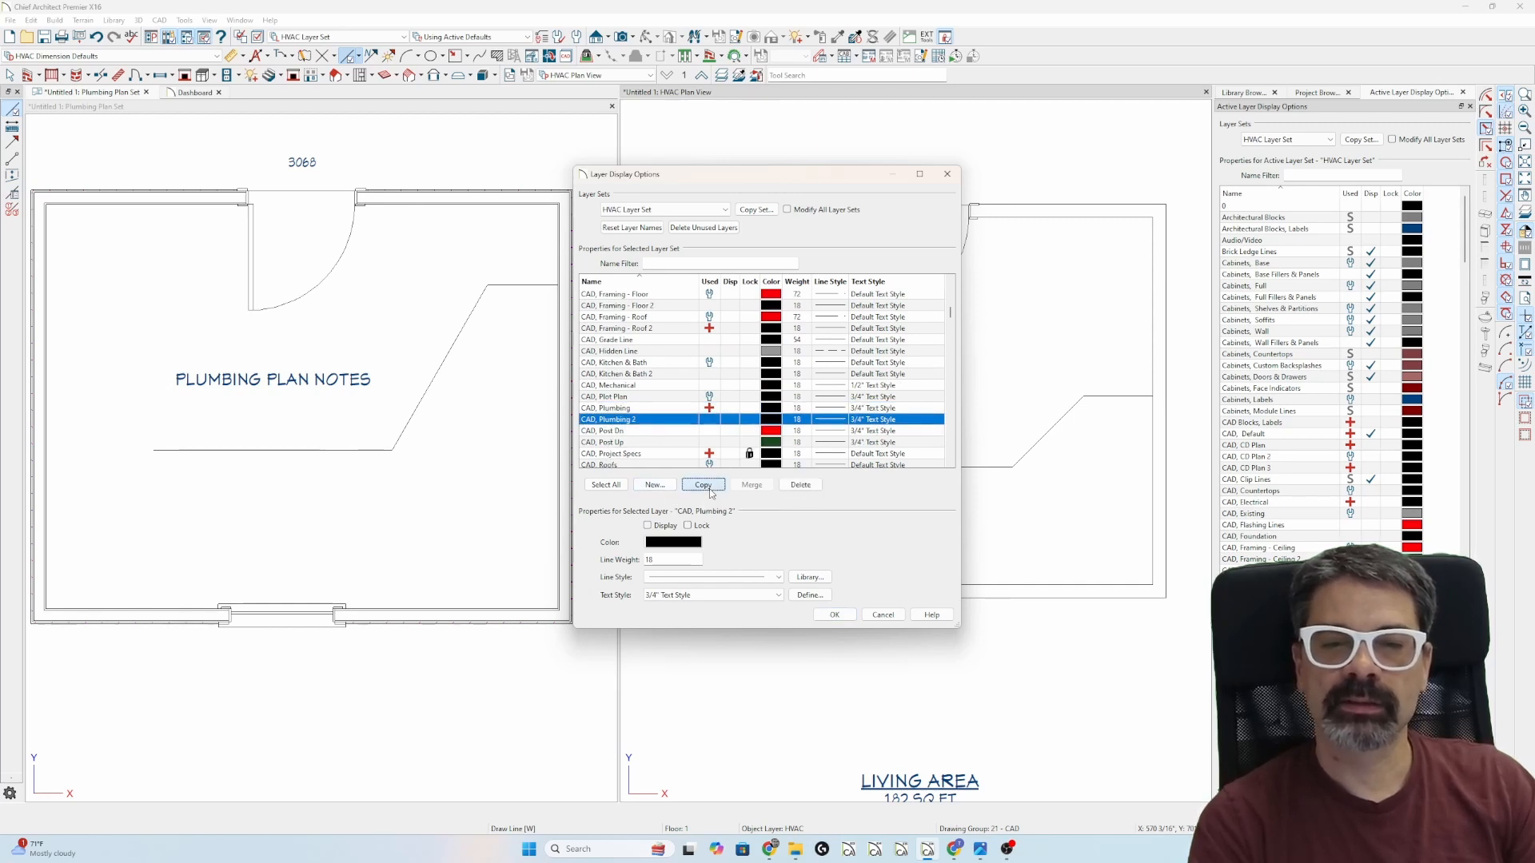
left_click(650, 419)
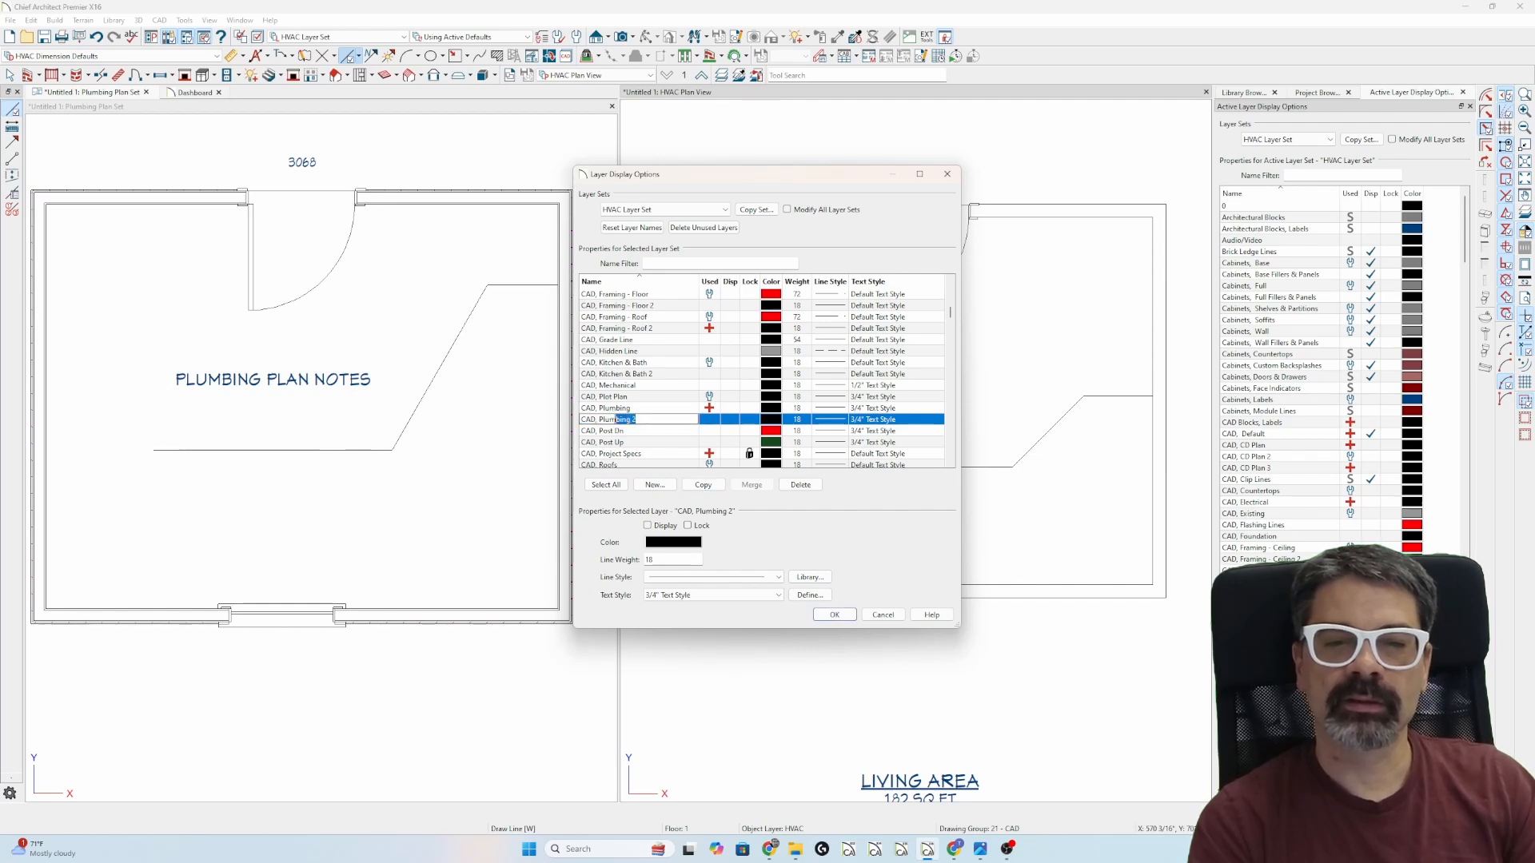
type("hvac")
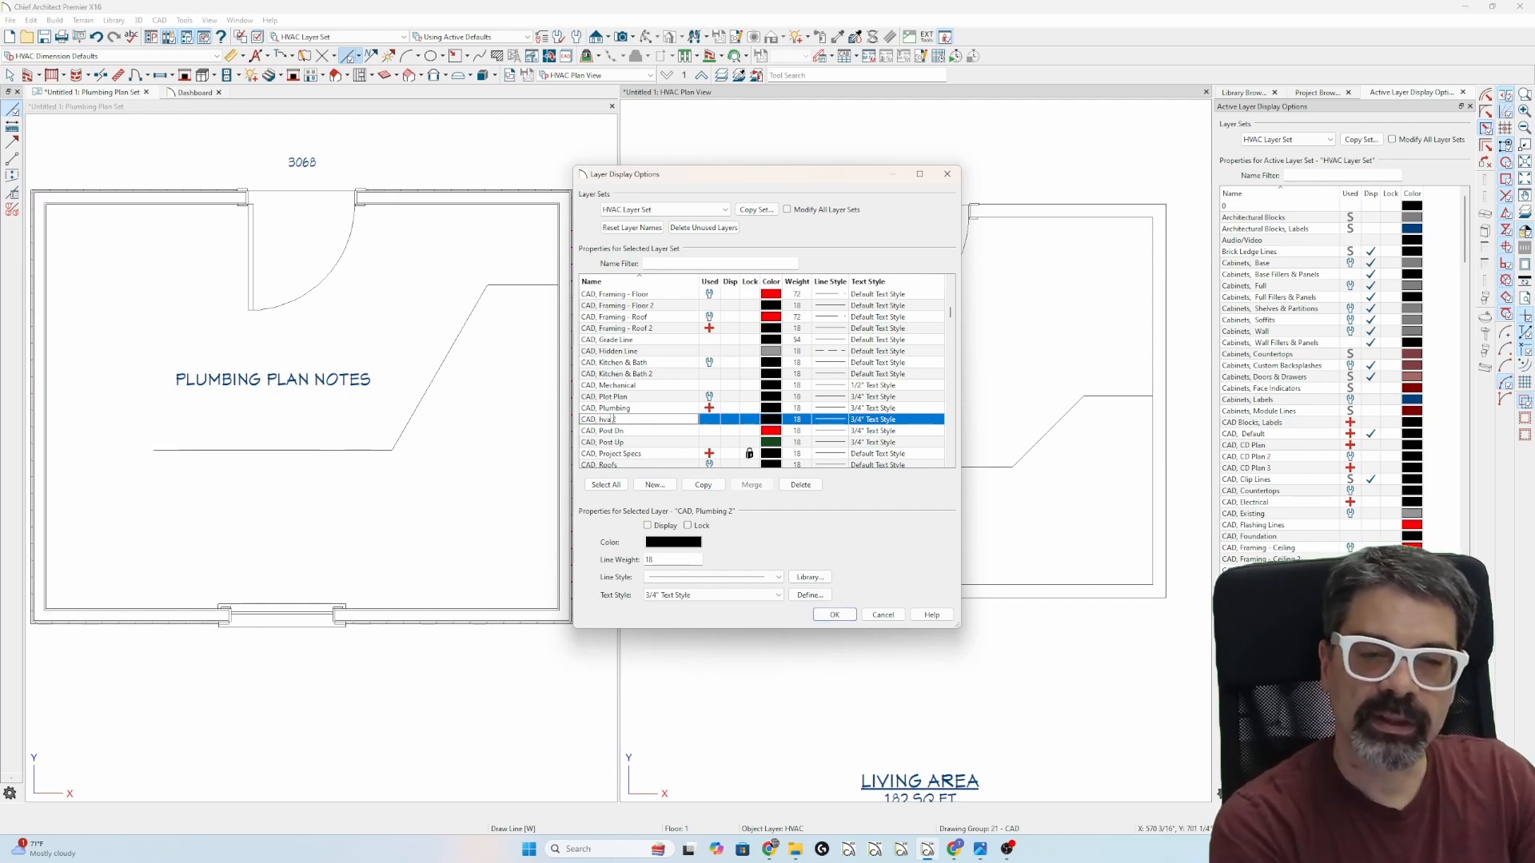
key("BackSpace")
key("BackSpace")
key("BackSpace")
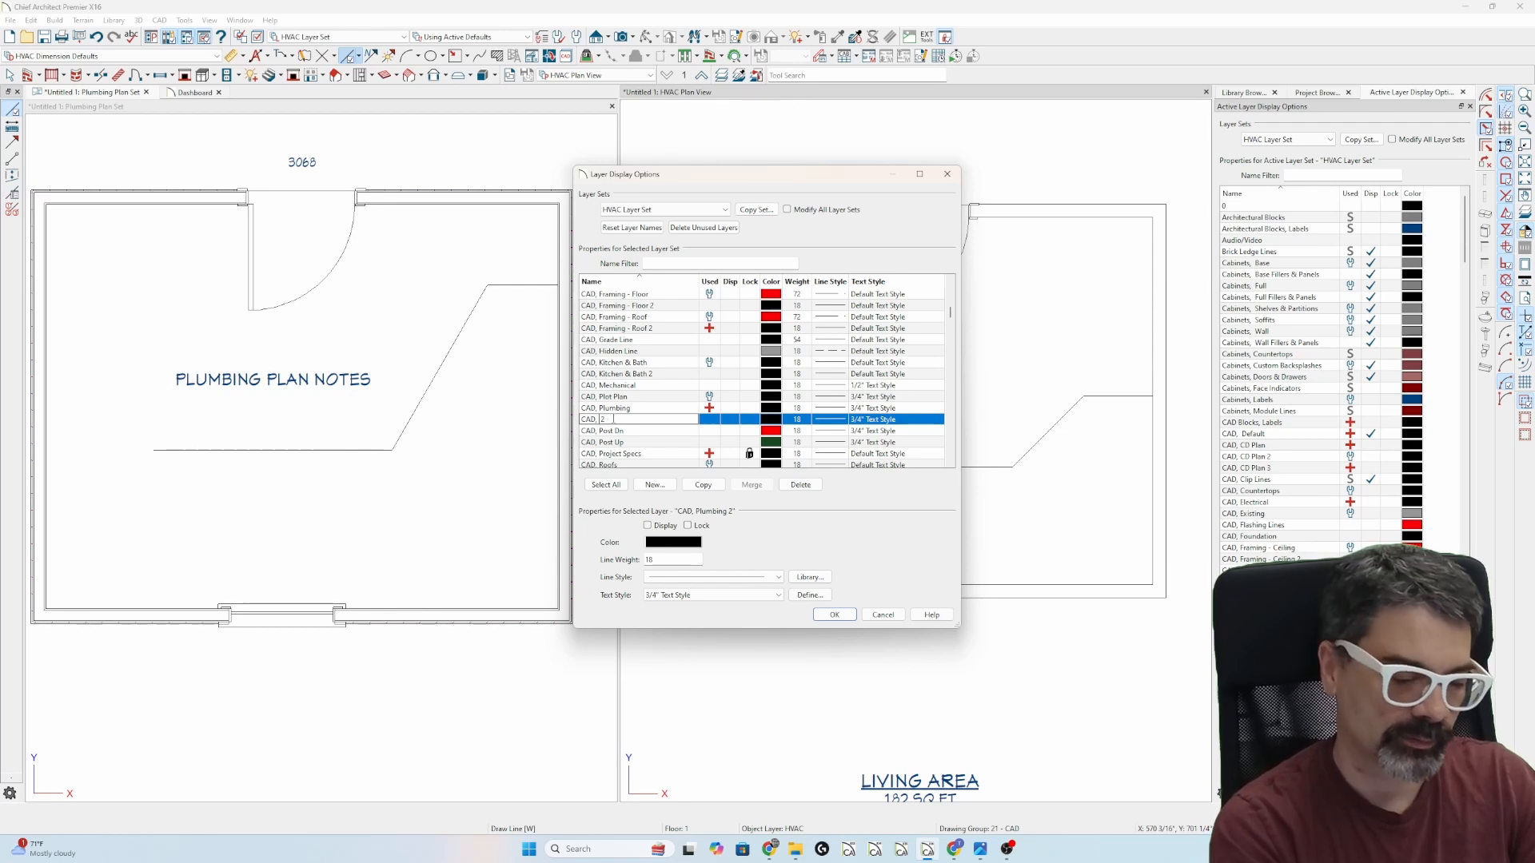
type("VAC")
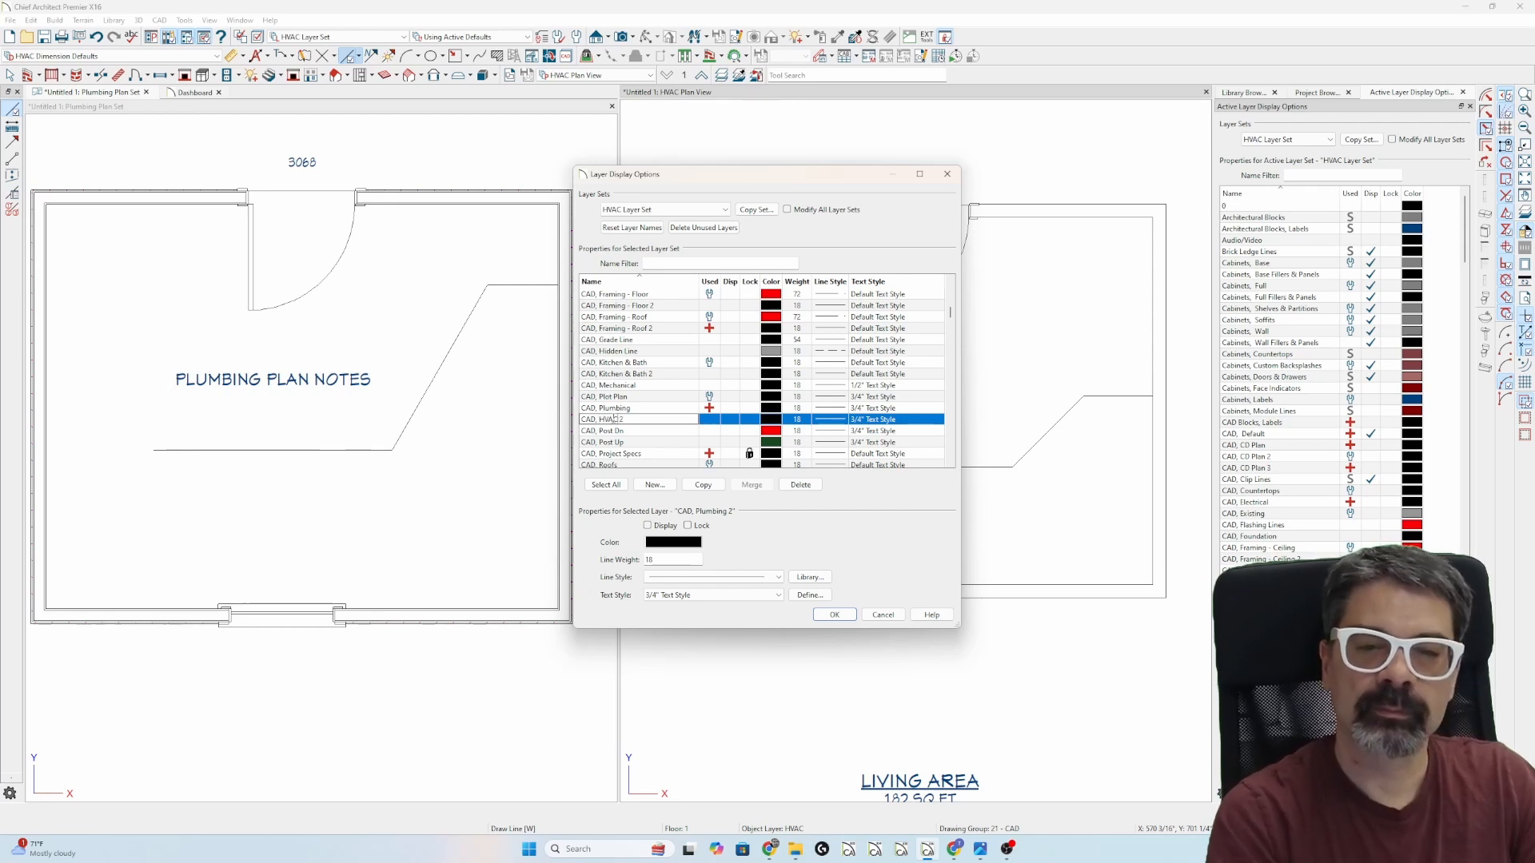
left_click(729, 420)
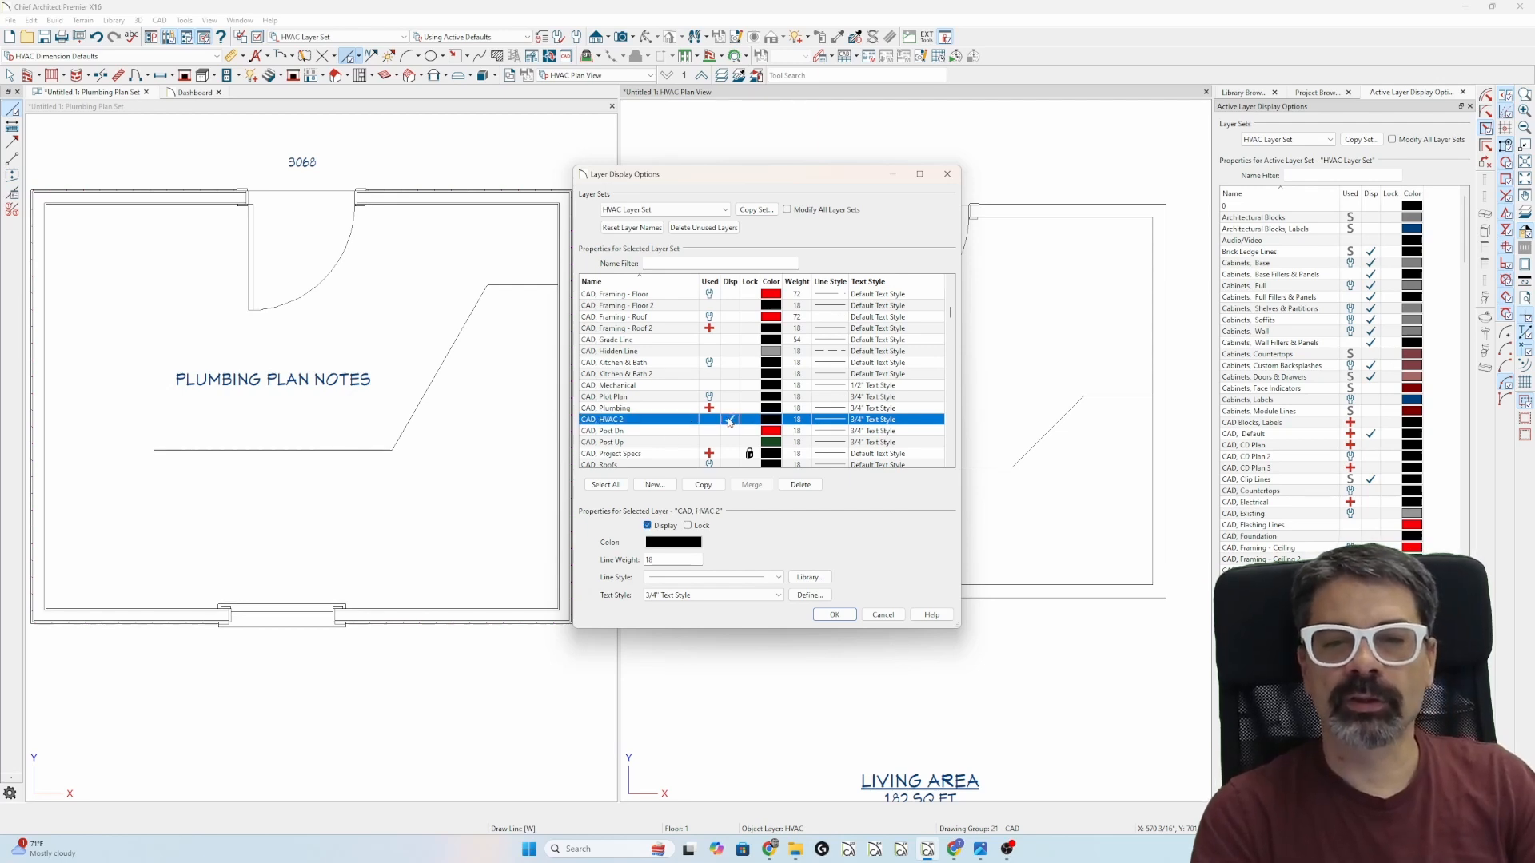
left_click(835, 615)
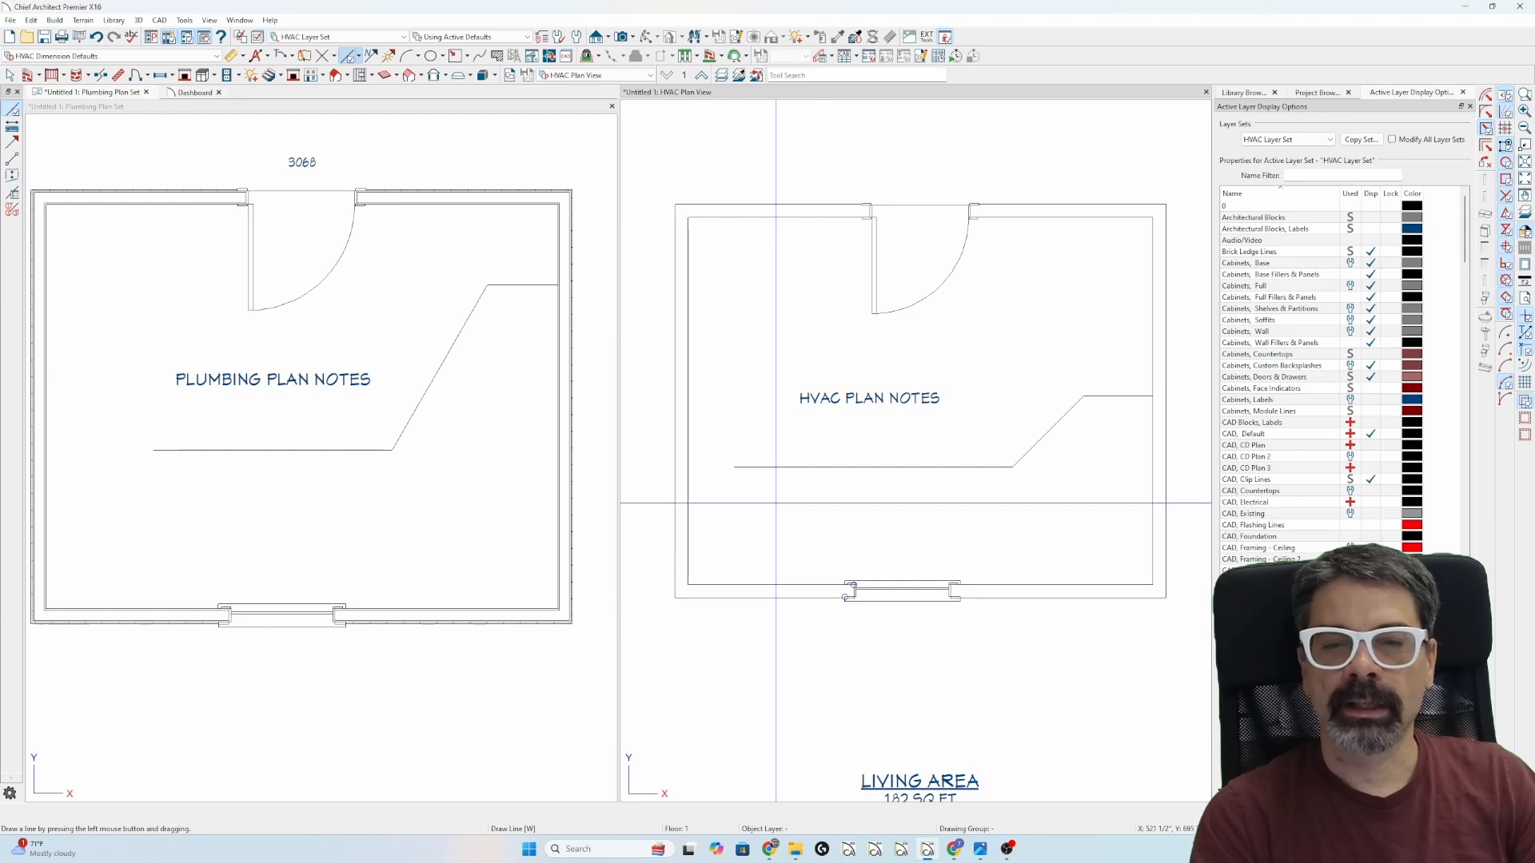
Draw a circle about 38 11/16" in diameter below the HVAC plan notes and a horizontal arrow line about 57 5/8" long through it
left_click(432, 56)
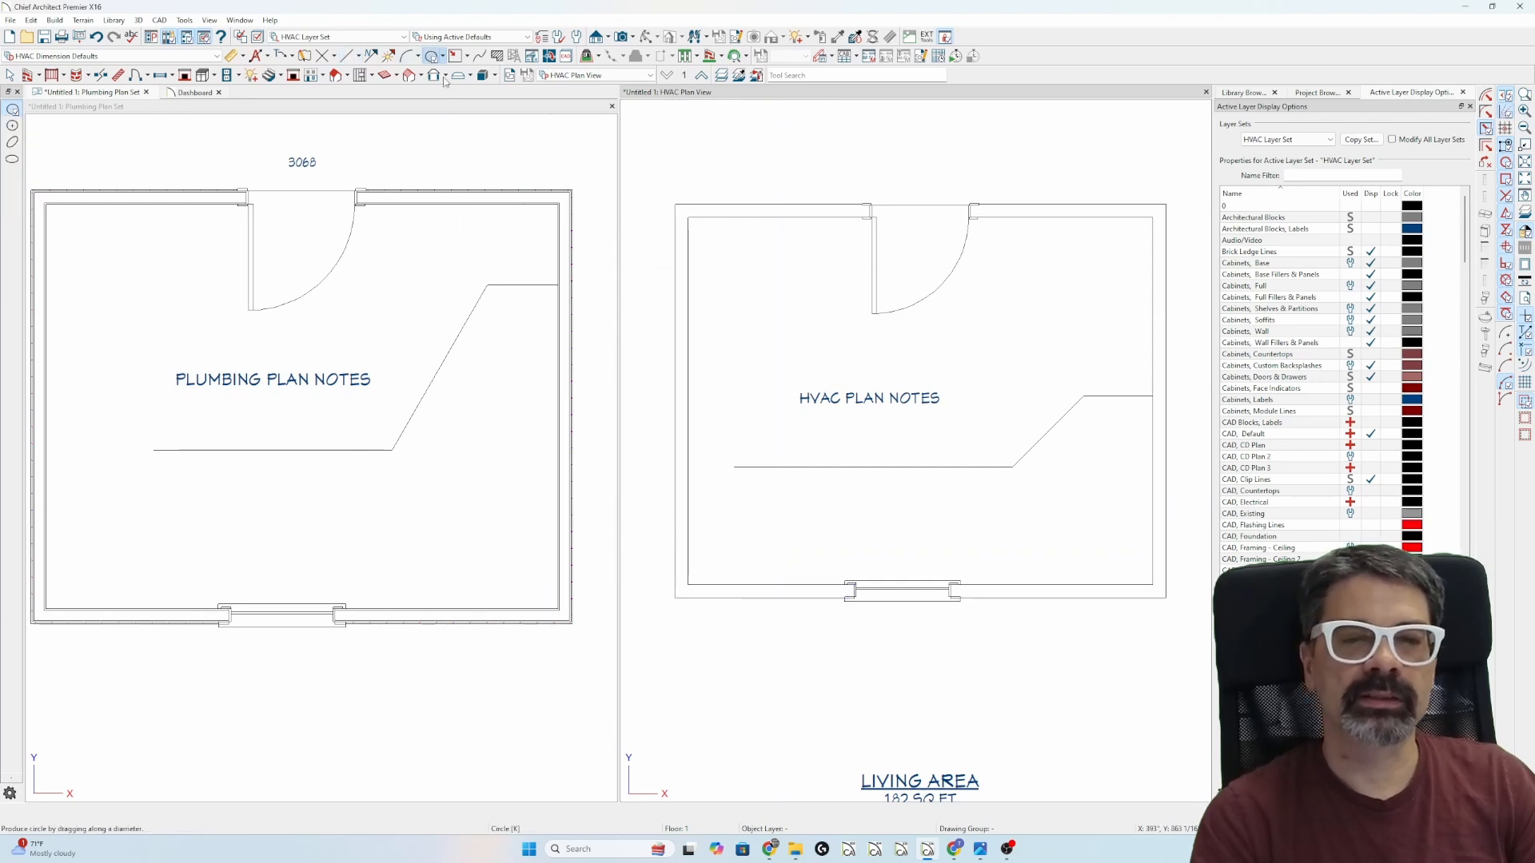
left_click_drag(783, 512, 888, 513)
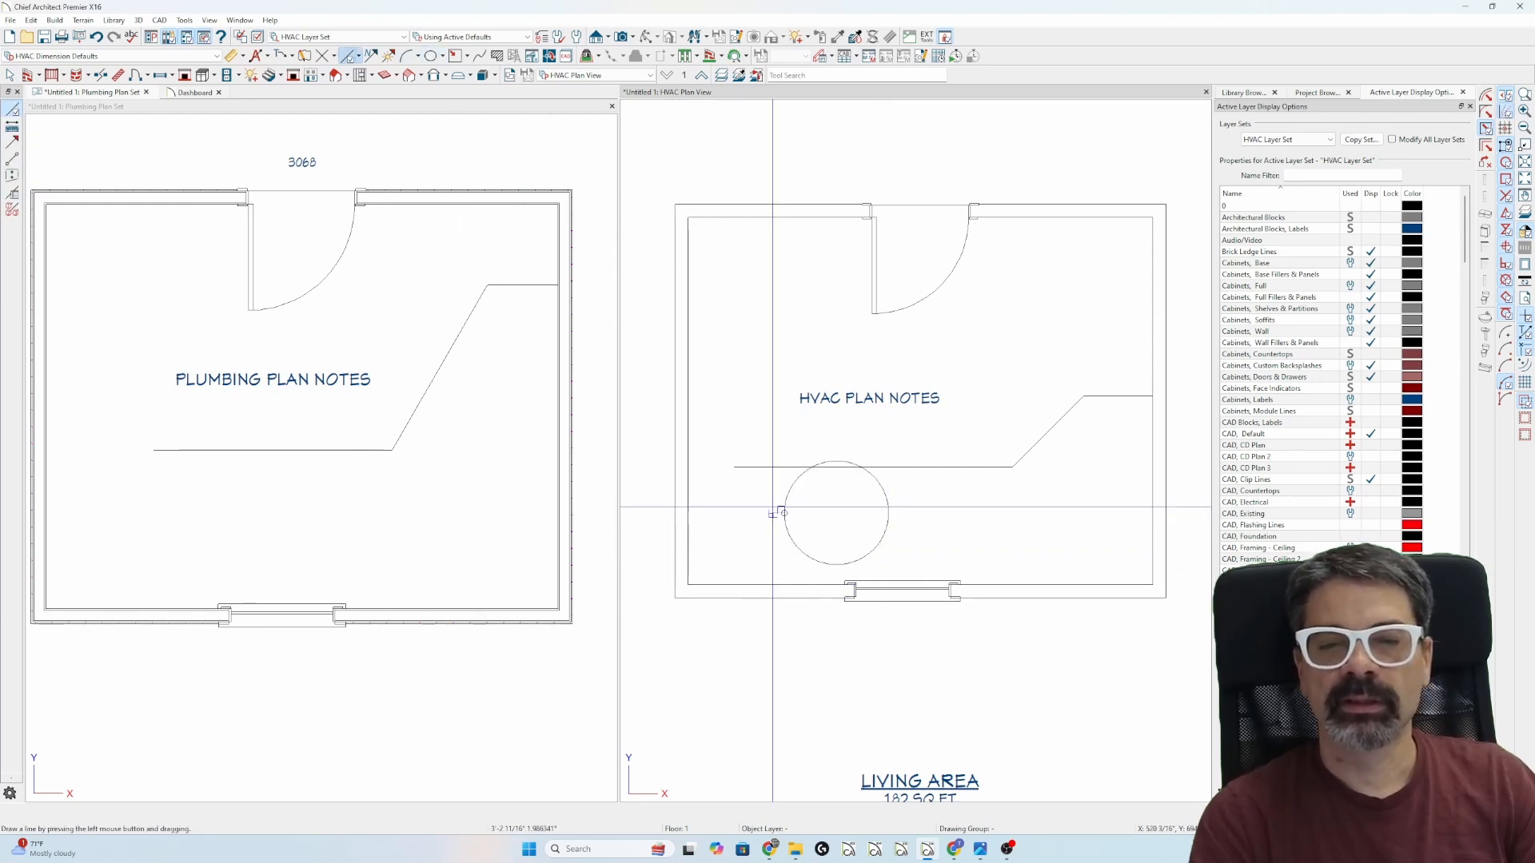
left_click_drag(751, 512, 907, 509)
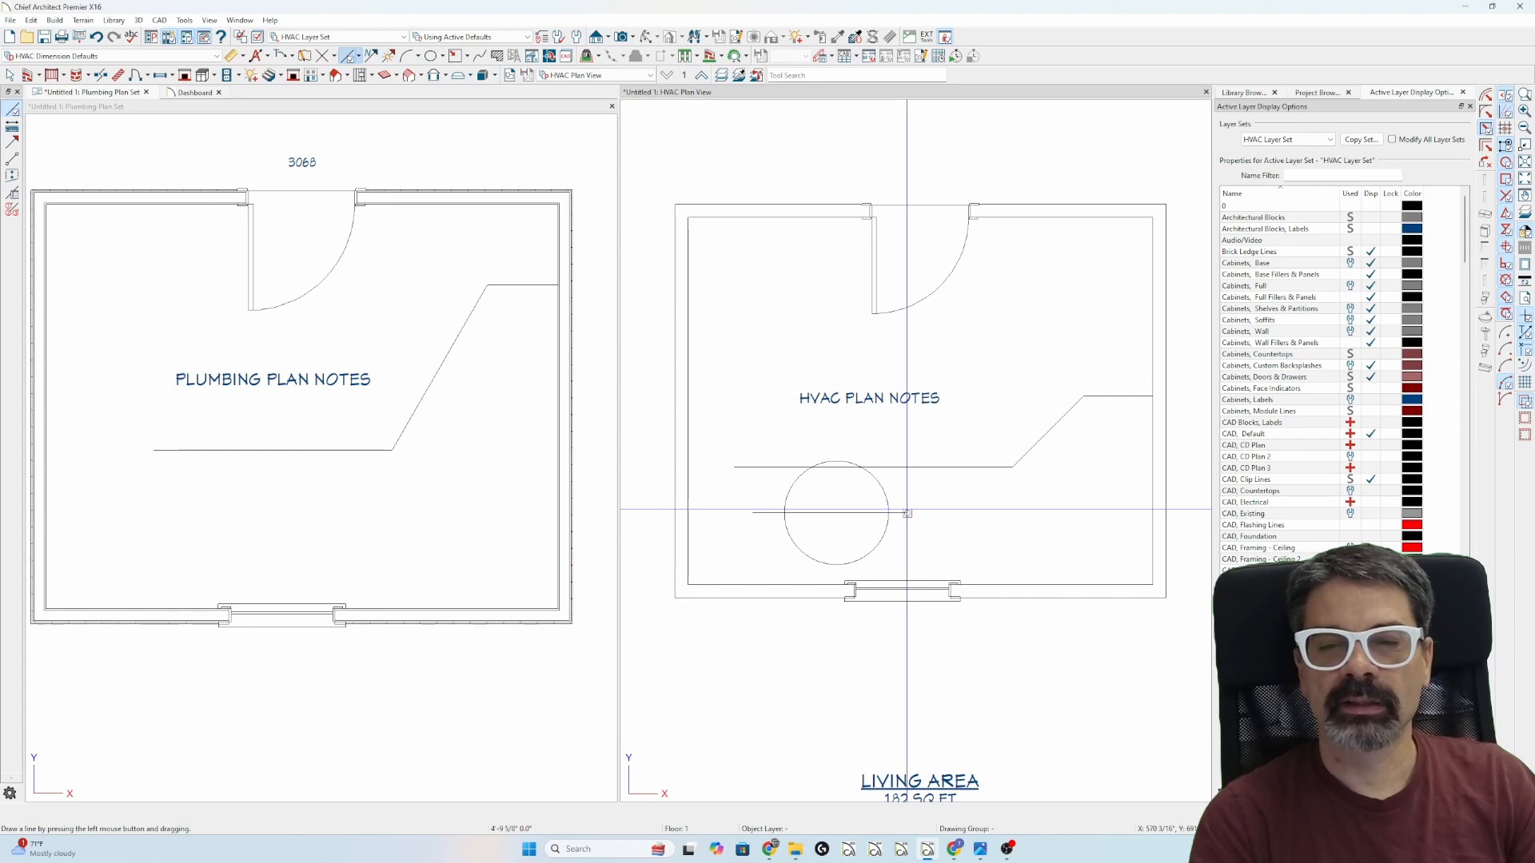
double_click(907, 509)
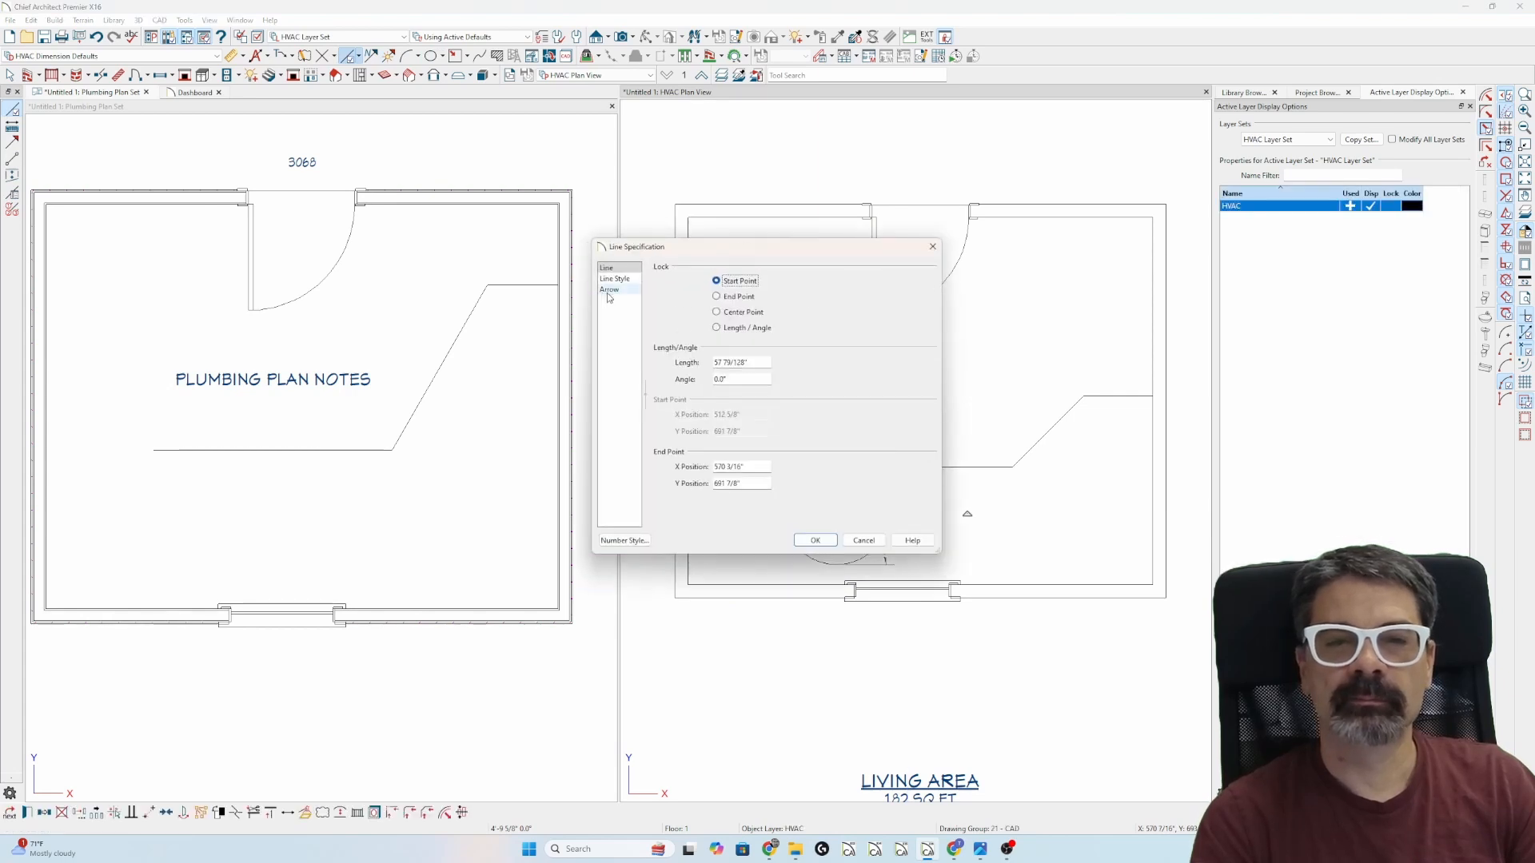
left_click(609, 290)
left_click(816, 540)
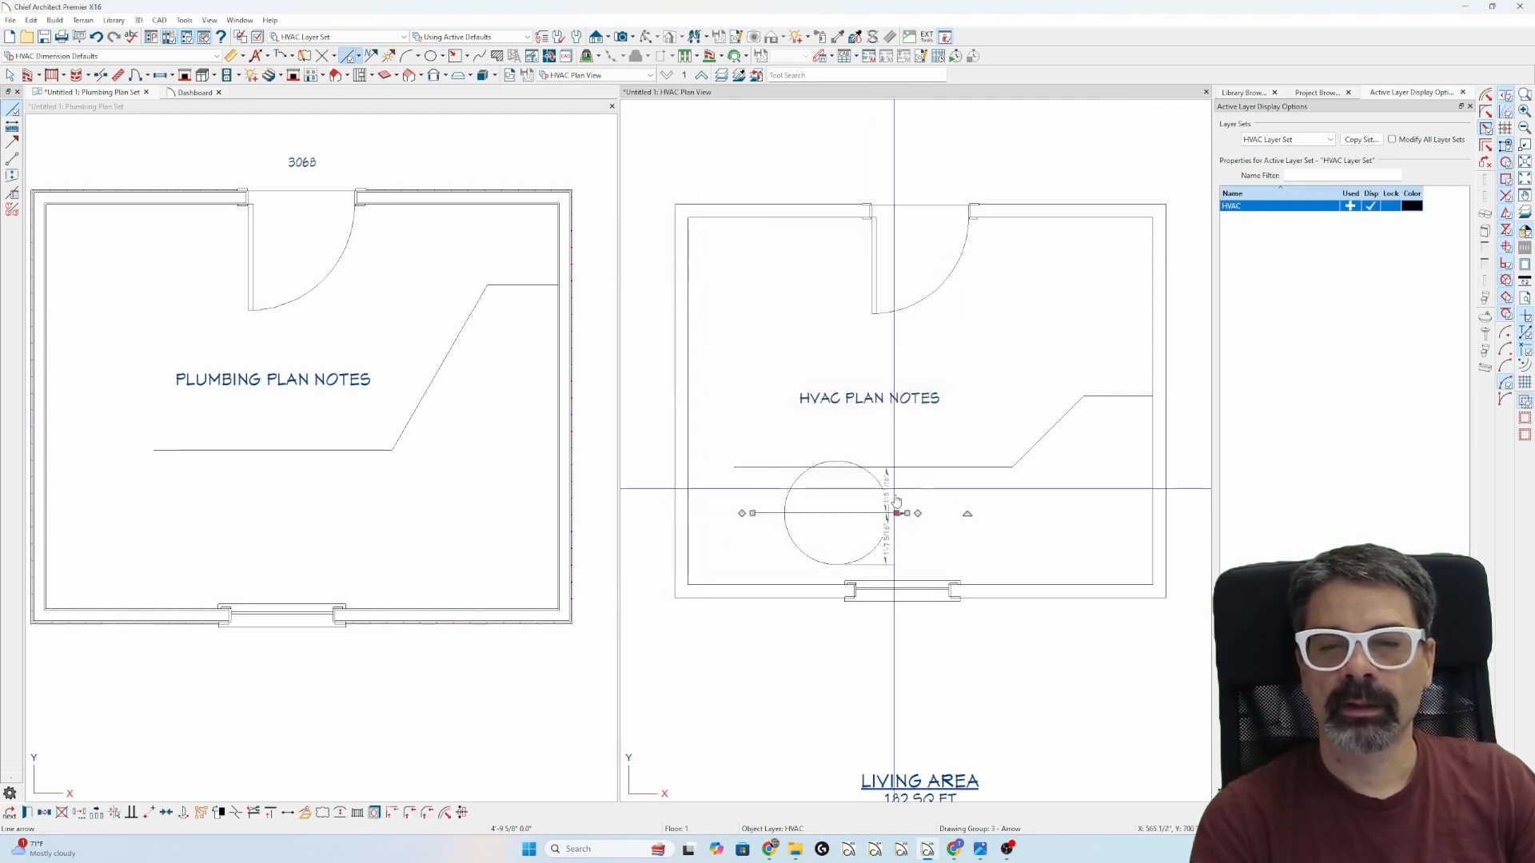
Assign the circle and the arrow line together to the CAD, HVAC 2 layer
left_click(873, 558)
left_click(876, 538)
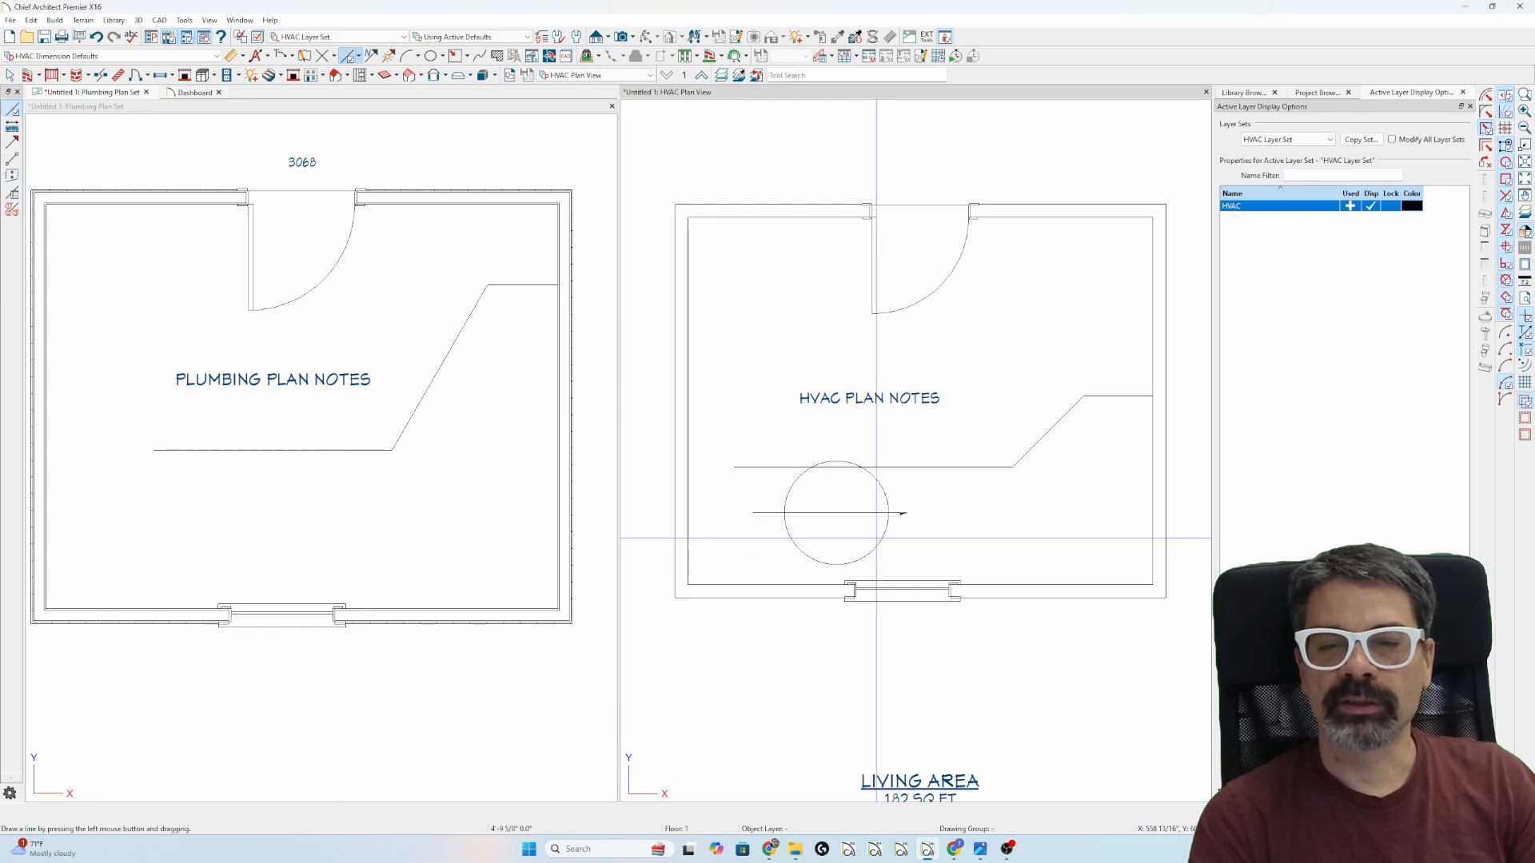
double_click(876, 538, "shift")
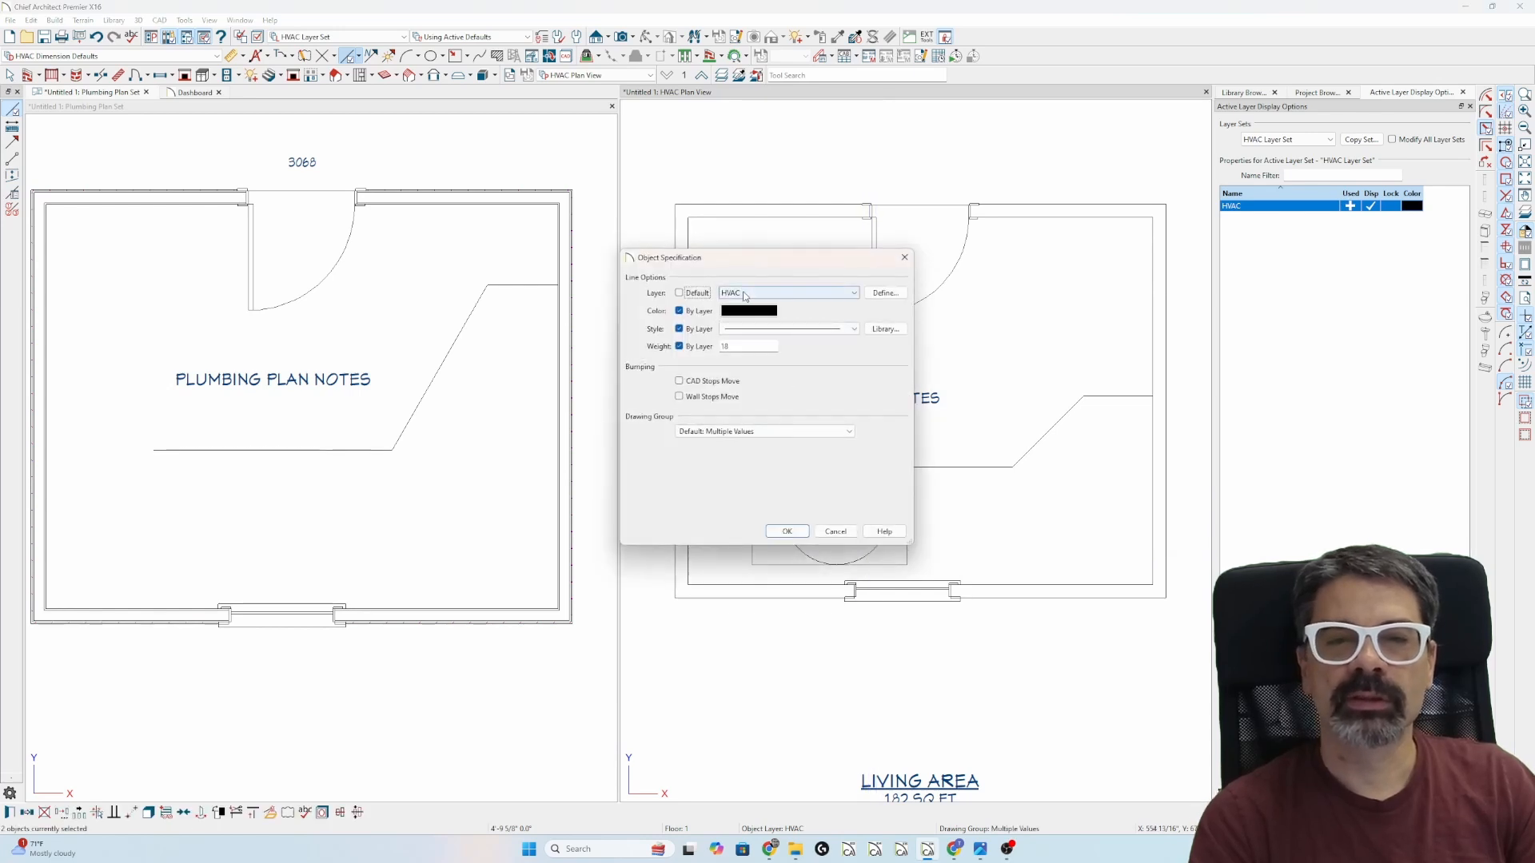
left_click(743, 296)
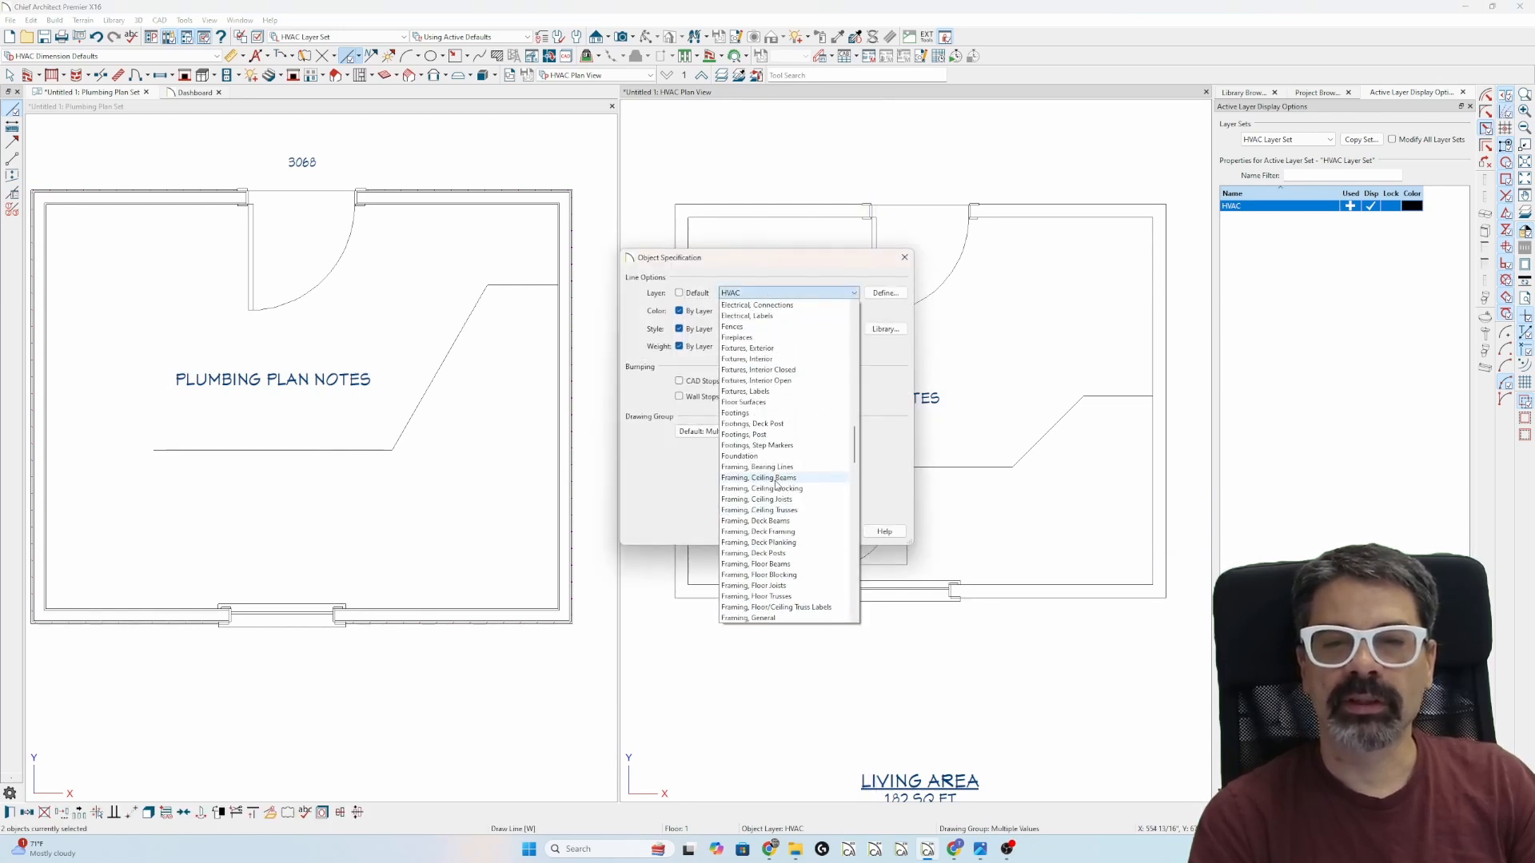
scroll(776, 483, "up", 7)
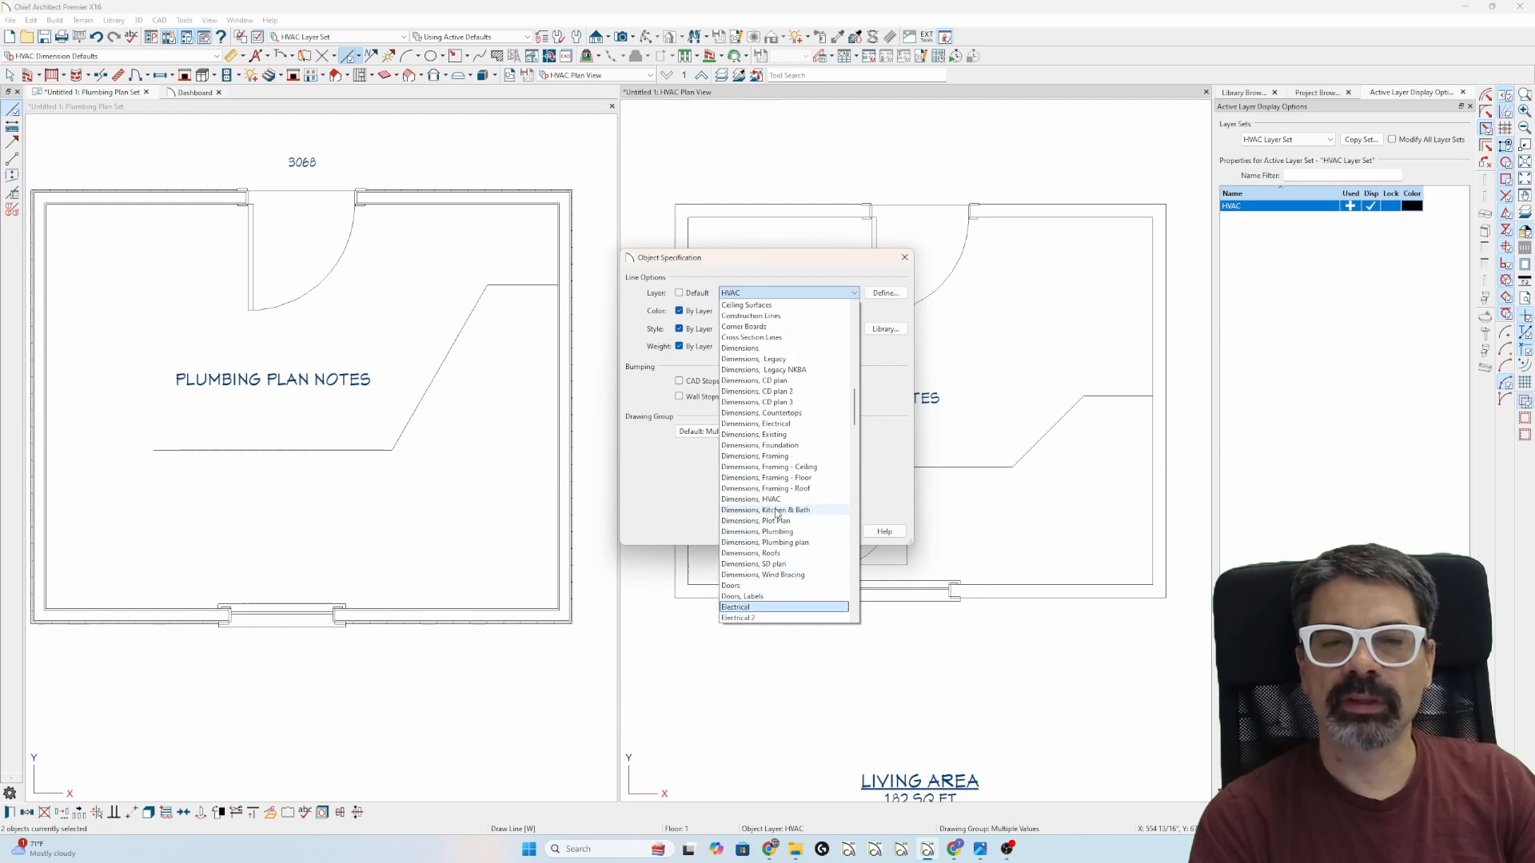
scroll(774, 471, "up", 15)
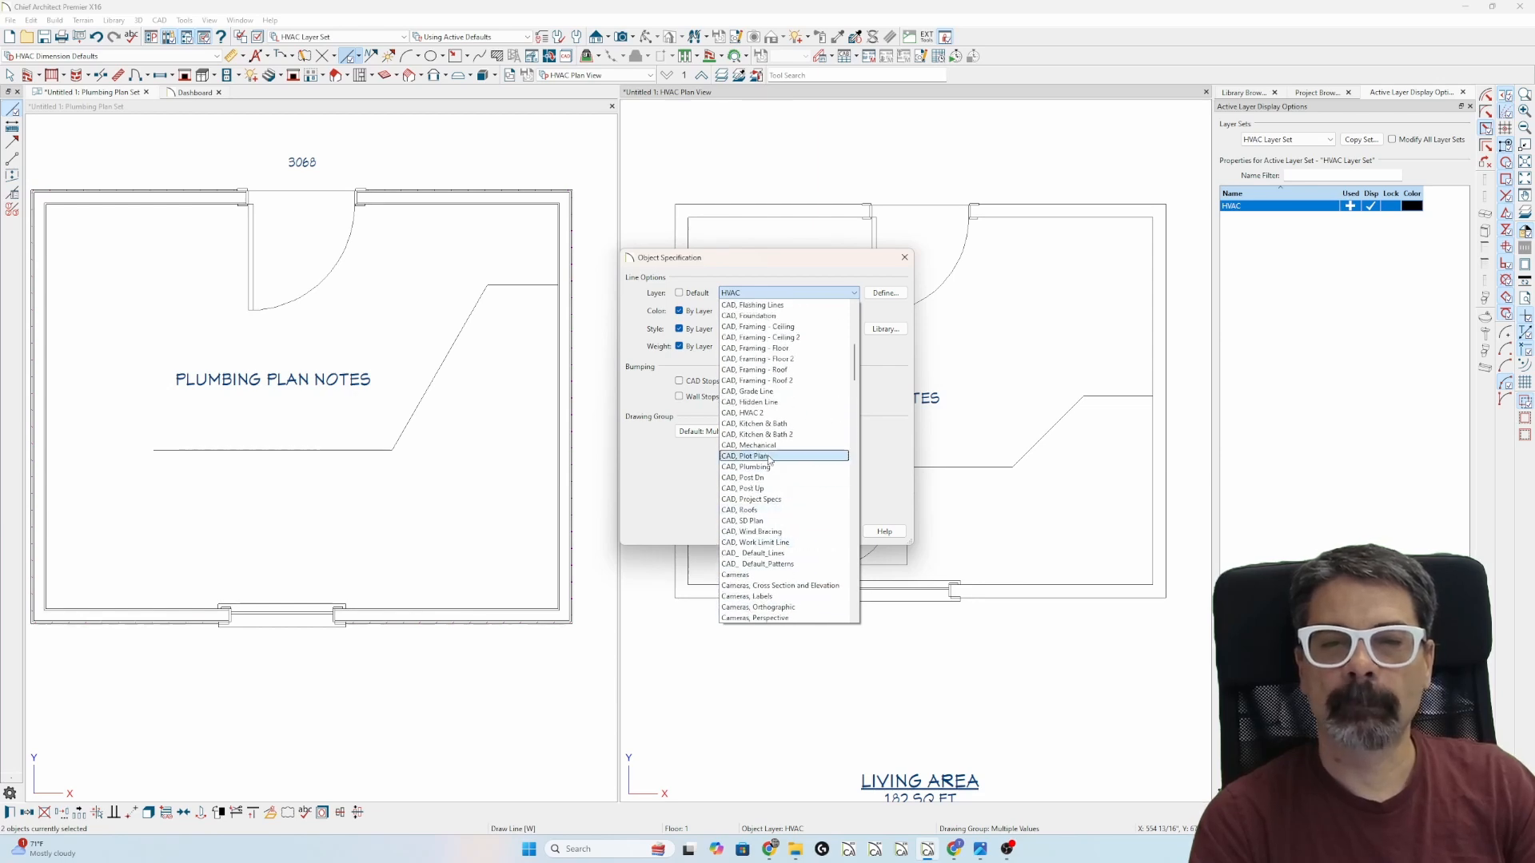
left_click(777, 412)
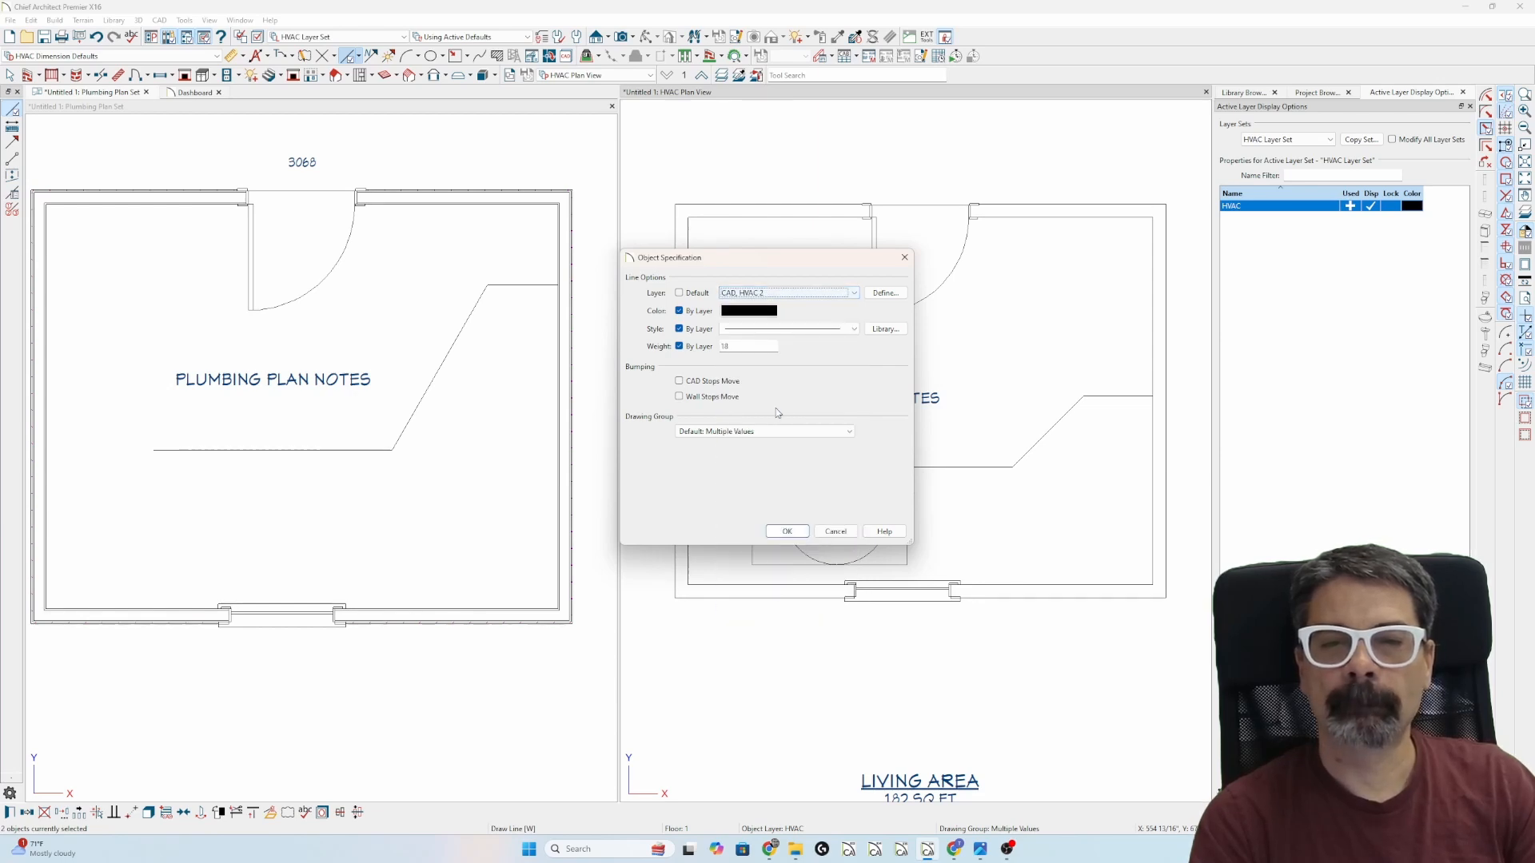
left_click(787, 534)
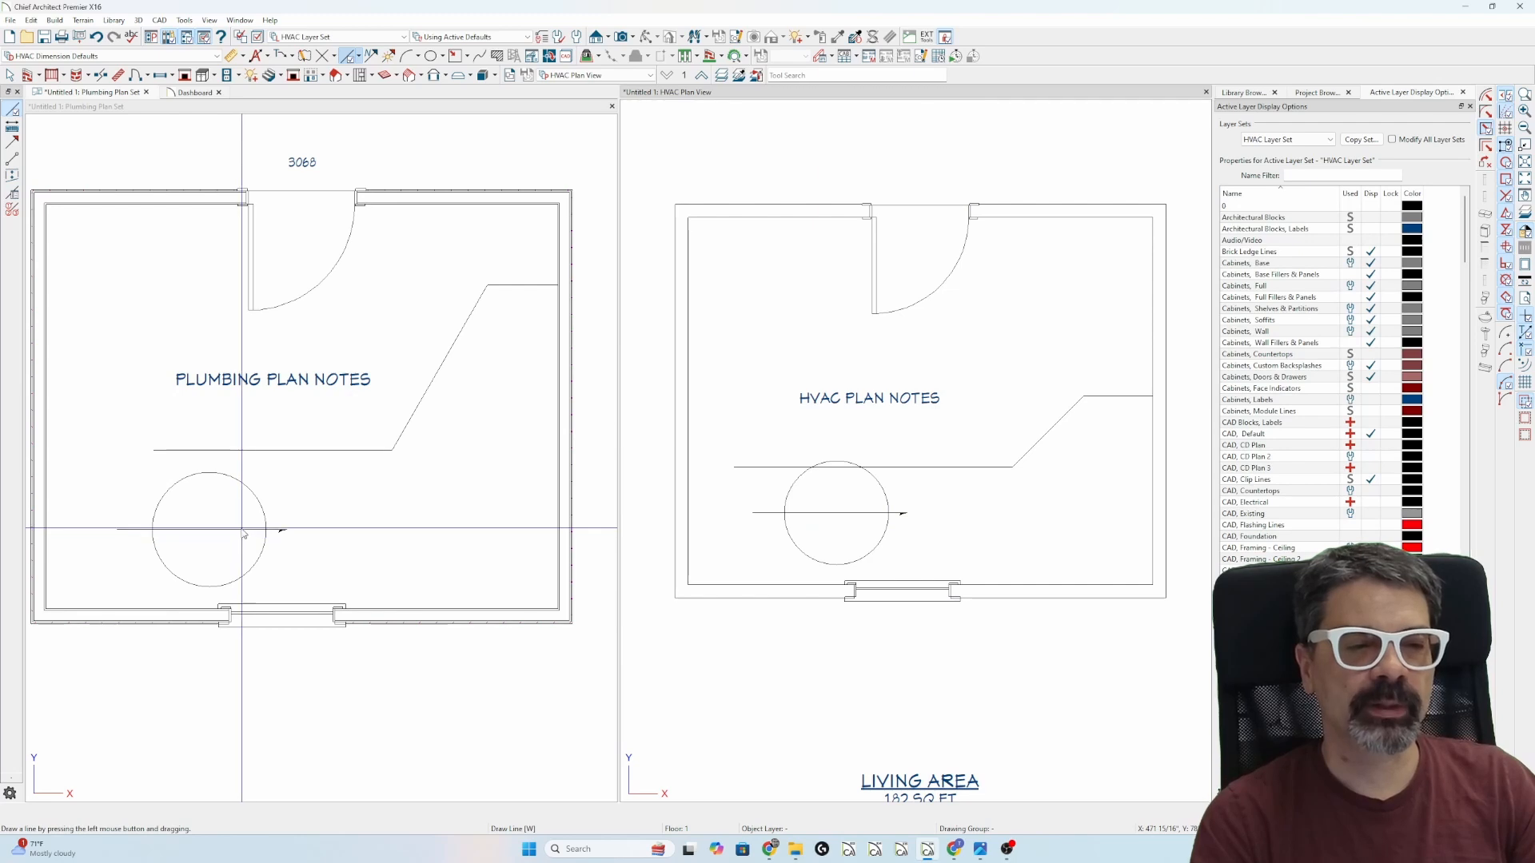
Try deleting the circle and arrow line from the Plumbing view
left_click(190, 583)
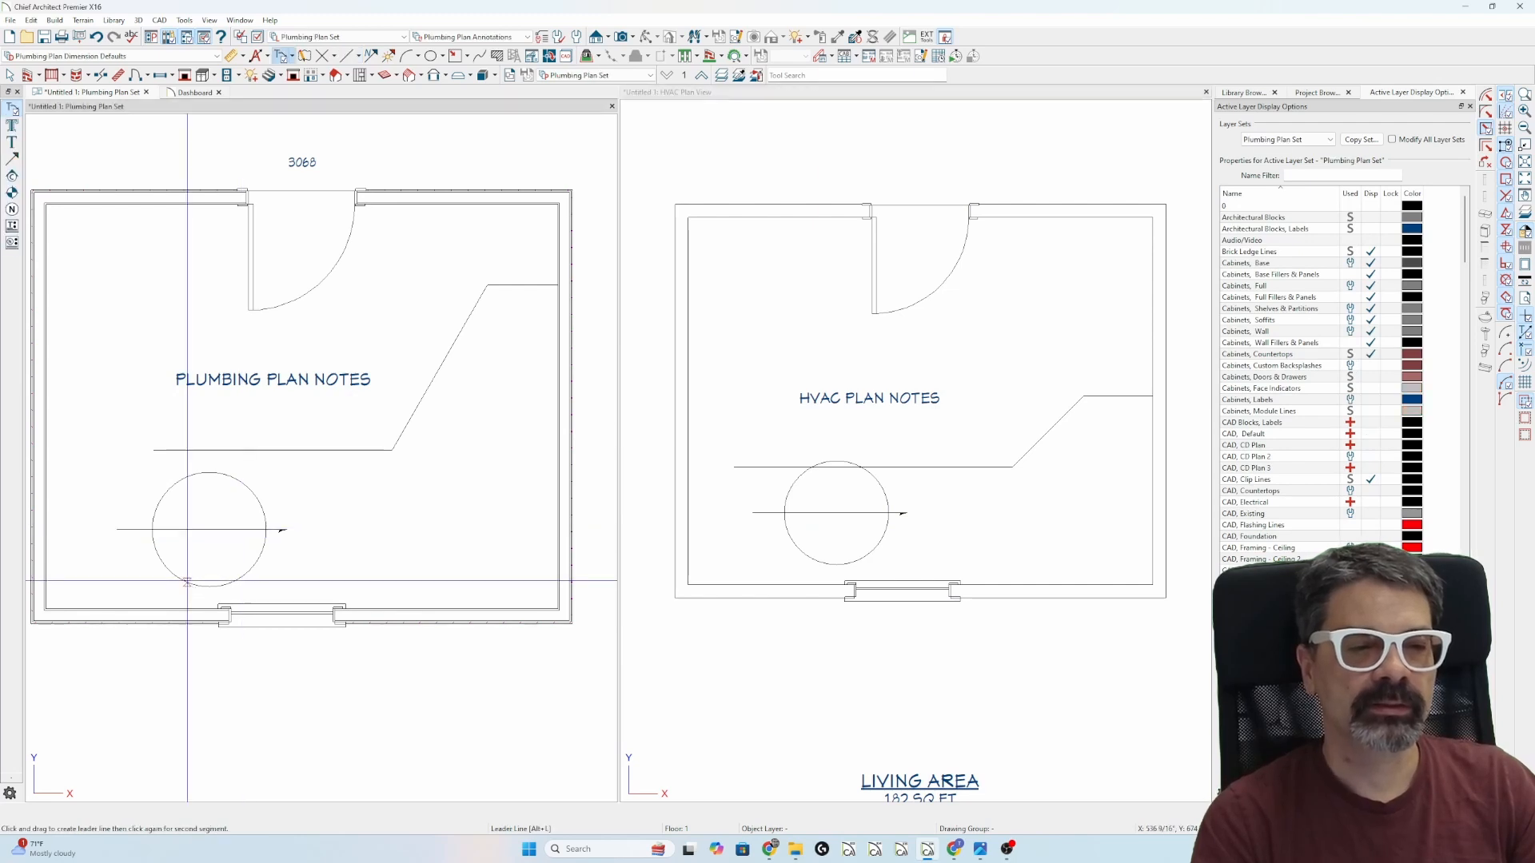
left_click(187, 530)
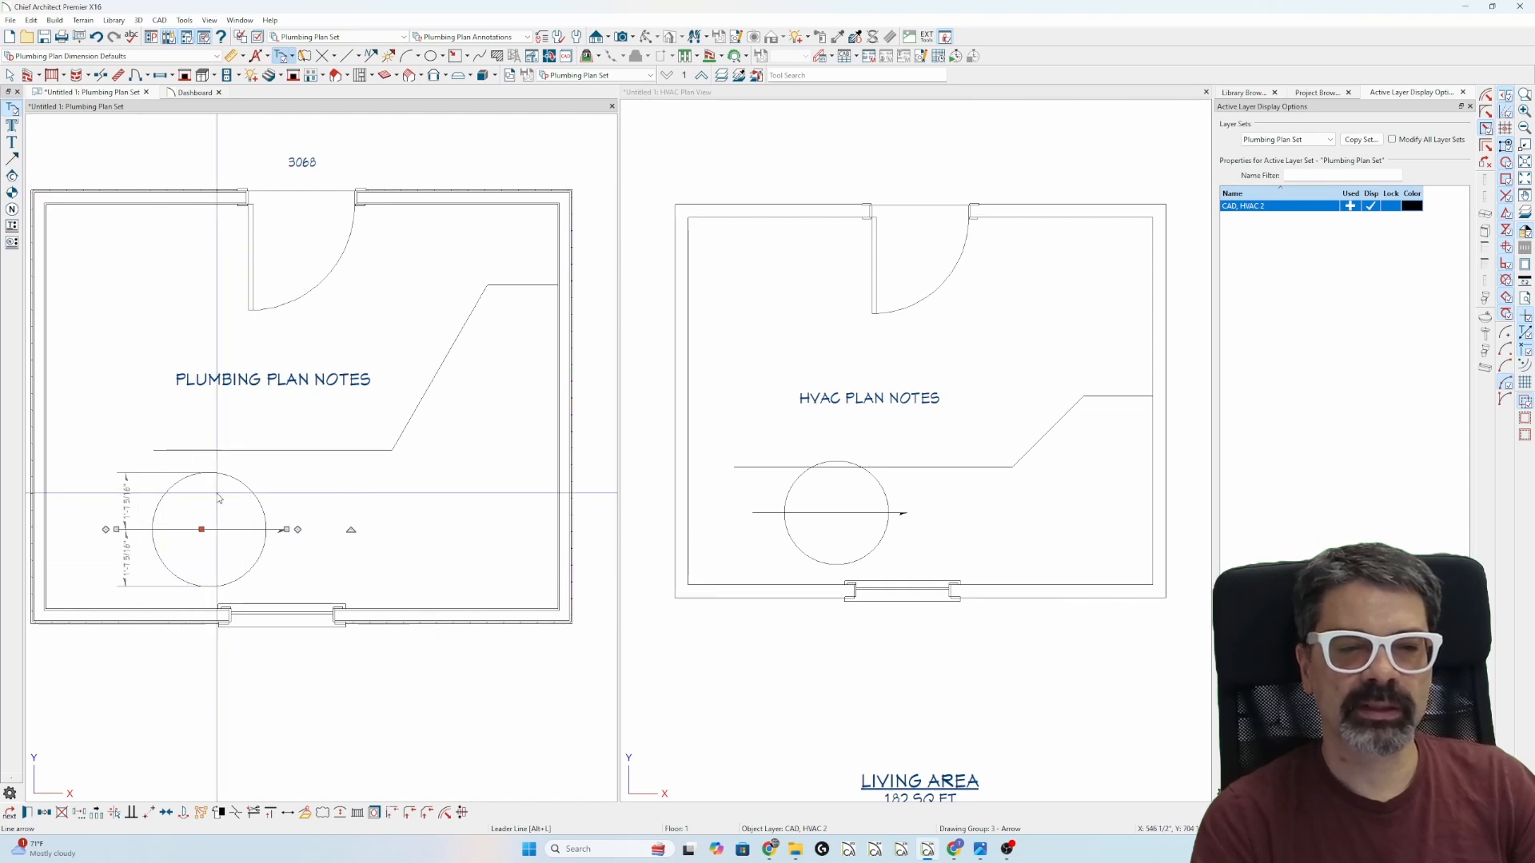
left_click(251, 496, "shift")
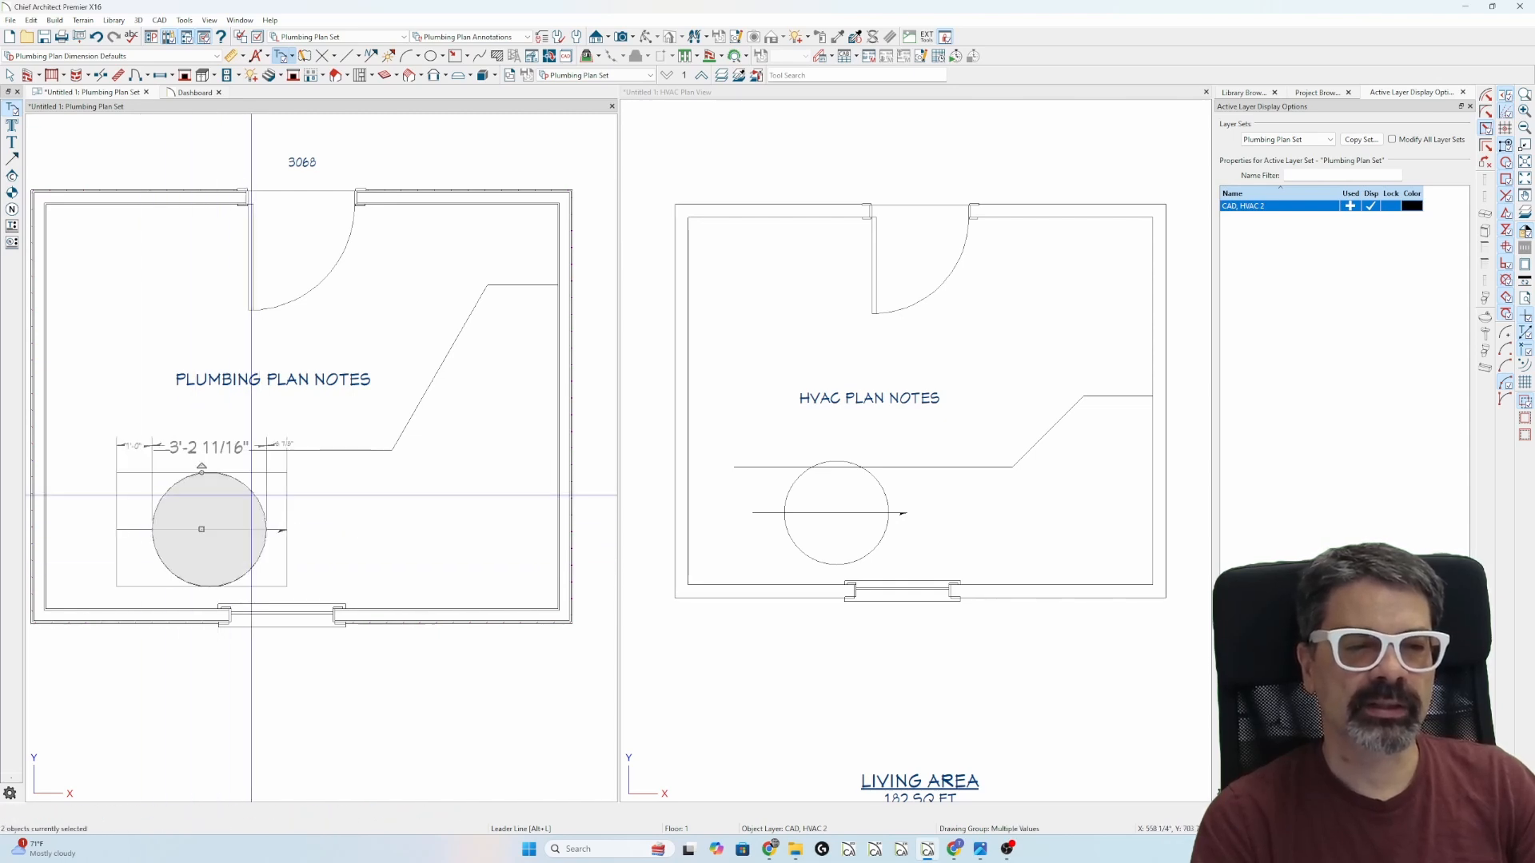
key("Delete")
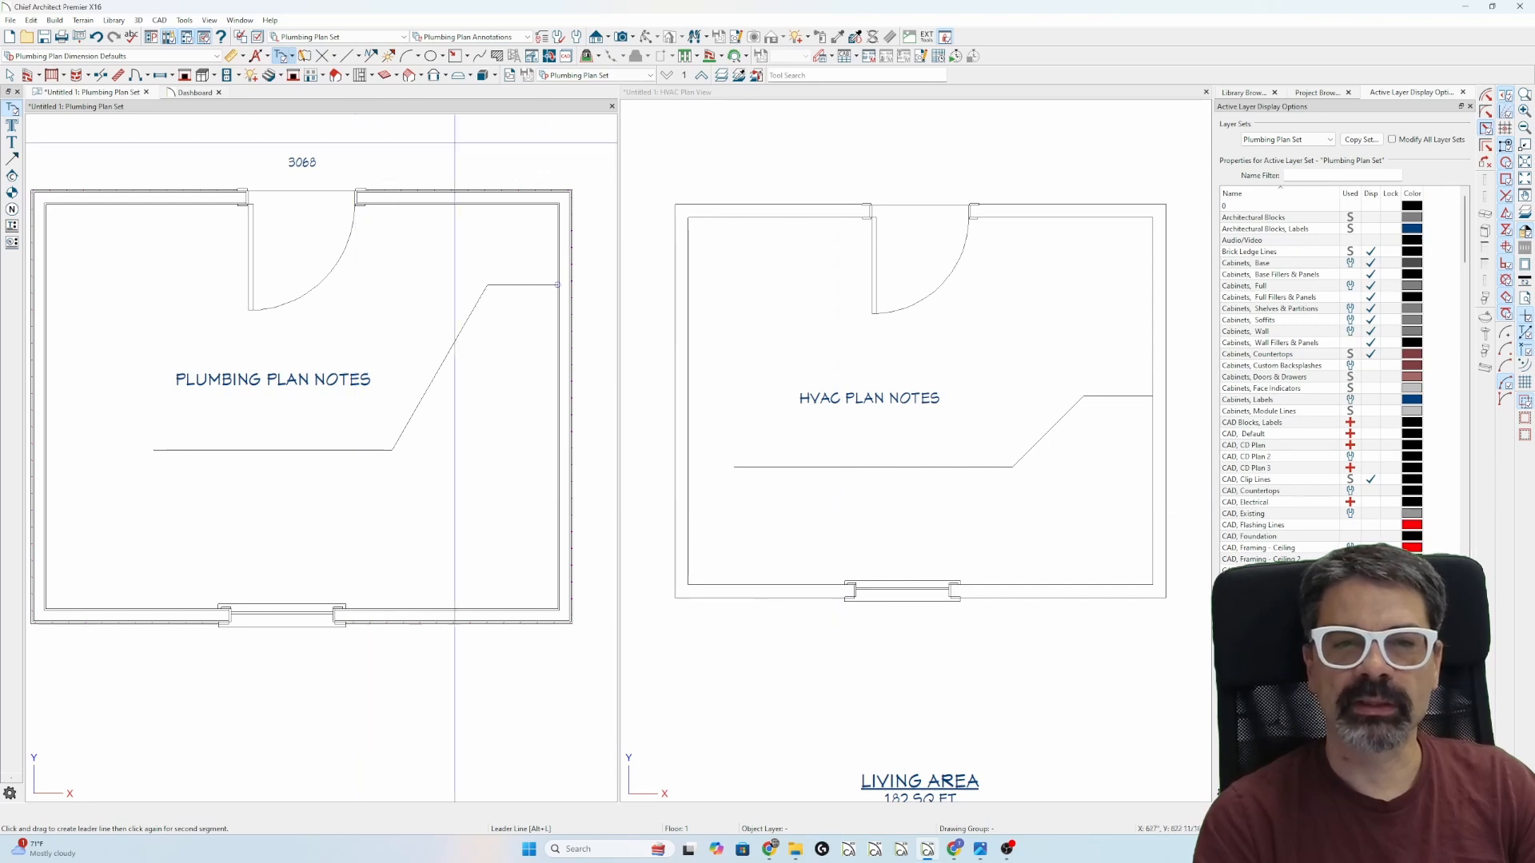
left_click(901, 507)
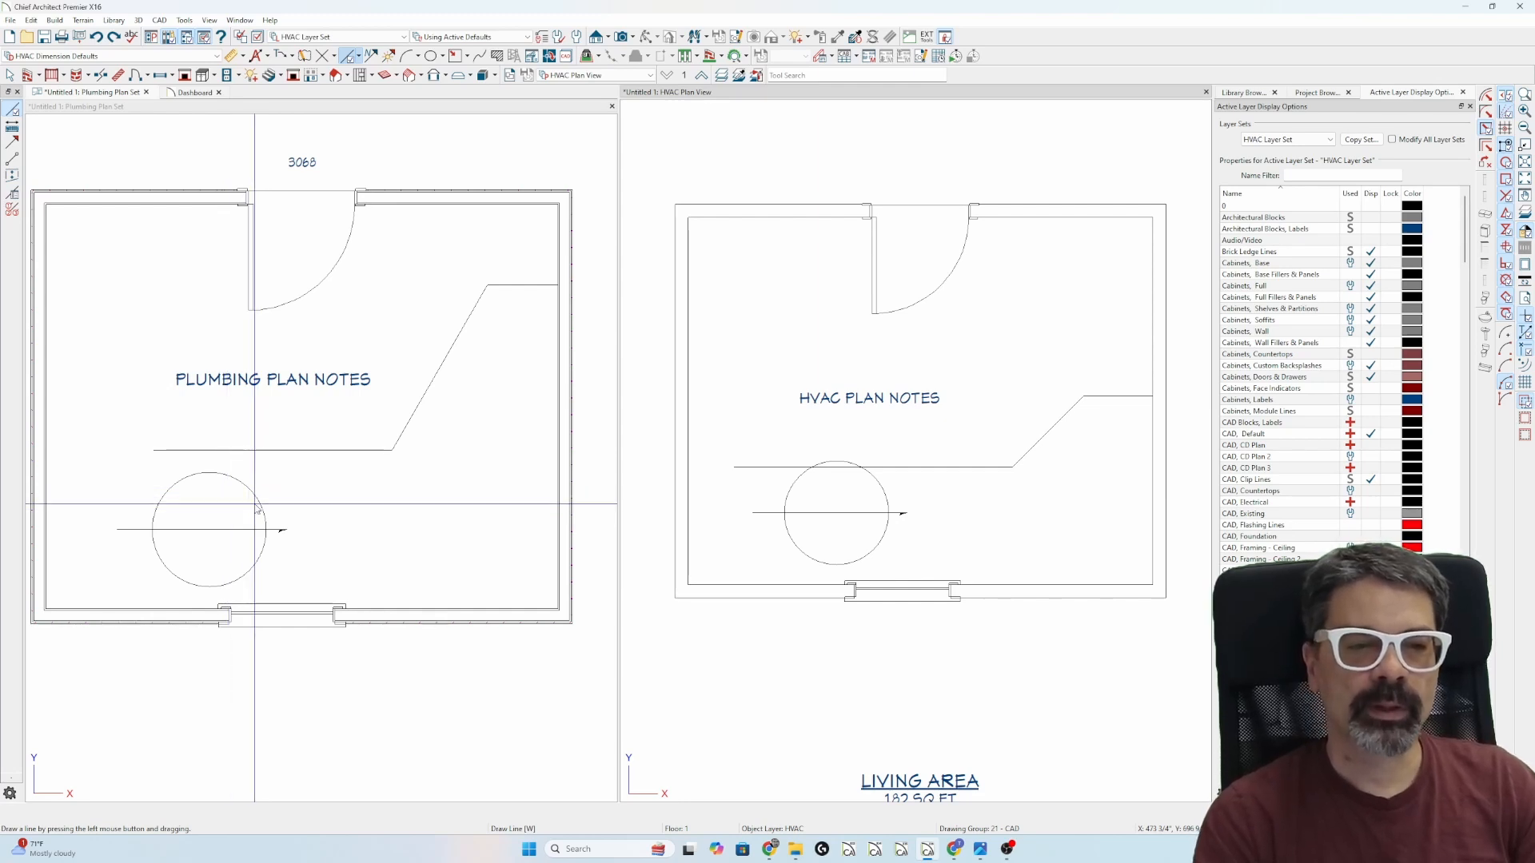
Check which layer the circle in the Plumbing view uses and that layer's display in the Plumbing Plan Set
left_click(249, 493)
left_click(249, 492)
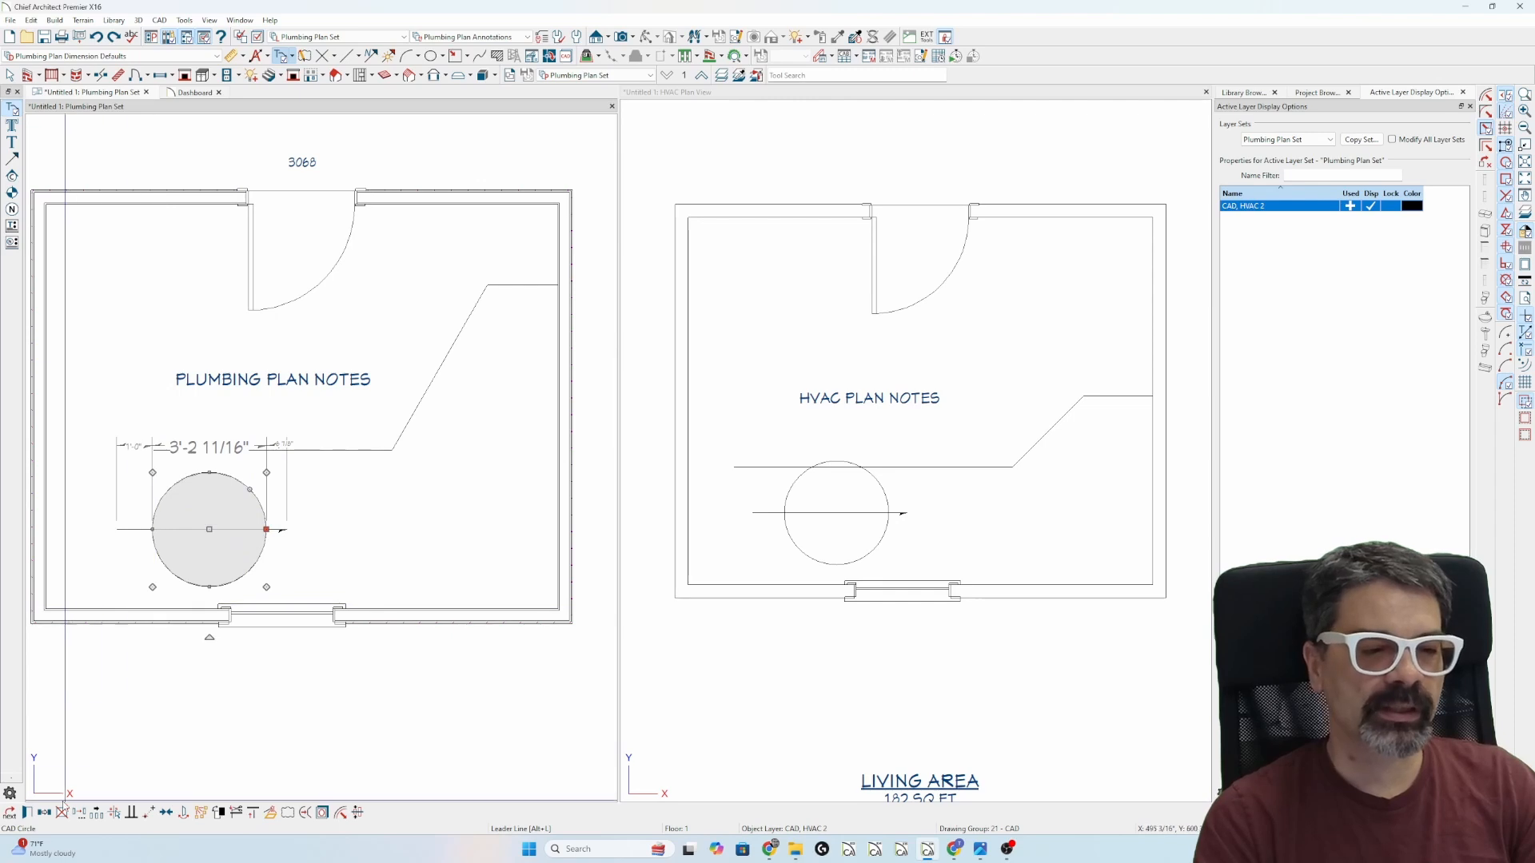
left_click(28, 812)
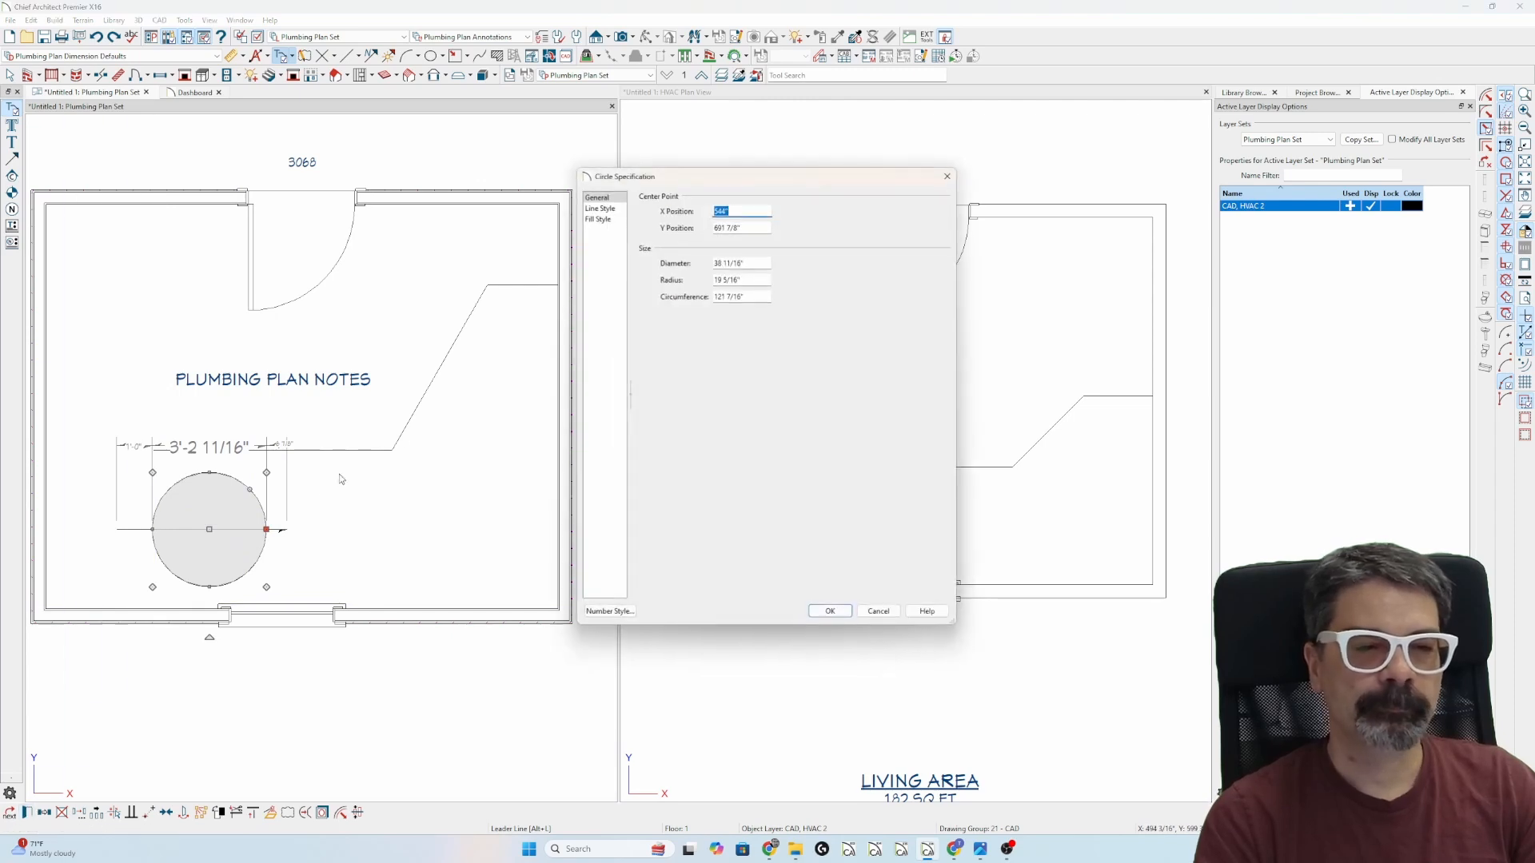
left_click(618, 209)
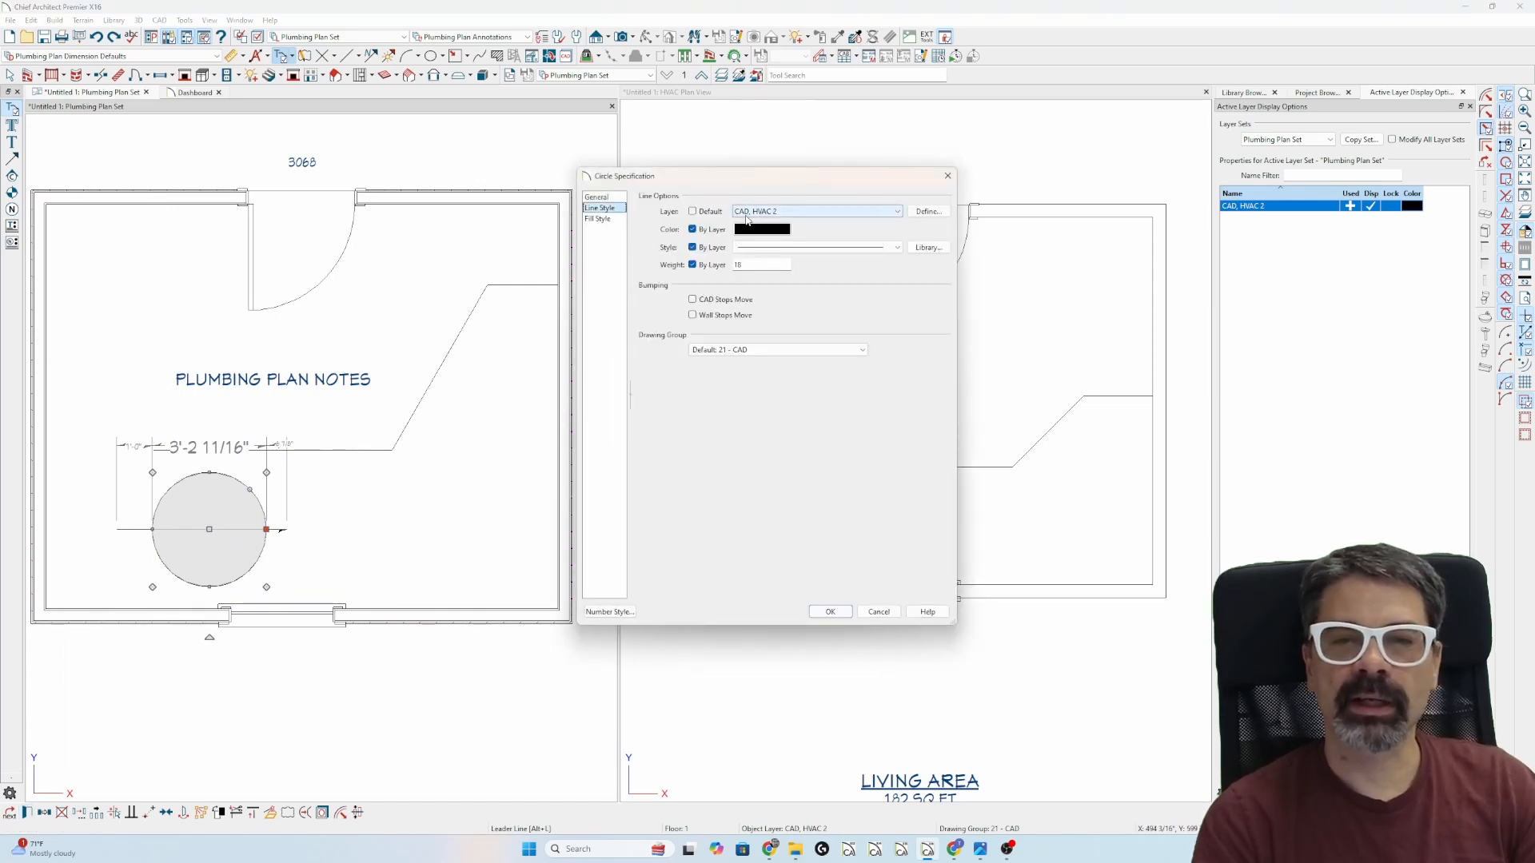
key("Escape")
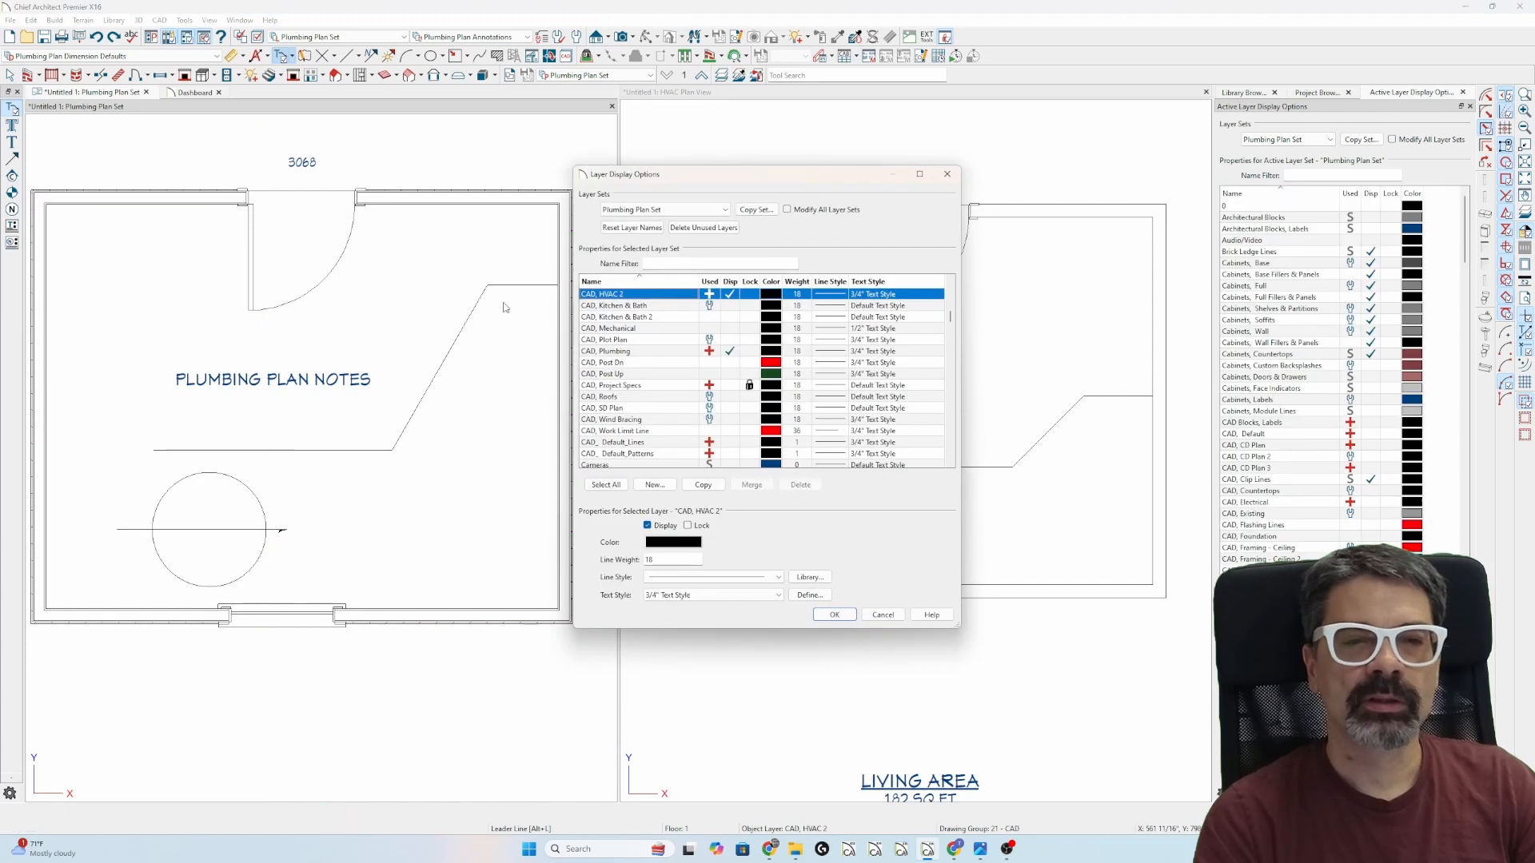
scroll(623, 330, "up", 3)
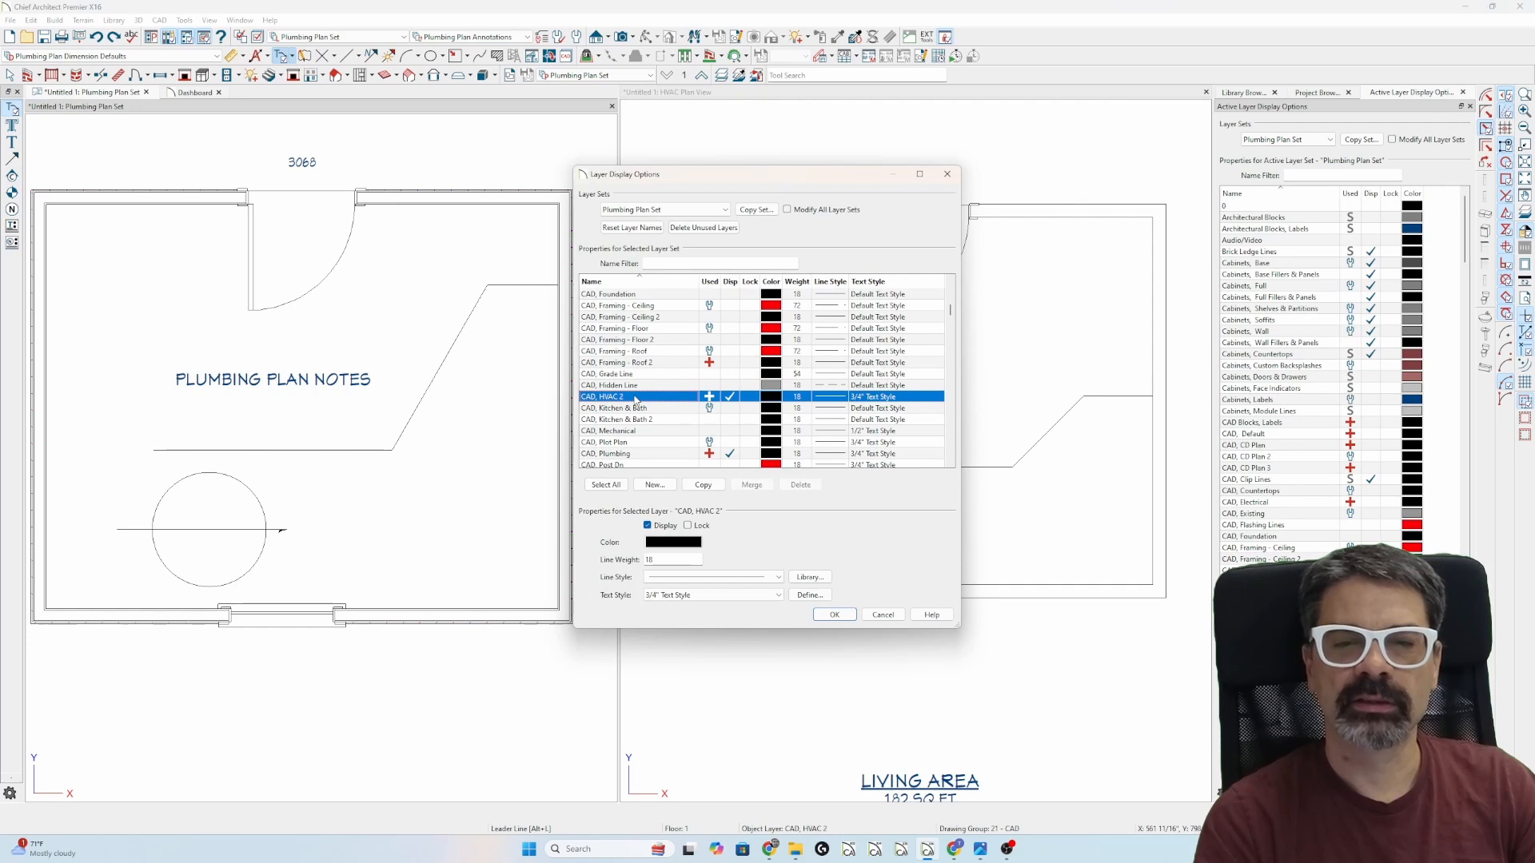
key("Return")
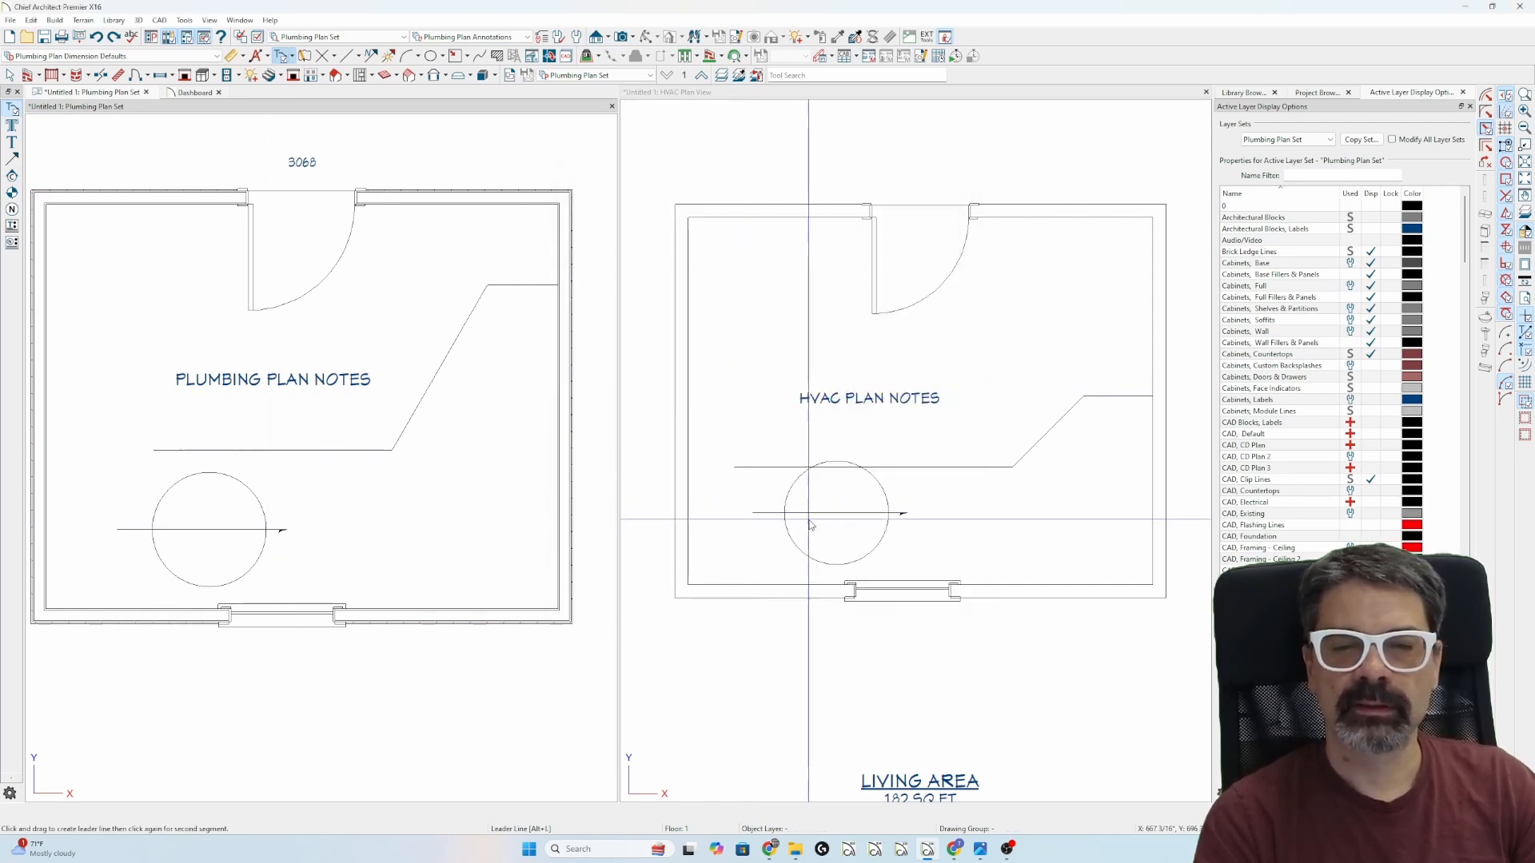
Try duplicating the CAD, Plumbing layer from the HVAC view's layer display options and discard the changes
left_click(827, 347)
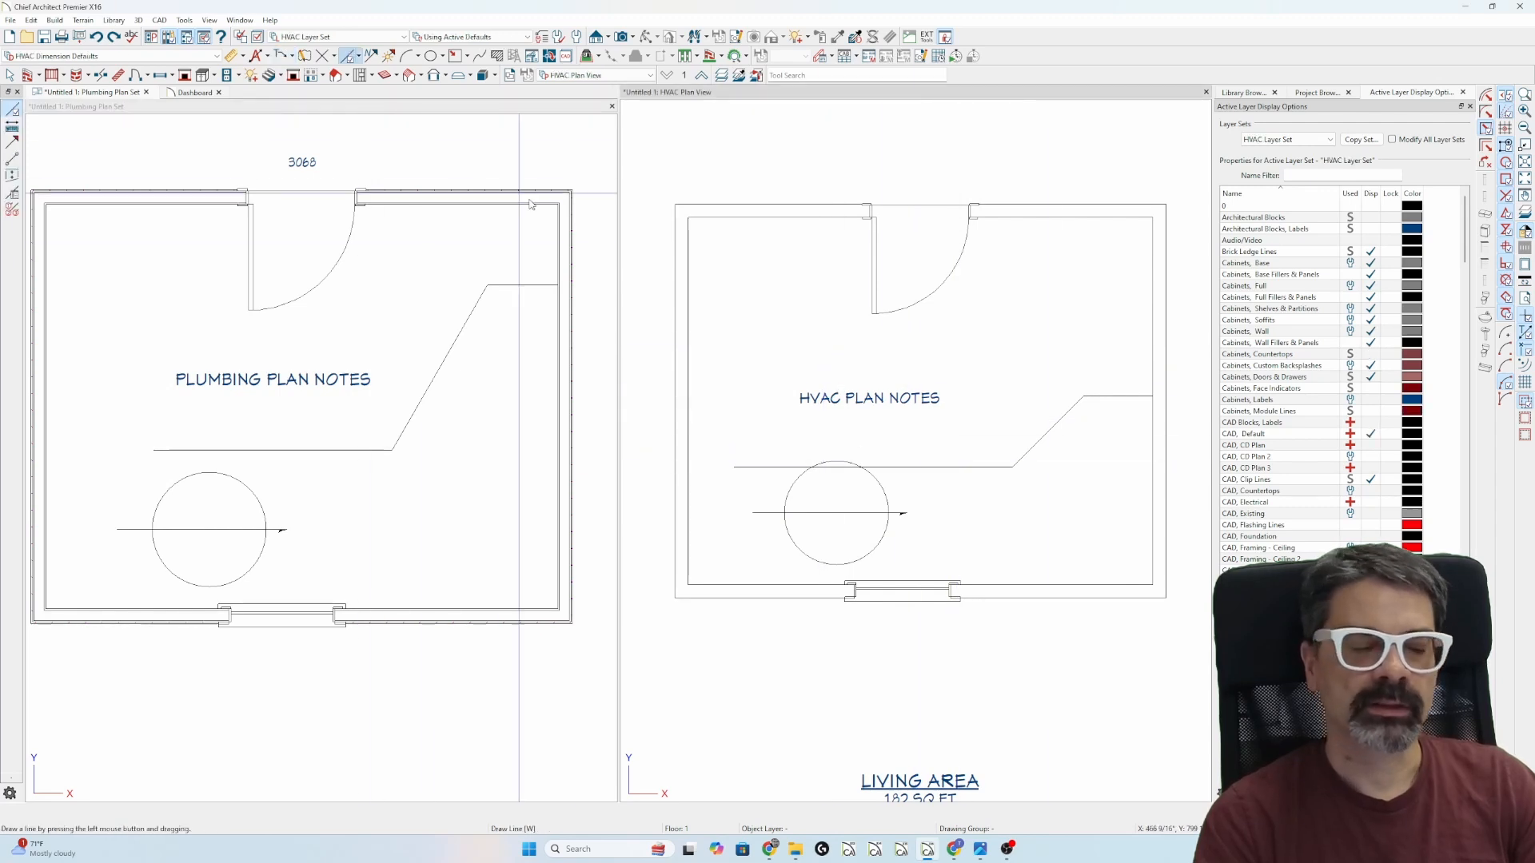
key("l")
scroll(693, 323, "down", 3)
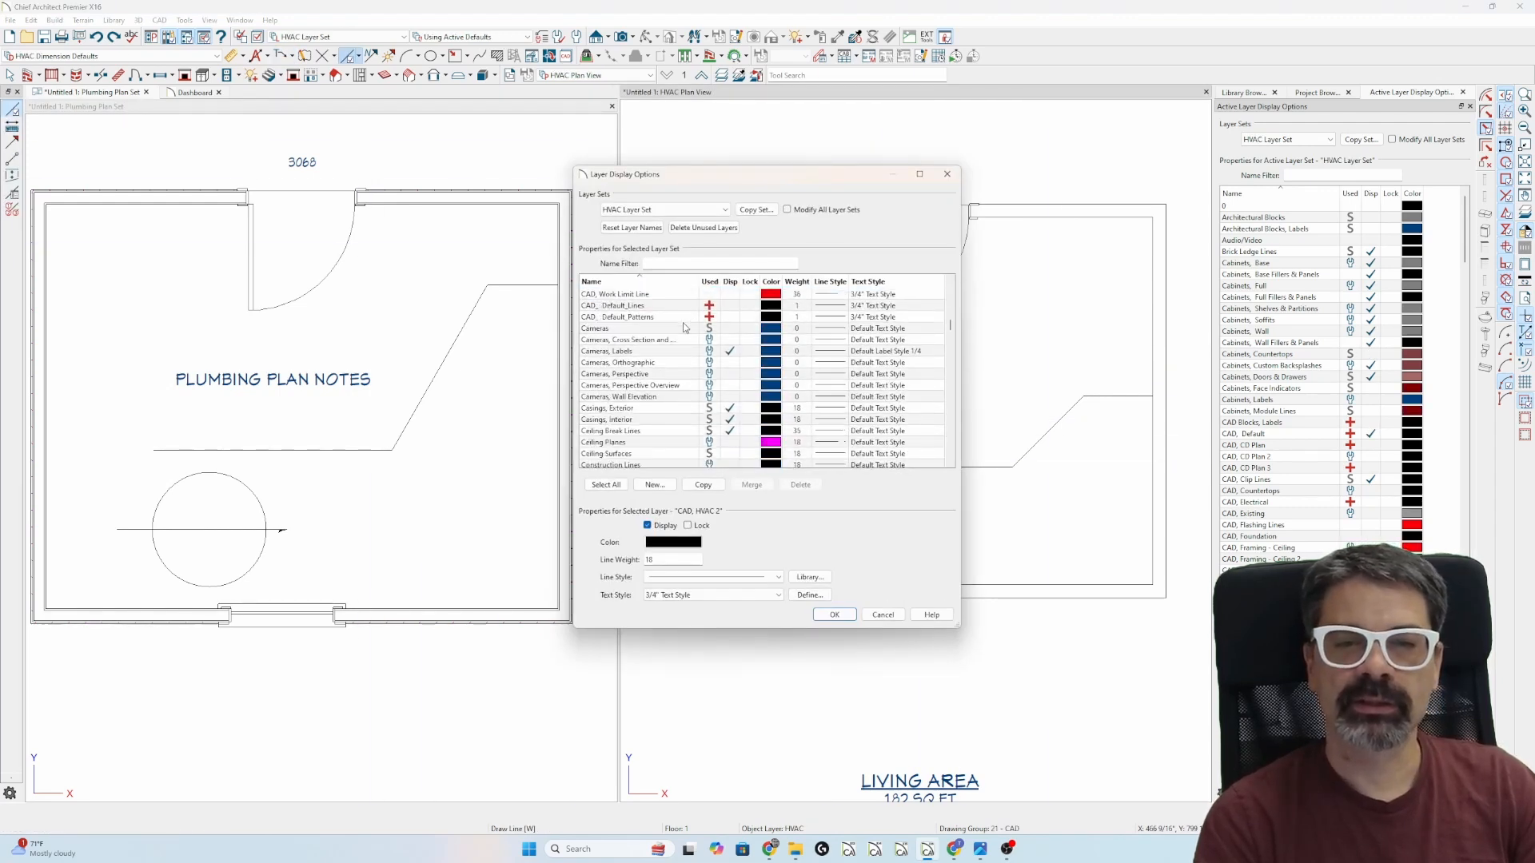
scroll(663, 336, "up", 1)
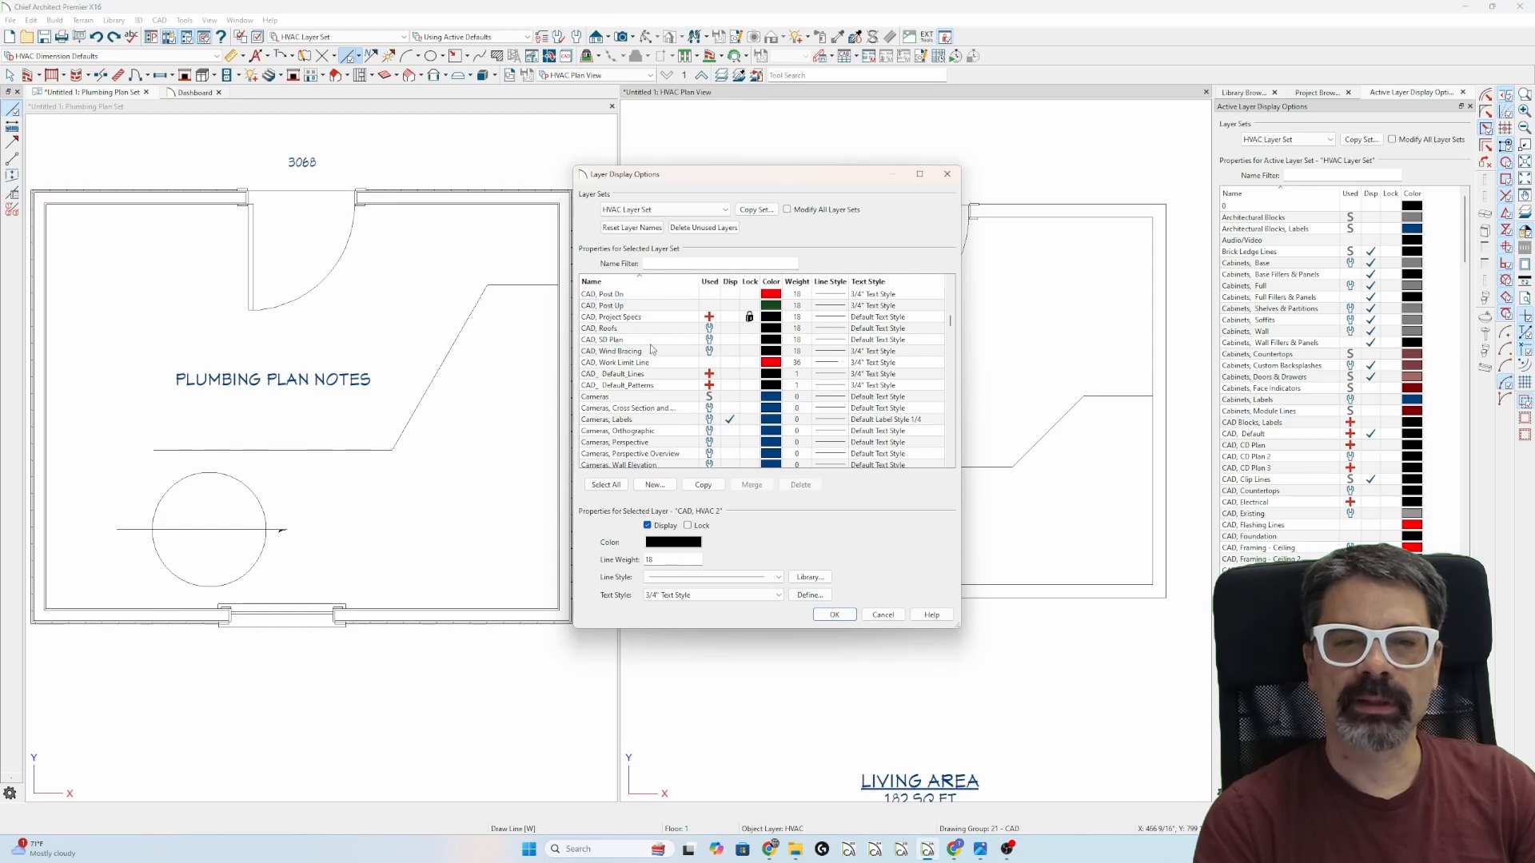
scroll(652, 363, "up", 1)
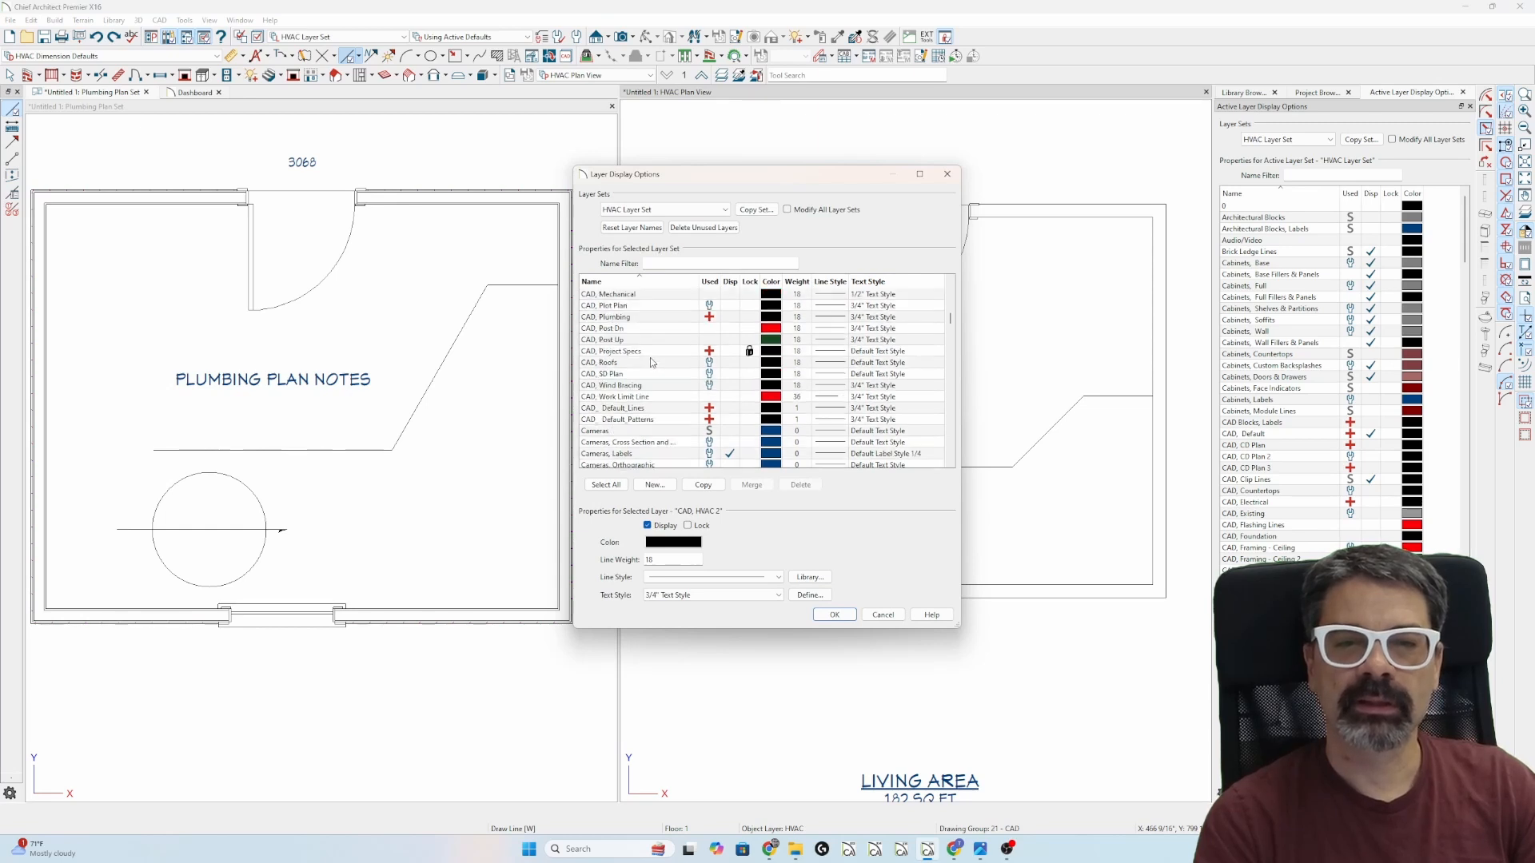
left_click(650, 317)
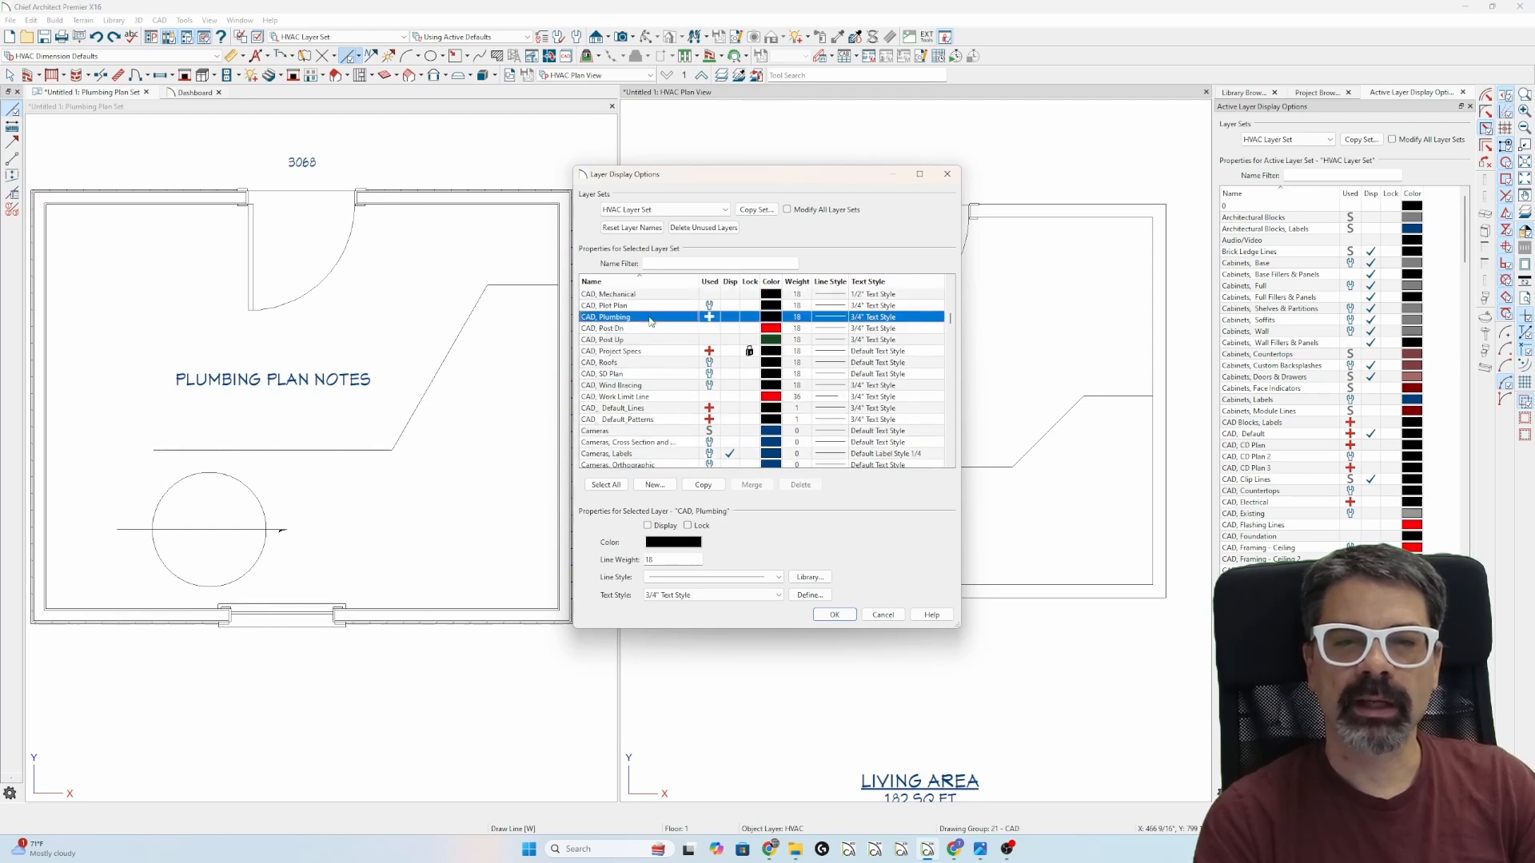
left_click(709, 485)
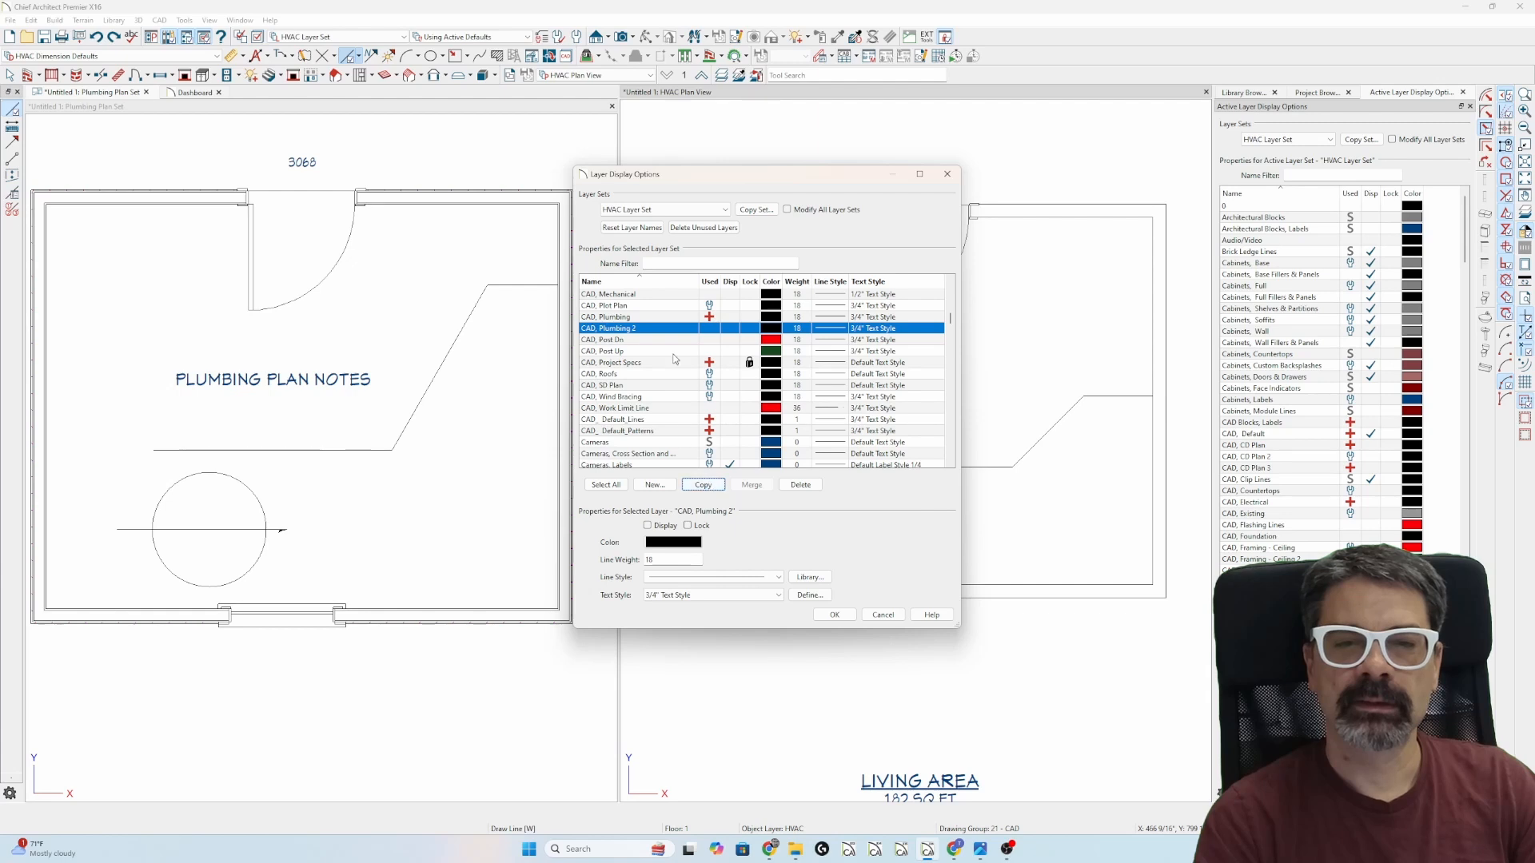
scroll(676, 359, "up", 3)
scroll(675, 360, "up", 2)
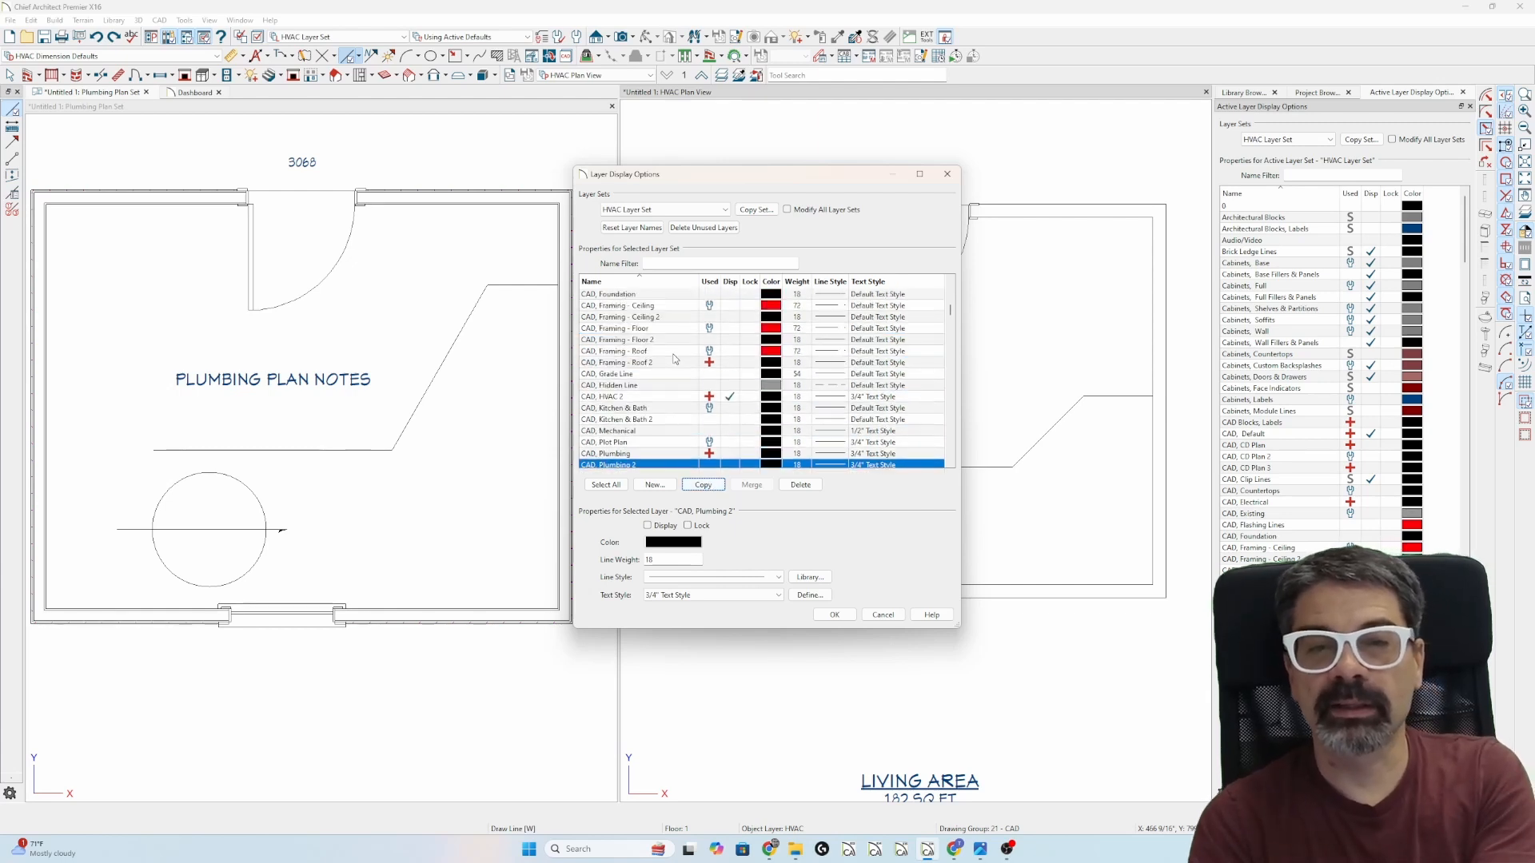
scroll(676, 360, "up", 4)
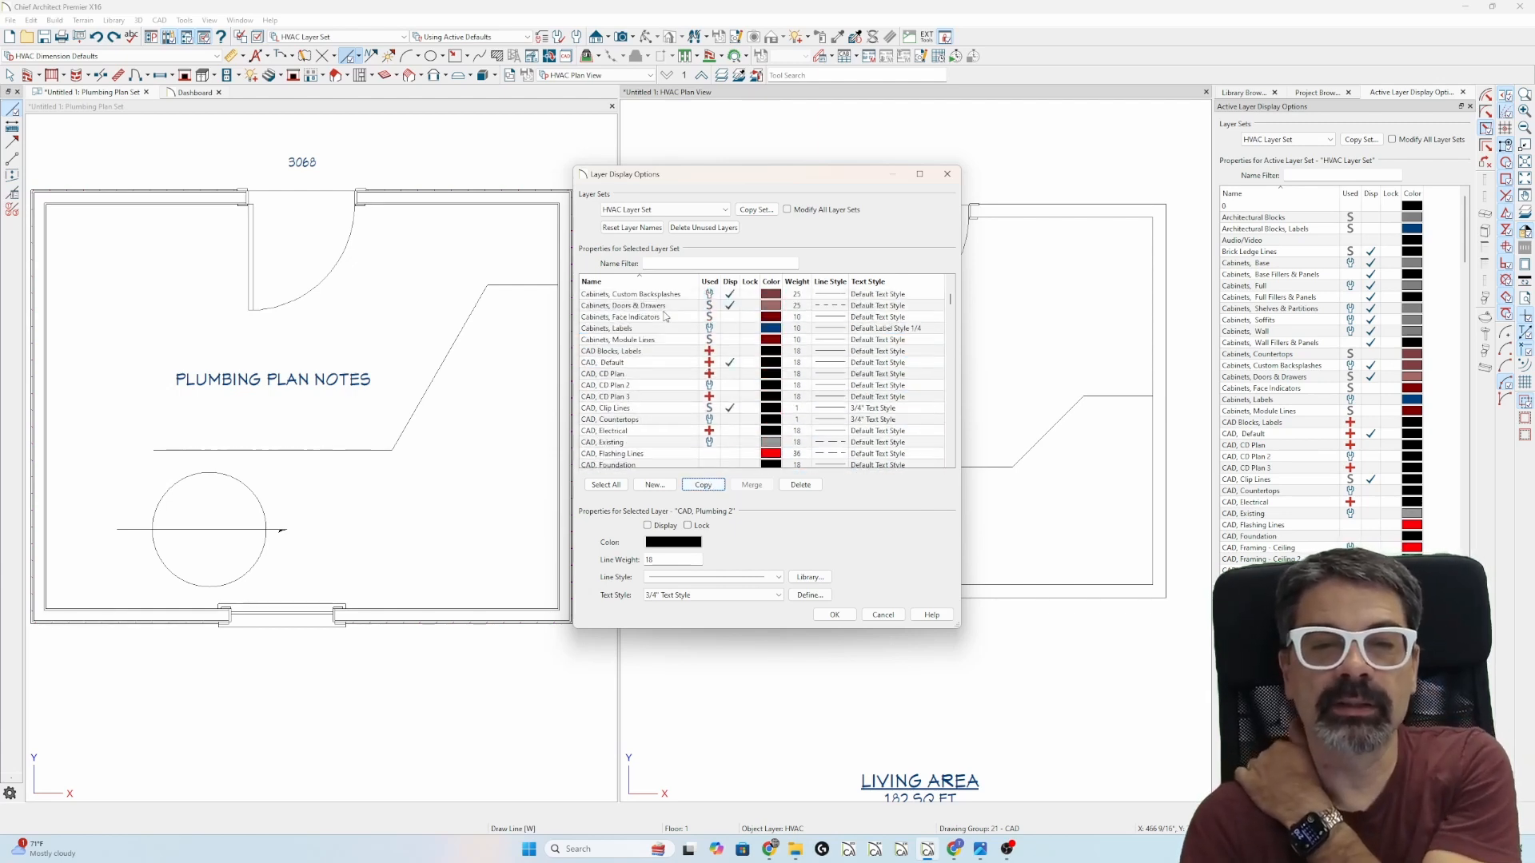
scroll(664, 317, "up", 1)
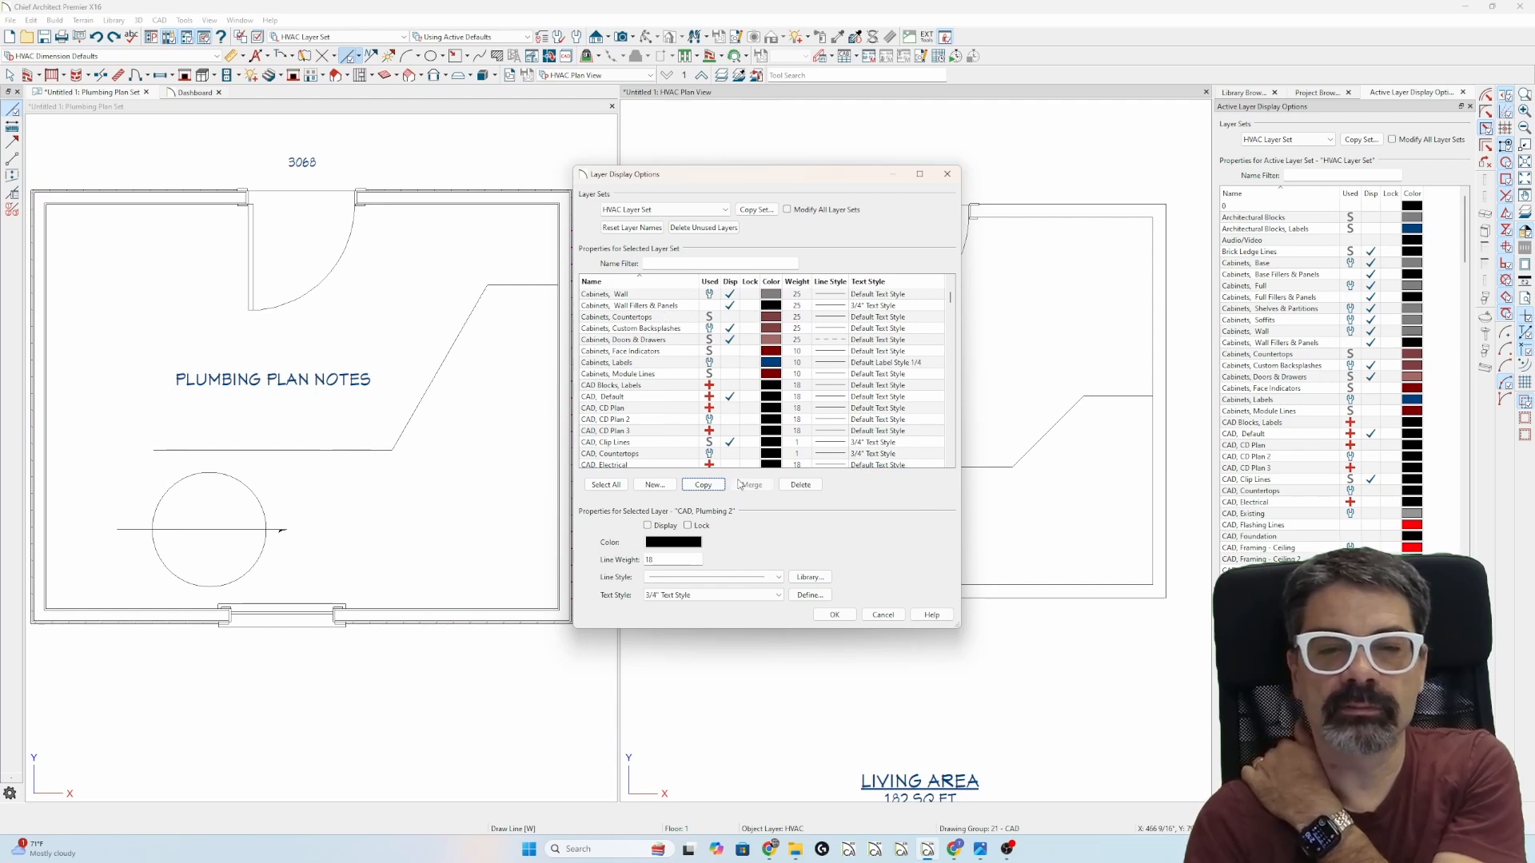
left_click(883, 615)
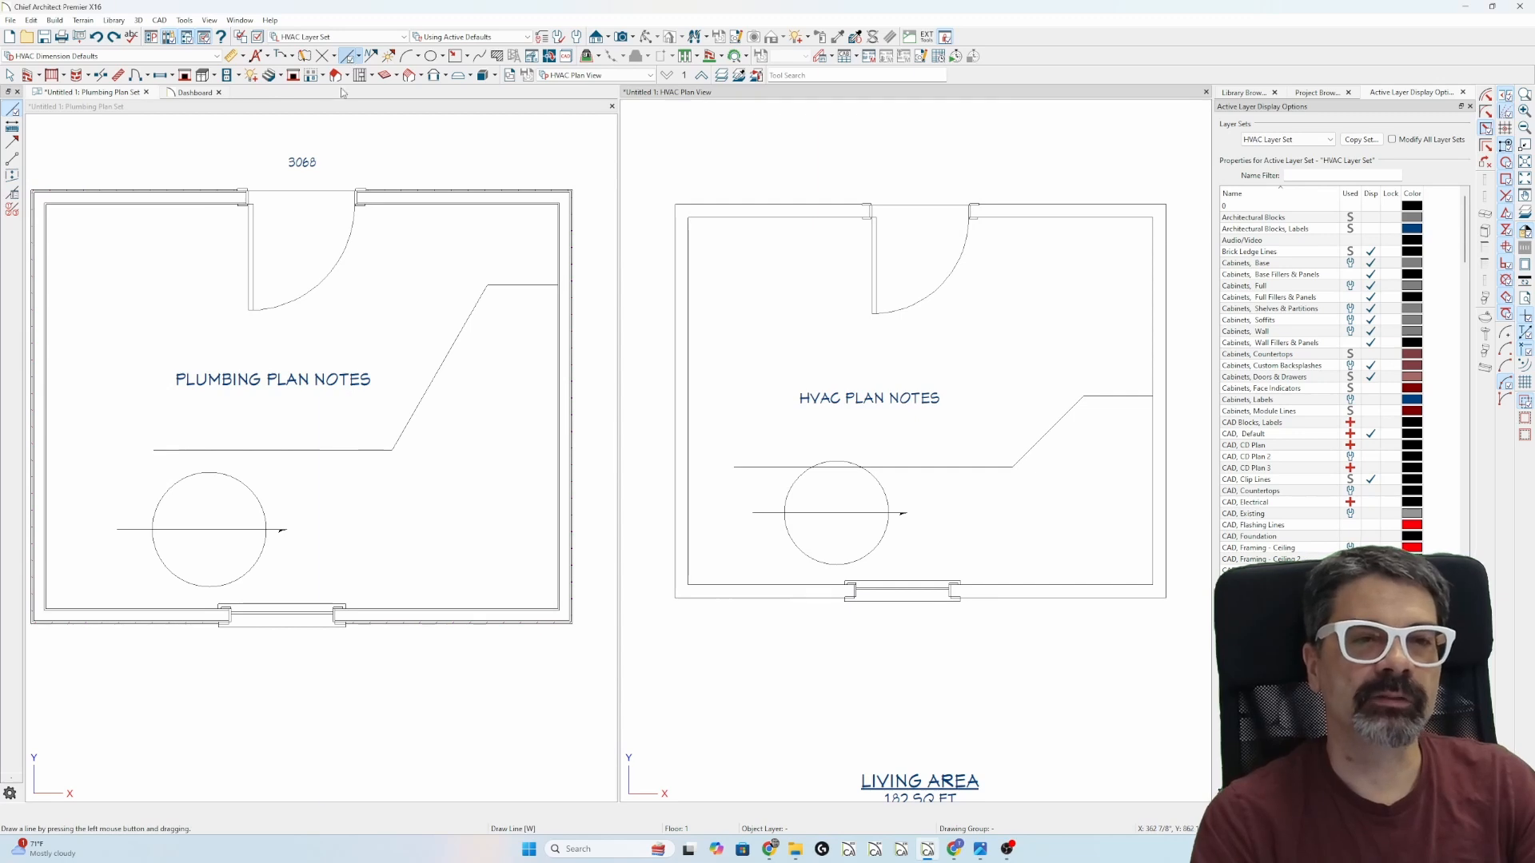
Draw a three-segment polyline above the plumbing plan notes, its long horizontal segment about 6'-2 7/16", and set it to the default CAD layer
left_click(325, 304)
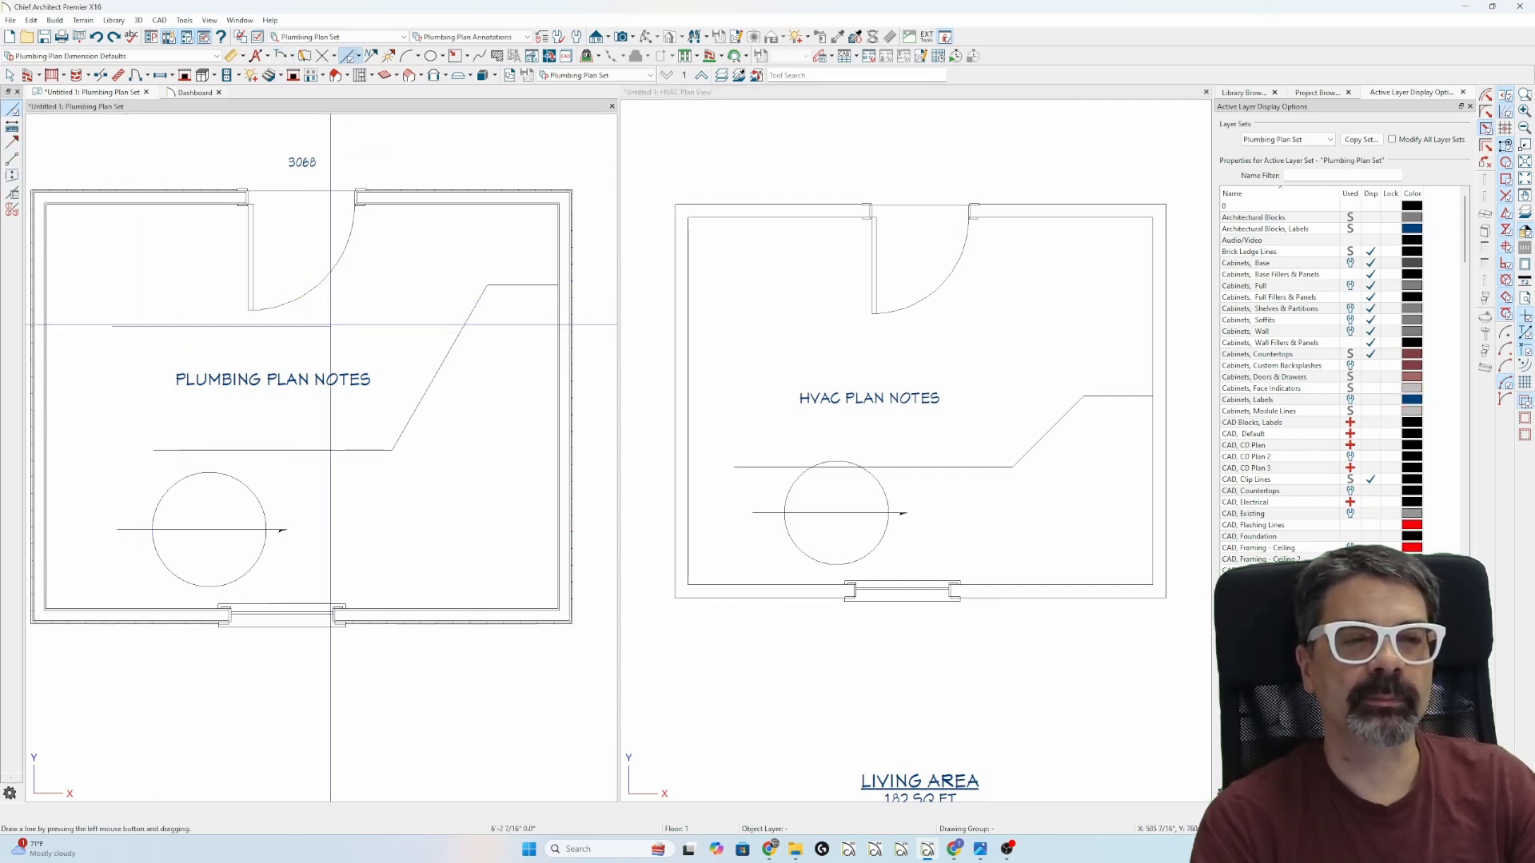
left_click_drag(330, 325, 438, 251)
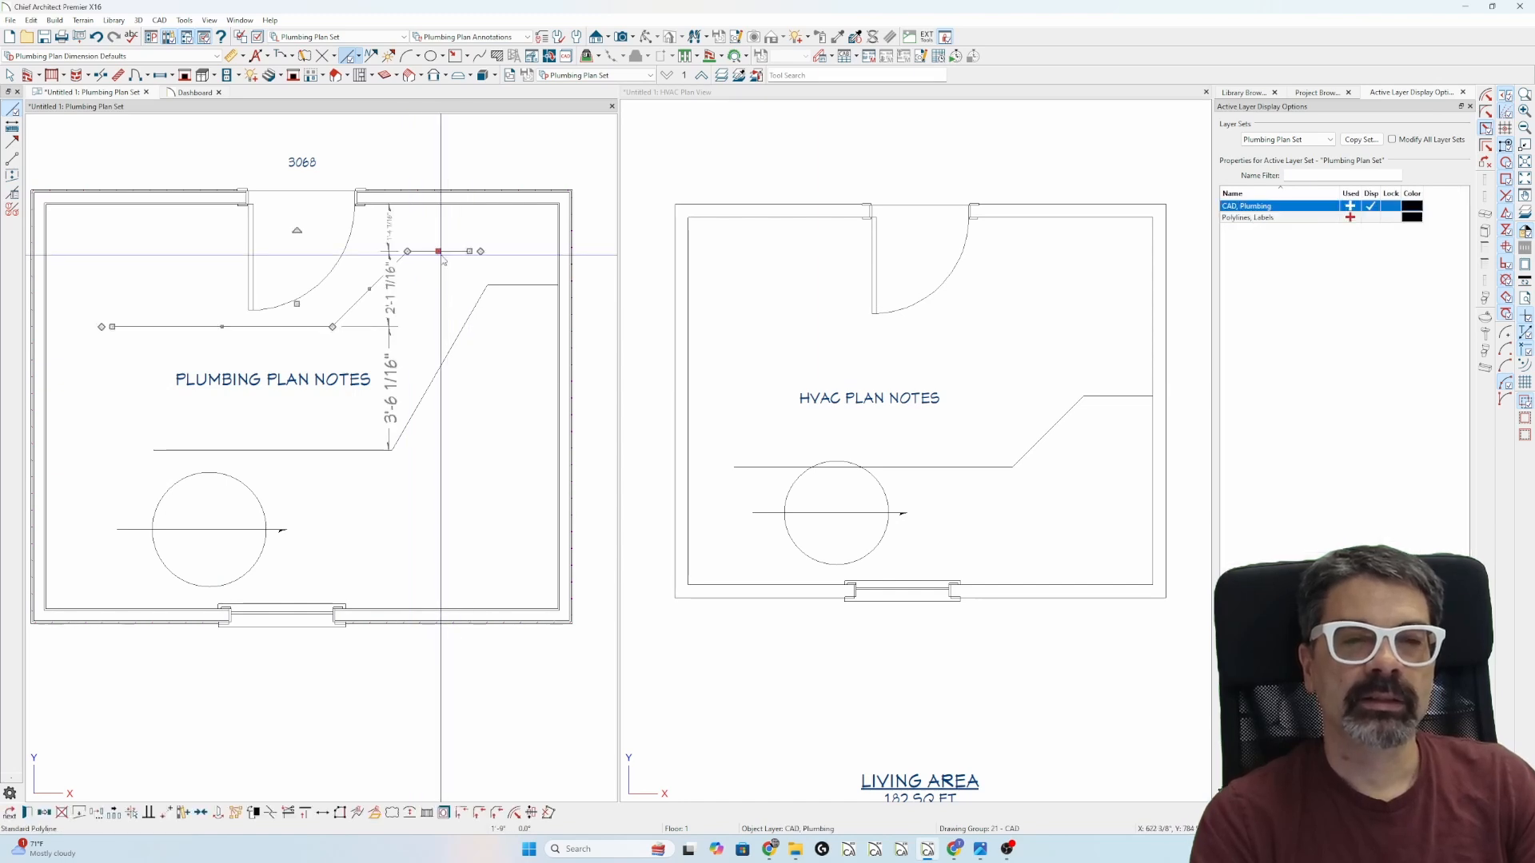
double_click(442, 256)
left_click(539, 228)
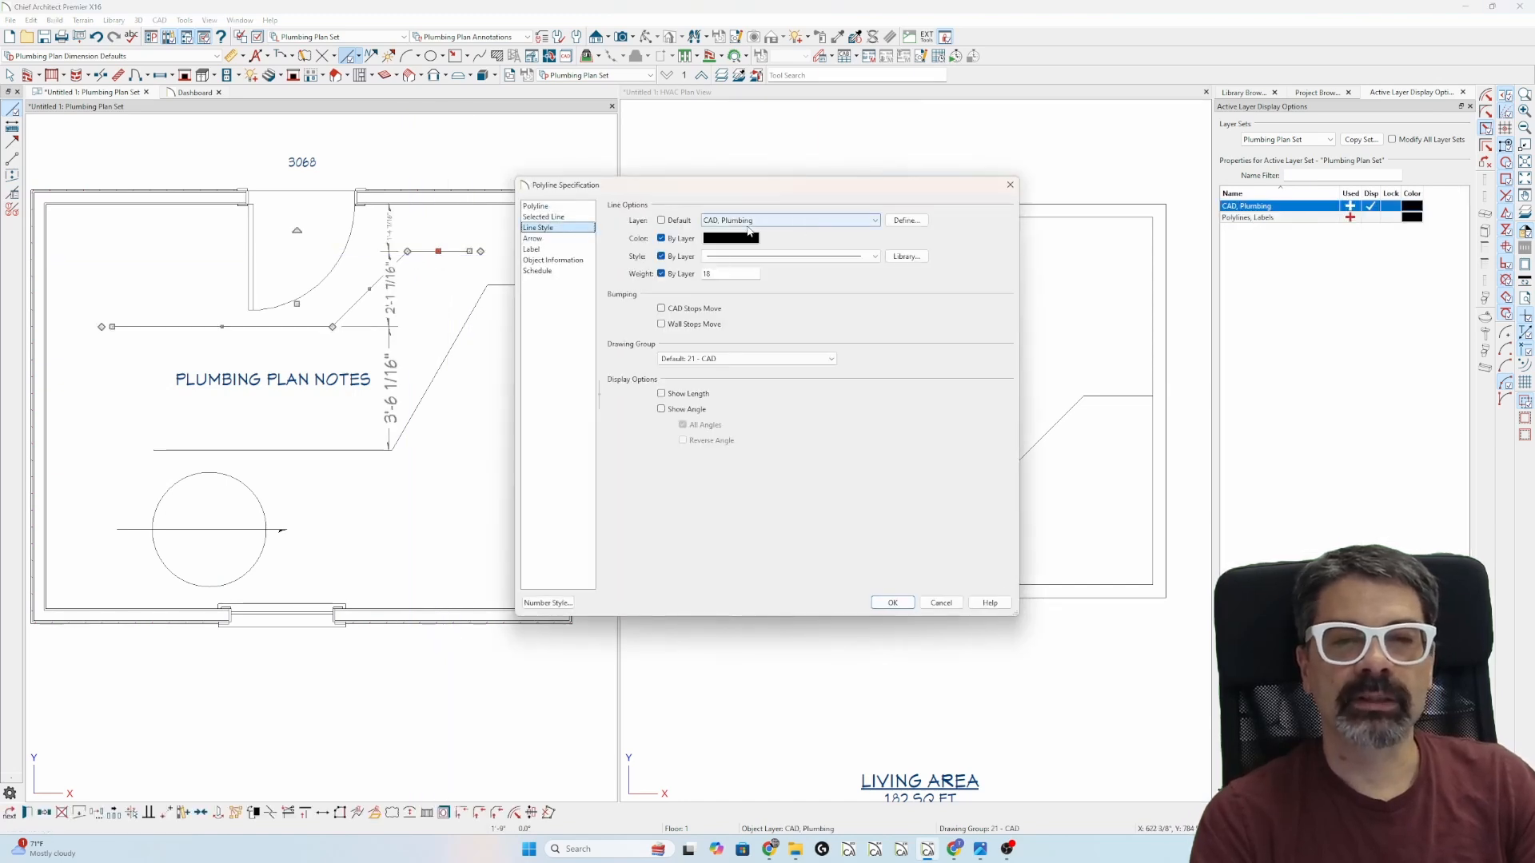
left_click(662, 221)
key("Return")
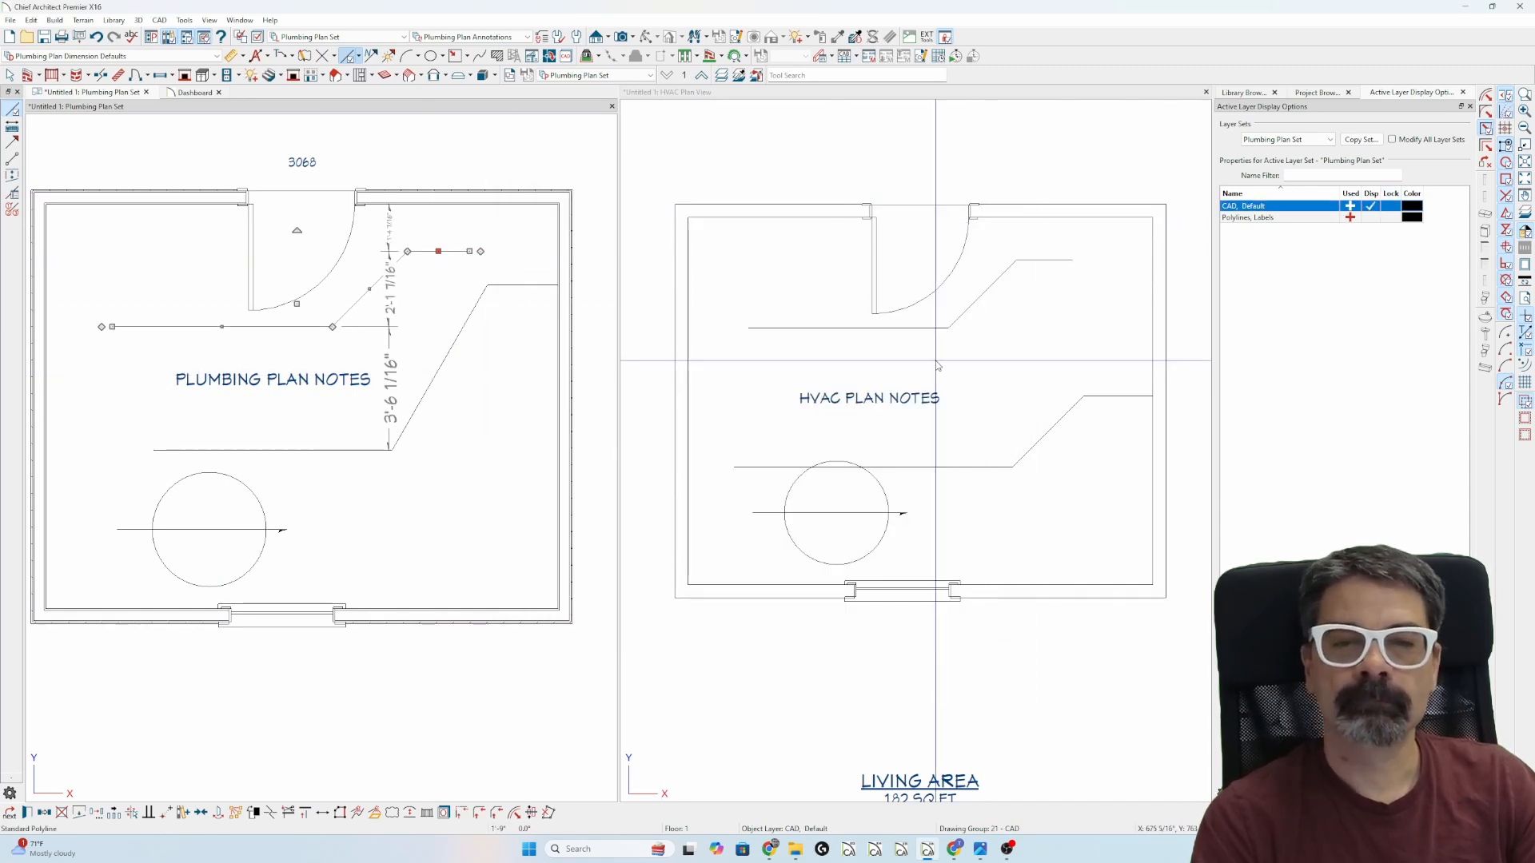
left_click(893, 435)
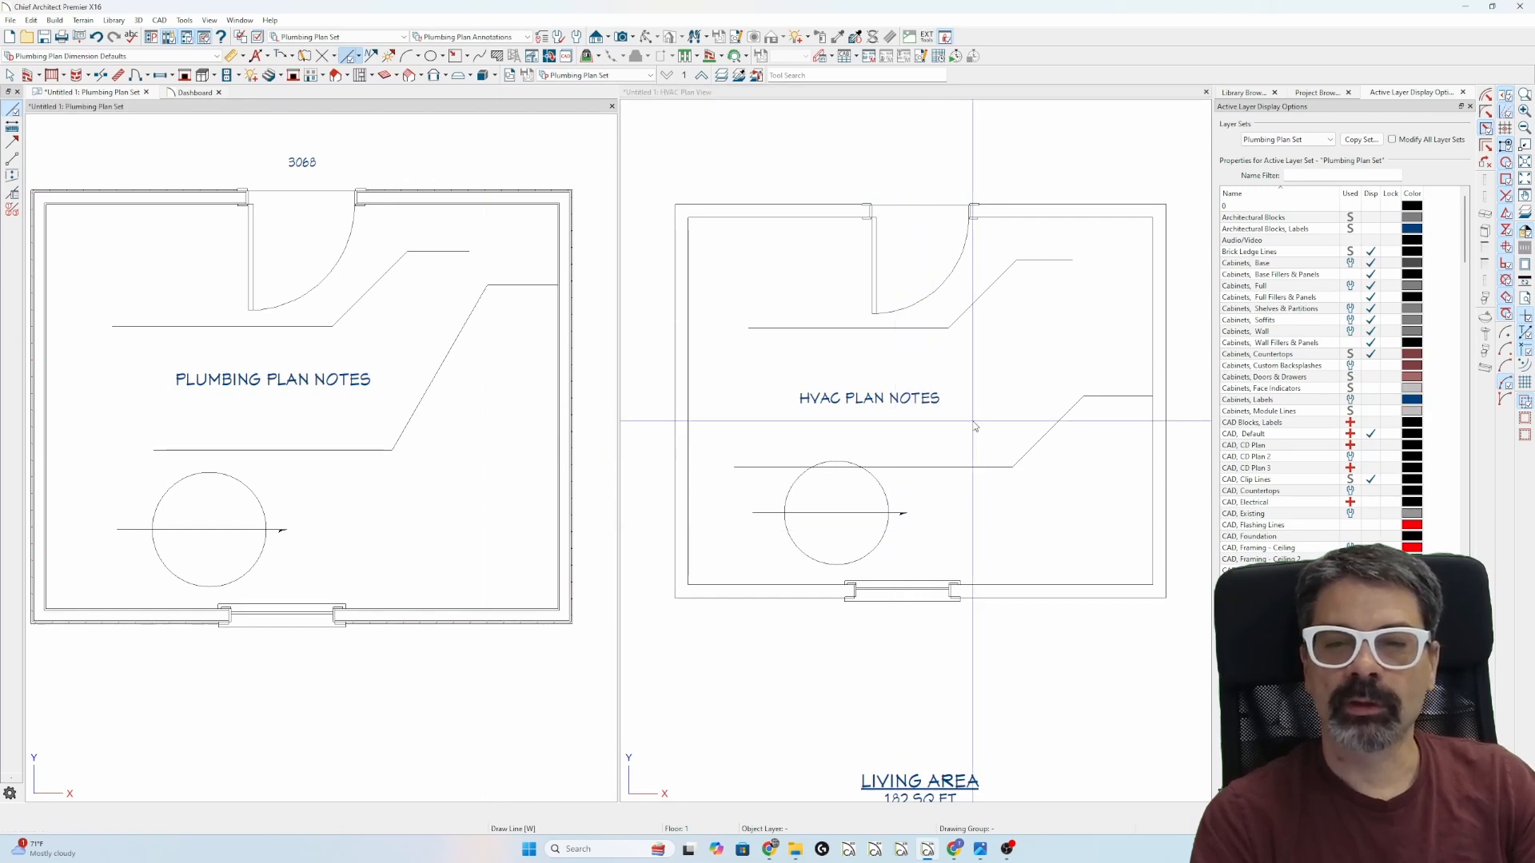
Try duplicating the CAD, Default layer in the HVAC Layer Set and discard the copy
left_click(886, 390)
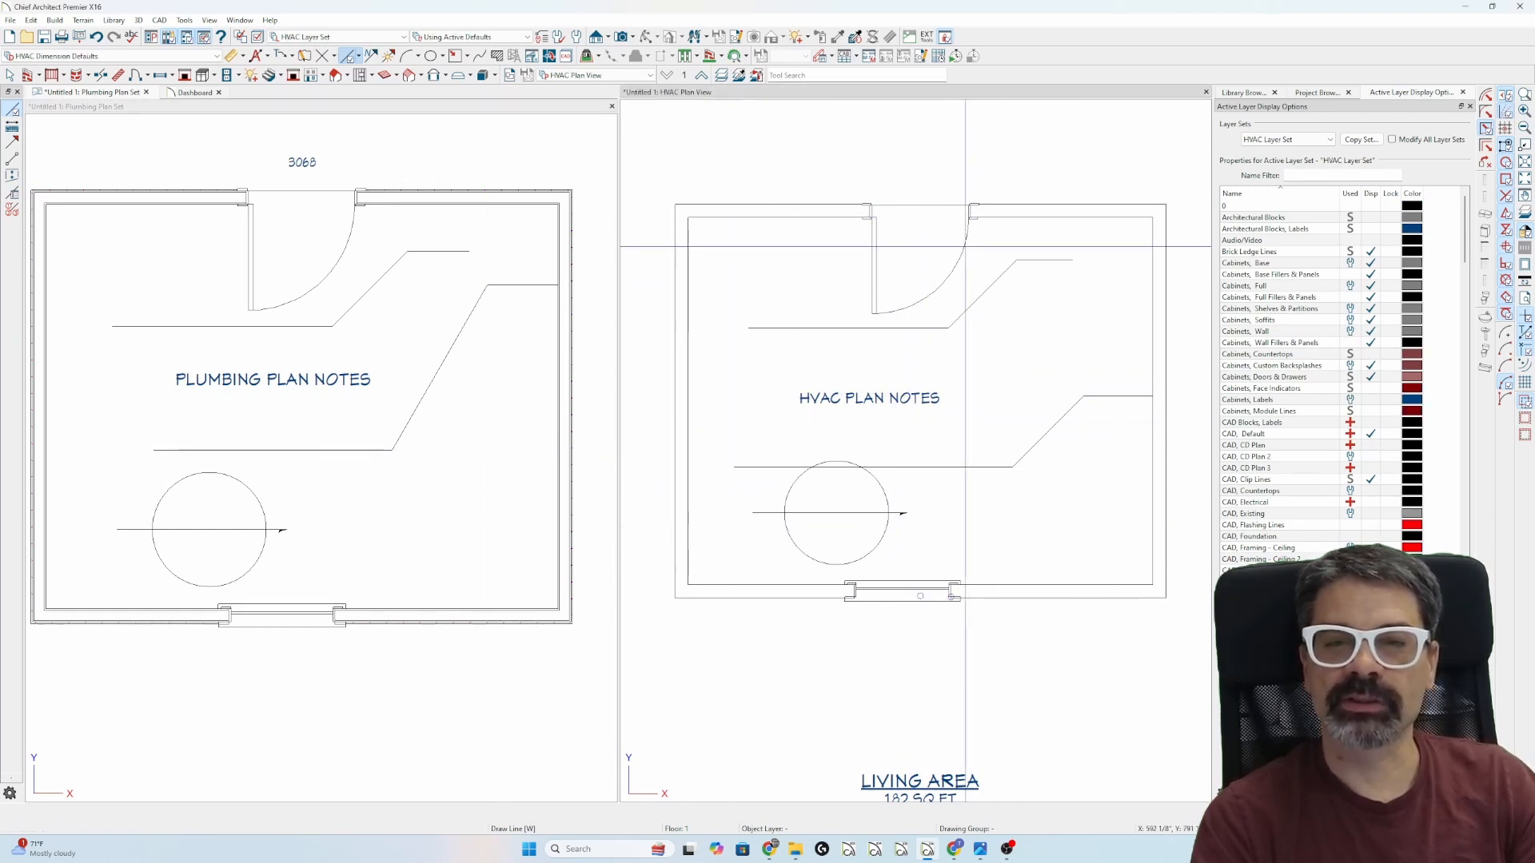
key("l")
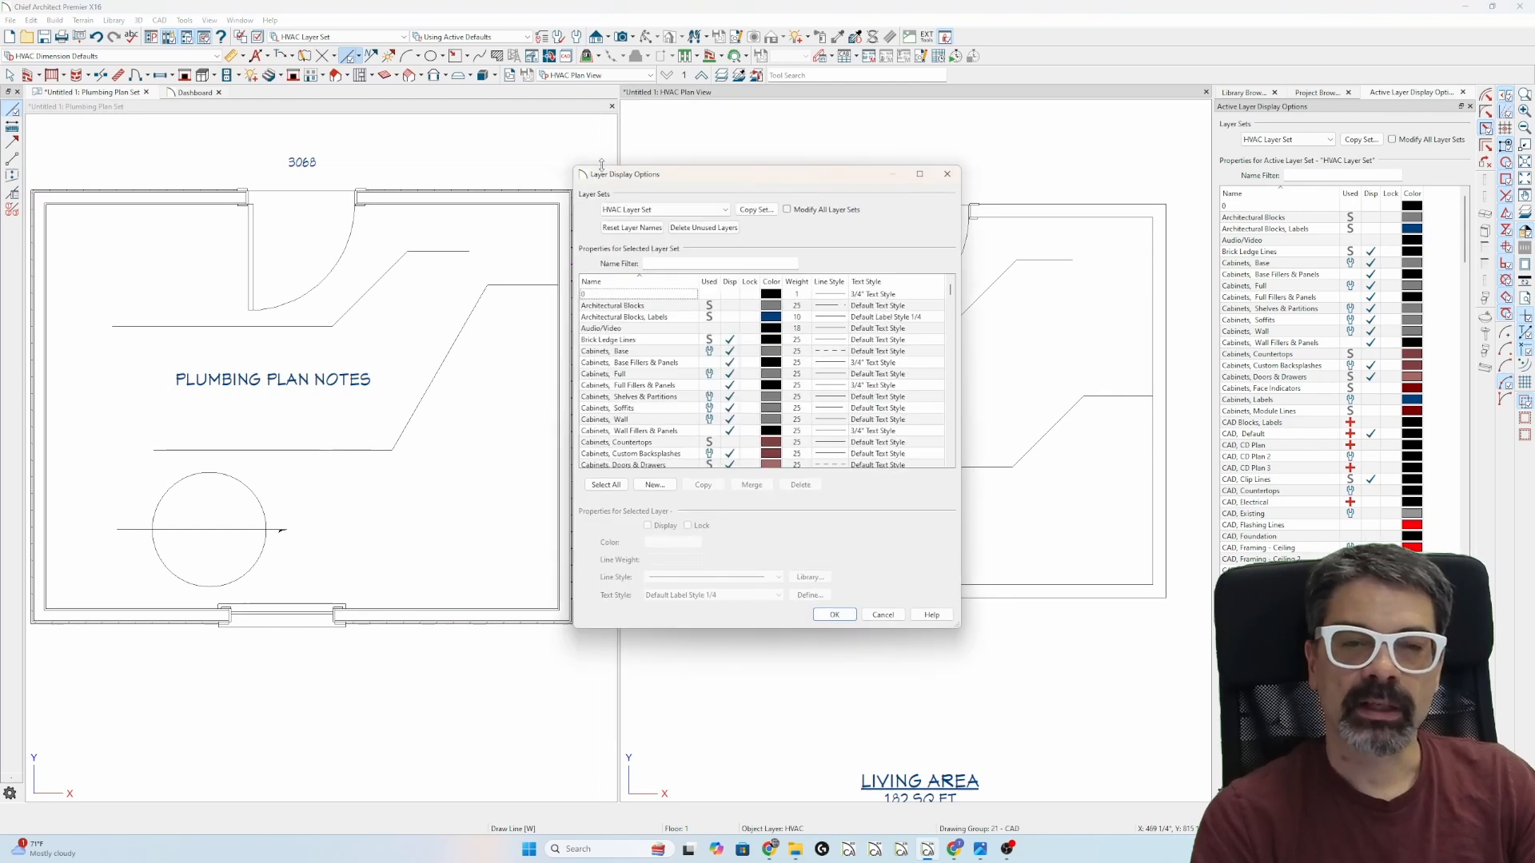
scroll(674, 400, "down", 4)
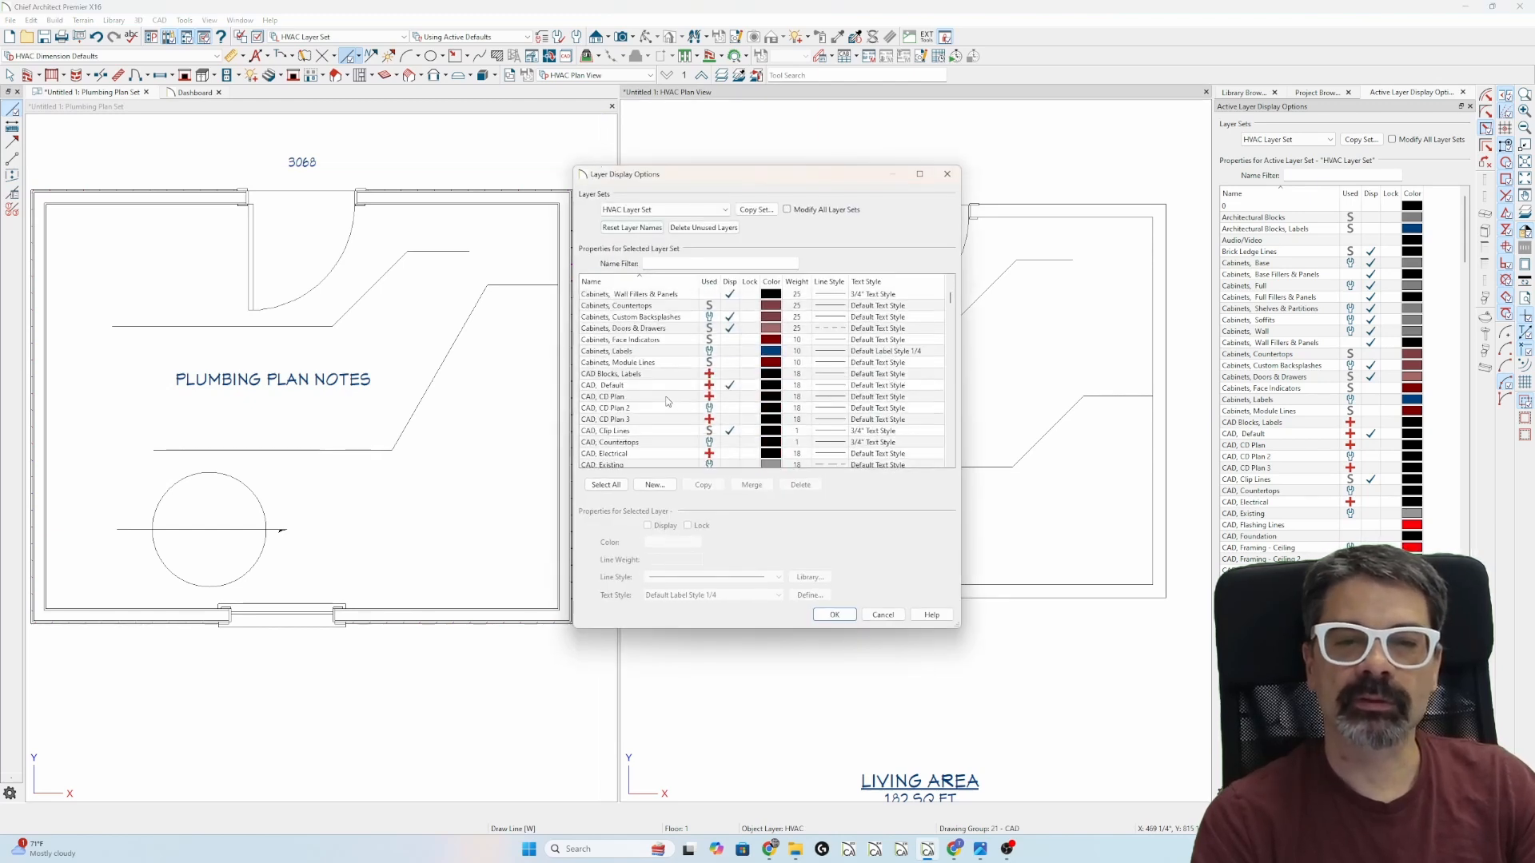
left_click(651, 385)
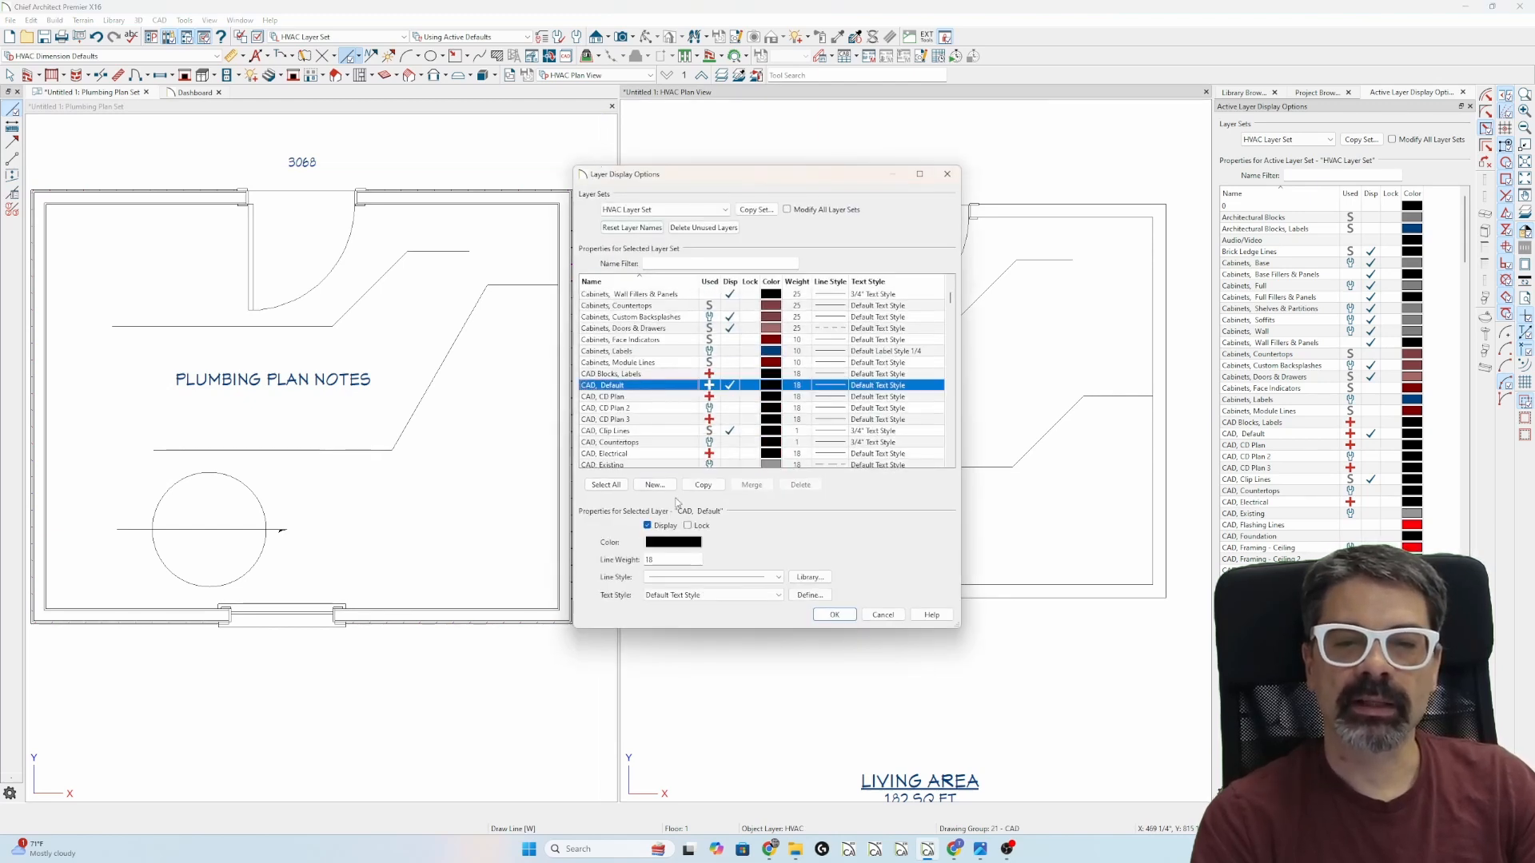
left_click(703, 484)
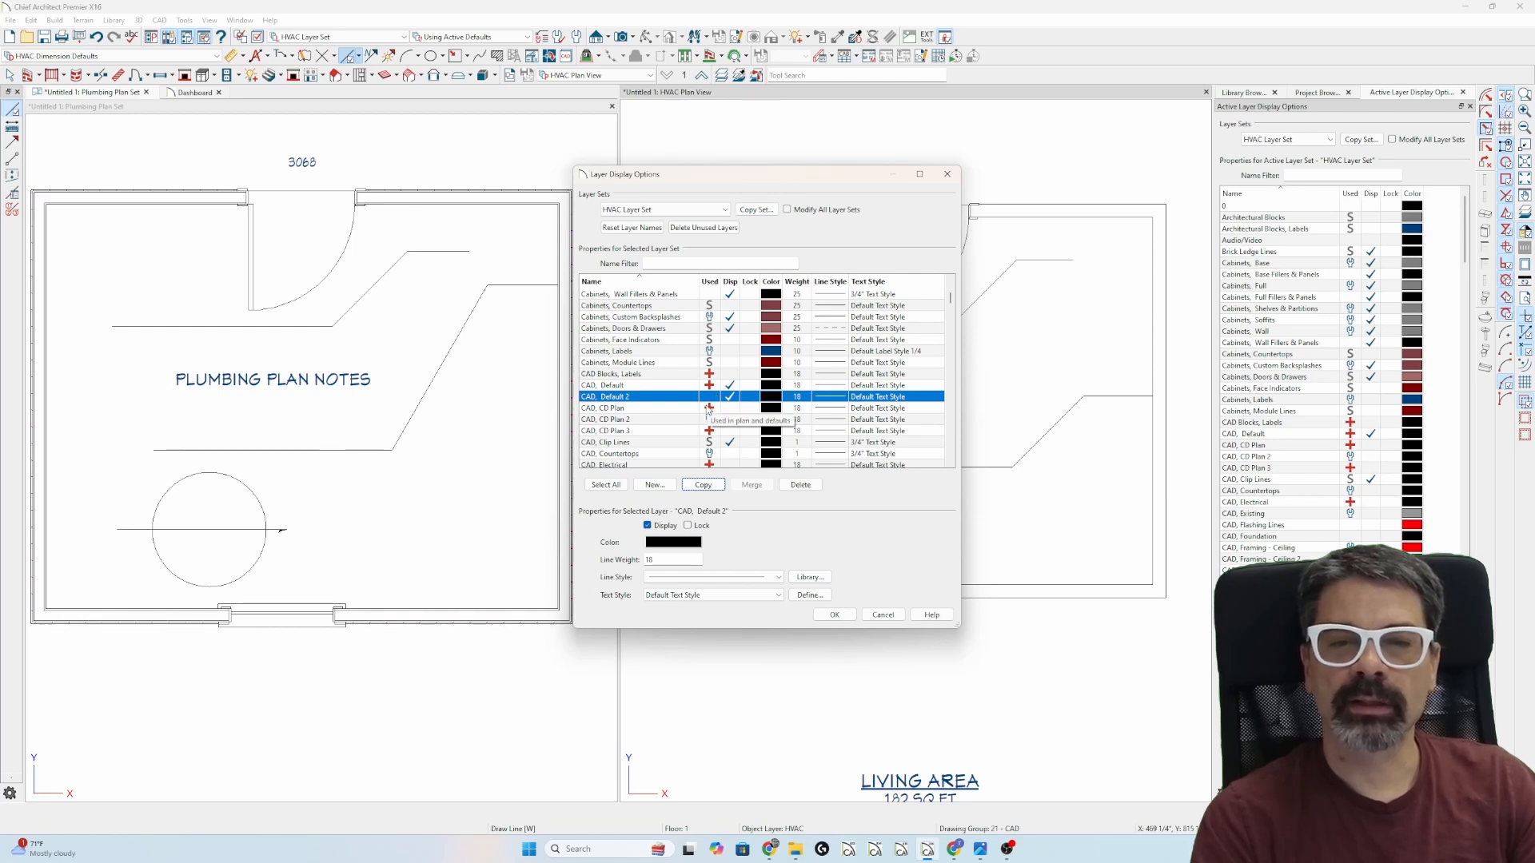
key("Escape")
Hide the CAD, Default layer in the HVAC view by using Layer Hide on the upper polyline
key("k")
left_click(968, 320)
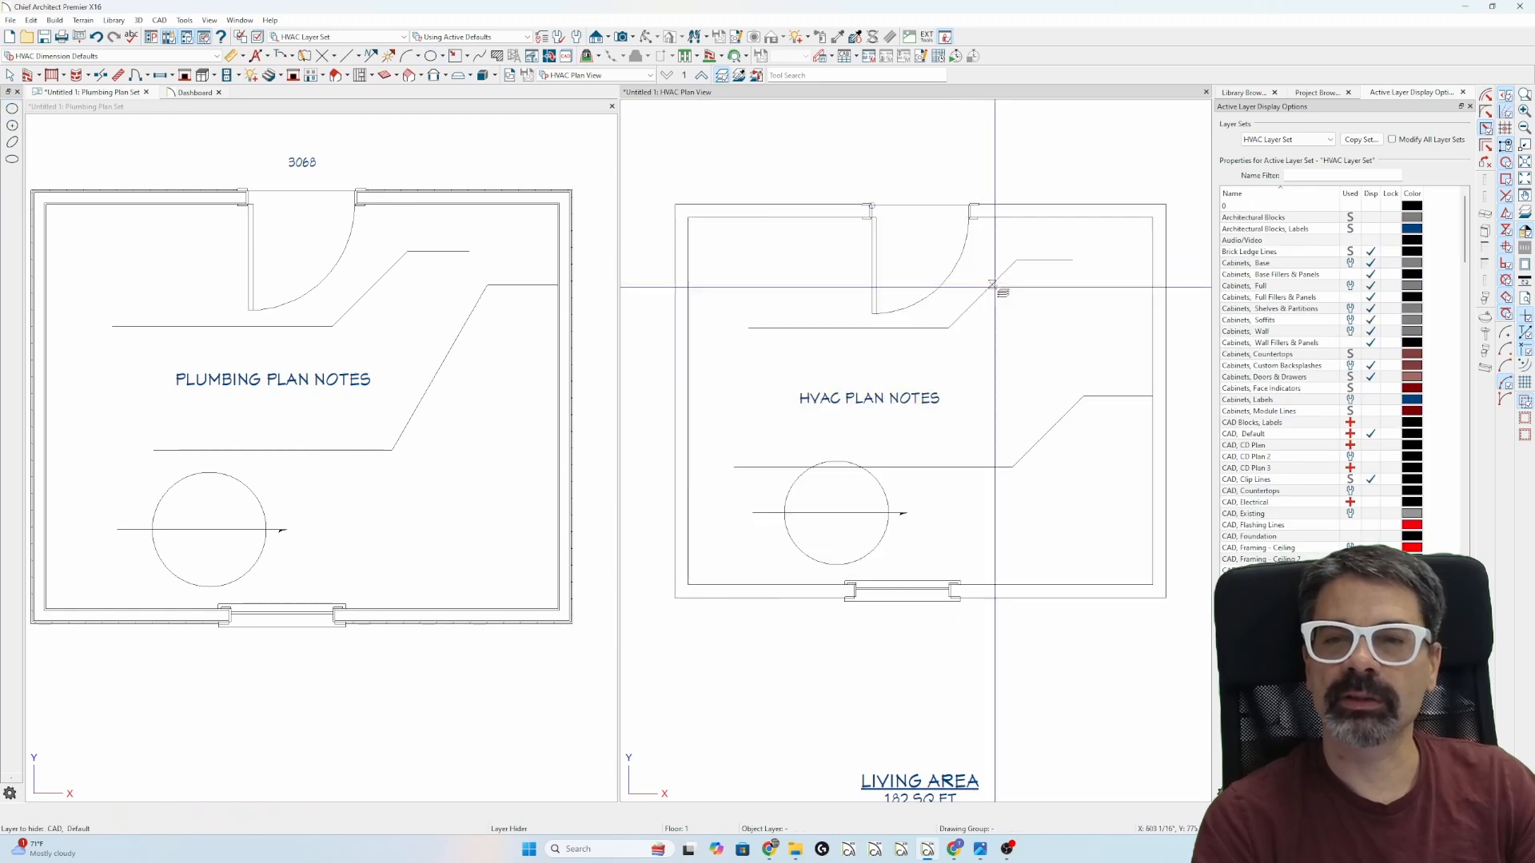
key("space")
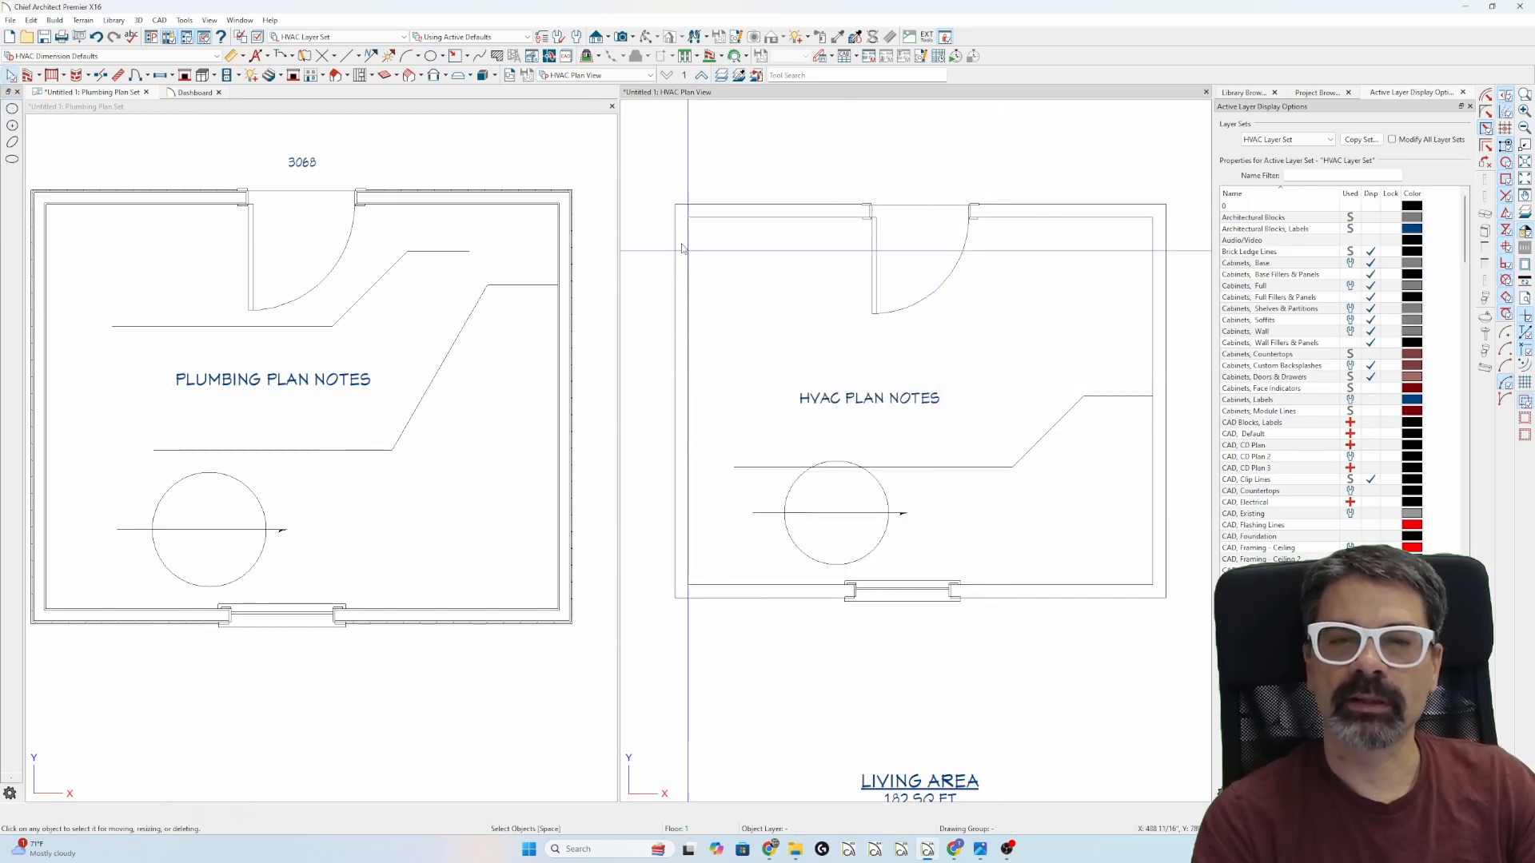
Make a copy of the undisplayed CAD, Default layer in the HVAC Layer Set
key("l")
scroll(628, 392, "down", 6)
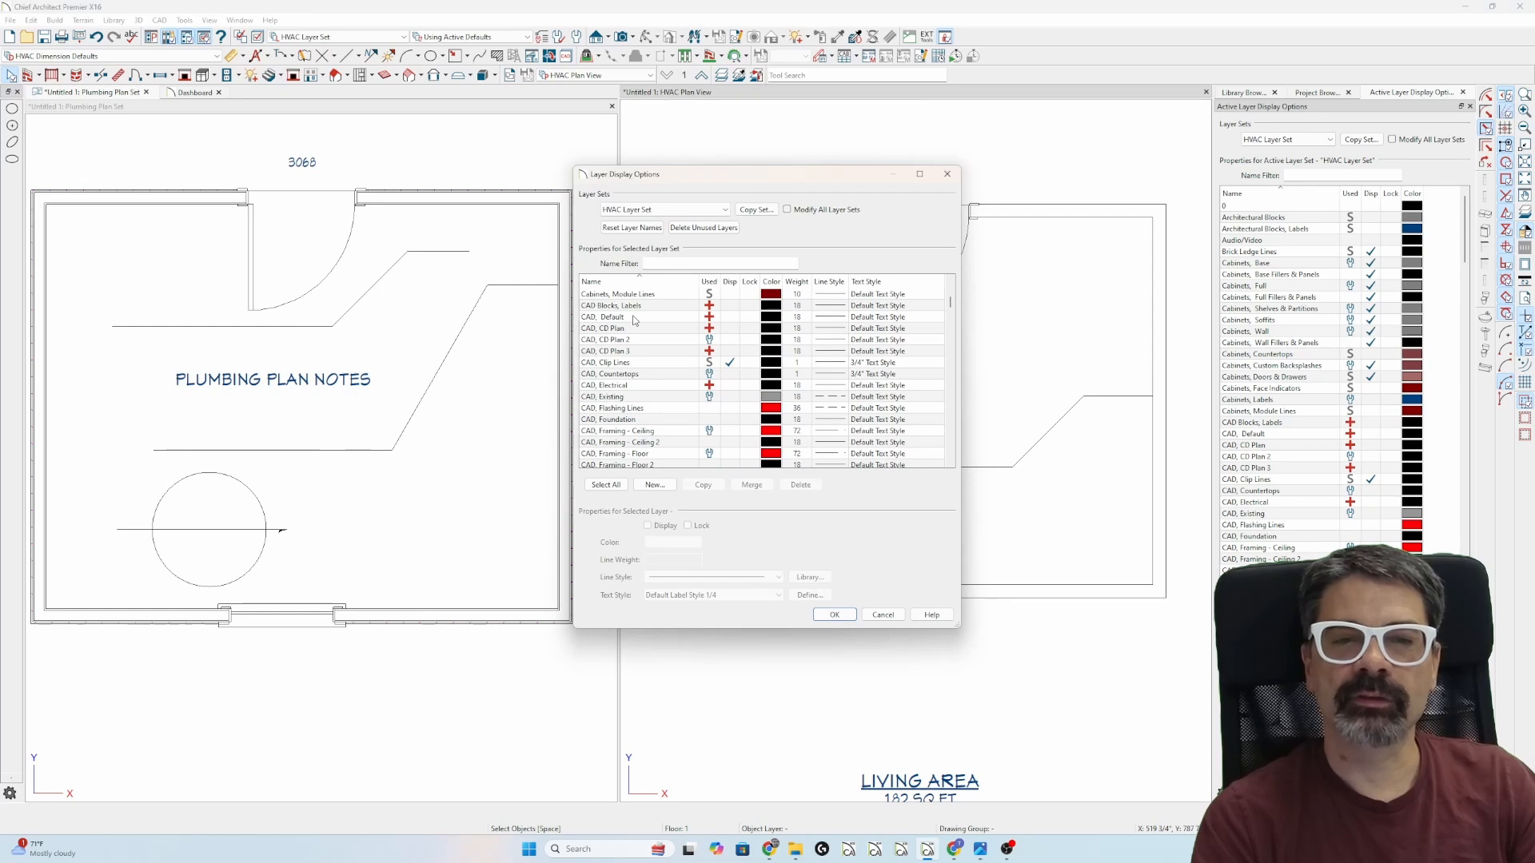
left_click(634, 318)
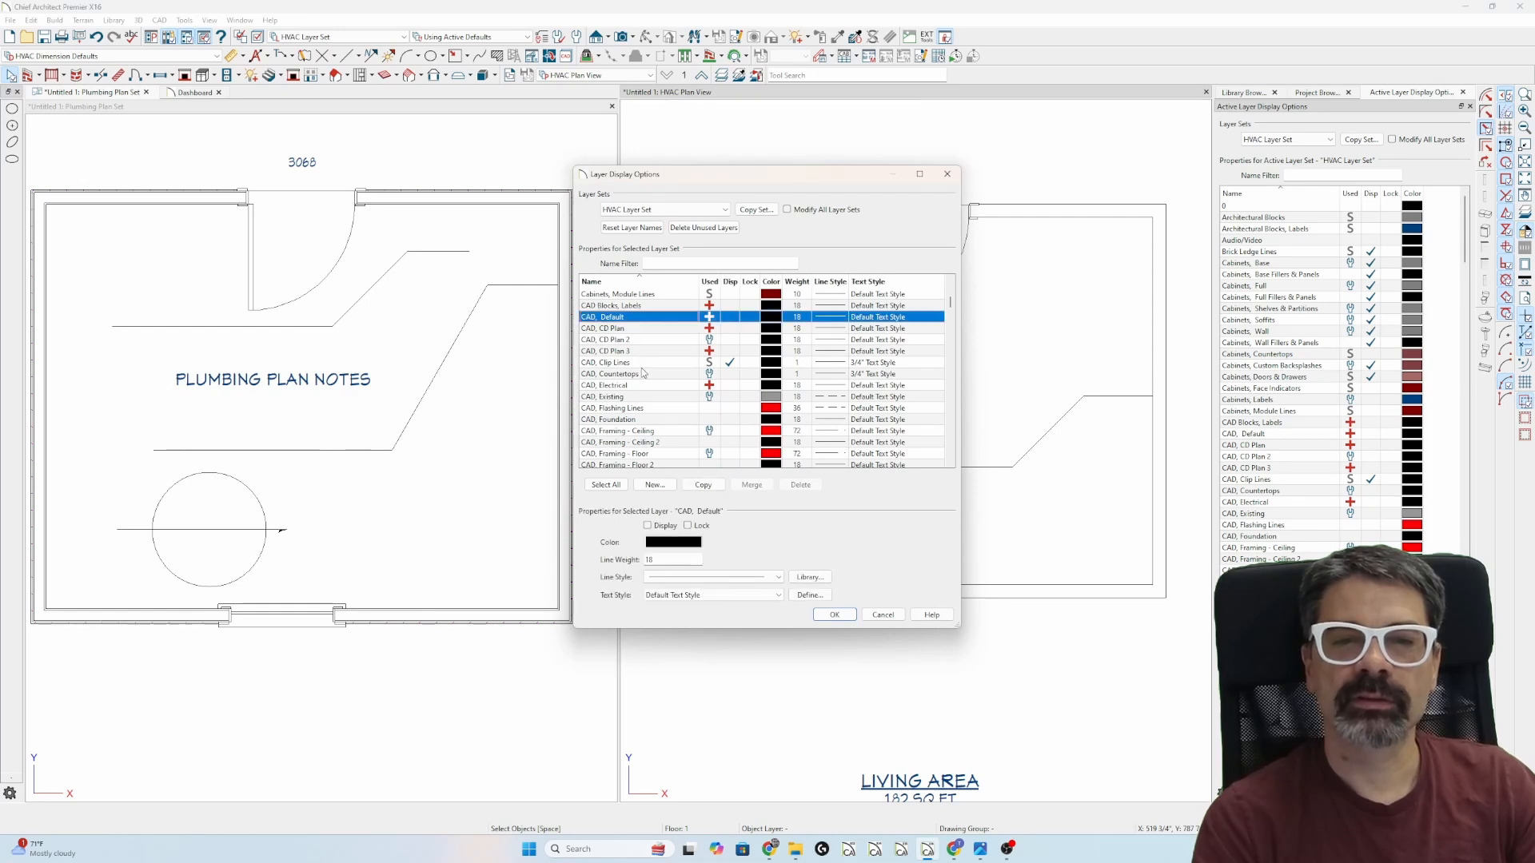
scroll(643, 374, "down", 2)
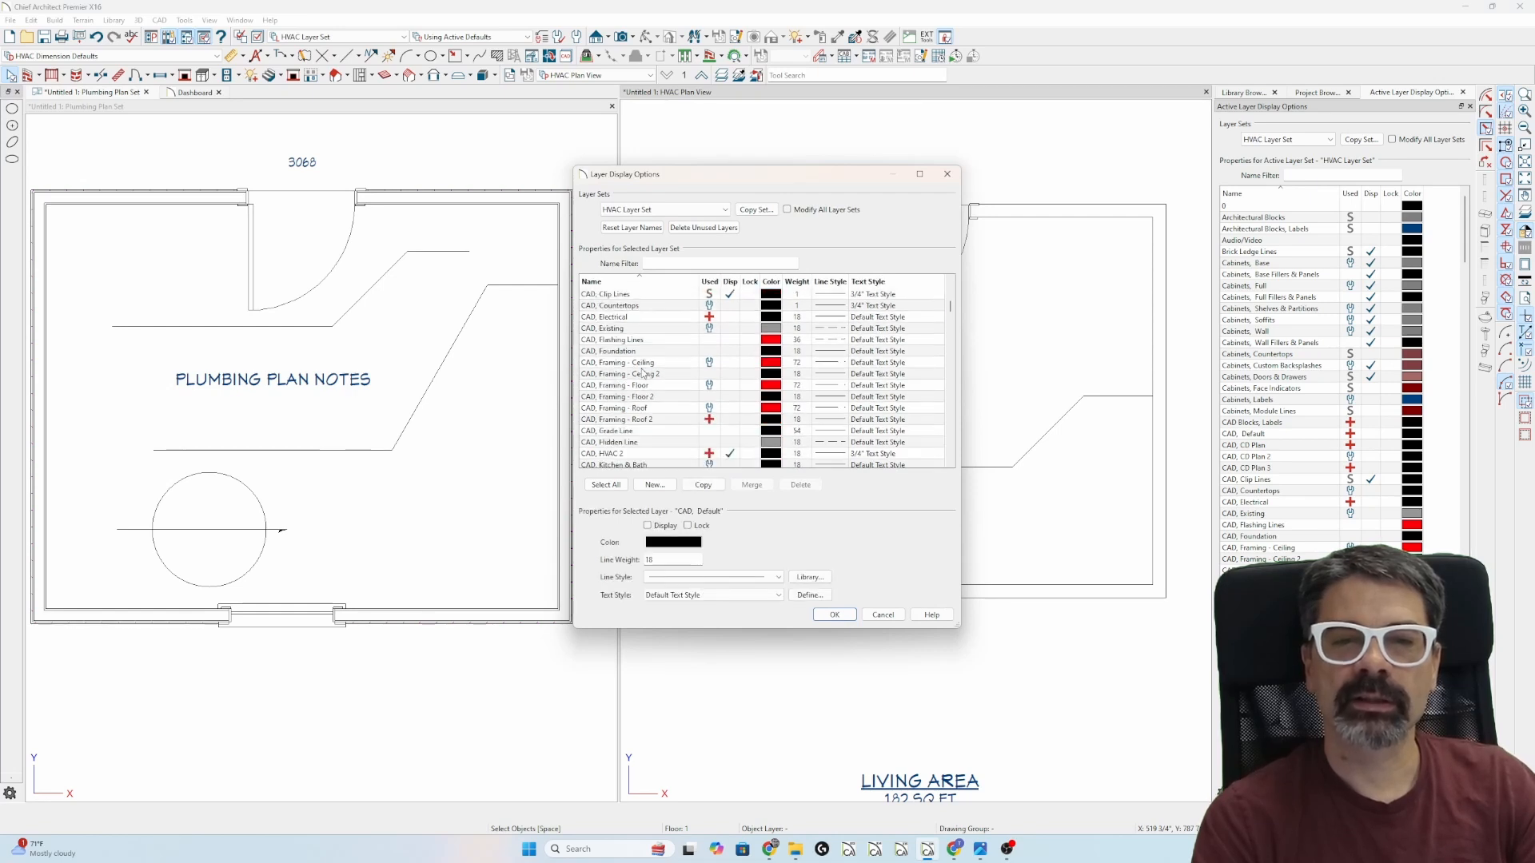
scroll(643, 374, "down", 1)
scroll(643, 373, "up", 1)
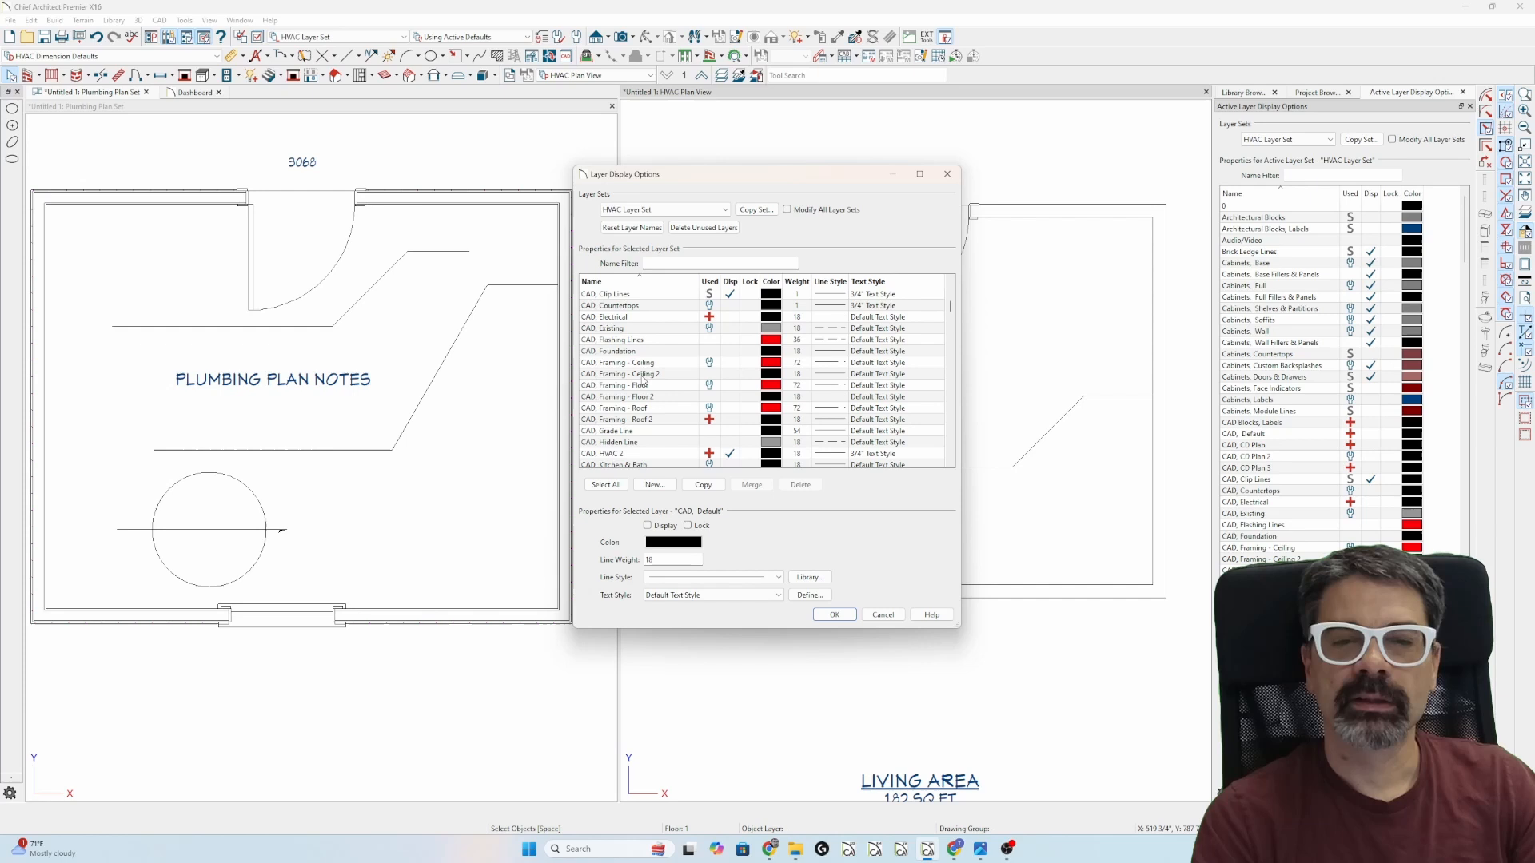
left_click(702, 485)
scroll(665, 349, "up", 2)
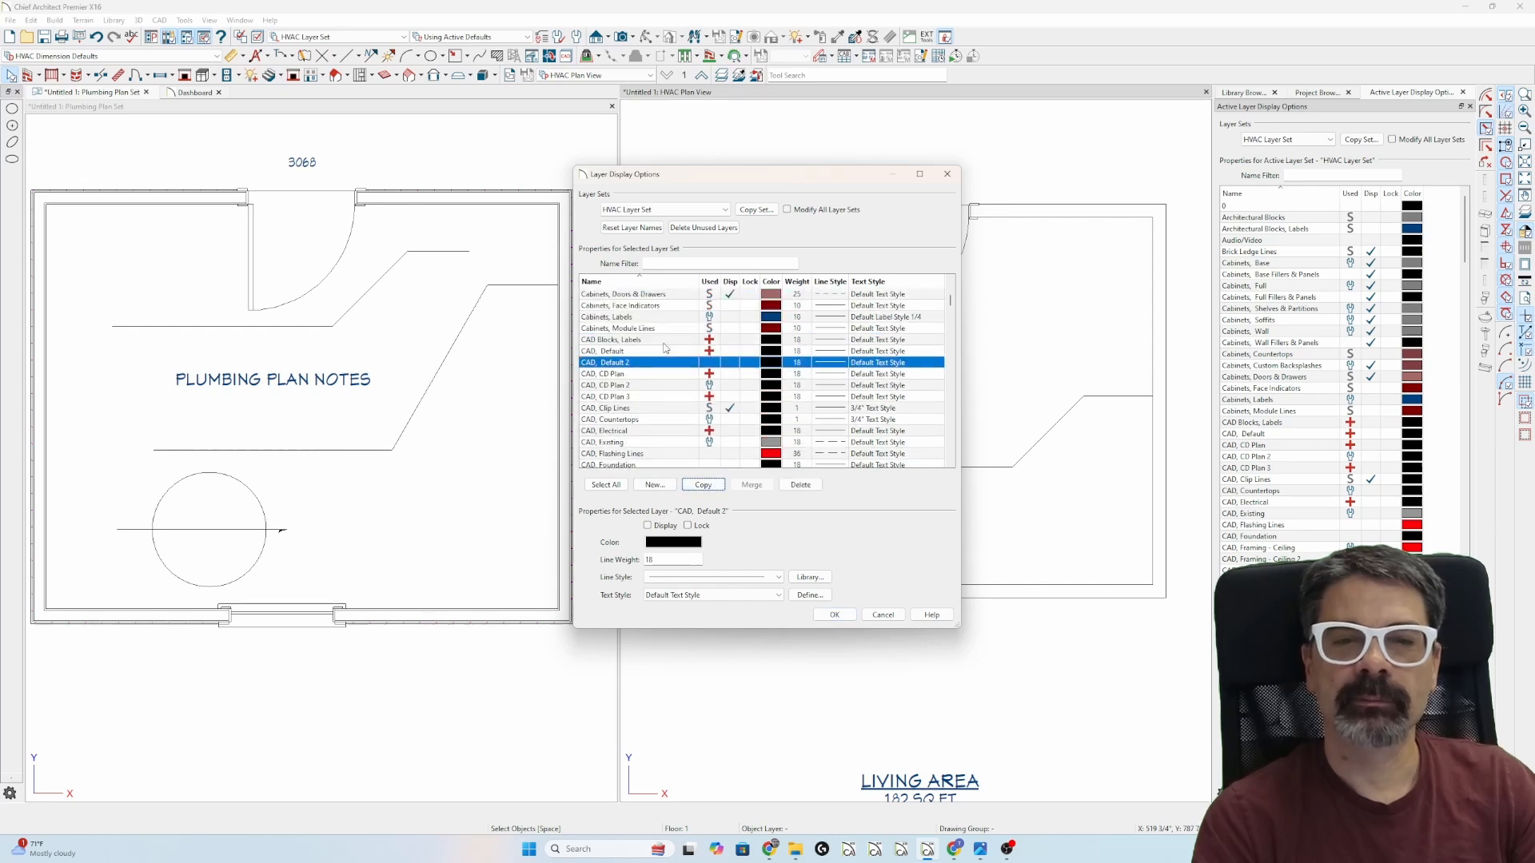
Try renaming the copied layer to CAD, HVAC 3, discard that name, and accept the layer changes
left_click(615, 365)
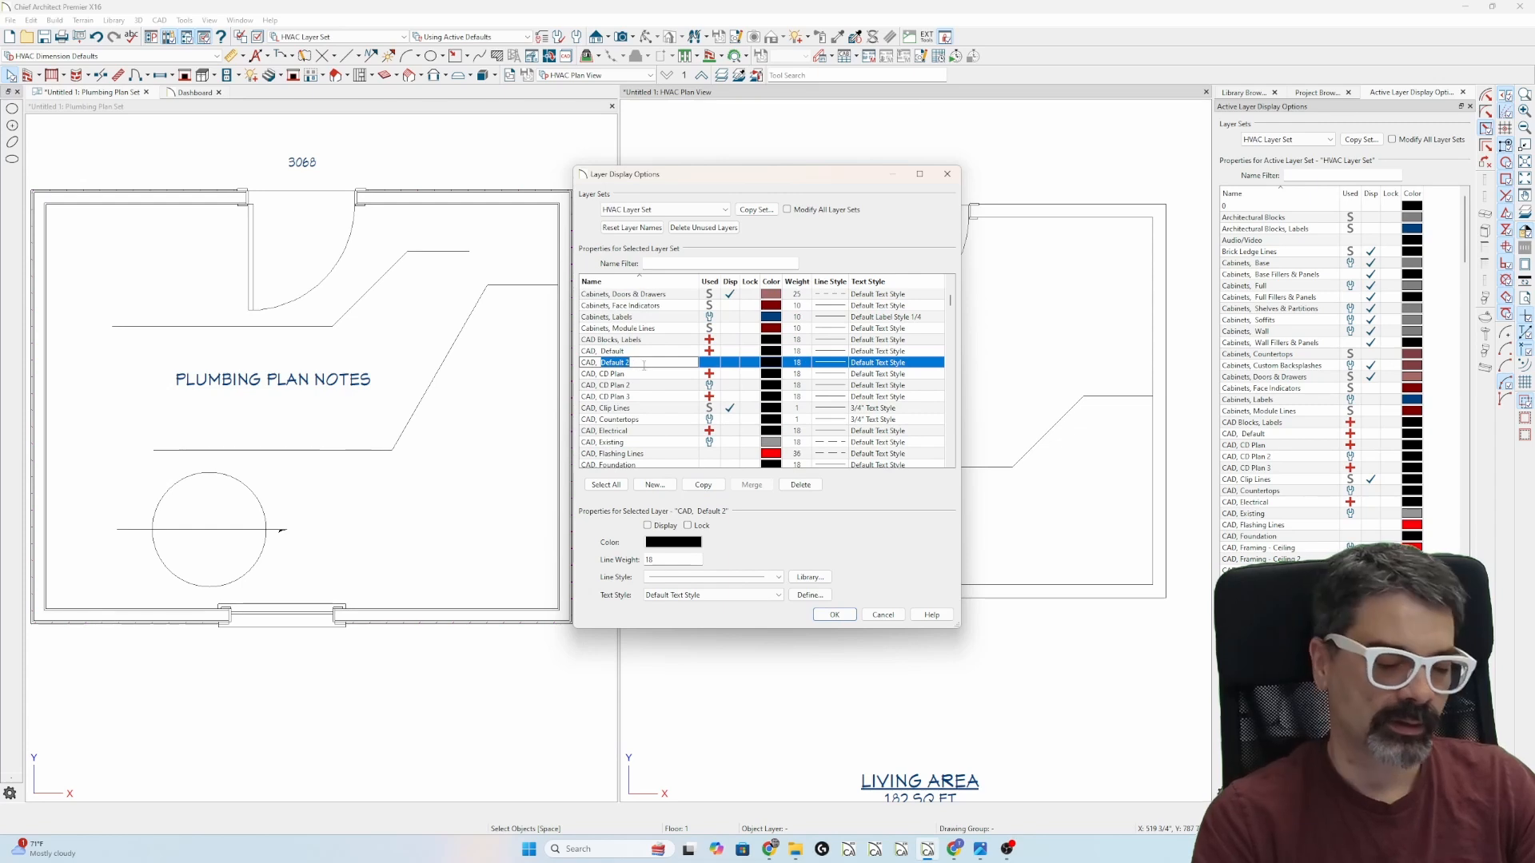
type("h")
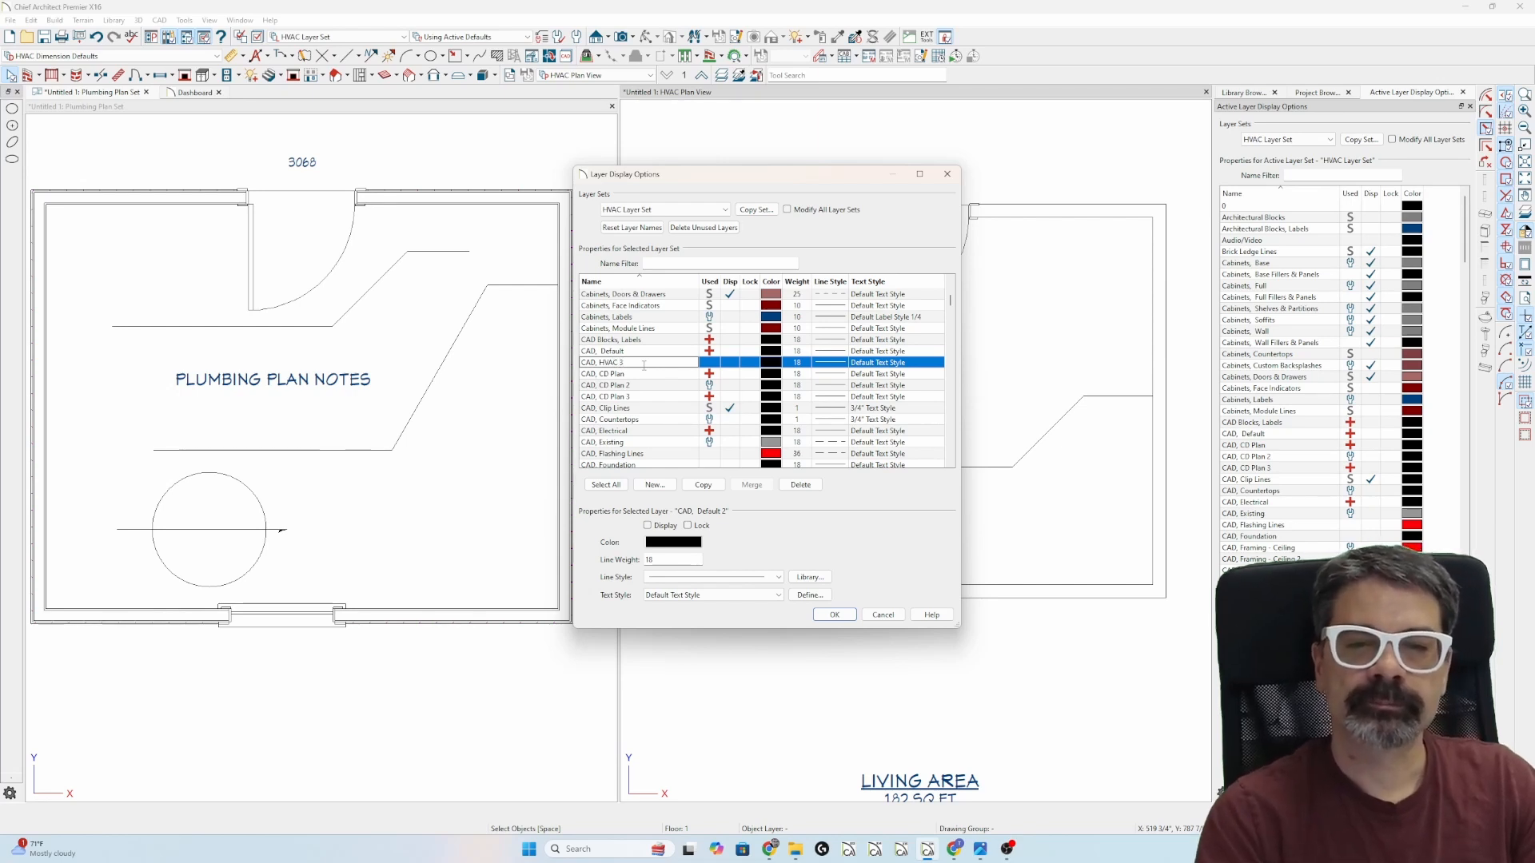
key("Escape")
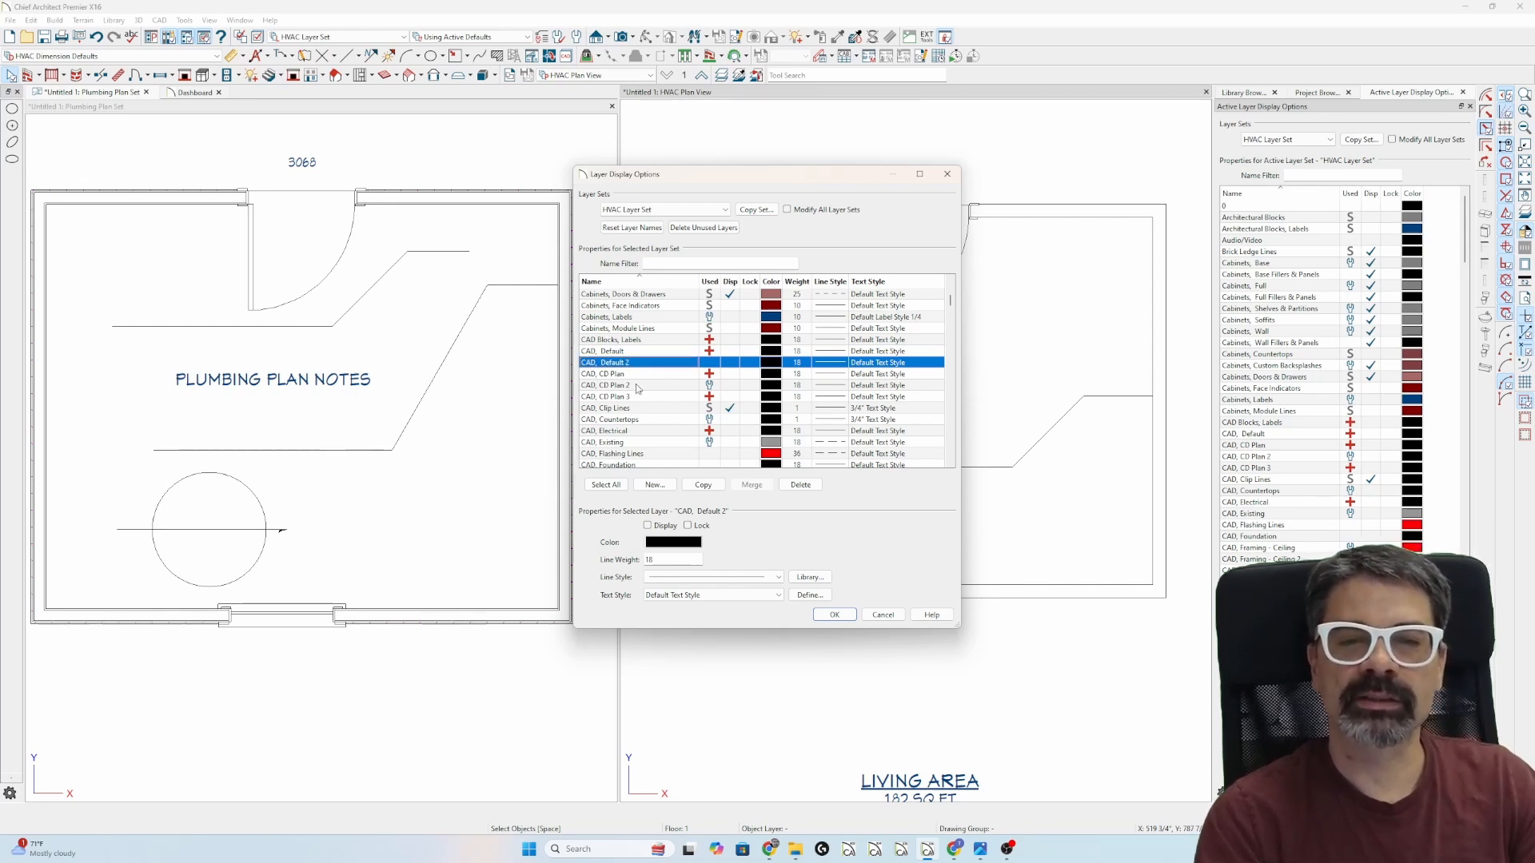
left_click(842, 617)
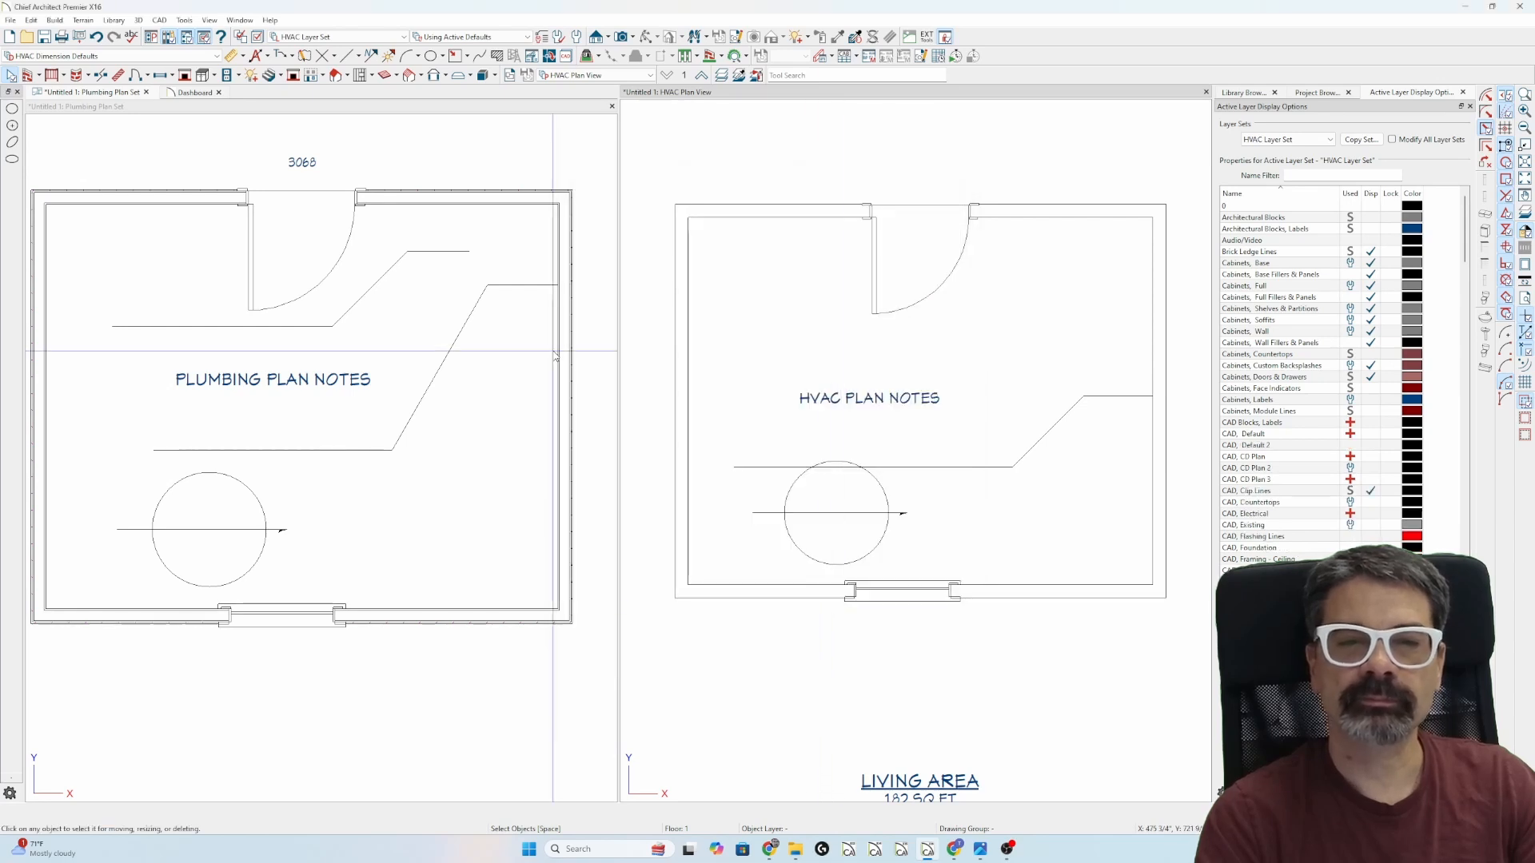
Check the display setting of the copied default CAD layer in the Plumbing Plan Set and return to the HVAC view
left_click(121, 165)
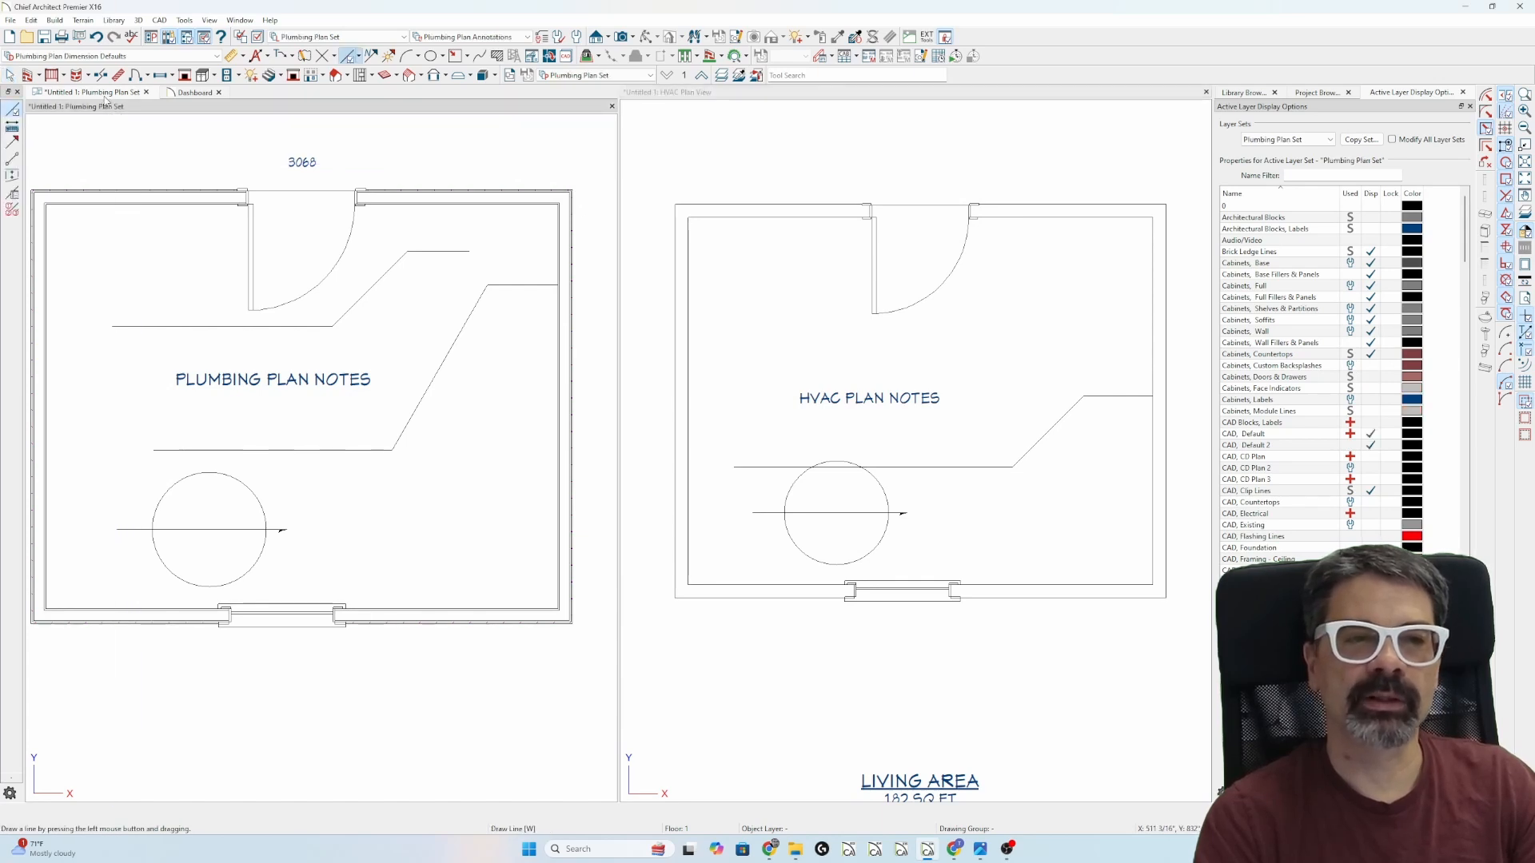
key("ctrl+l")
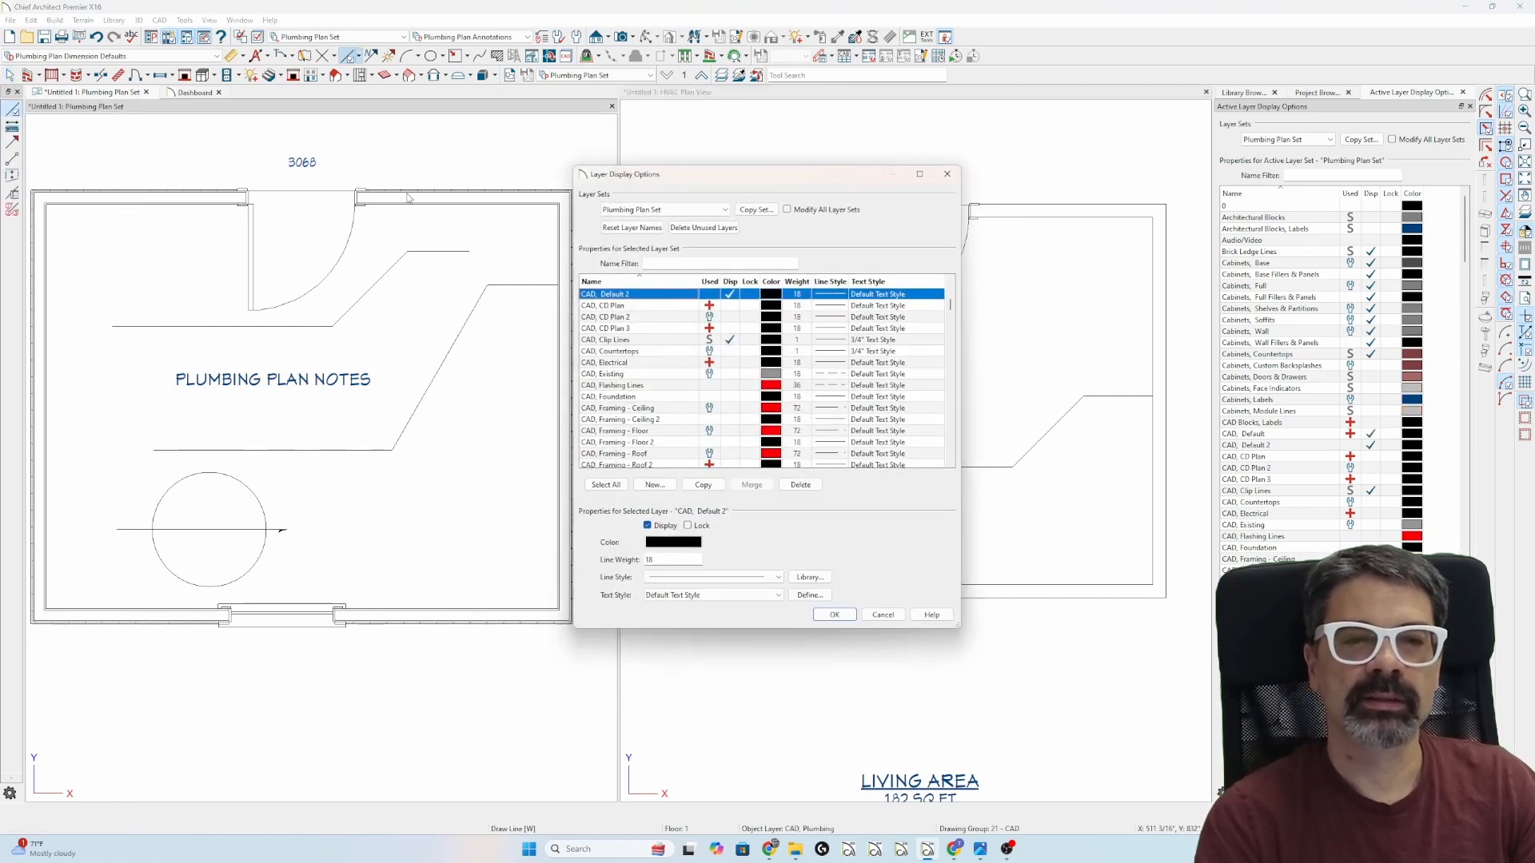
scroll(630, 320, "up", 1)
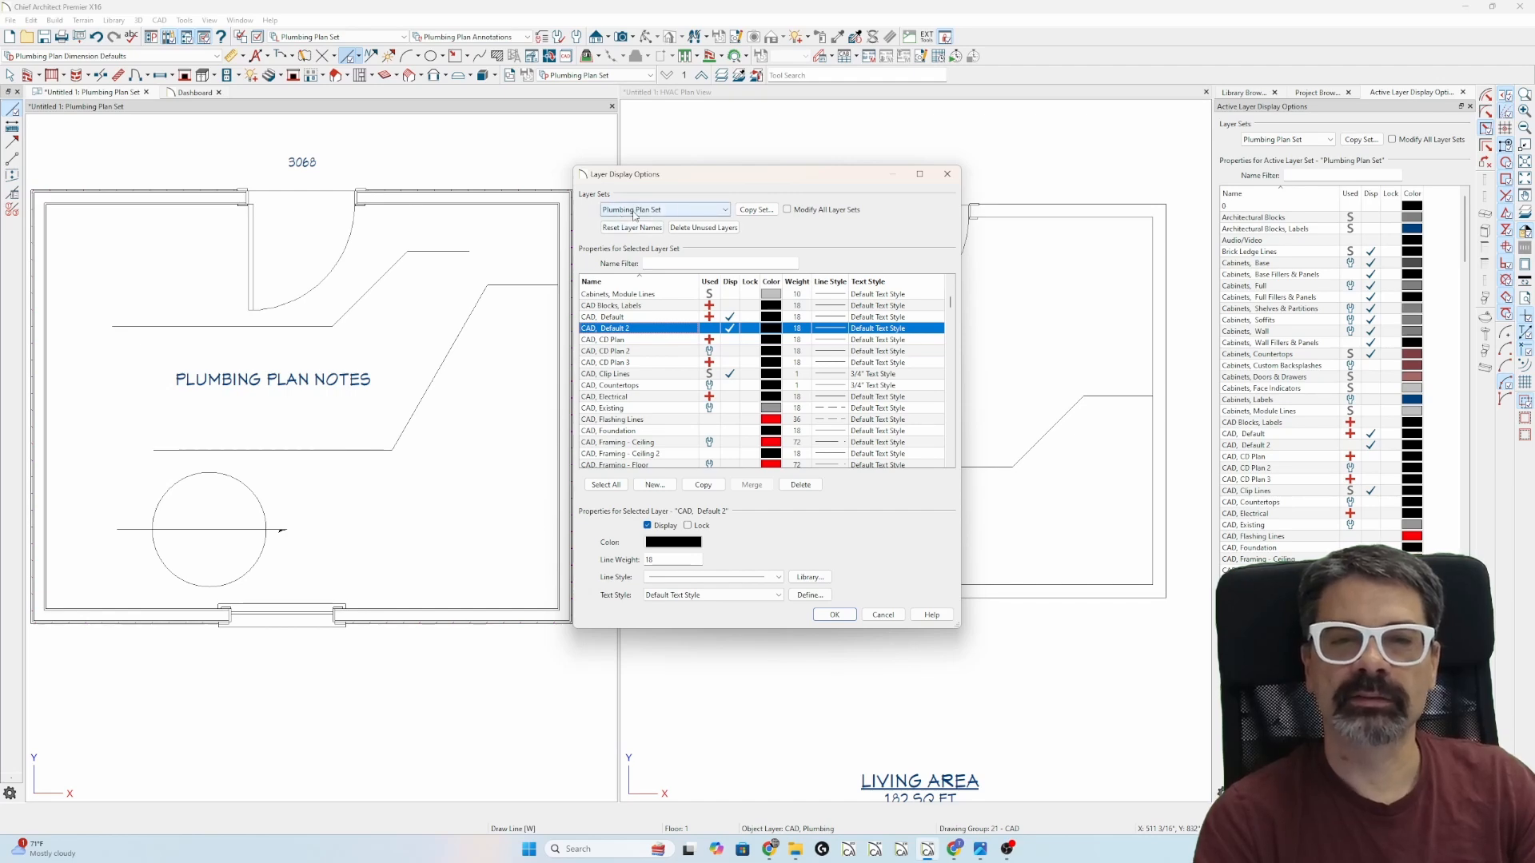
key("Escape")
left_click(769, 138)
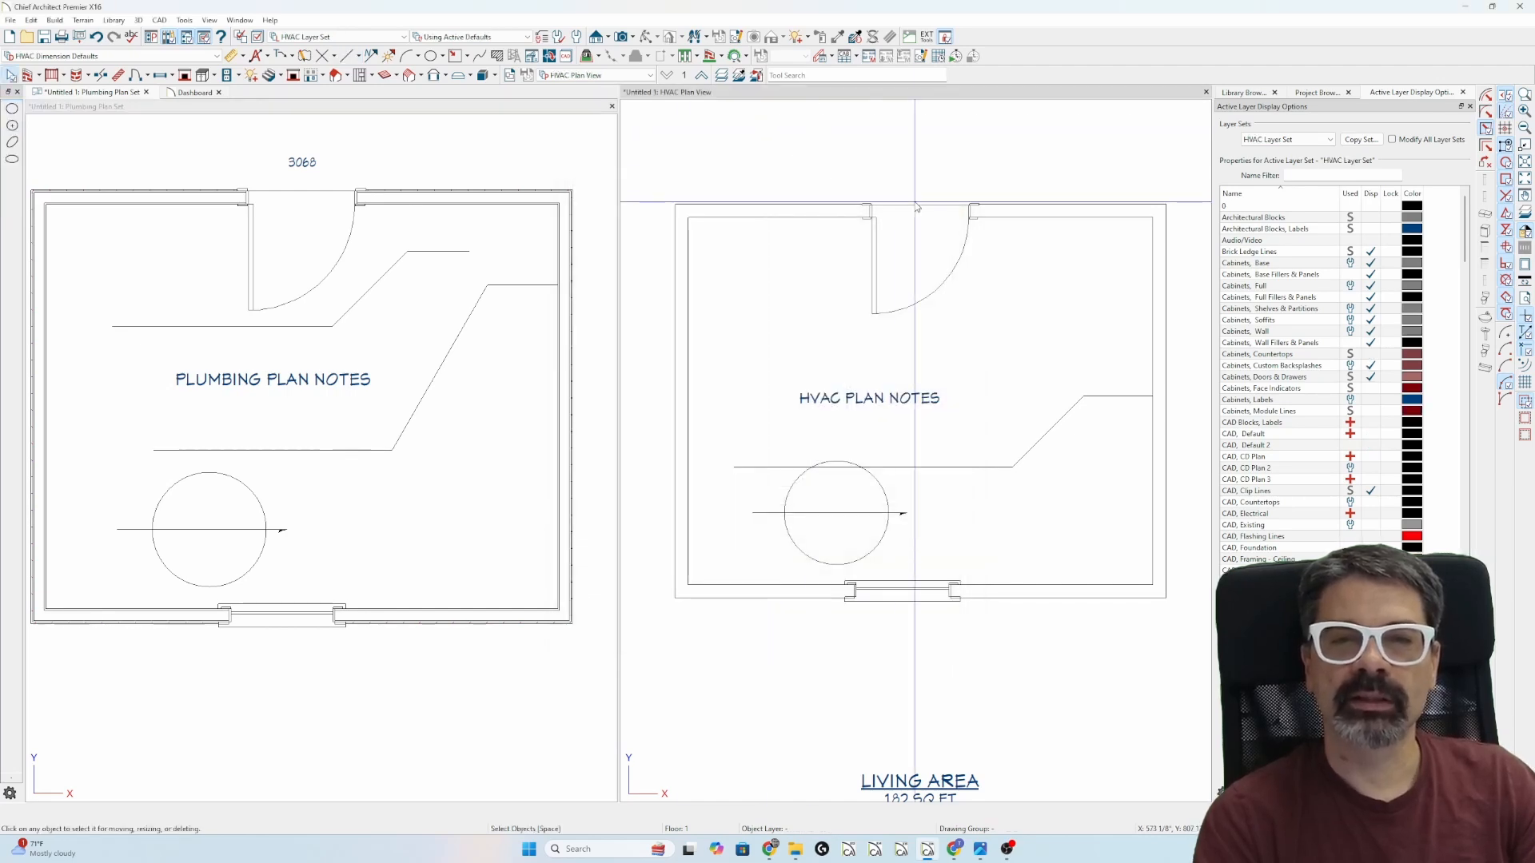
Turn on display of the CAD, Default 2 layer in the HVAC Layer Set, colored red with line weight 54
key("l")
scroll(634, 339, "up", 1)
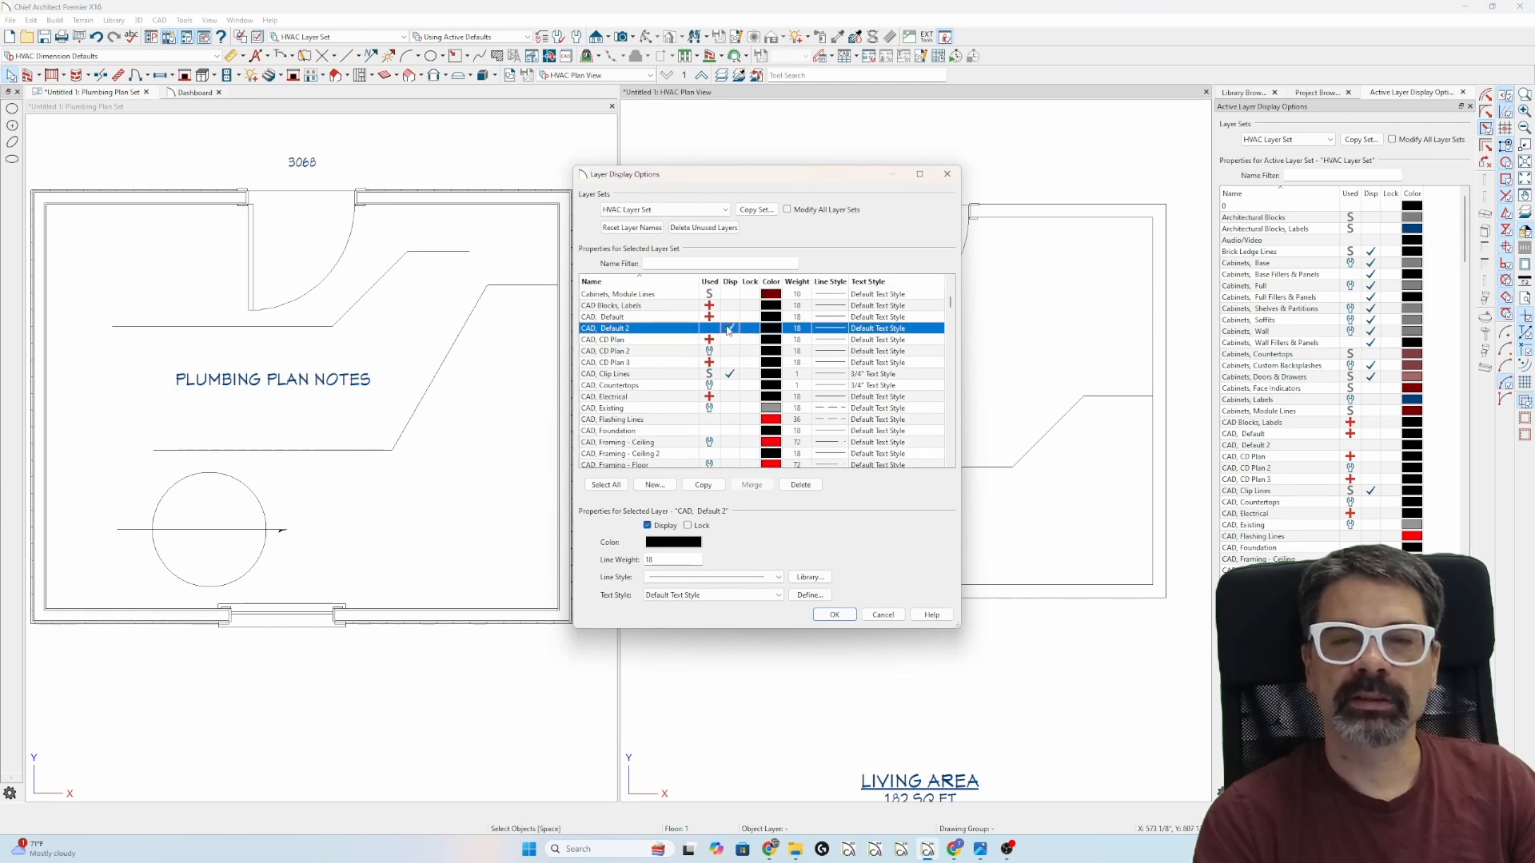
left_click(771, 328)
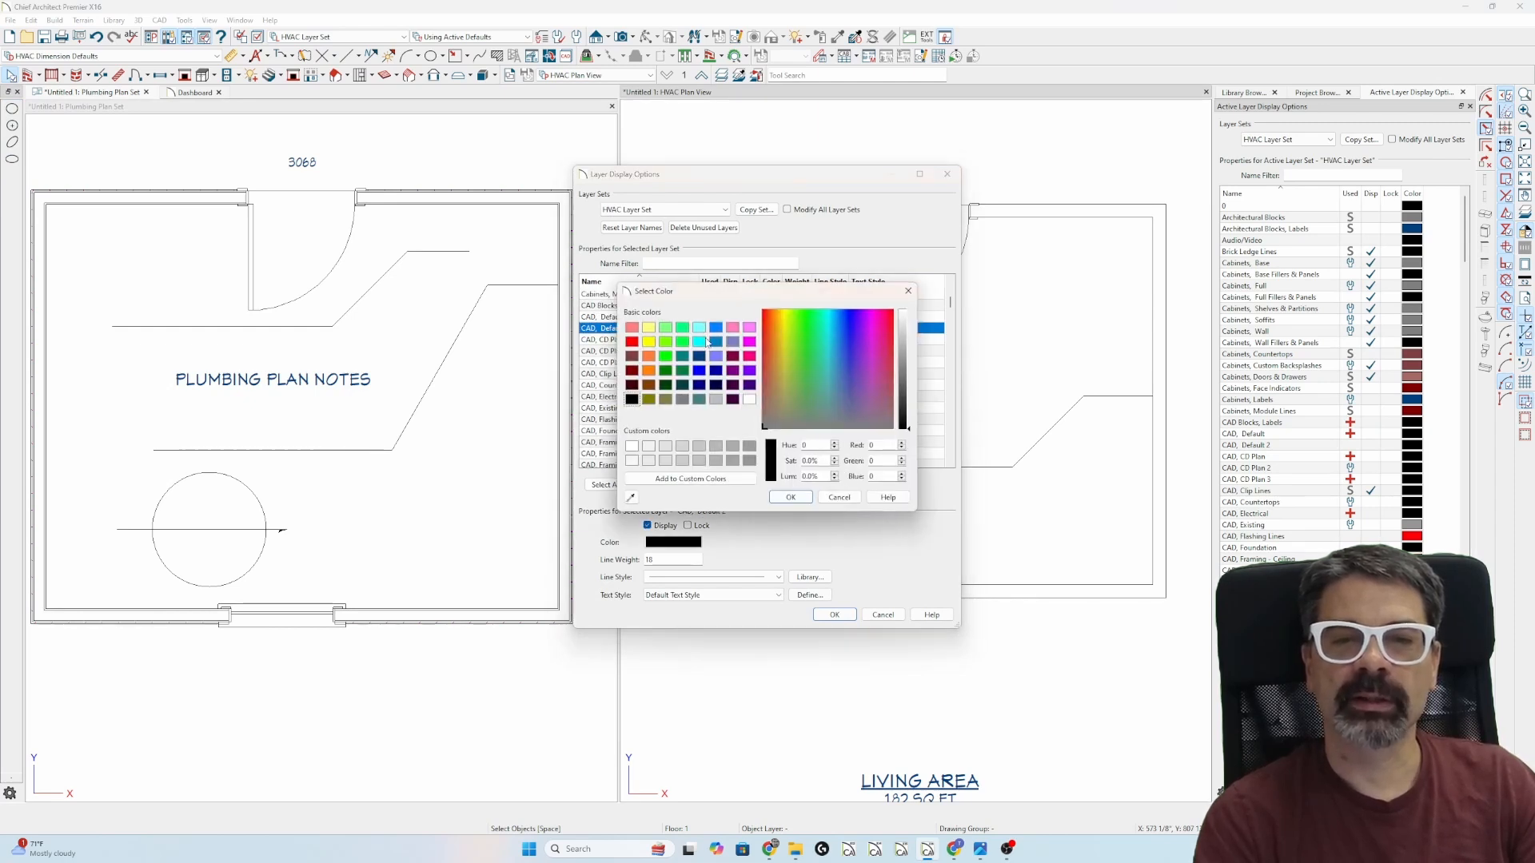
double_click(632, 342)
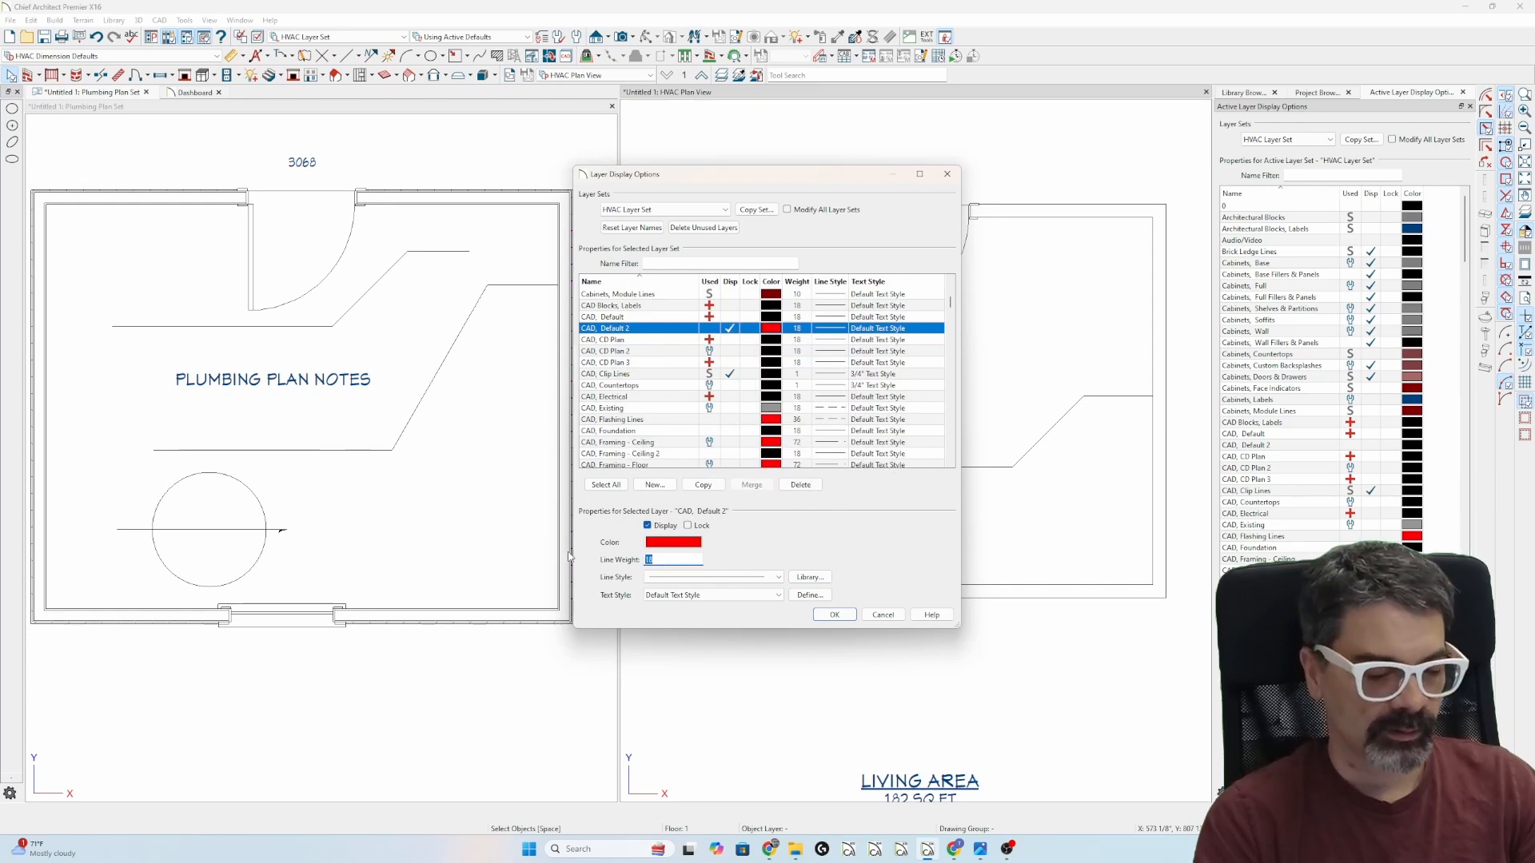
Give the CAD, Default 2 layer a dash-dot line style and the 1/8" Text Style, and accept the layer changes
left_click(708, 577)
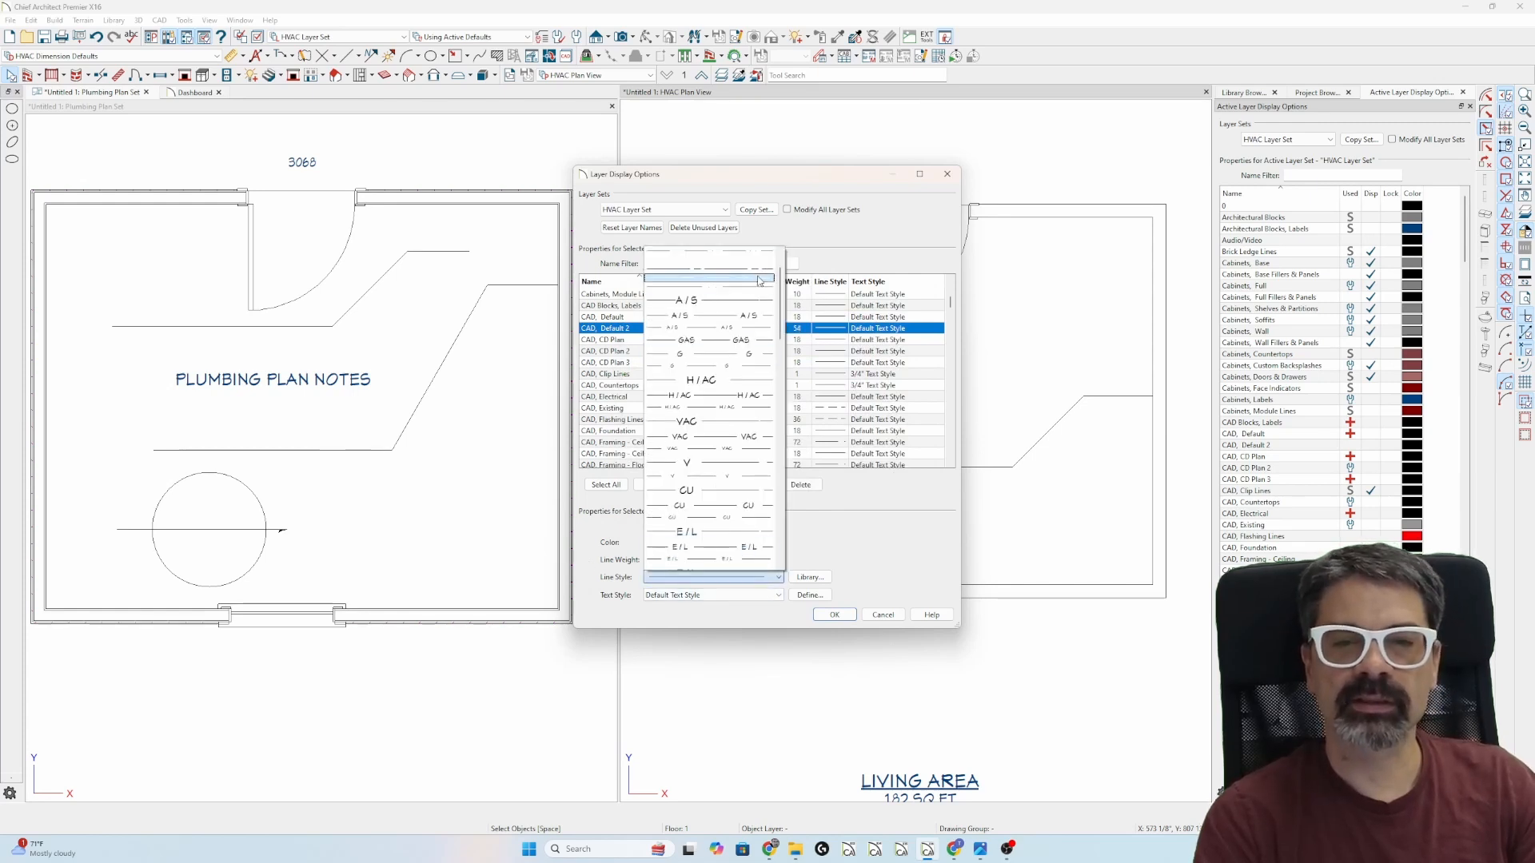
left_click(763, 252)
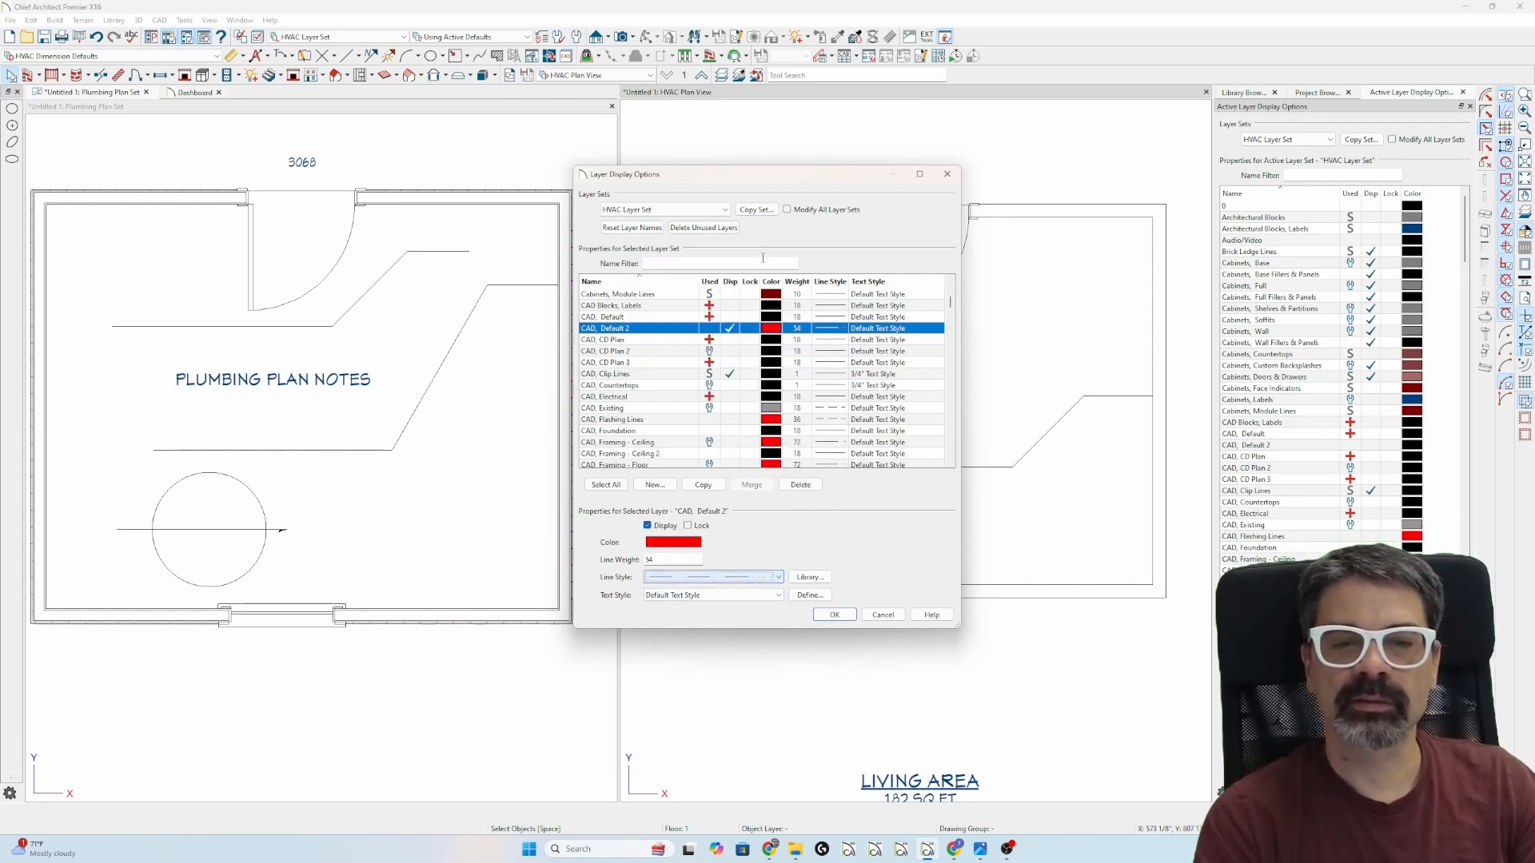
left_click(754, 596)
left_click(746, 641)
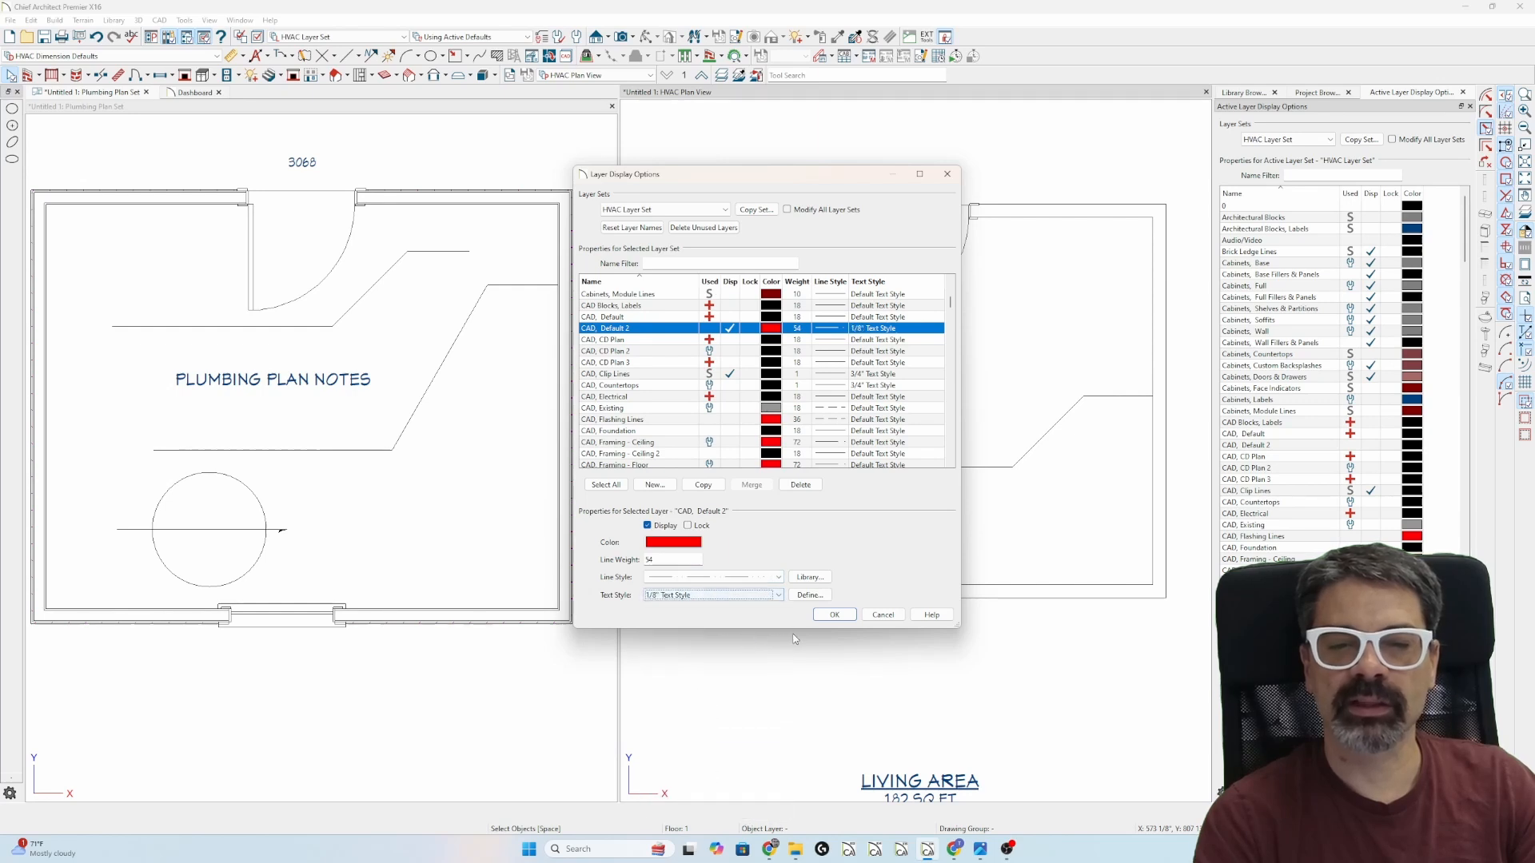
left_click(834, 615)
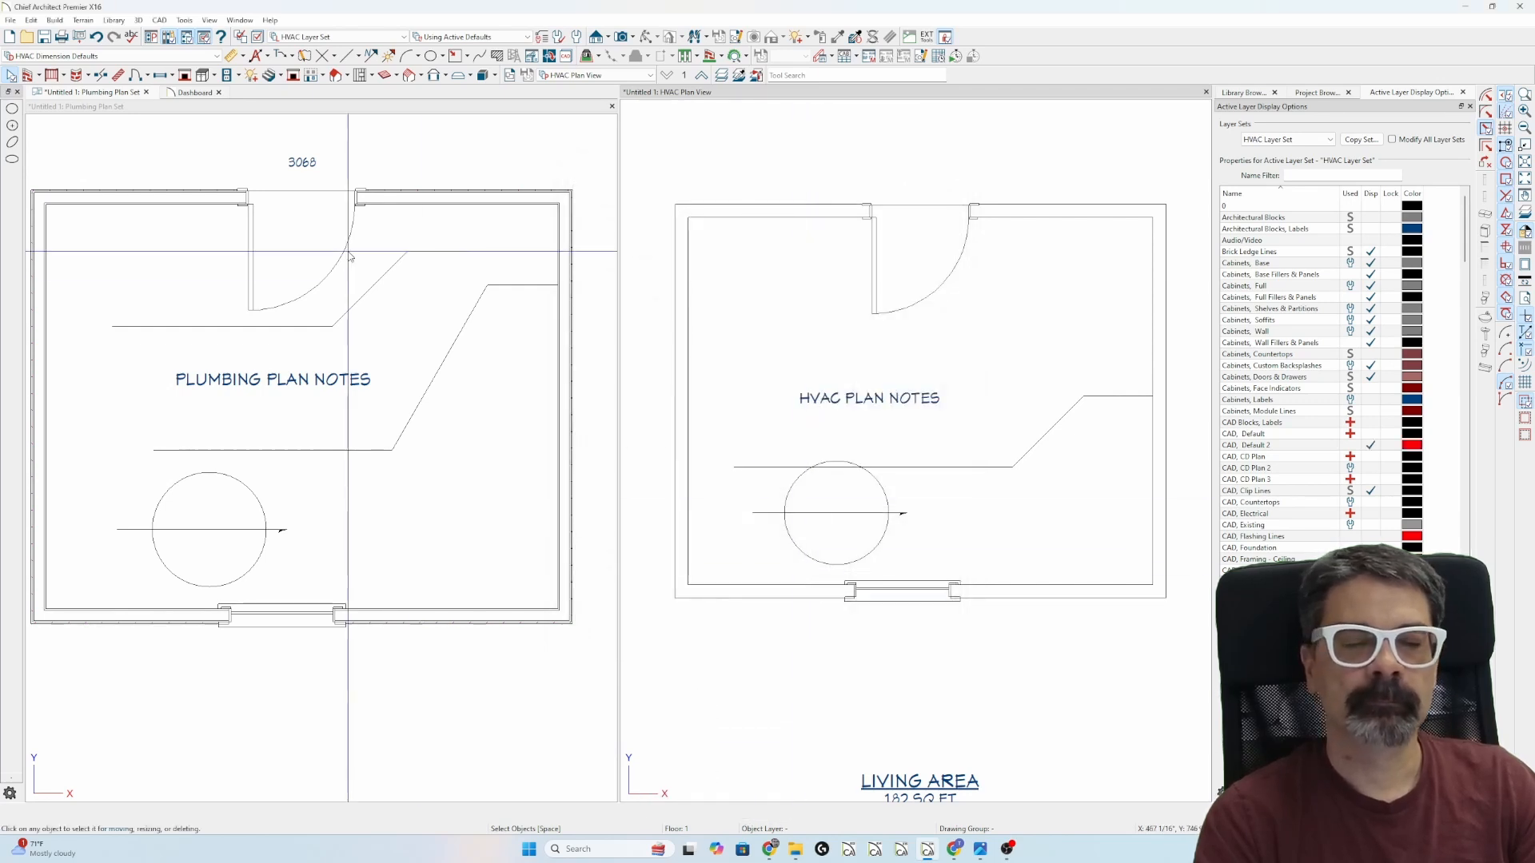
Draw a two-segment polyline above the HVAC plan notes, running horizontally and then angling up toward the room's upper-right corner
left_click(855, 332)
key("w")
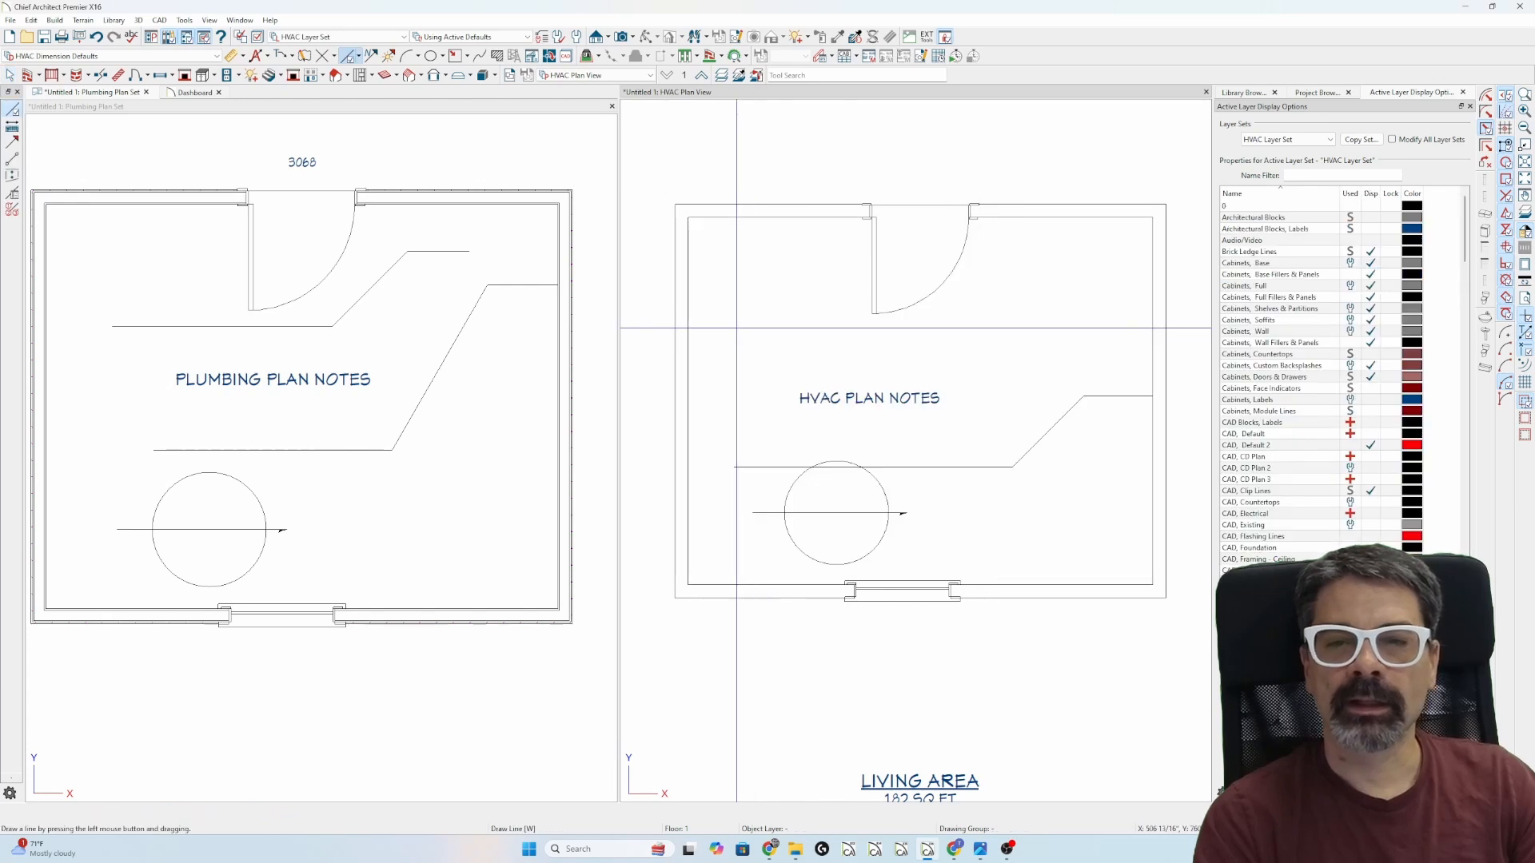
mouse_move(736, 328)
left_mouse_down()
mouse_move(957, 327)
mouse_move(1091, 249)
left_mouse_up()
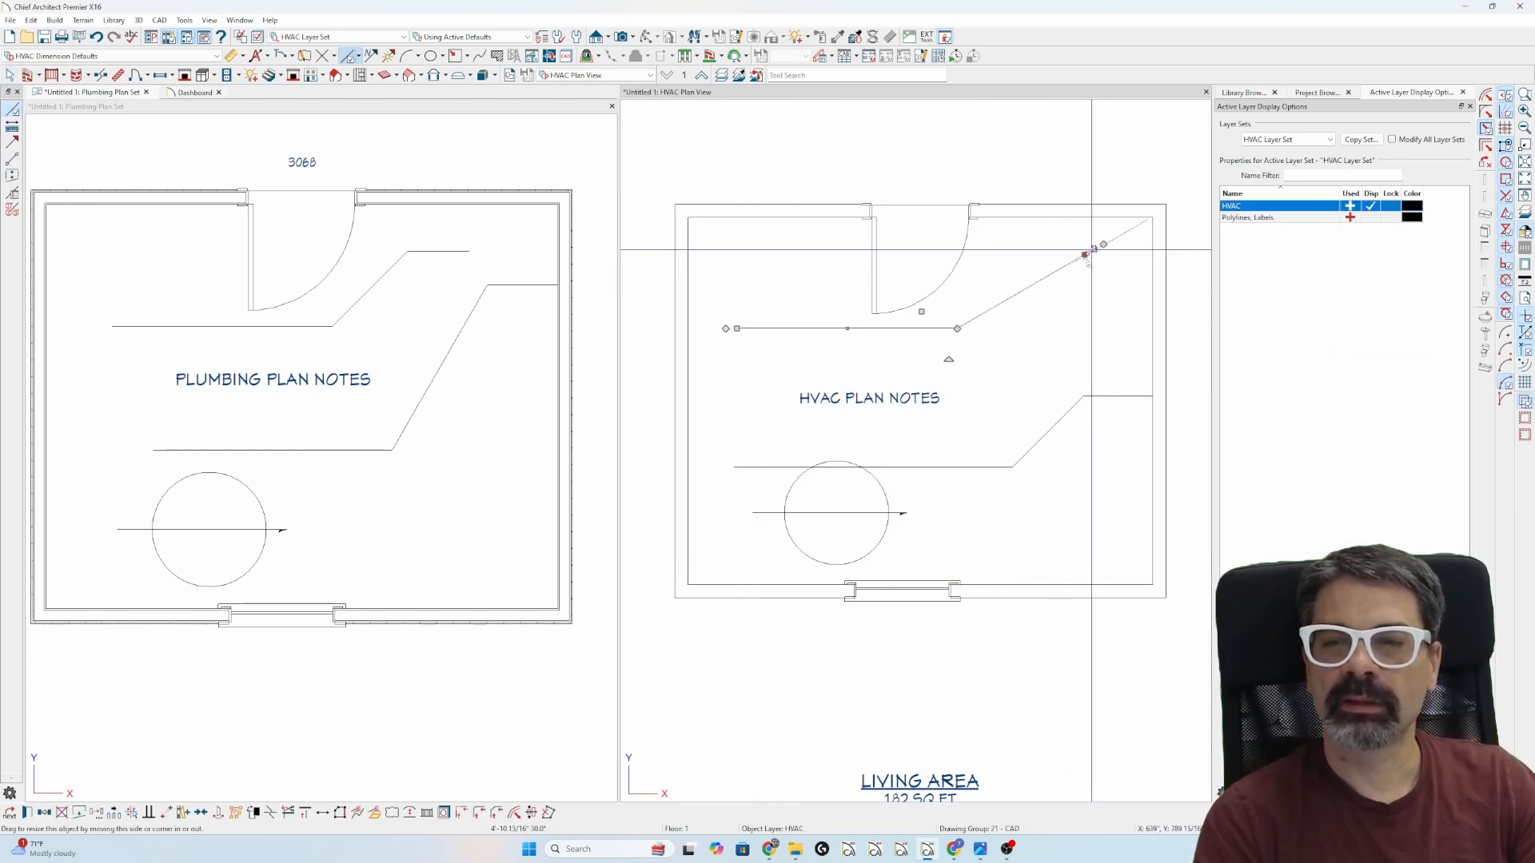
Assign the new polyline to the CAD, Default 2 layer, keeping its color, style and weight by layer
double_click(1089, 252)
left_click(538, 228)
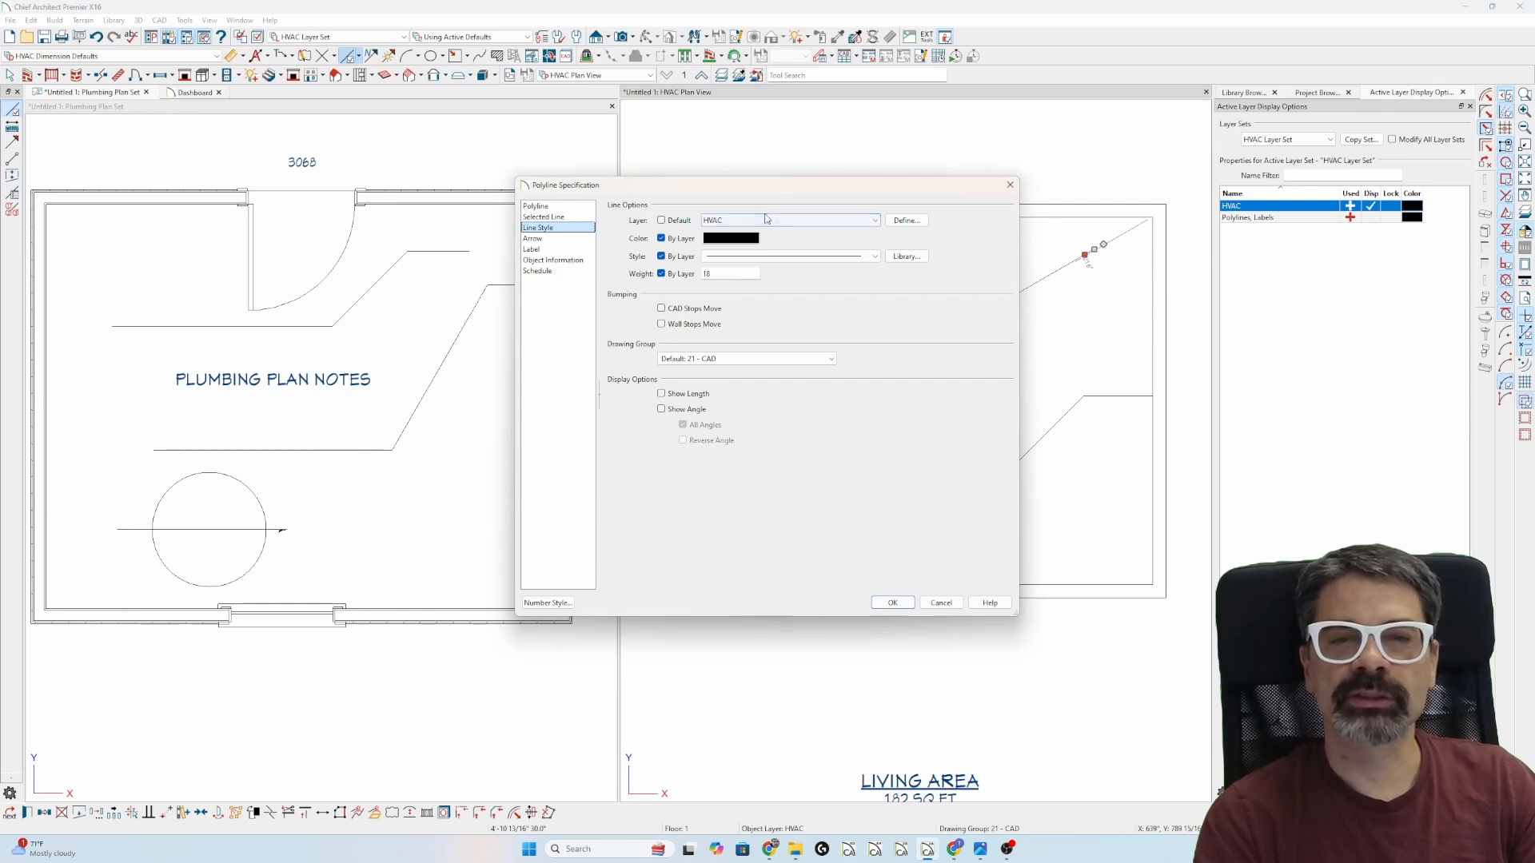
left_click(766, 218)
scroll(781, 327, "up", 15)
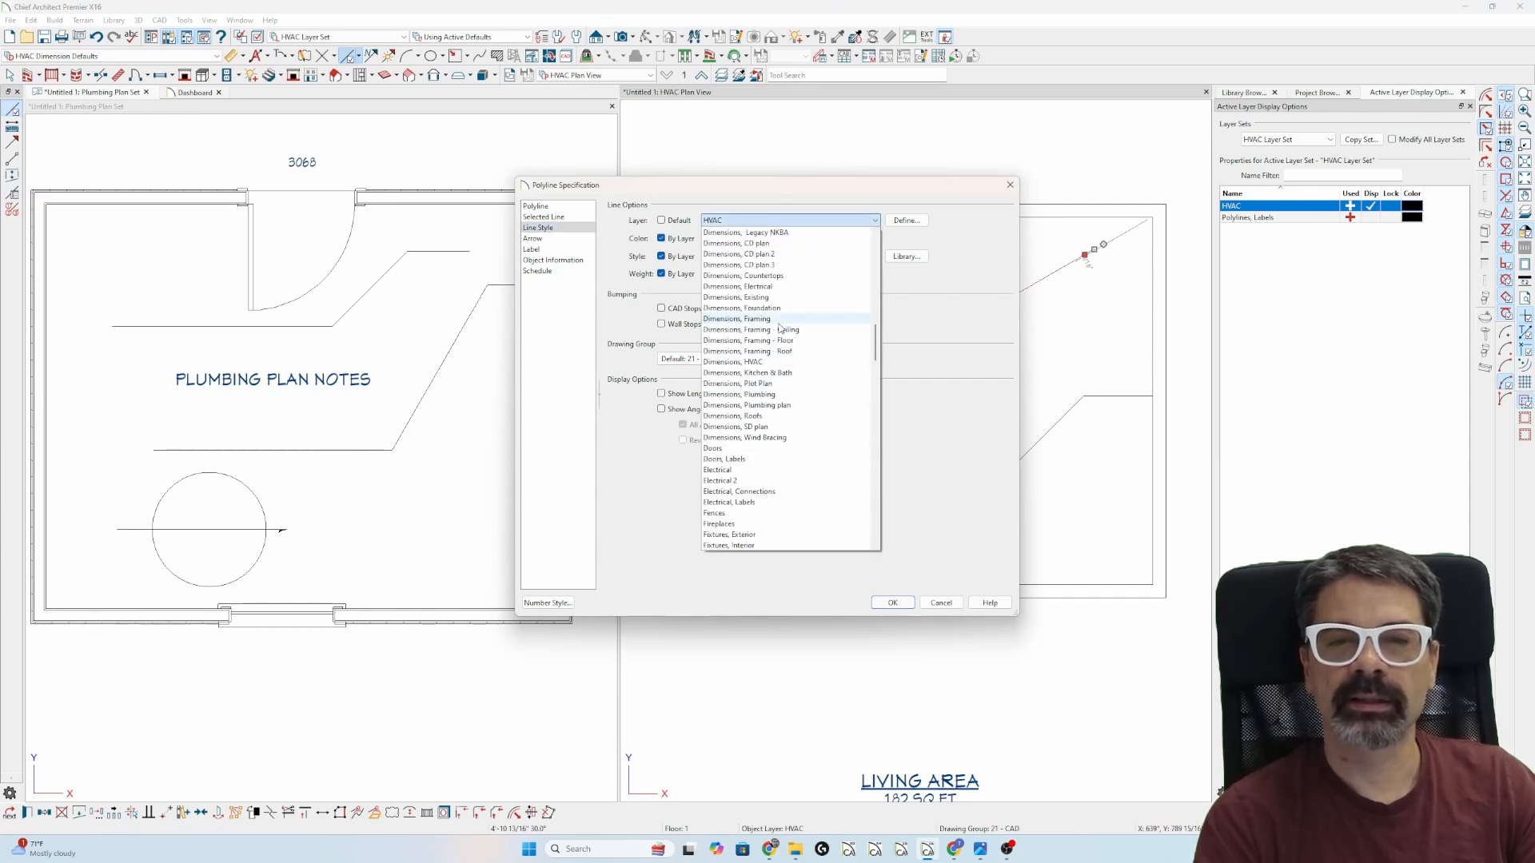
scroll(781, 328, "up", 6)
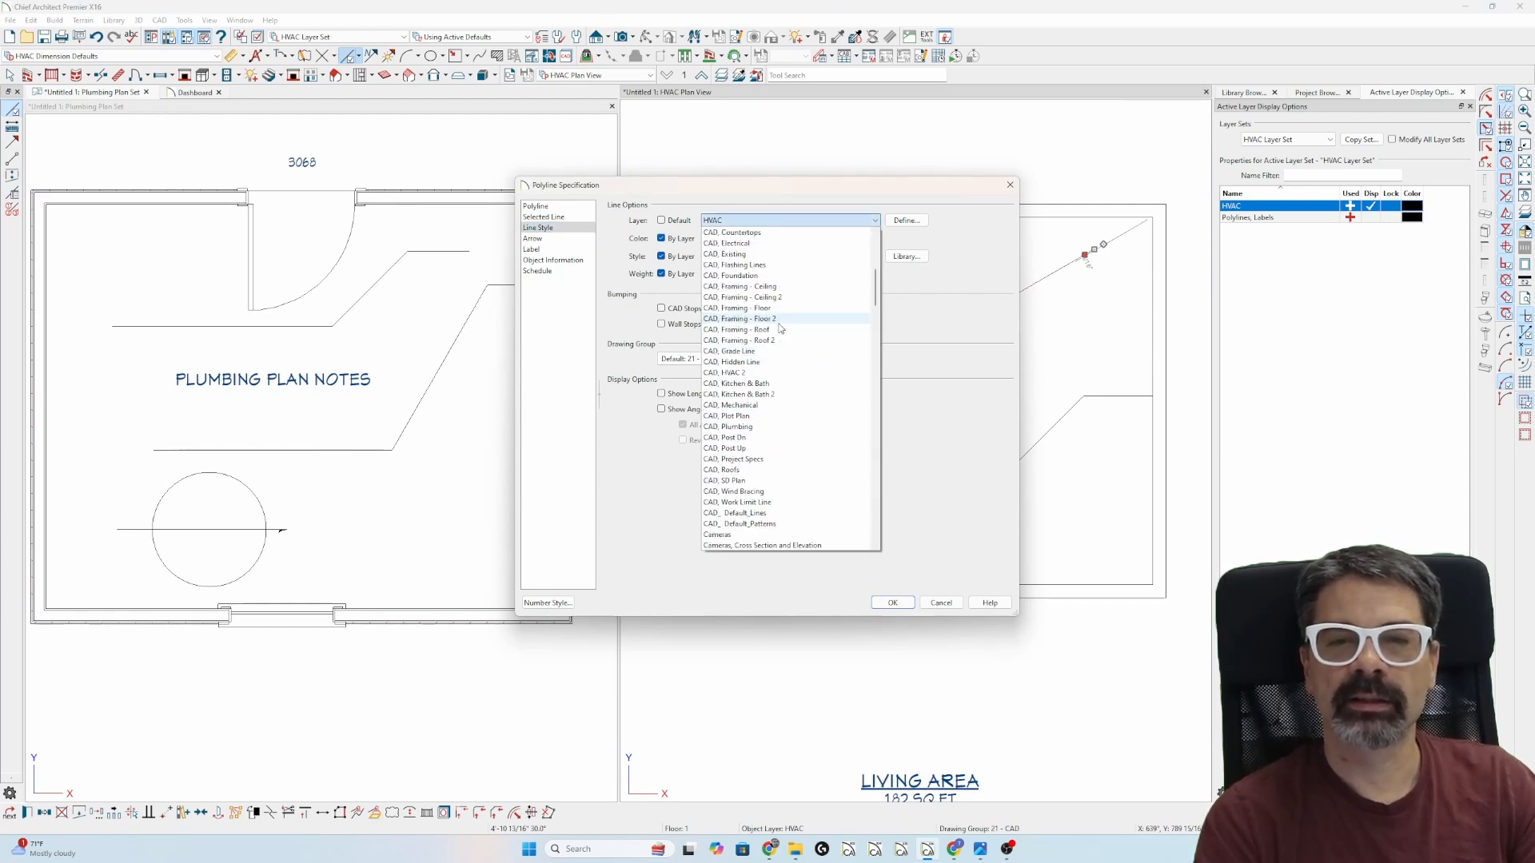
left_click(774, 309)
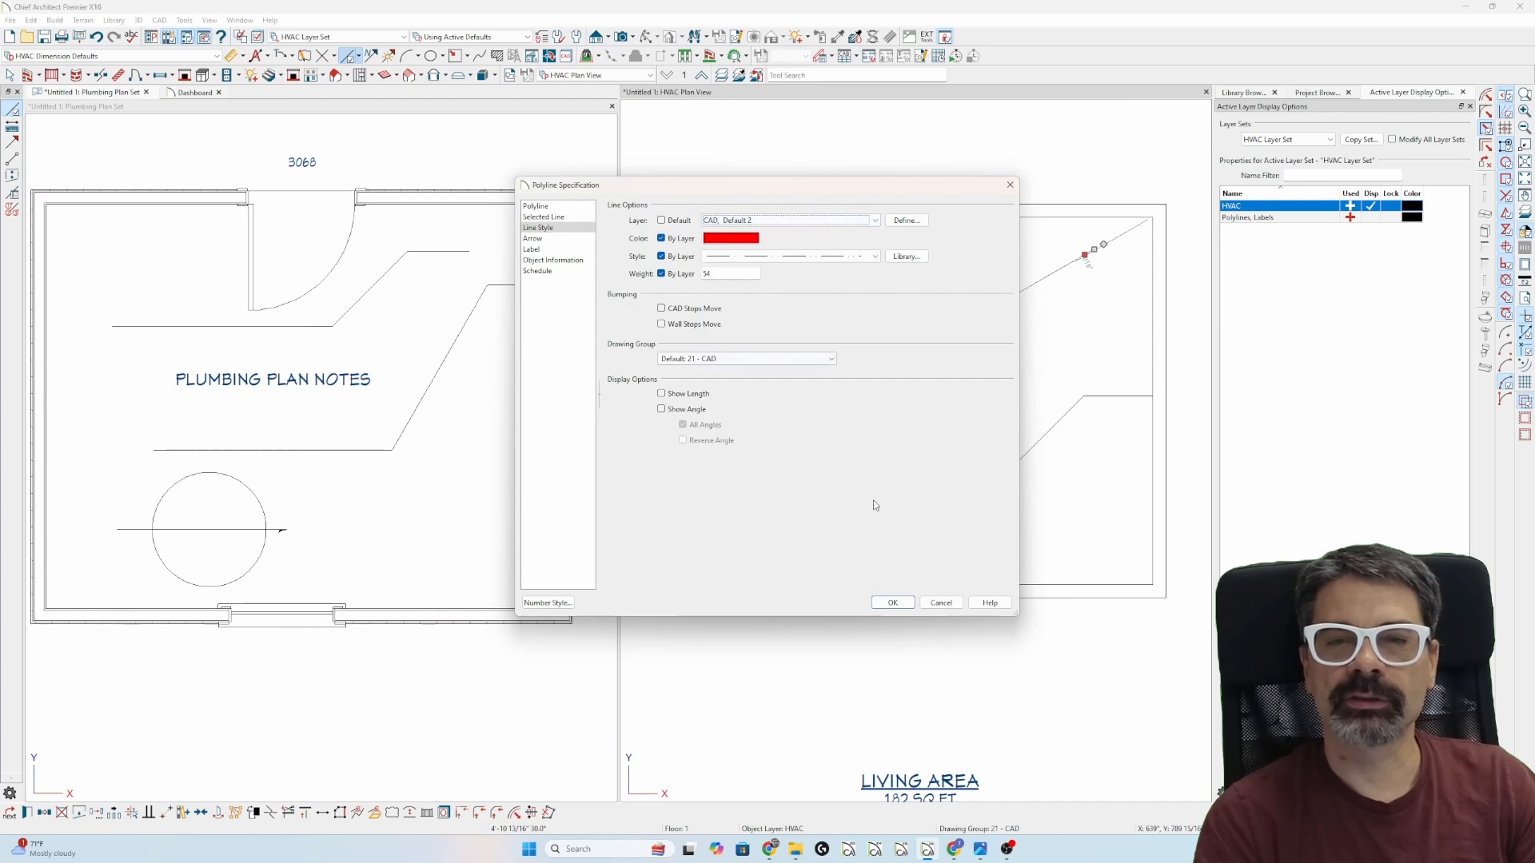
left_click(893, 604)
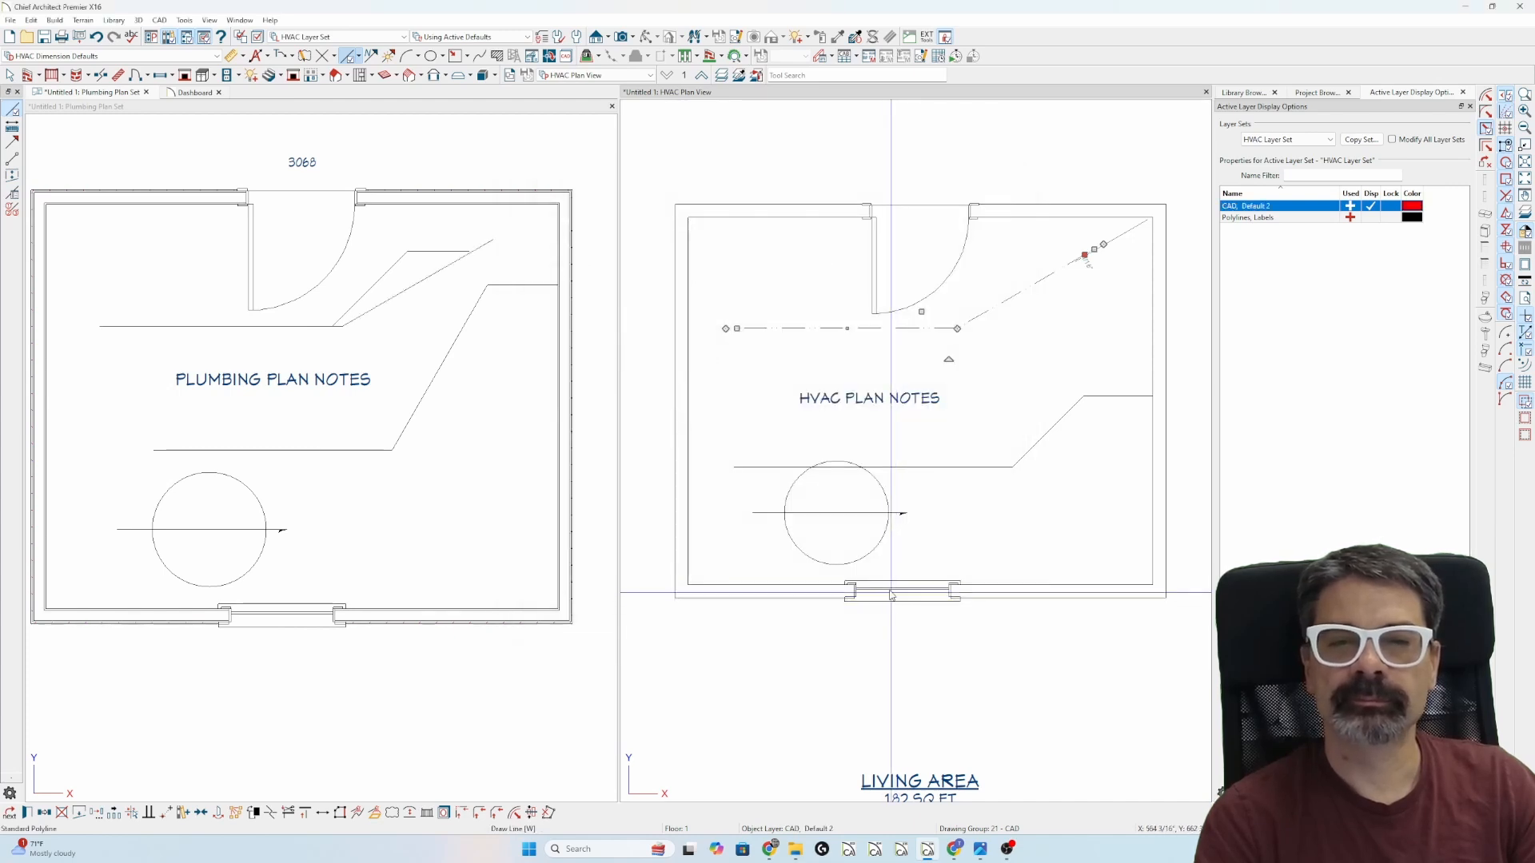
Inspect the new polyline in the HVAC view with its layer color and line weight displayed
left_click(962, 359)
left_click(996, 304)
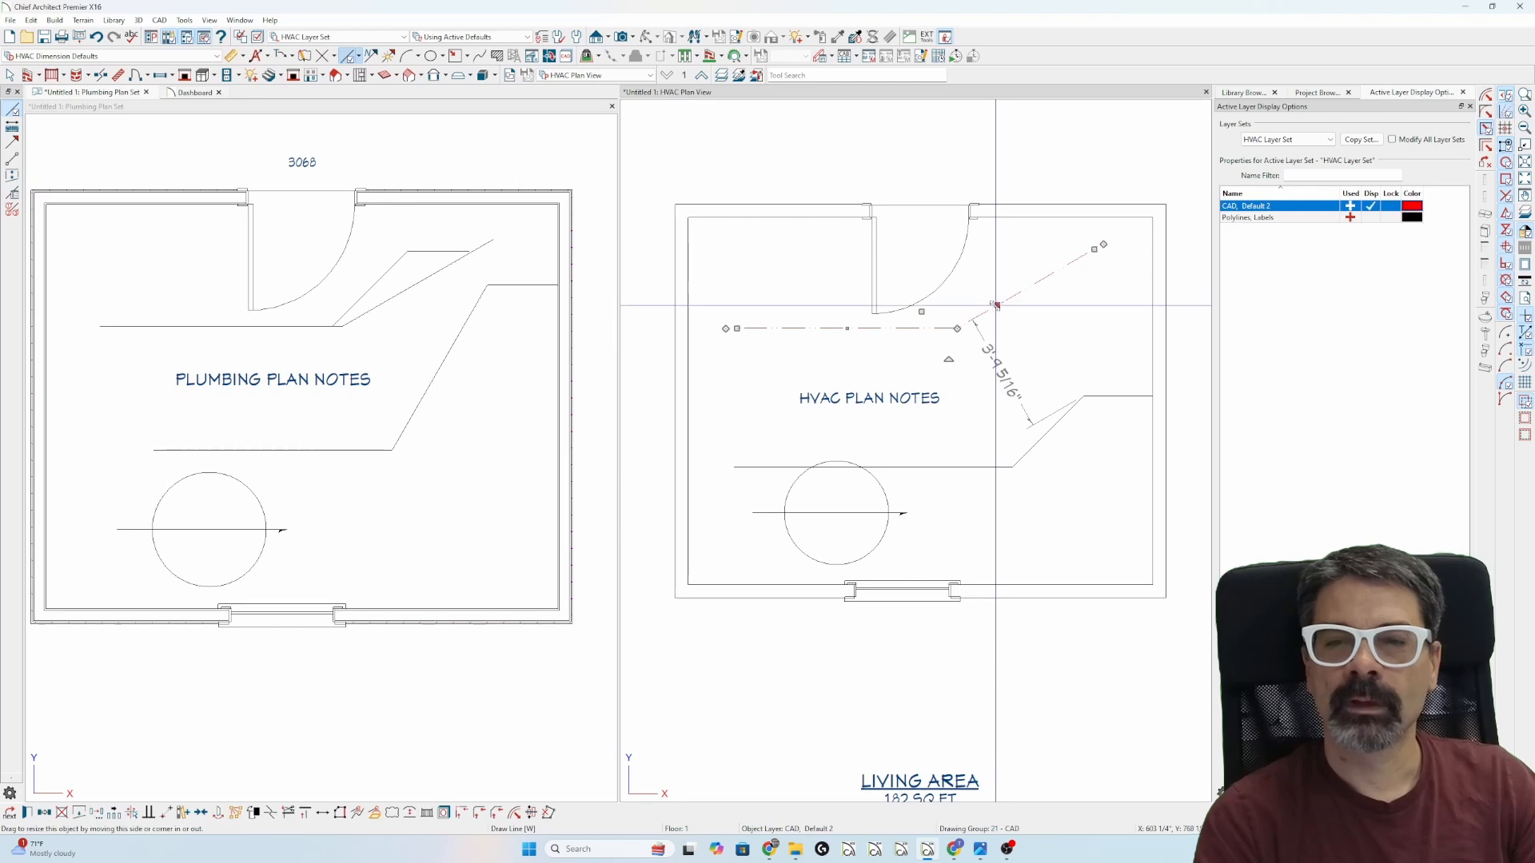
key("Escape")
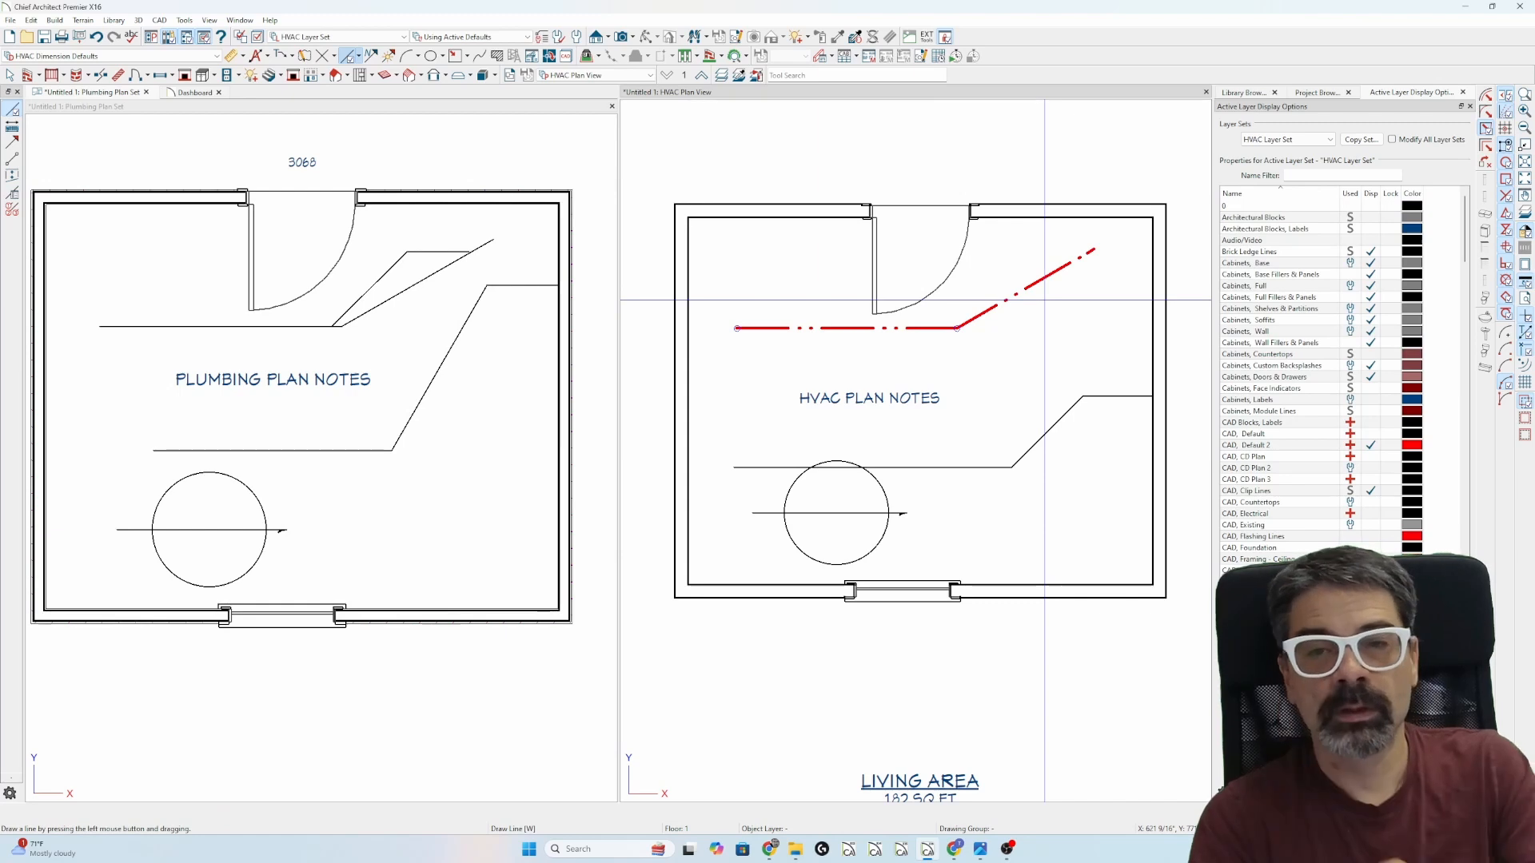
left_click(989, 310)
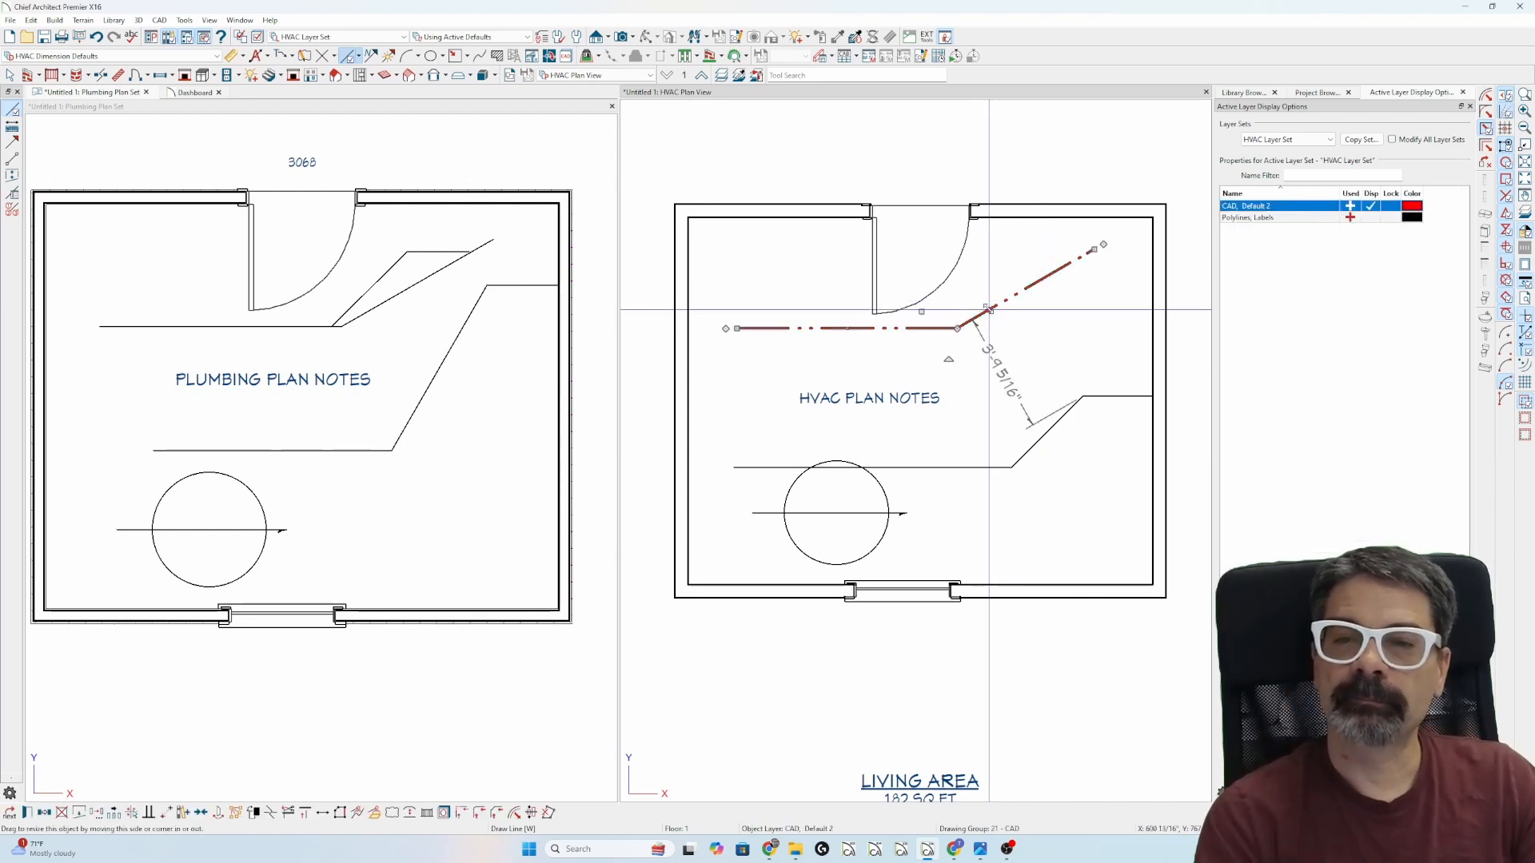
key("Escape")
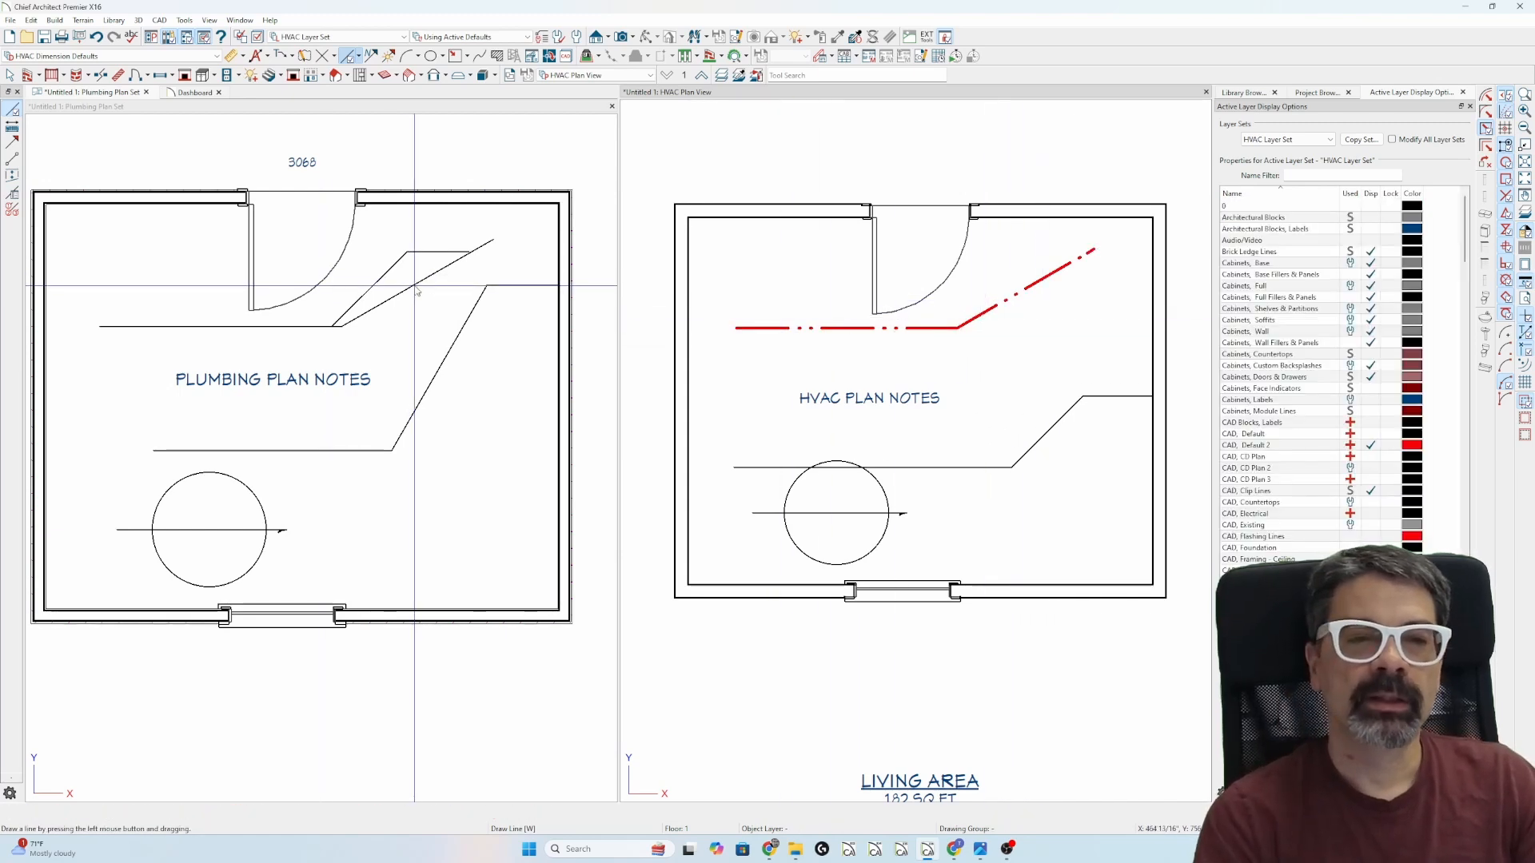
In the plumbing view, move the horizontal segment of the CAD, Default 2 polyline down about 11 5/8"
left_click(393, 324)
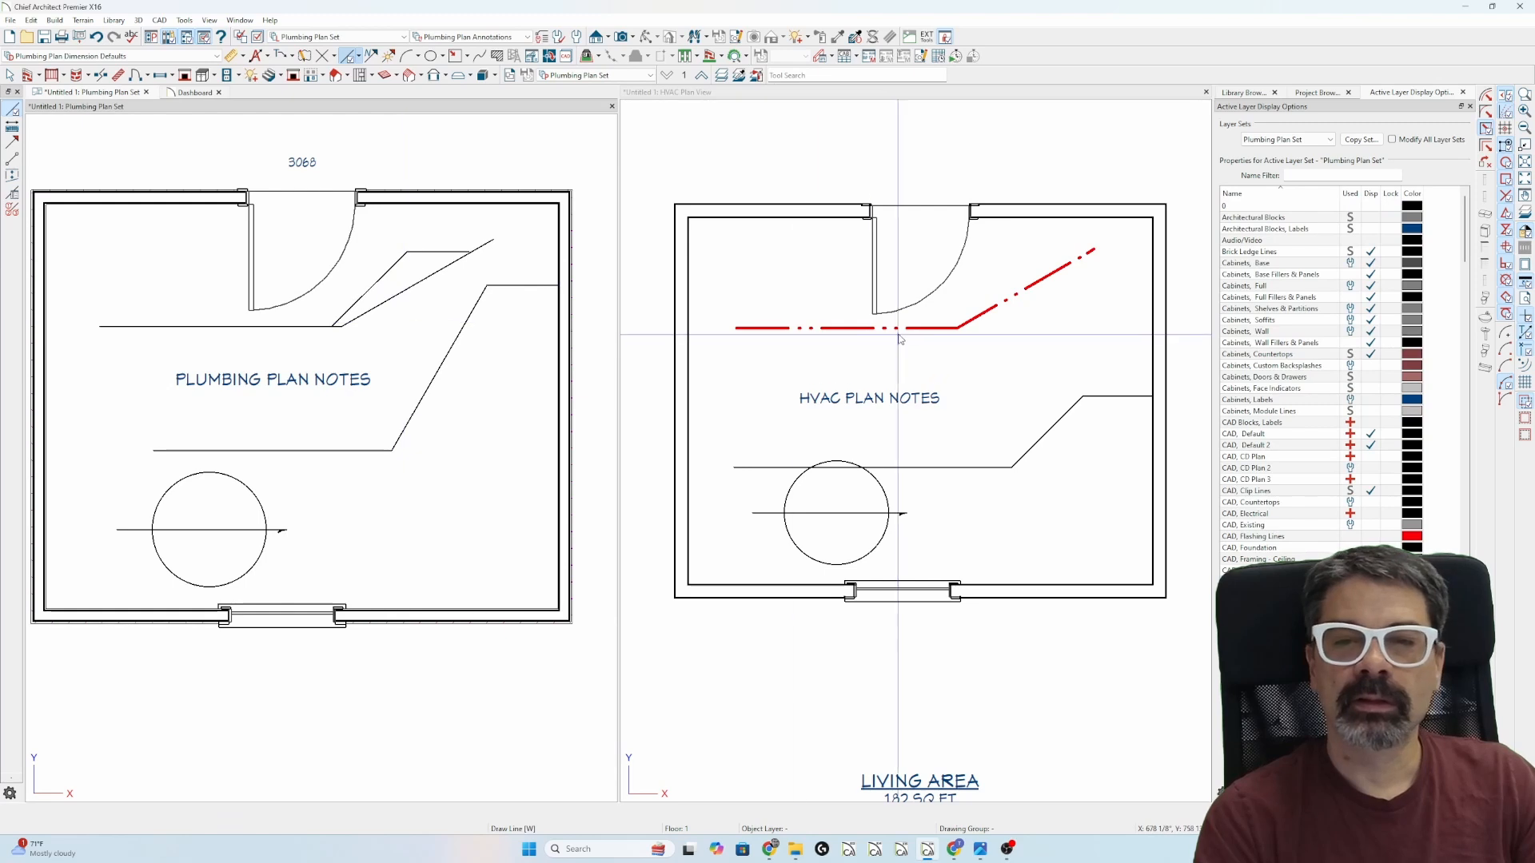
left_click(386, 311)
left_click(381, 305)
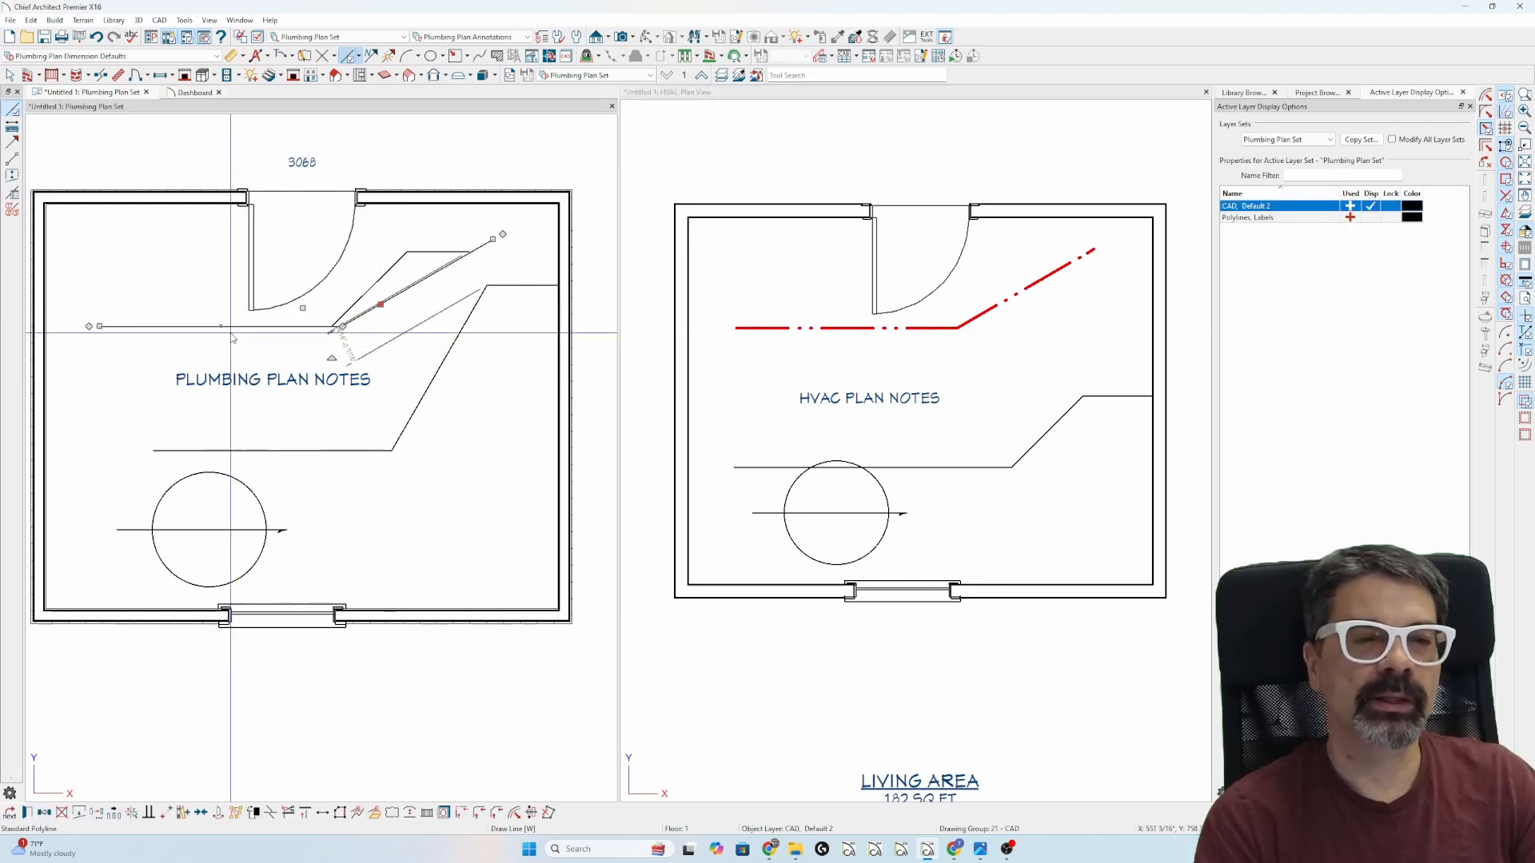
left_click_drag(221, 327, 256, 399)
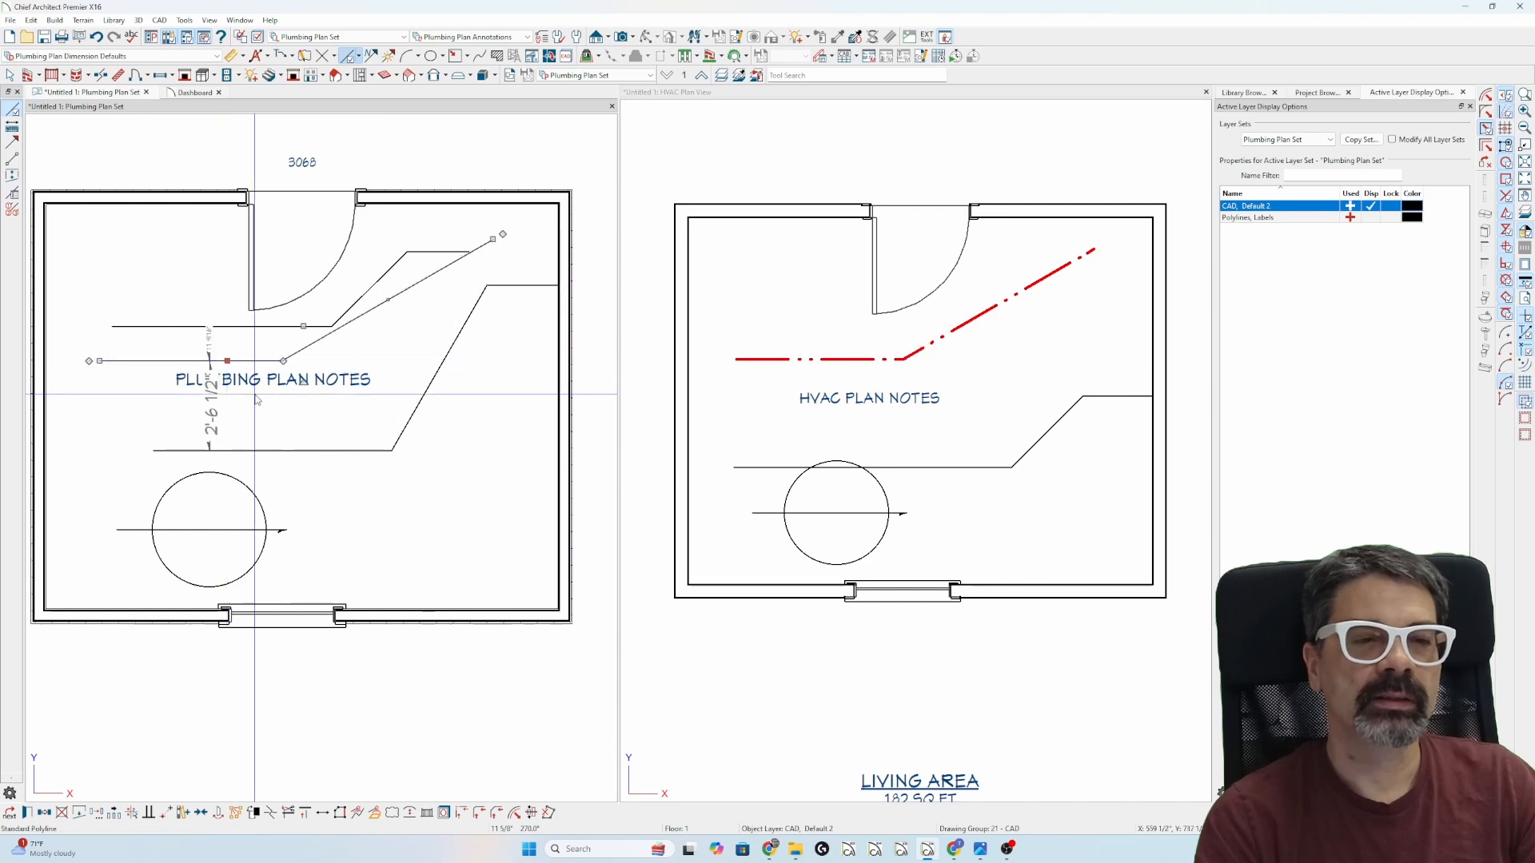
key("Escape")
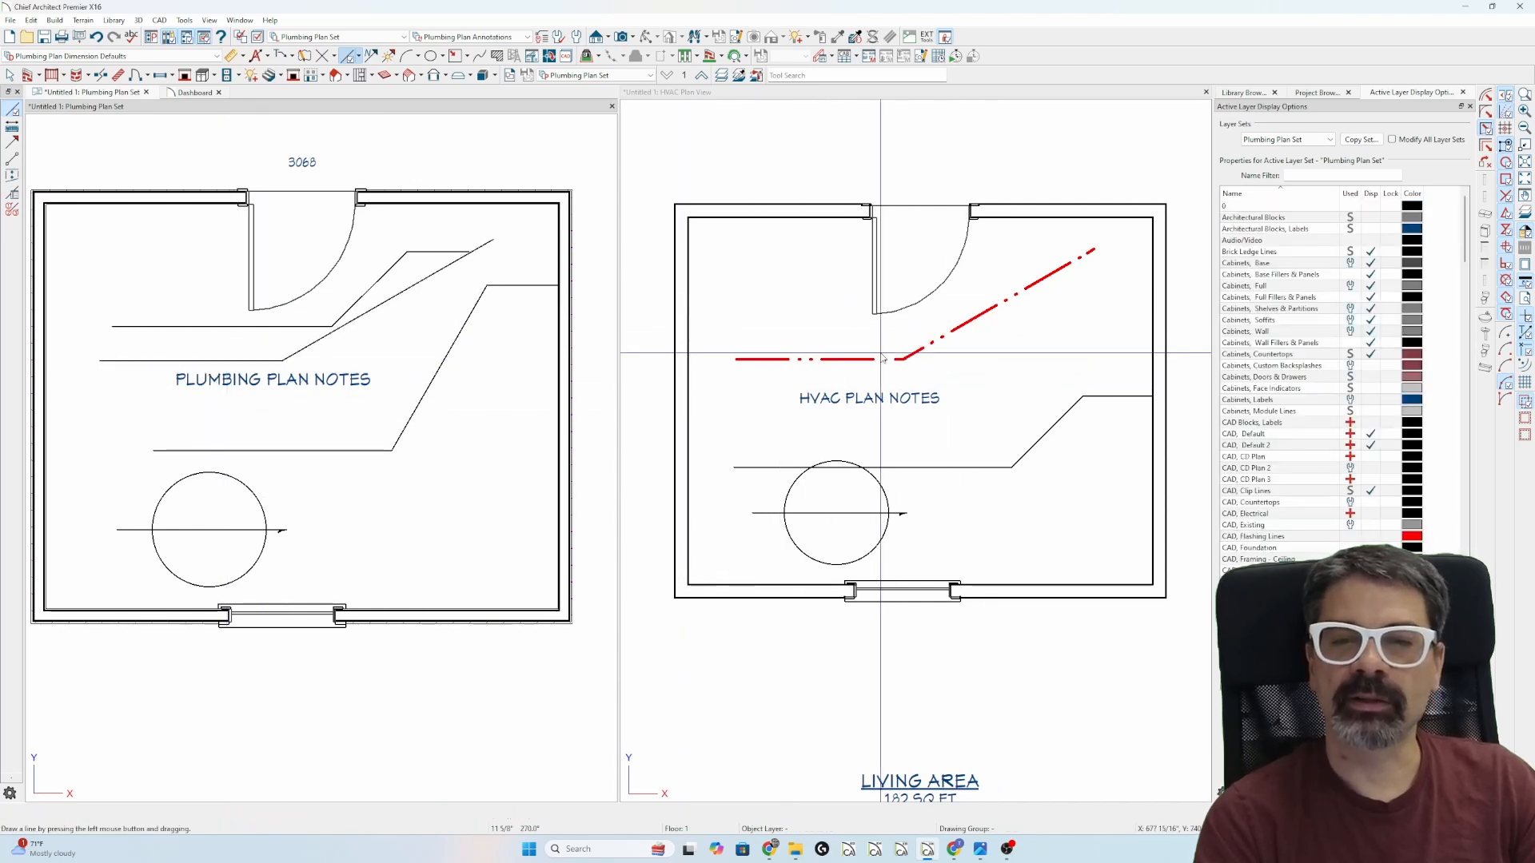
Rename the CAD, Default 2 layer to CAD, HVAC 3 from the HVAC view and accept the change
right_click(943, 325)
left_click(815, 175)
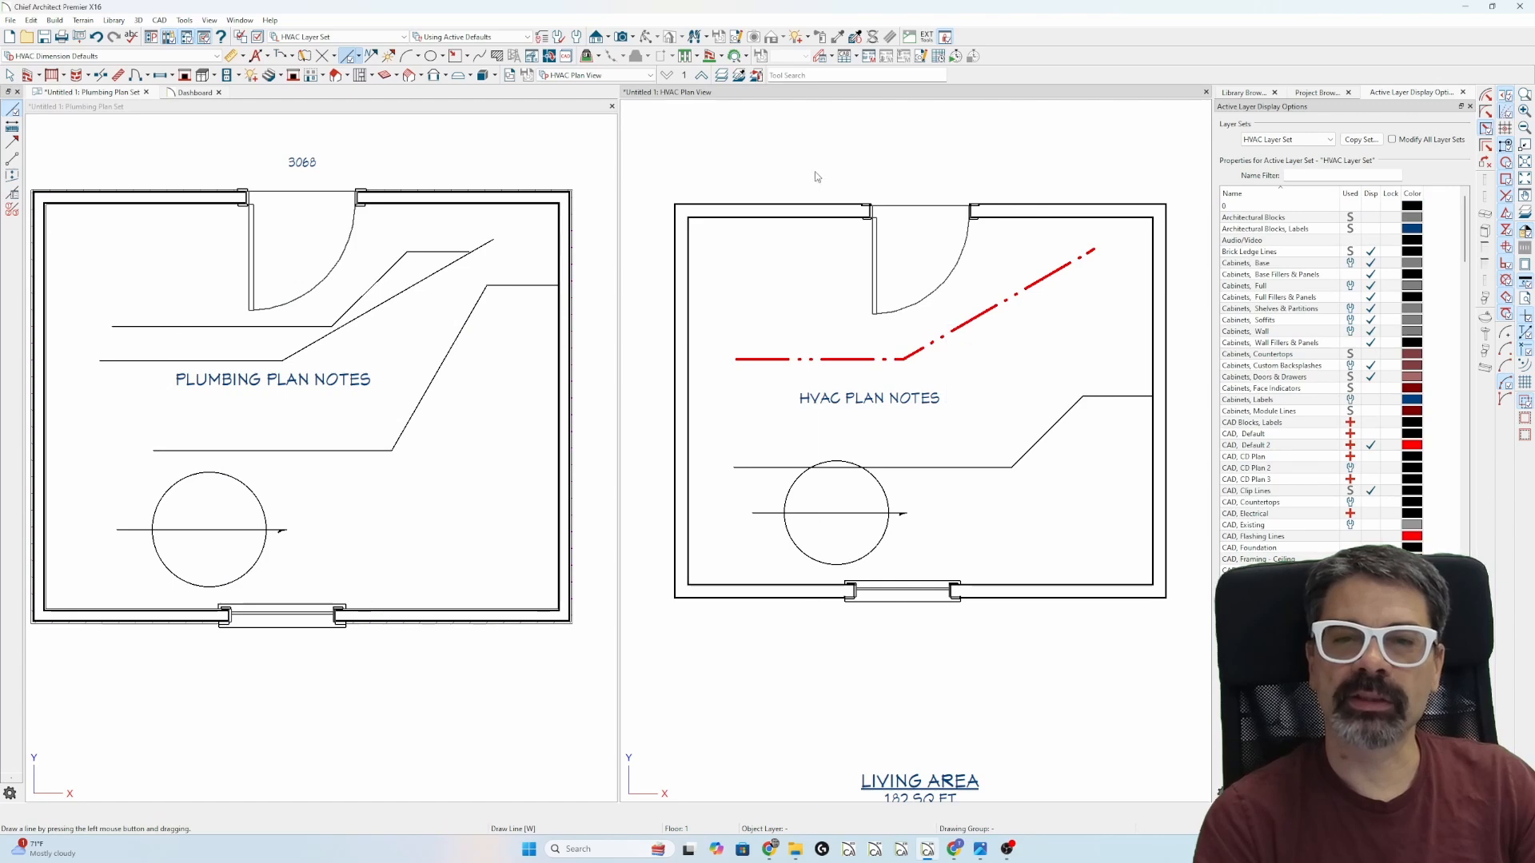
key("space")
key("l")
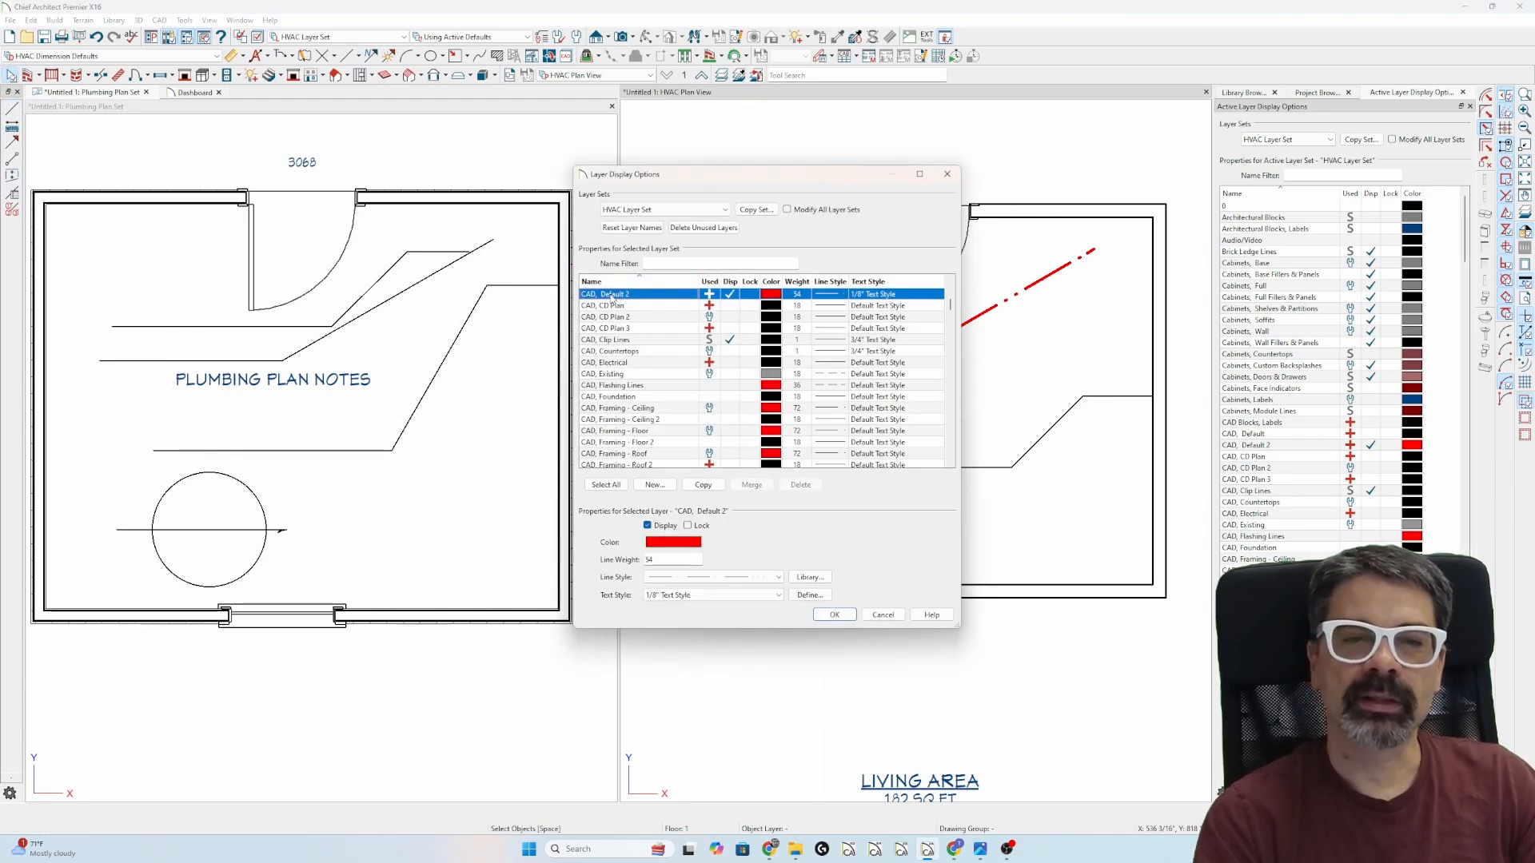
left_click(611, 297)
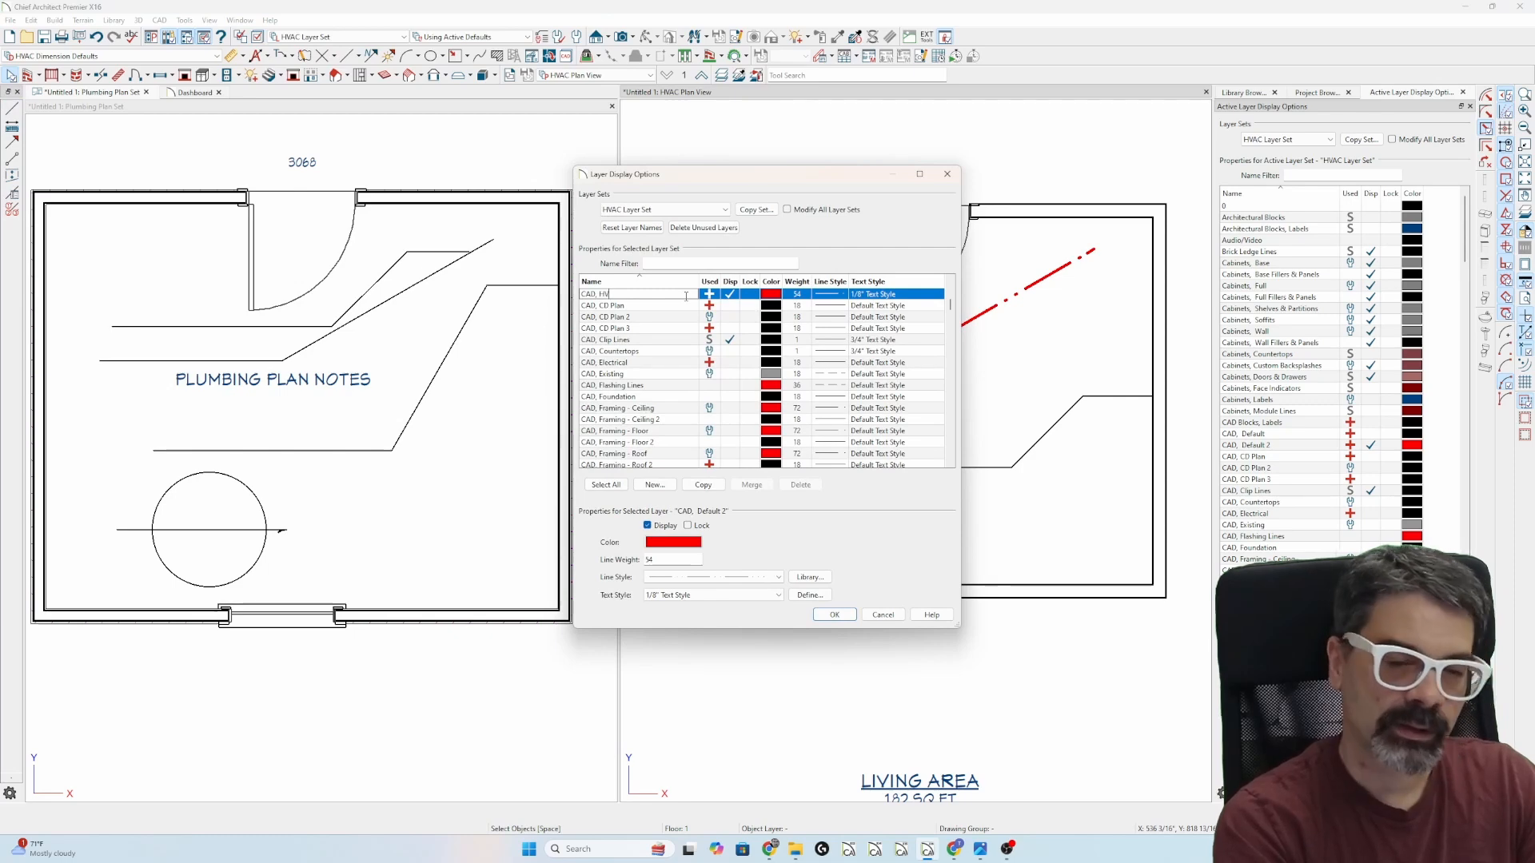
type("CAD, HVAC 3")
key("Return")
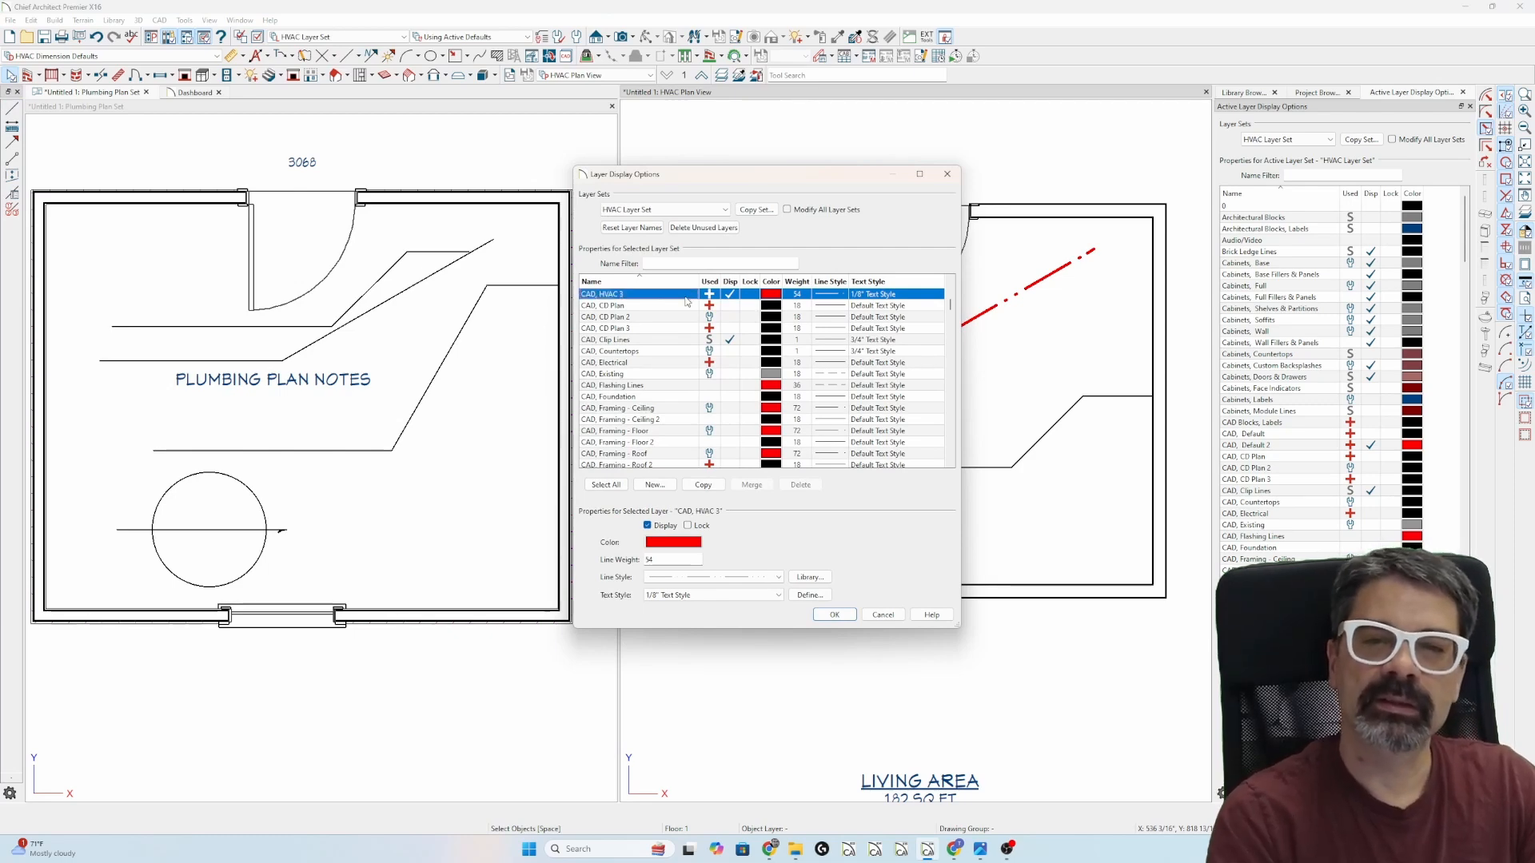
left_click(834, 615)
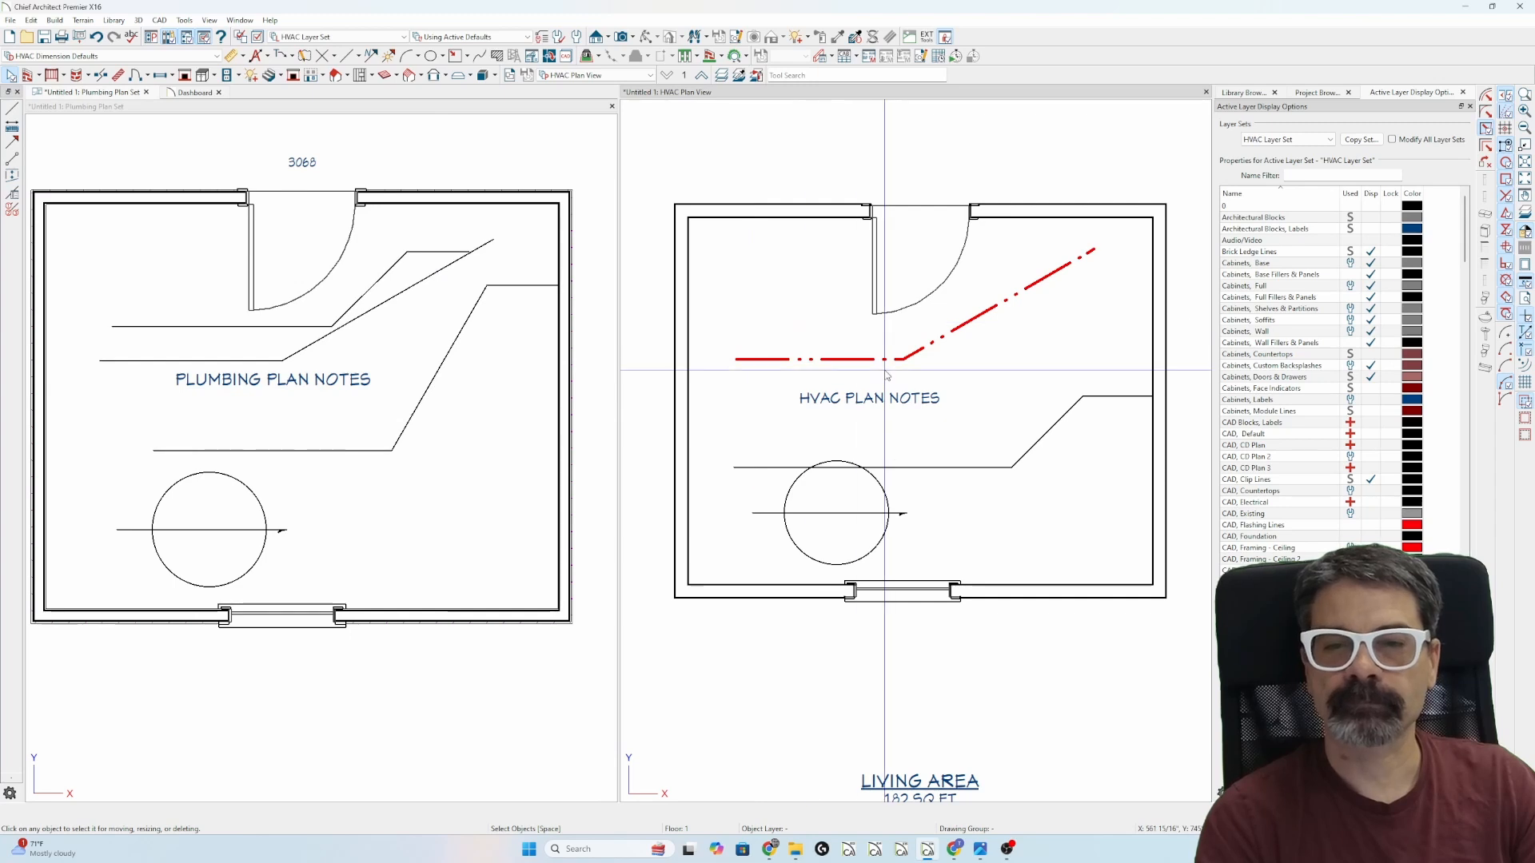
Check the renamed layer's assignment and color on the shared polyline in both the plumbing and HVAC views
left_click(371, 311)
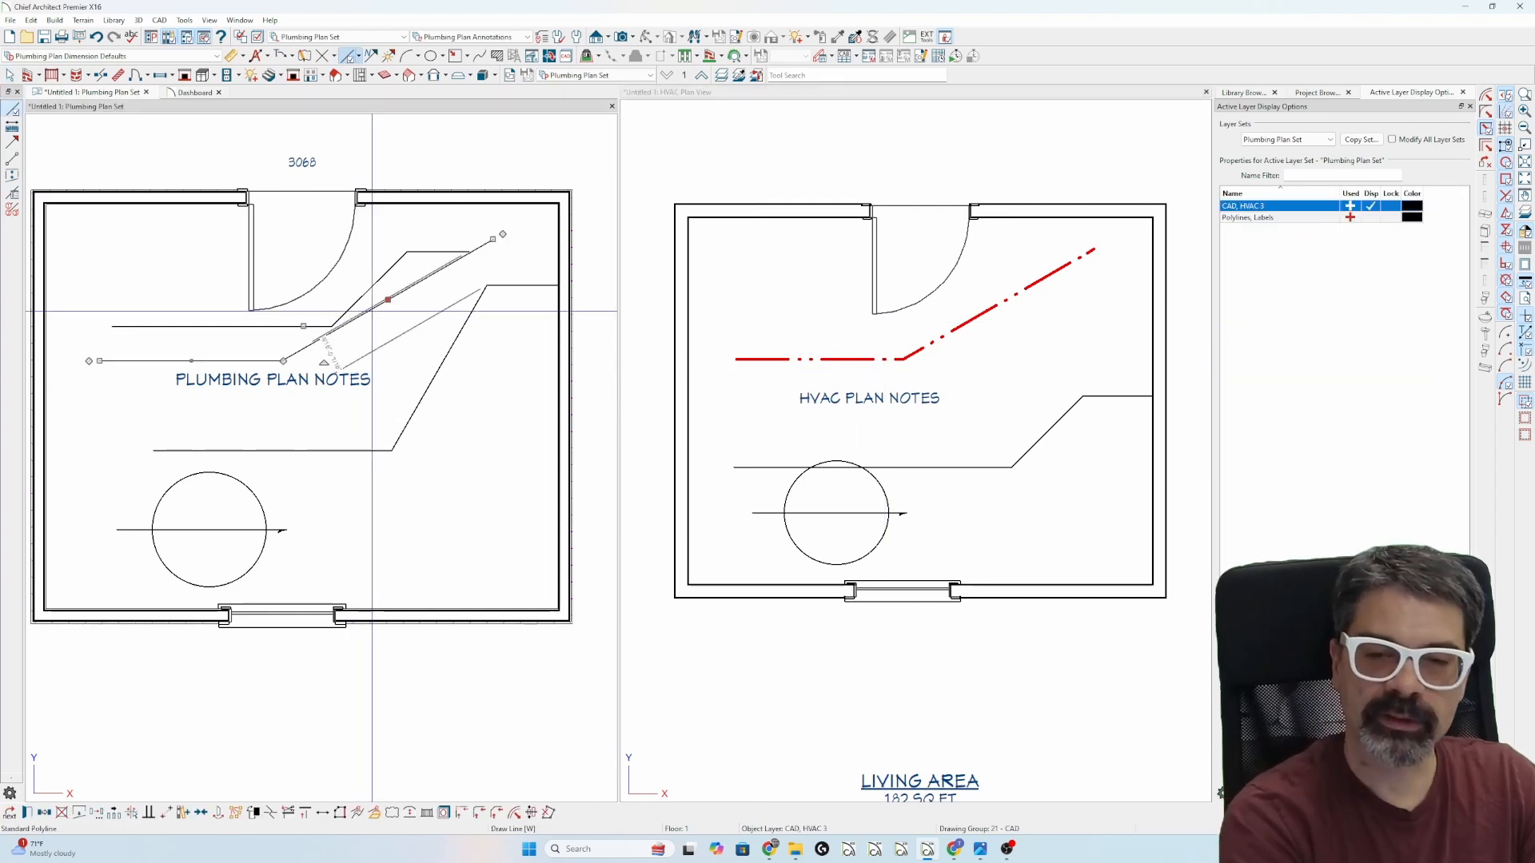
key("Escape")
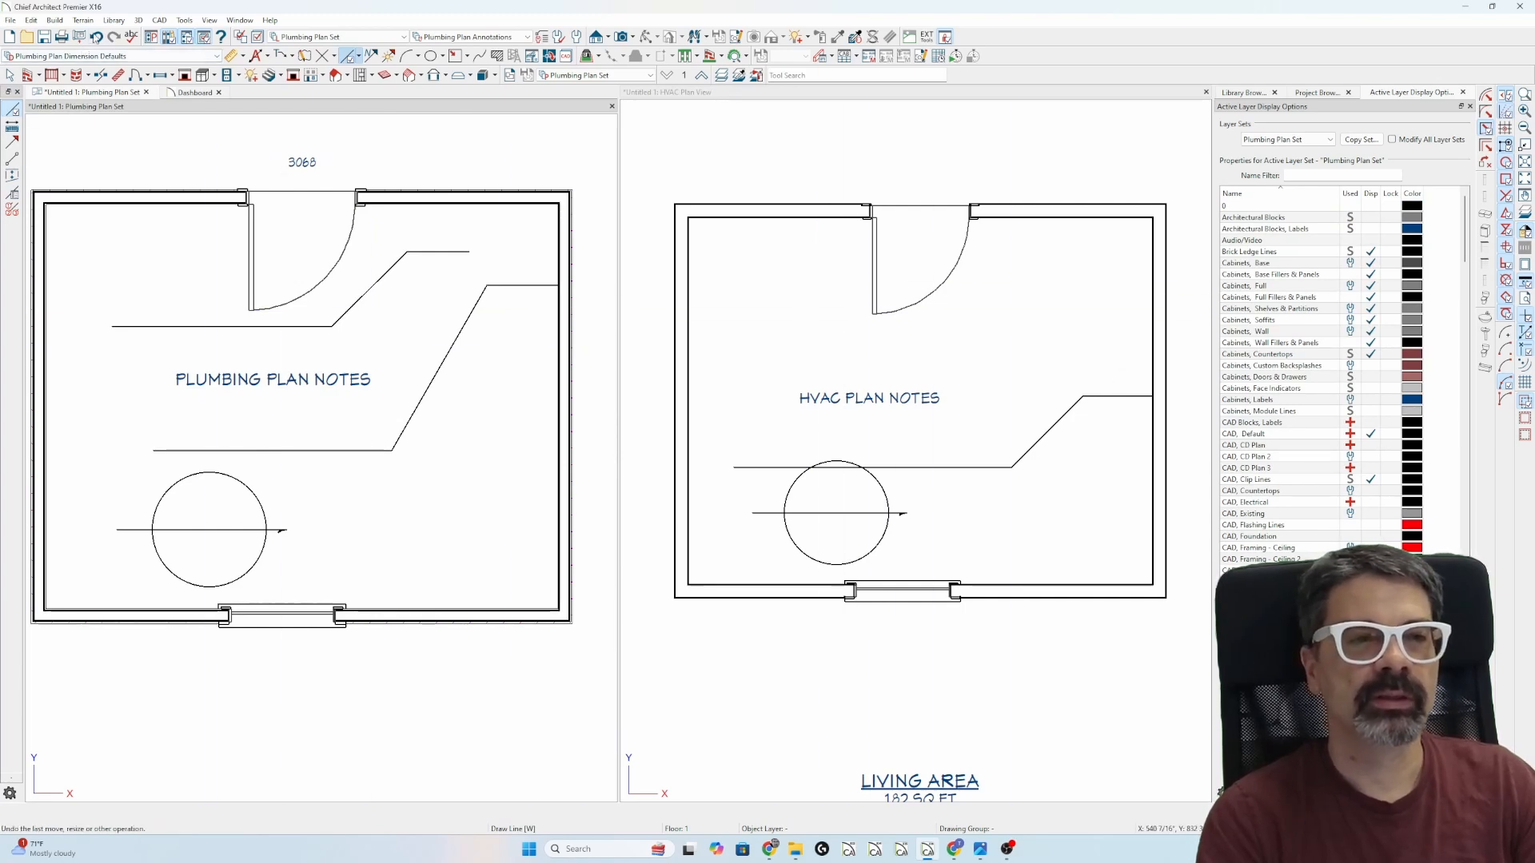
left_click(390, 298)
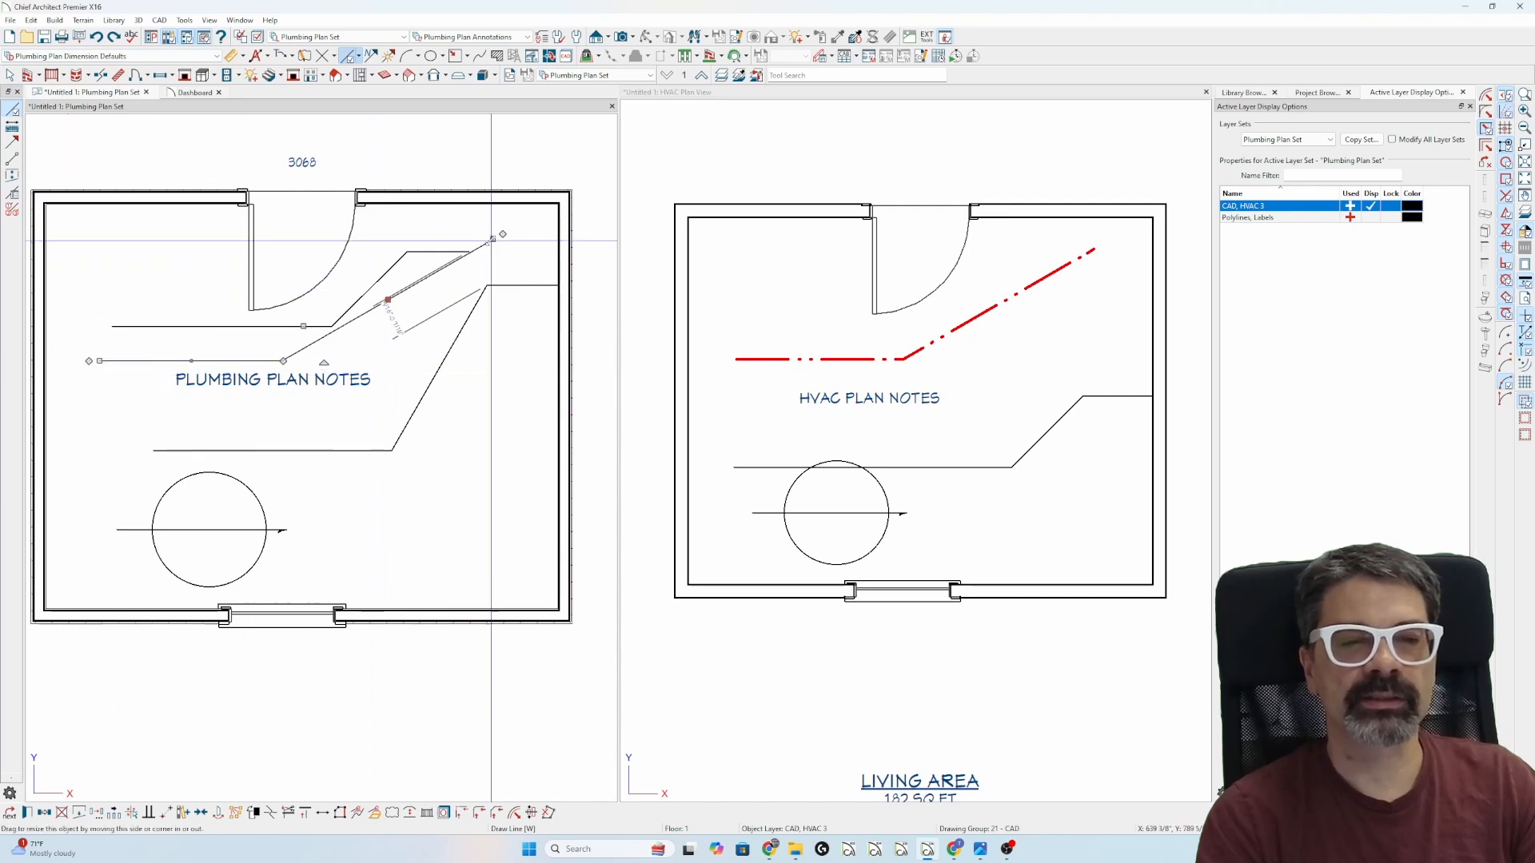
key("Escape")
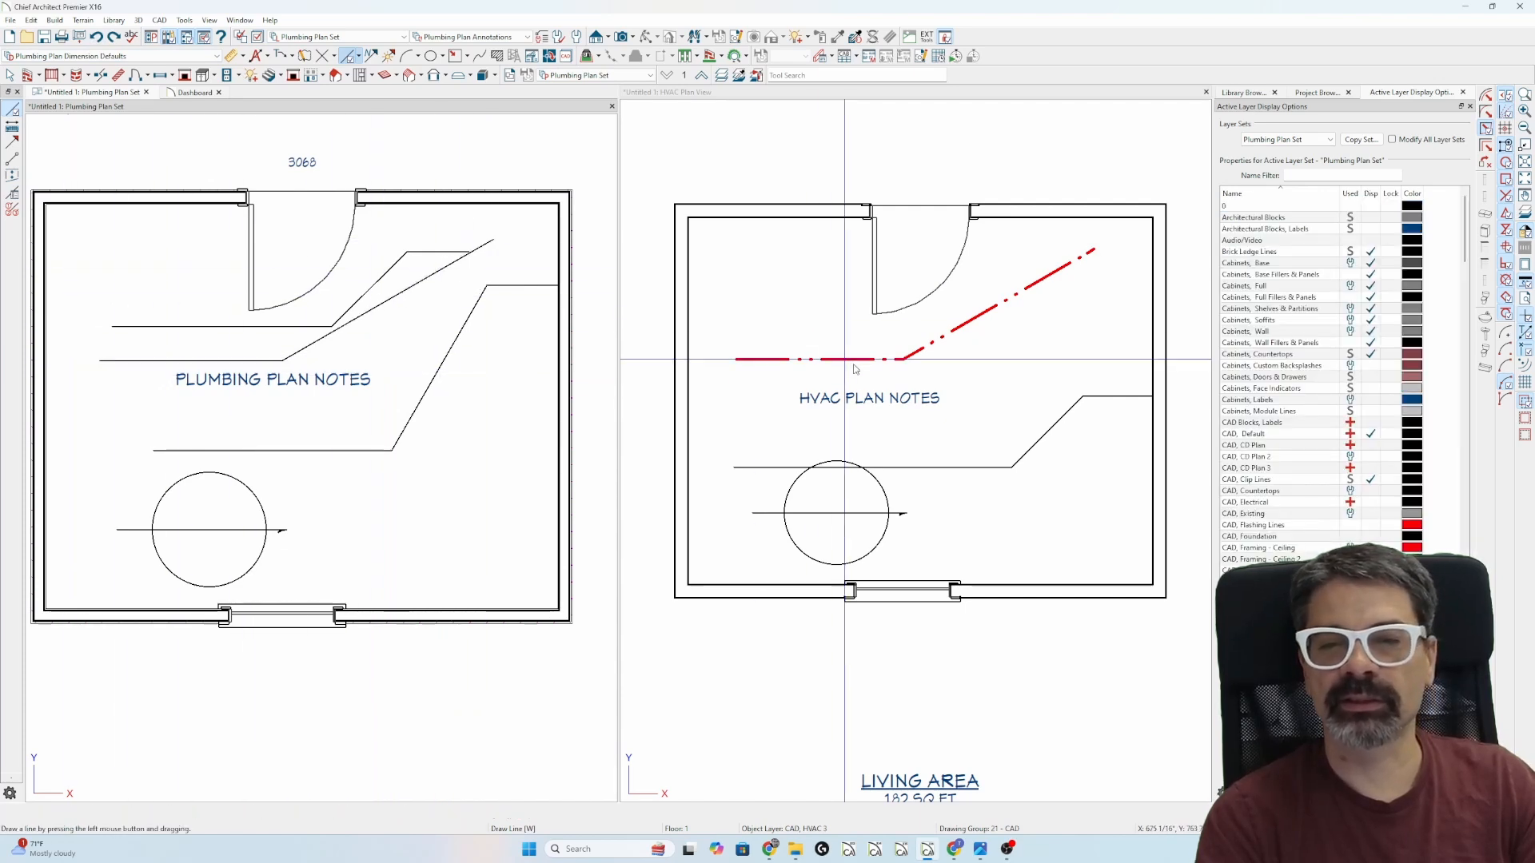
left_click(852, 364)
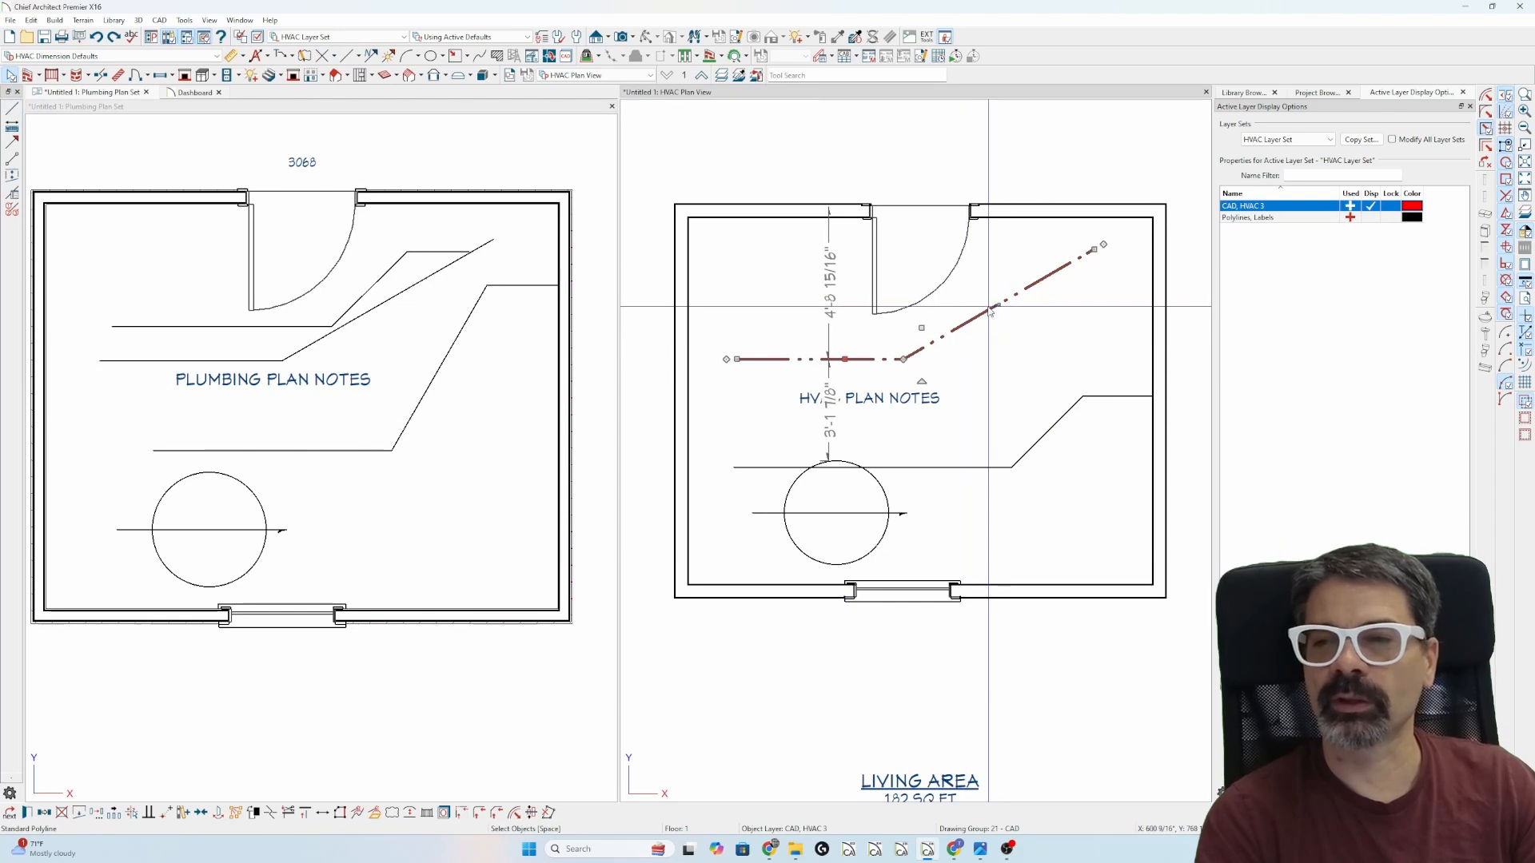
key("Escape")
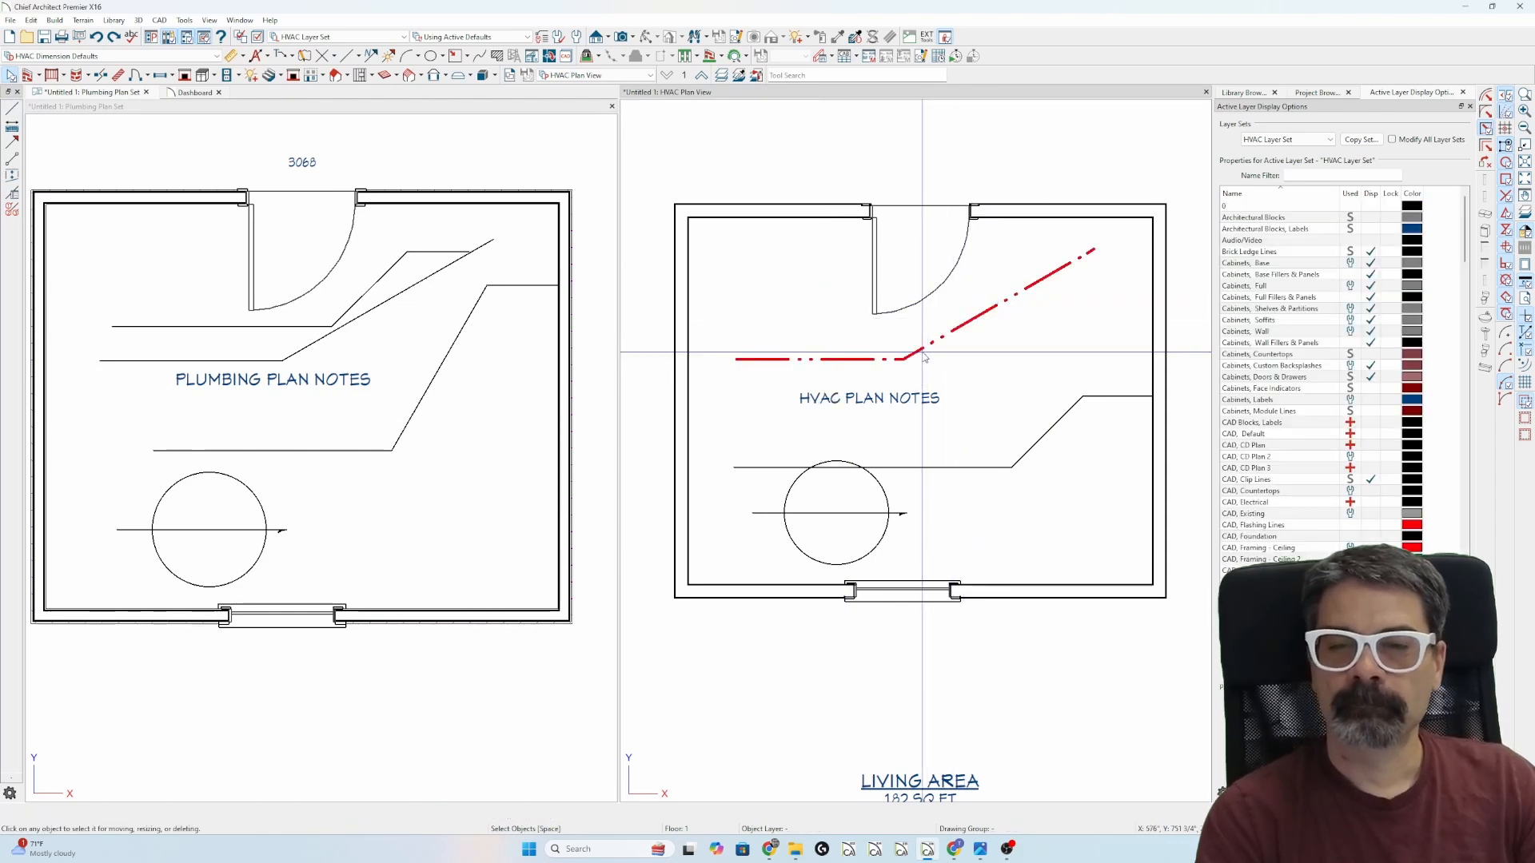
Review the CAD, HVAC 3 layer's entry in the Plumbing Plan Set layer display options without changing it
left_click(388, 300)
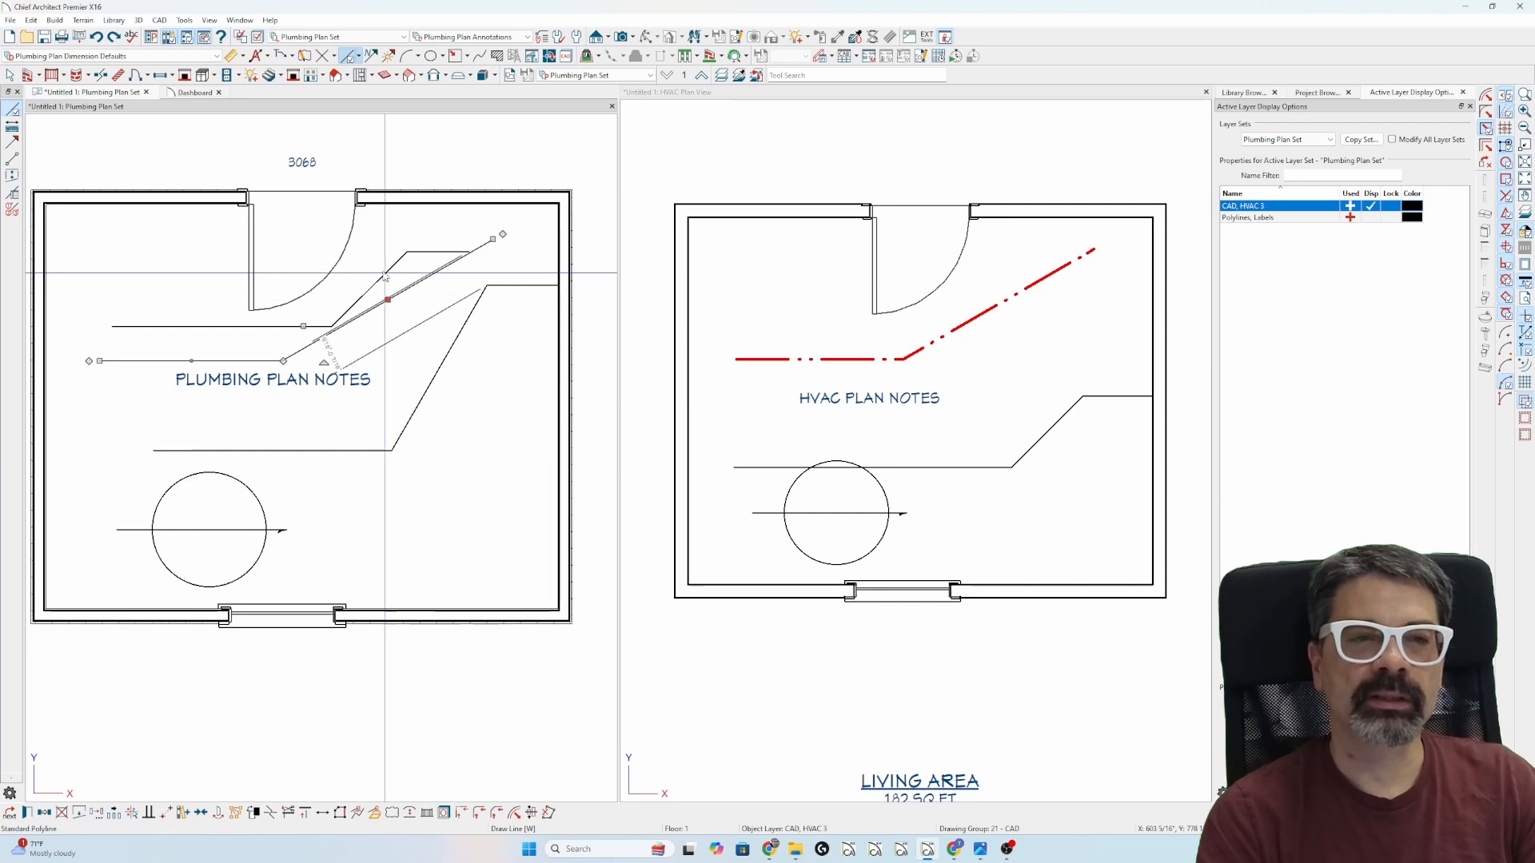
key("l")
scroll(626, 319, "up", 4)
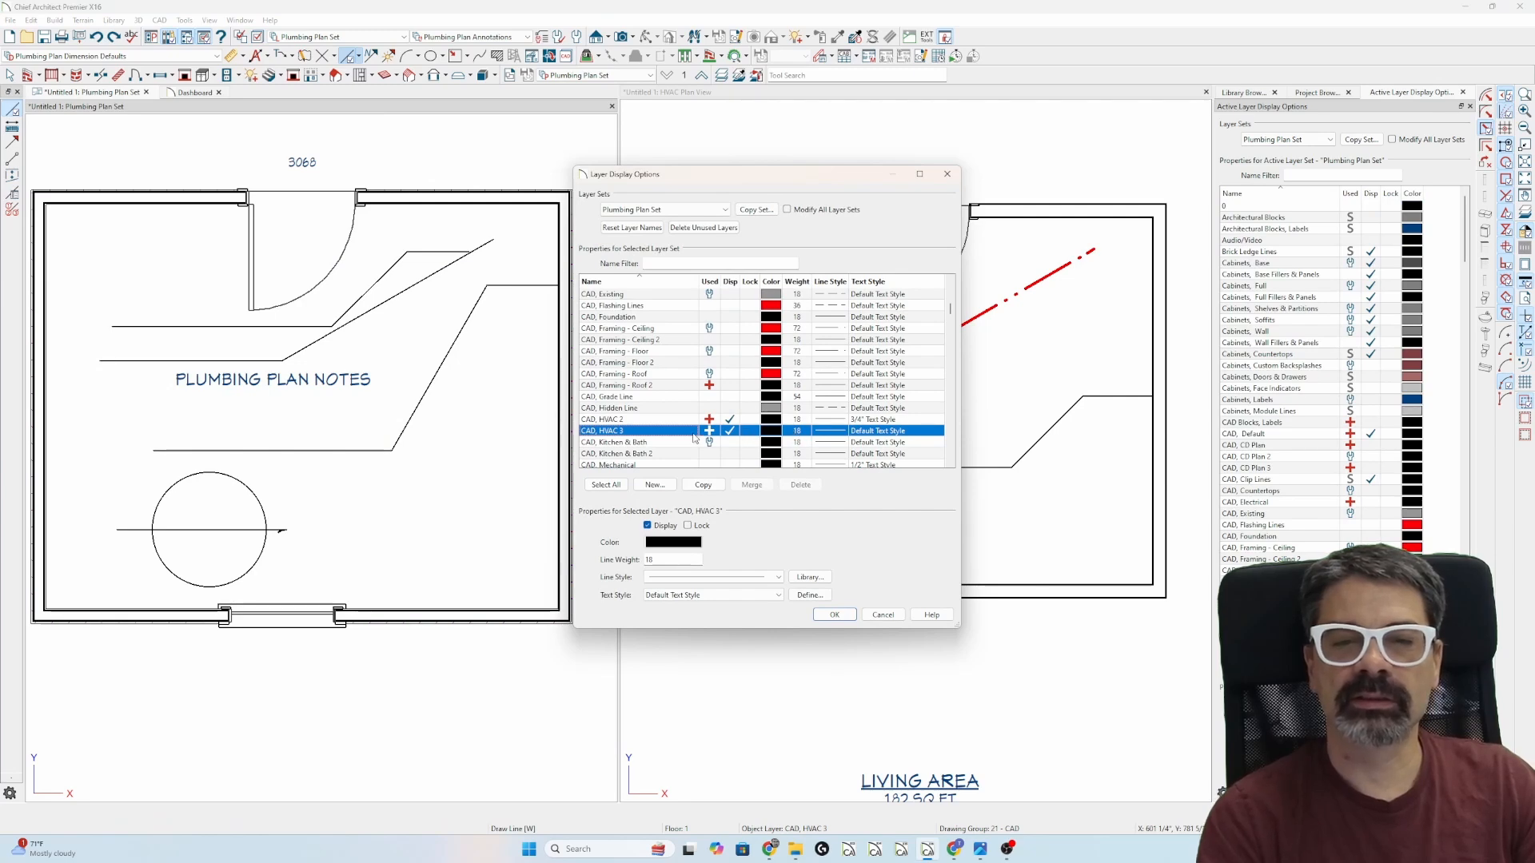
left_click(887, 611)
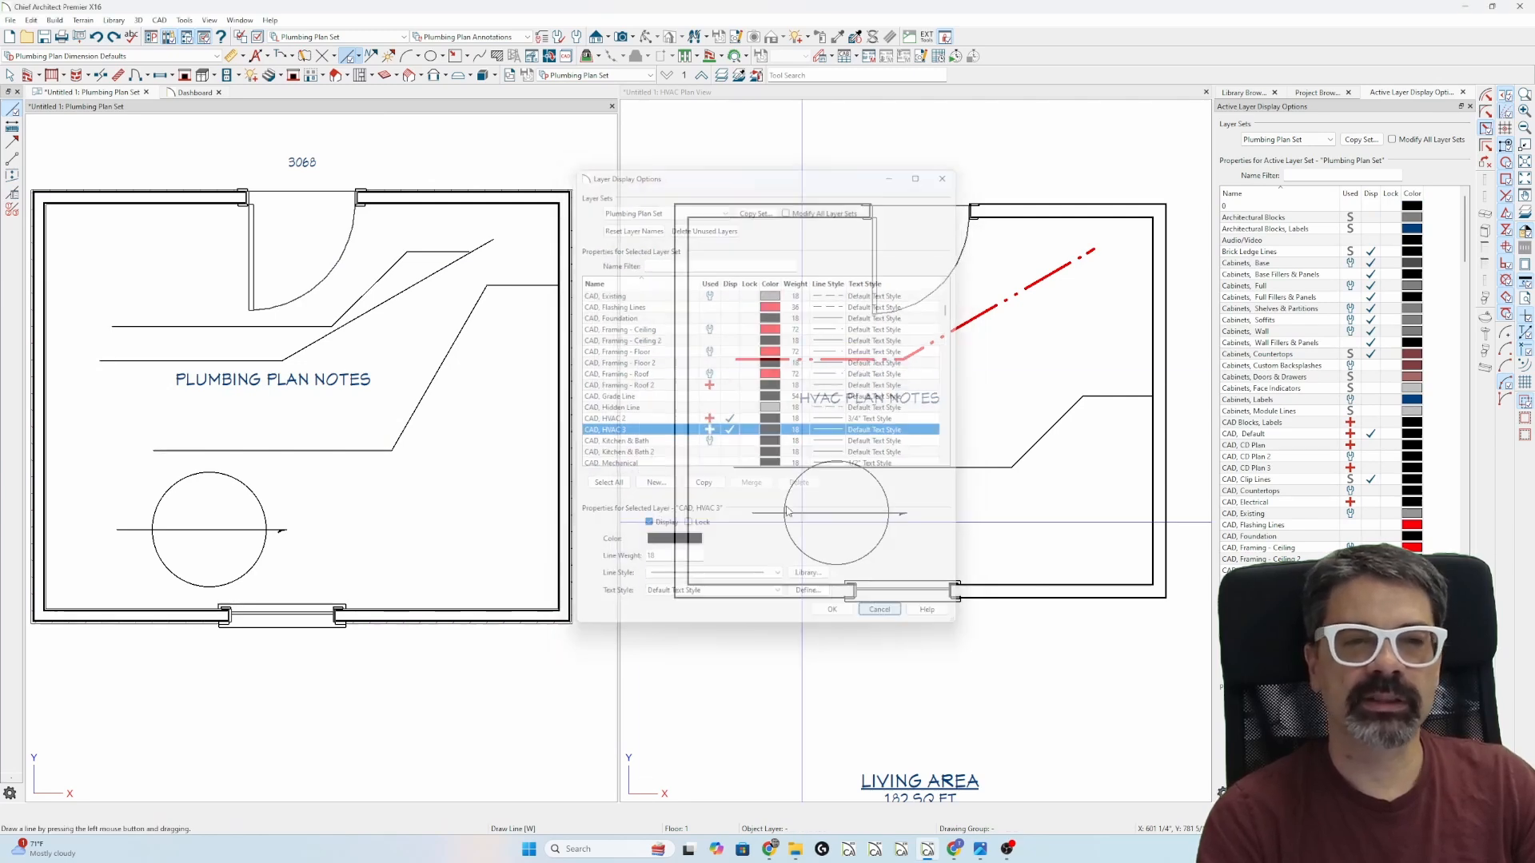
Turn off the display of the shared polyline's CAD, HVAC 3 layer in the Plumbing Plan Set layer set
left_click(405, 288)
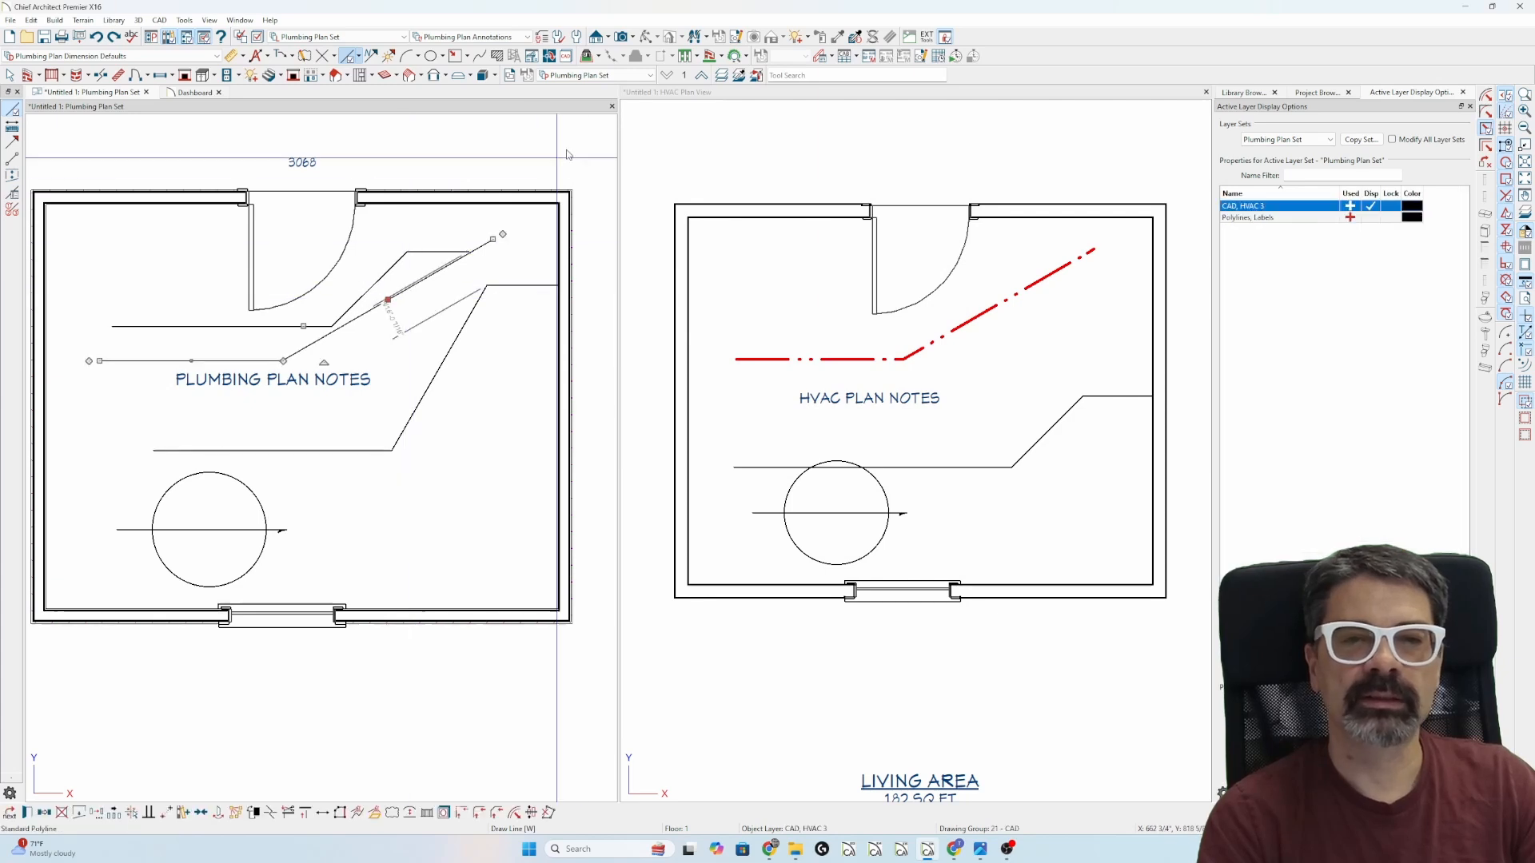
left_click(1372, 207)
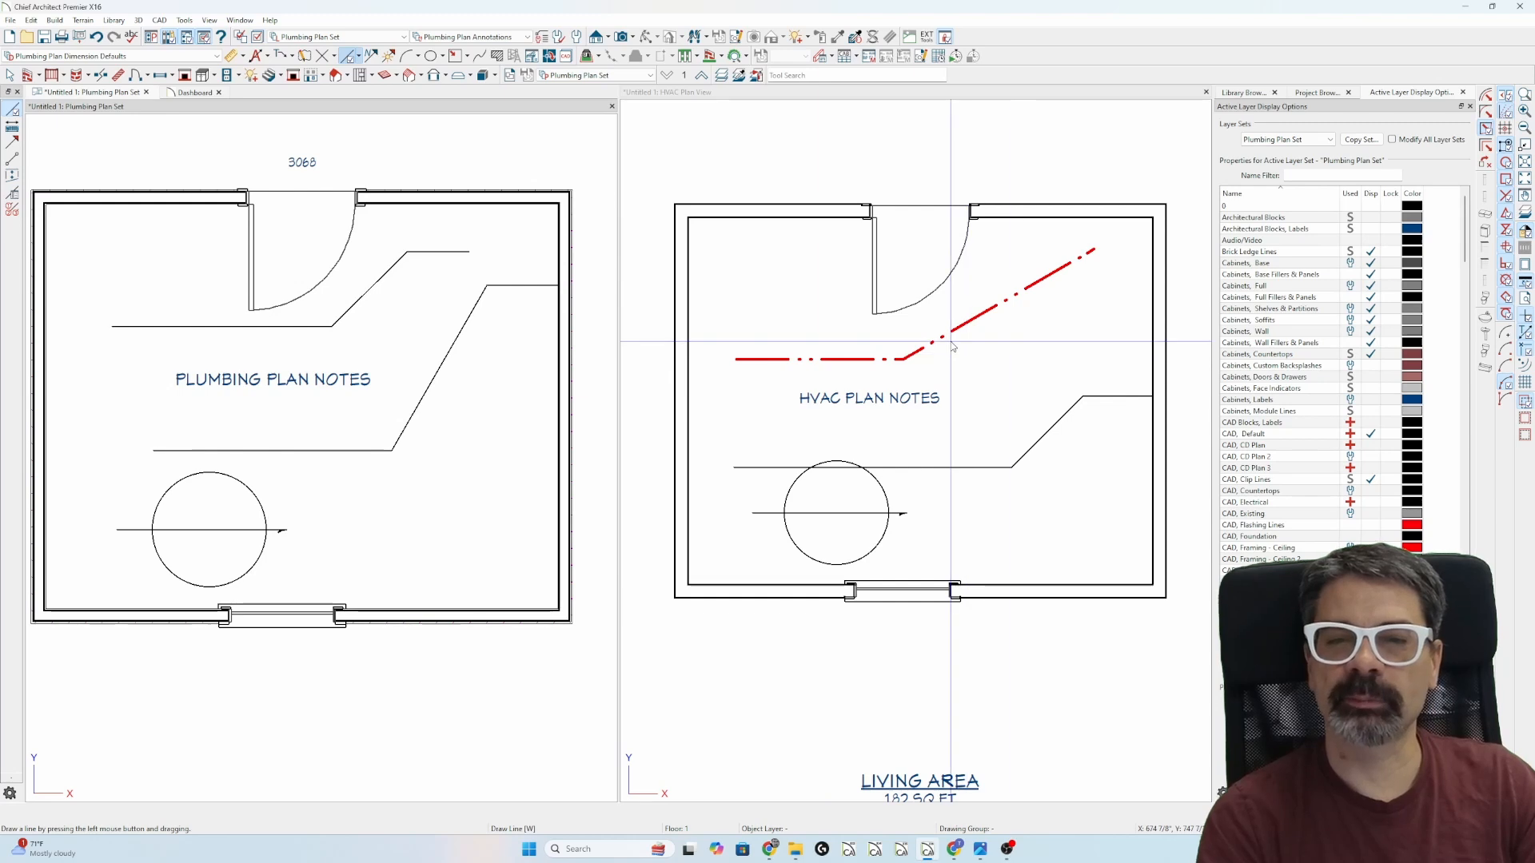
Switch the plumbing view to the Working Plan View and compare the shared polyline's layer and color there with the HVAC view
left_click(609, 75)
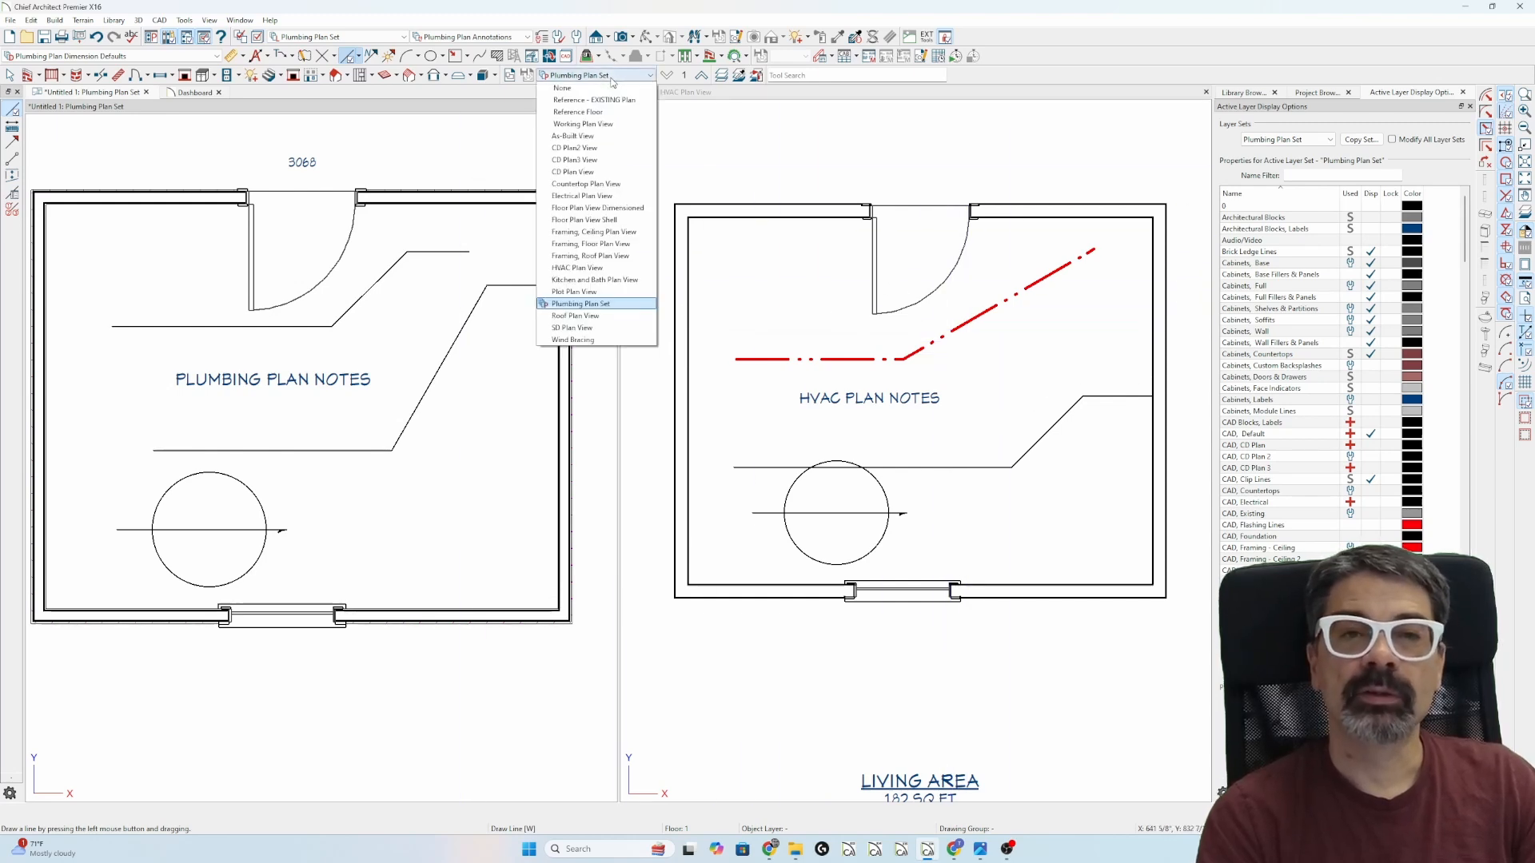
left_click(582, 124)
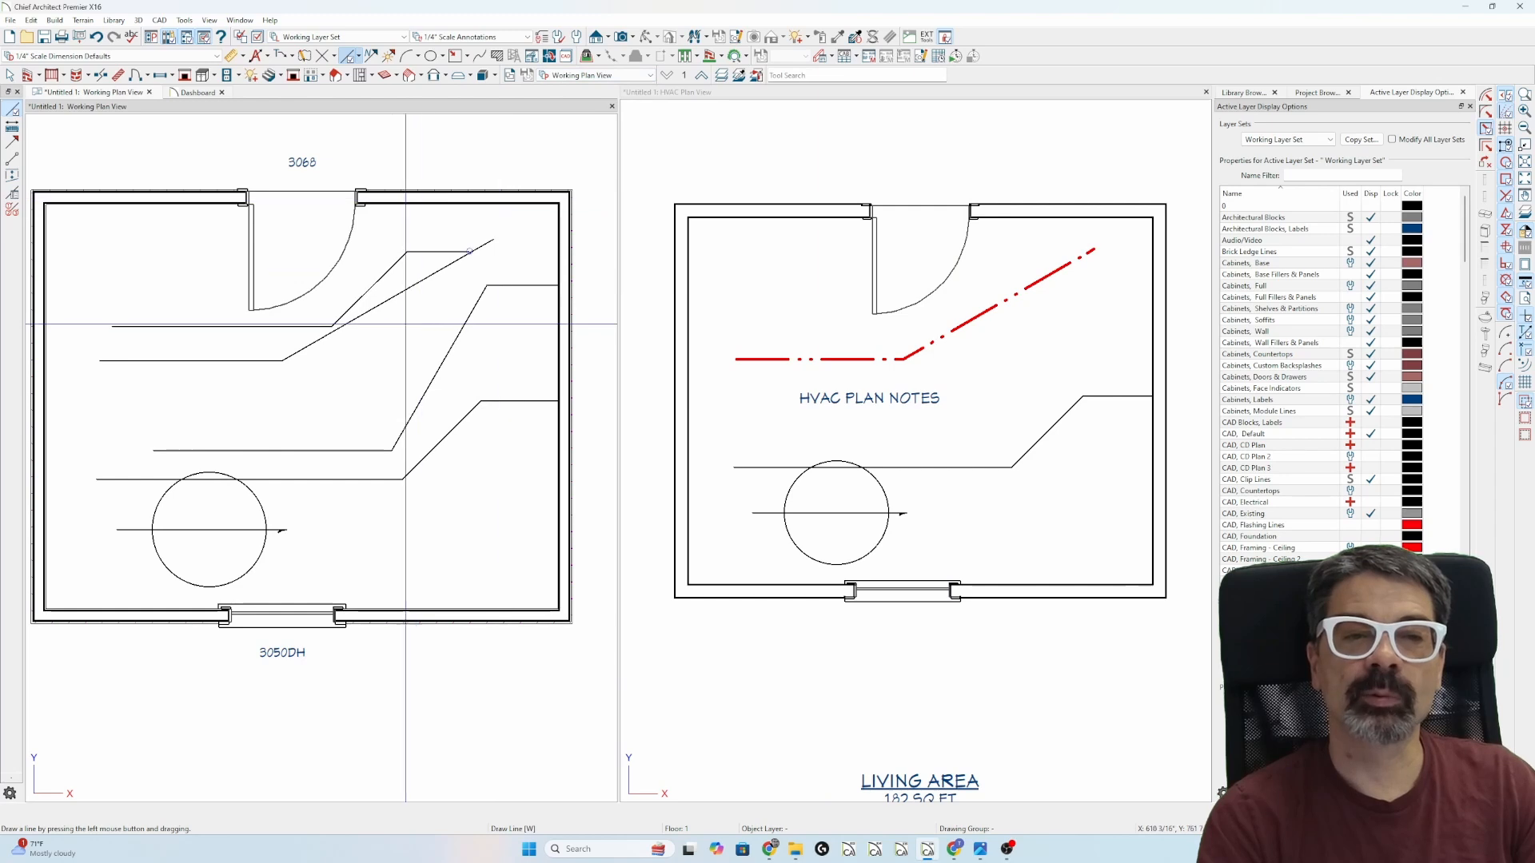
left_click(387, 301)
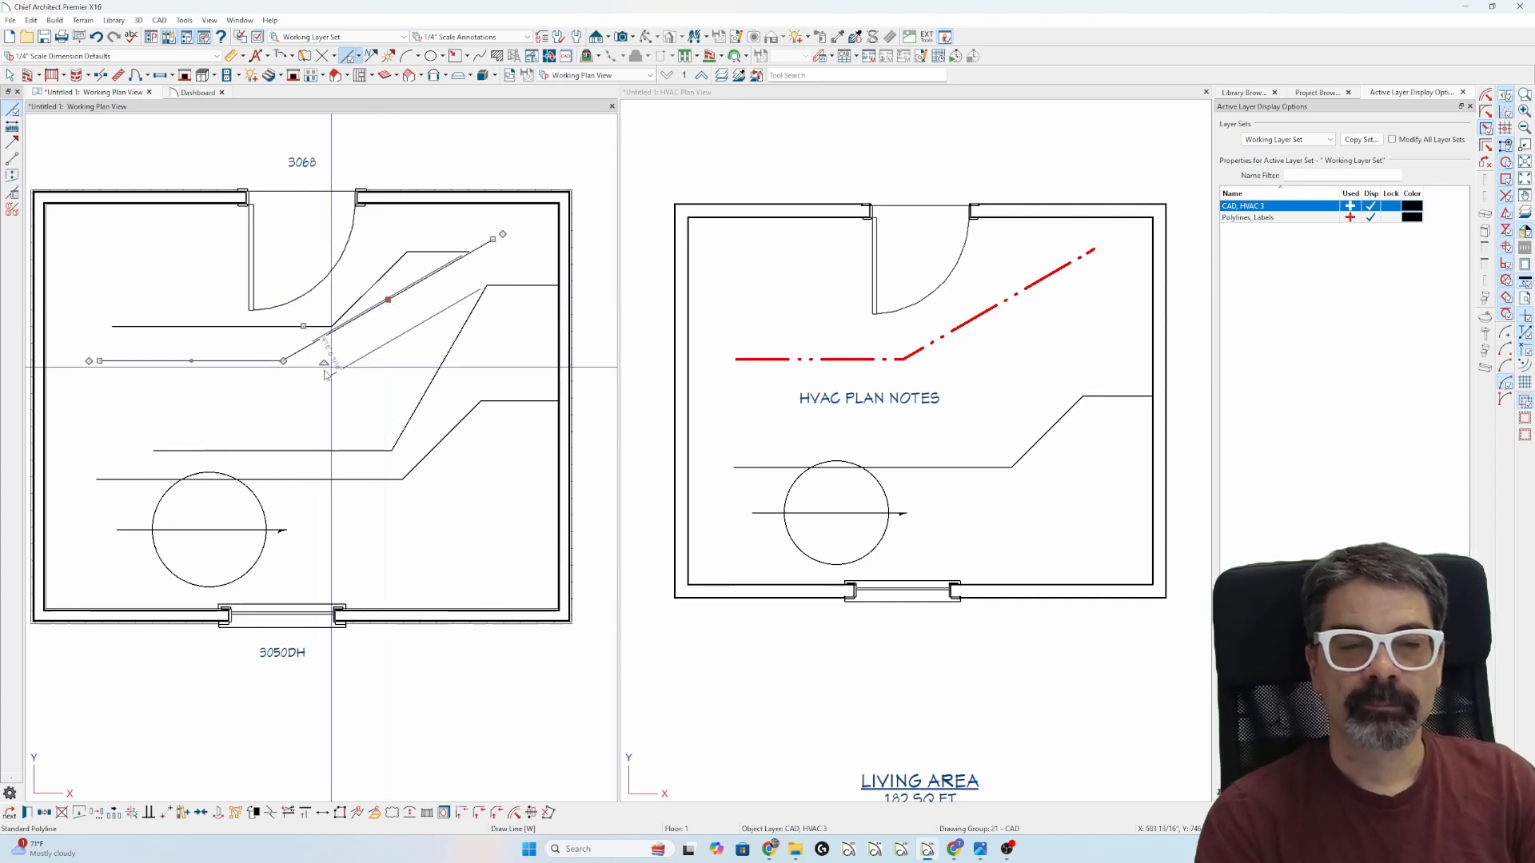
key("Escape")
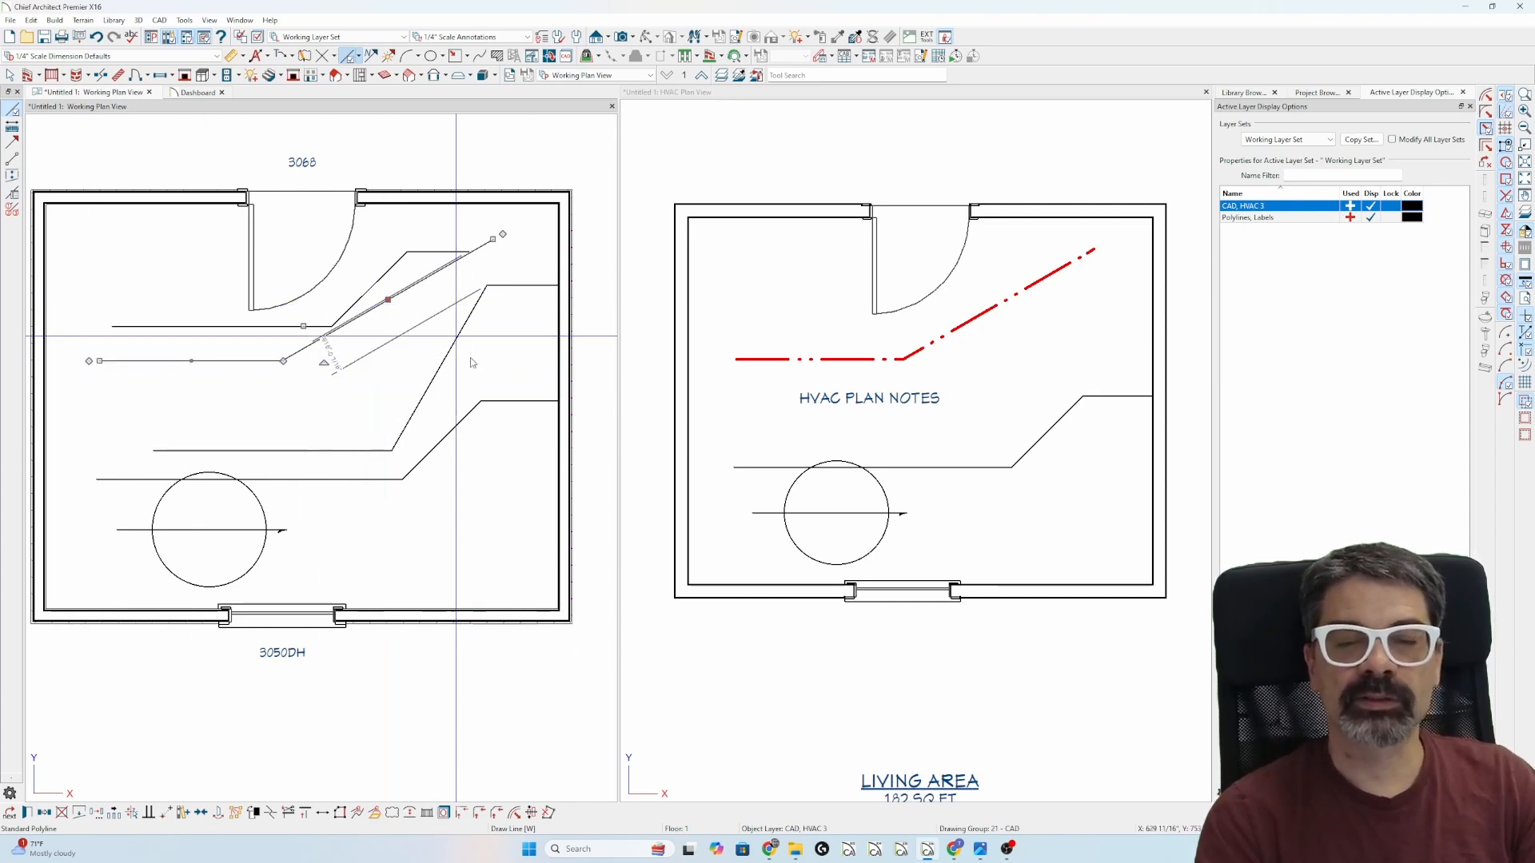
left_click(967, 324)
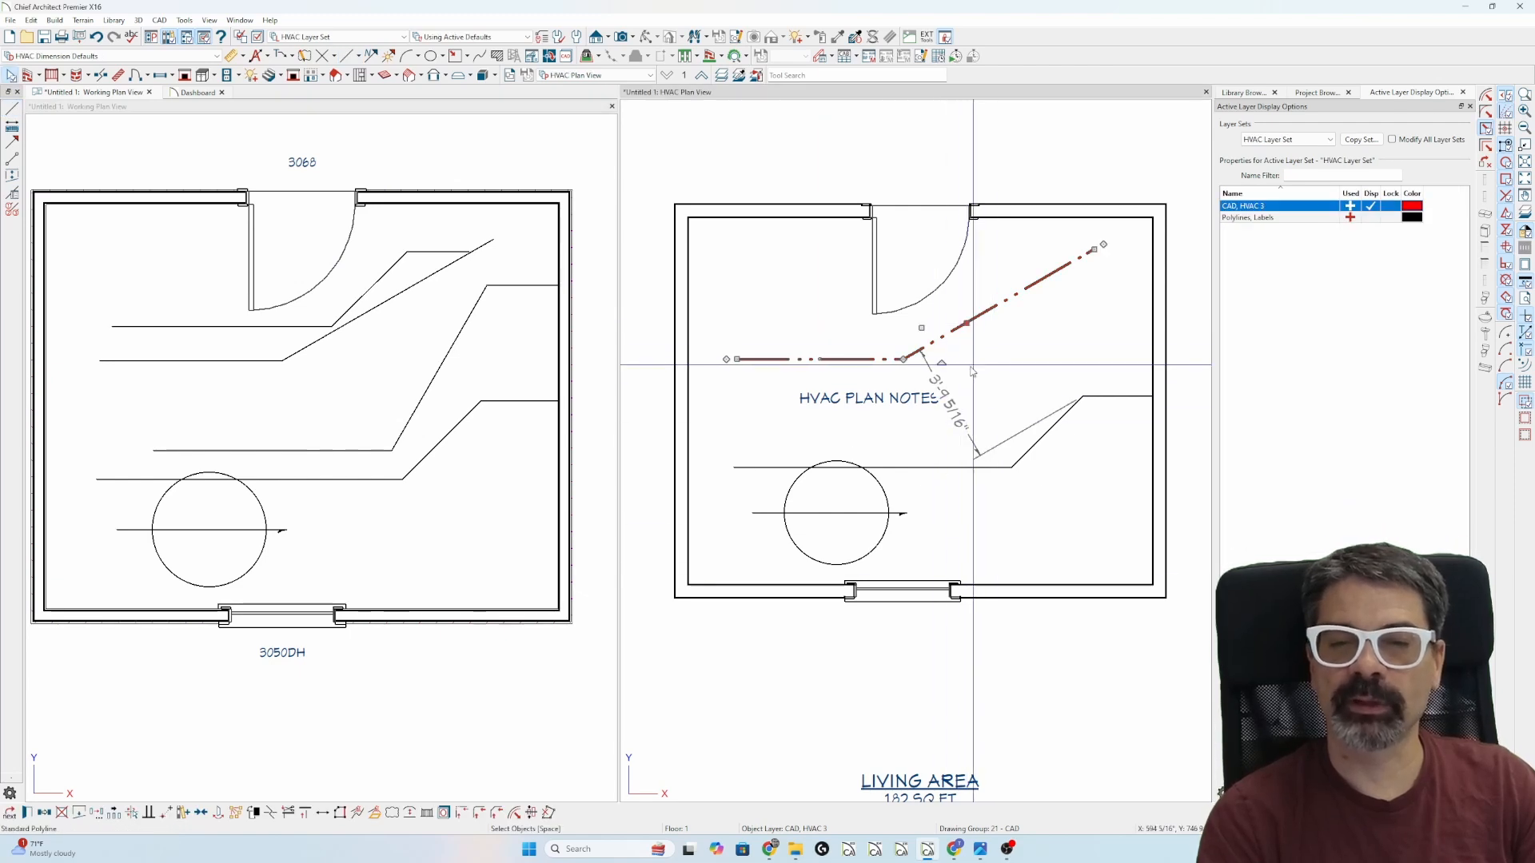
left_click(375, 315)
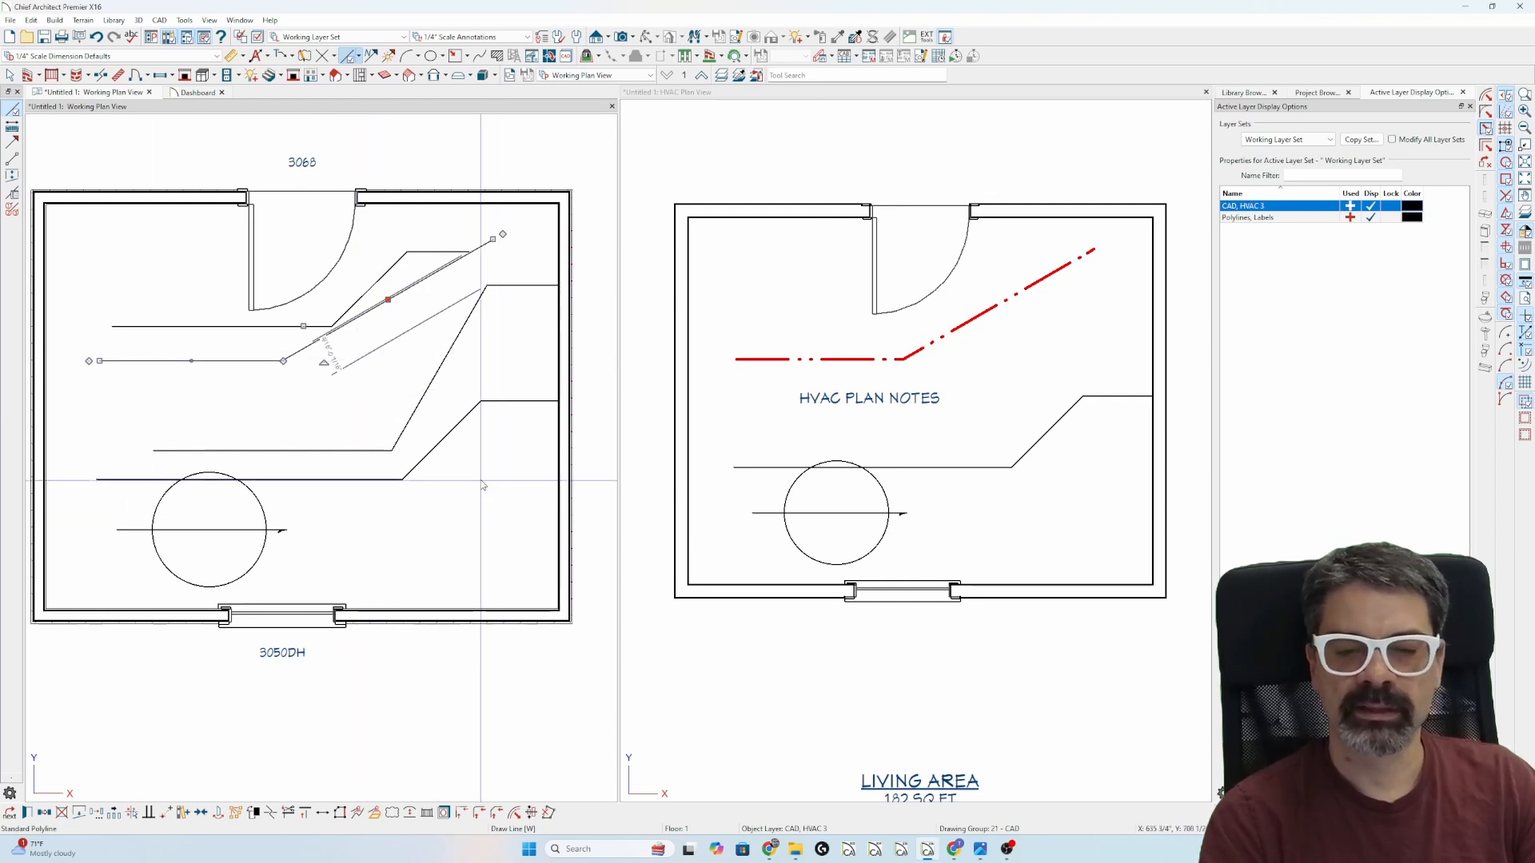
left_click_drag(825, 775, 760, 775)
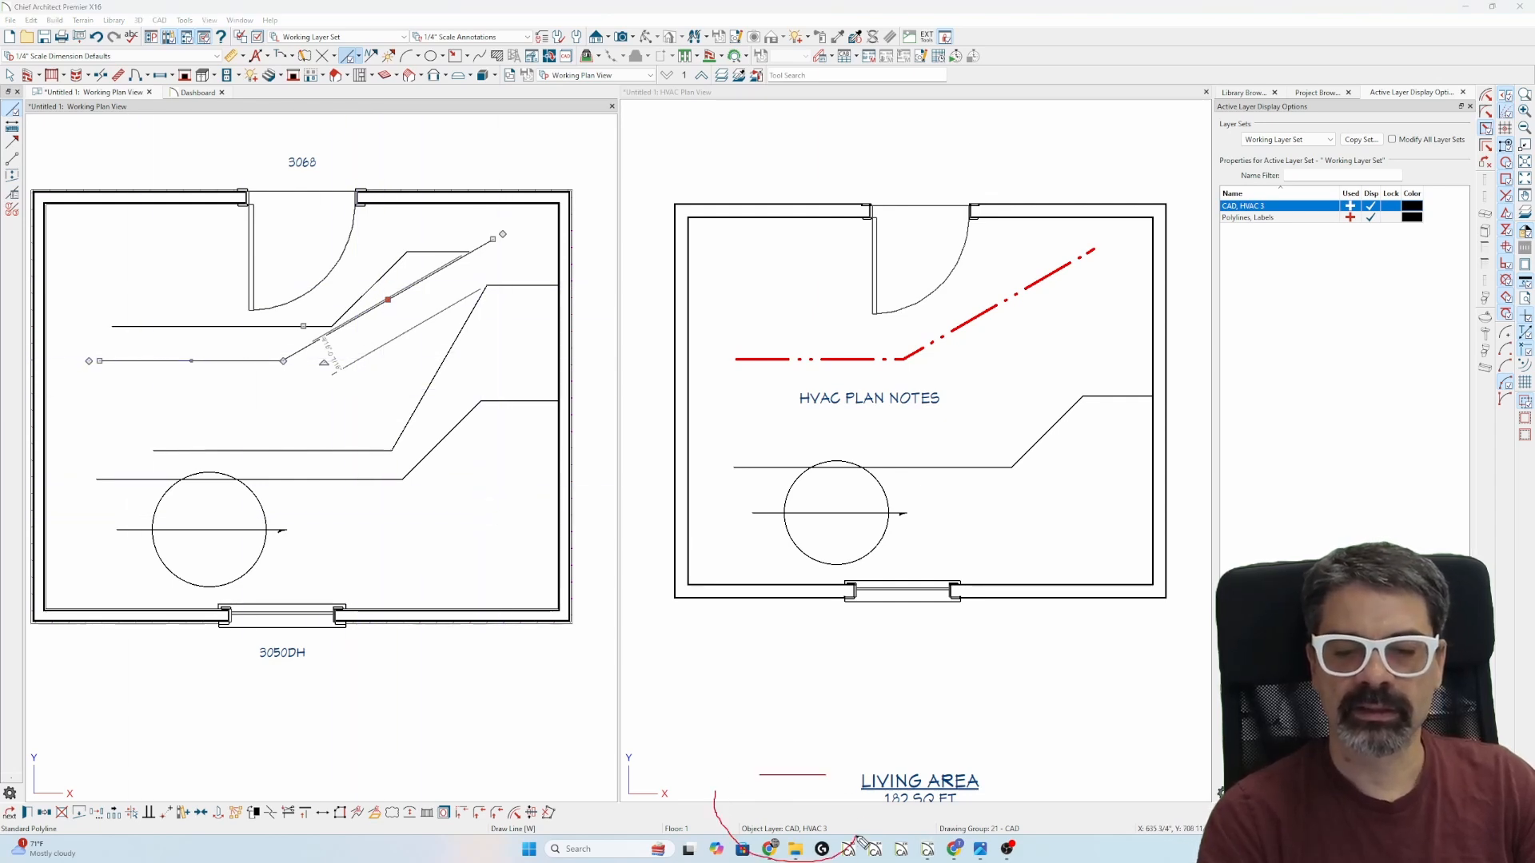
left_click_drag(861, 841, 720, 769)
mouse_move(1210, 201)
left_mouse_down()
mouse_move(1431, 254)
mouse_move(1277, 199)
left_mouse_up()
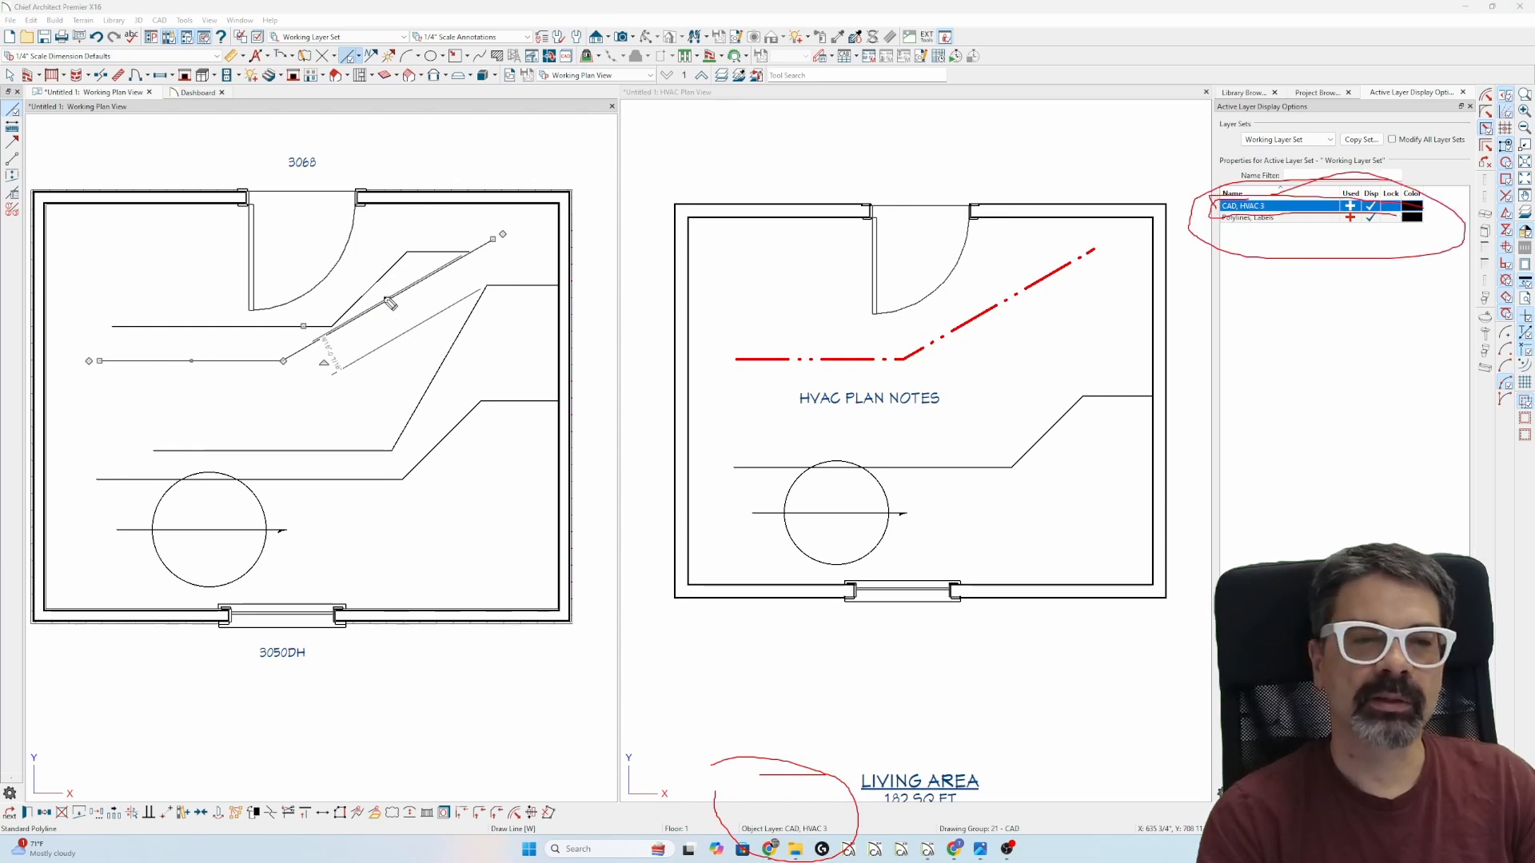
key("Escape")
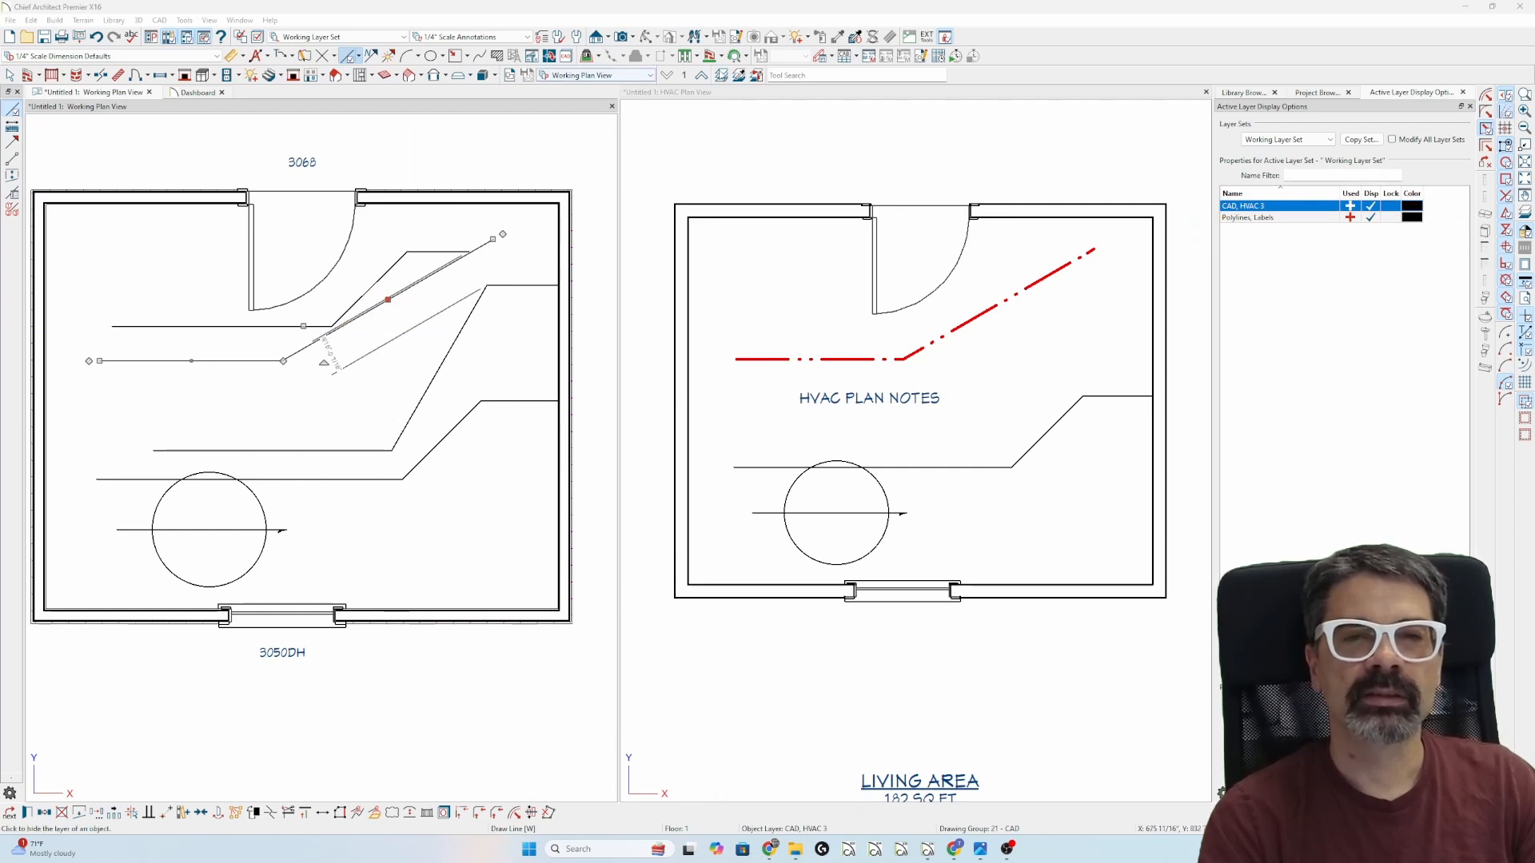
Hide the shared polyline's CAD, HVAC 3 layer in the Working Plan View with the Layer Hide tool
left_click(723, 76)
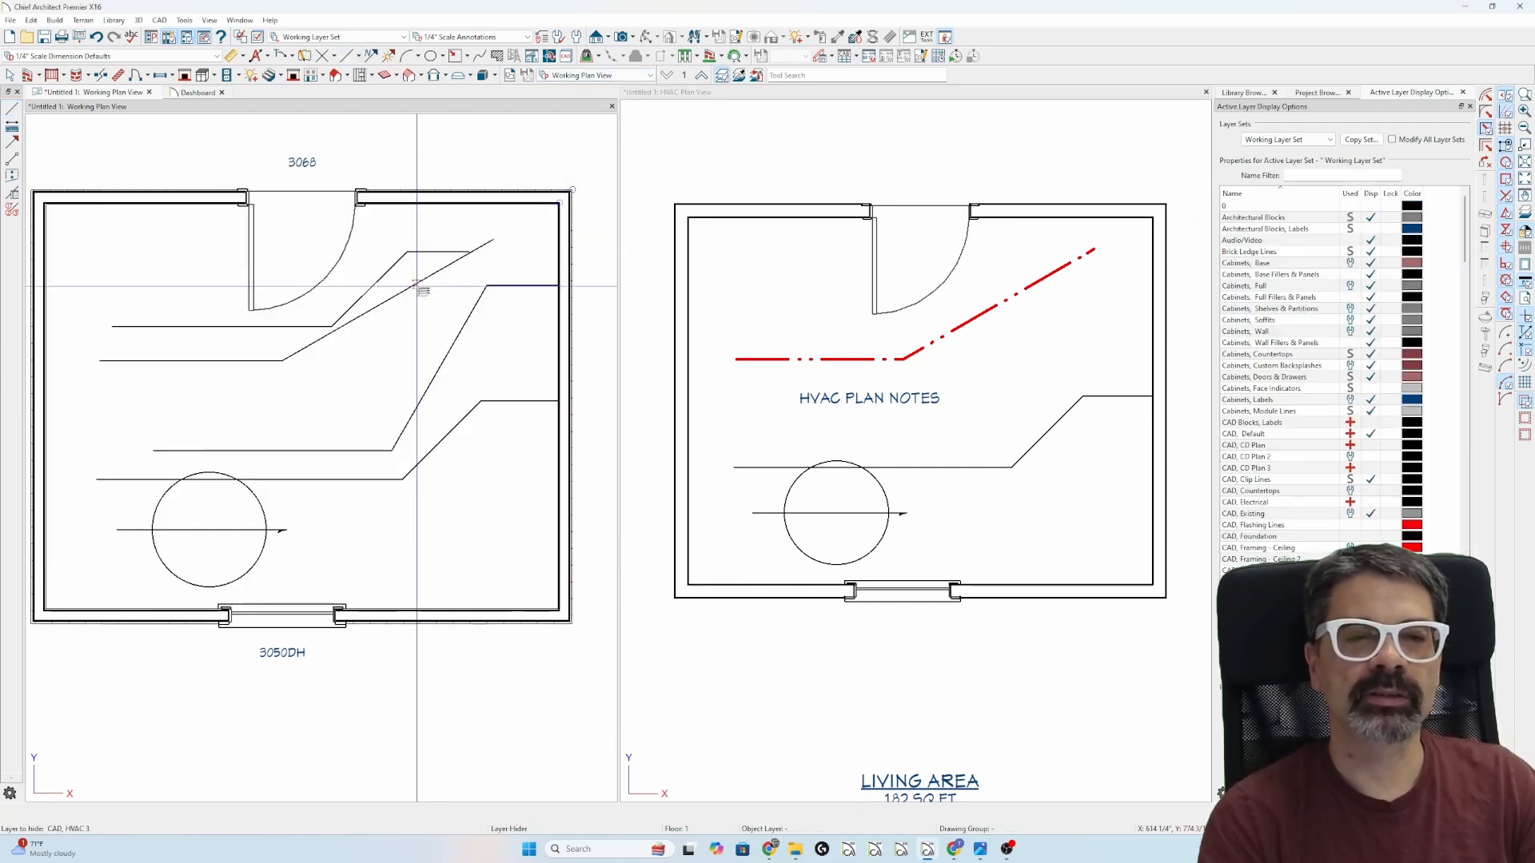
key("space")
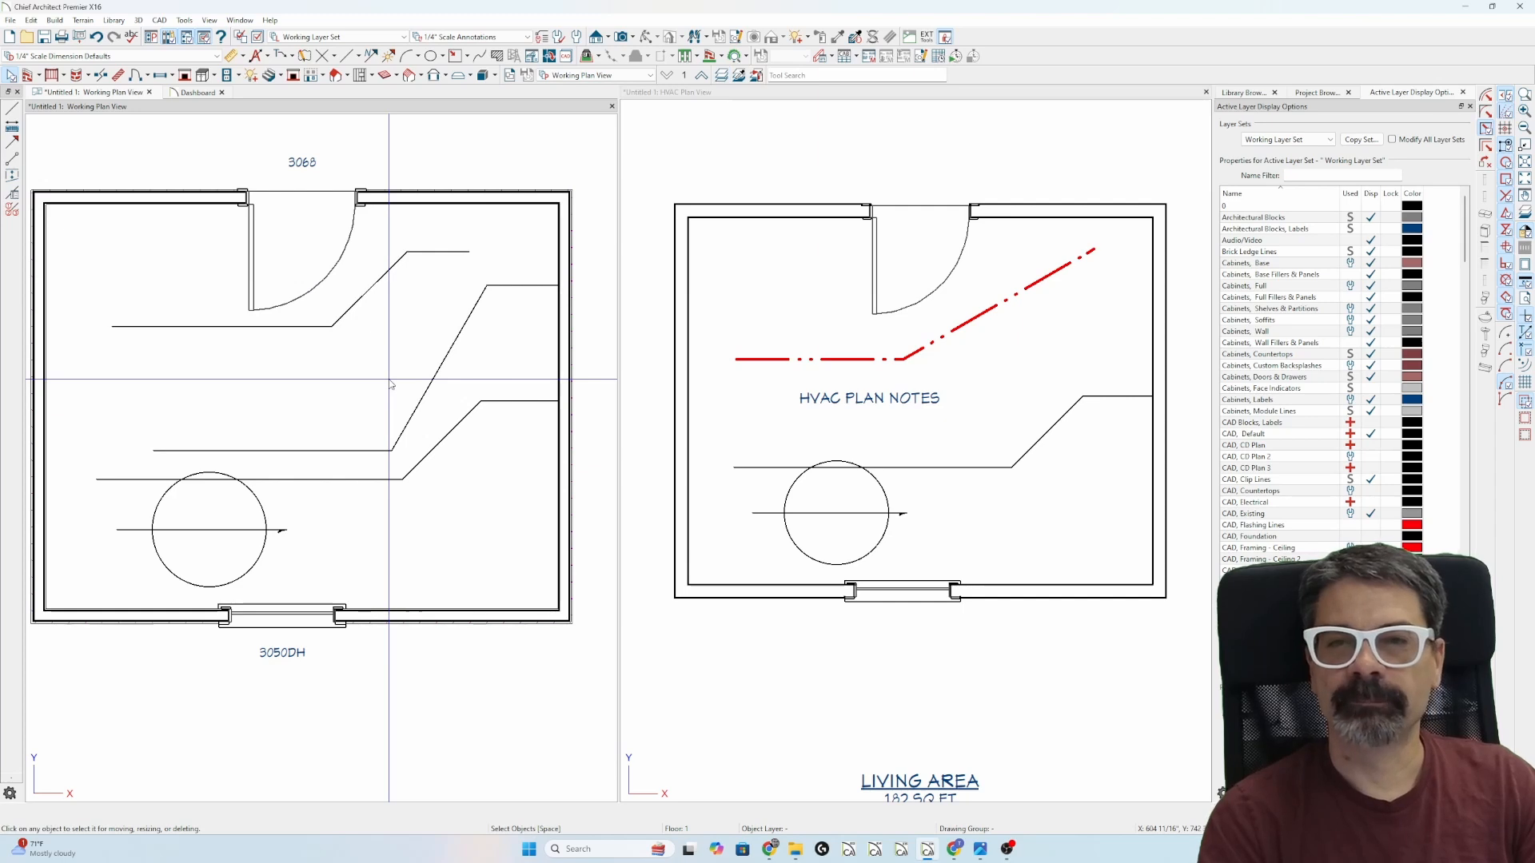